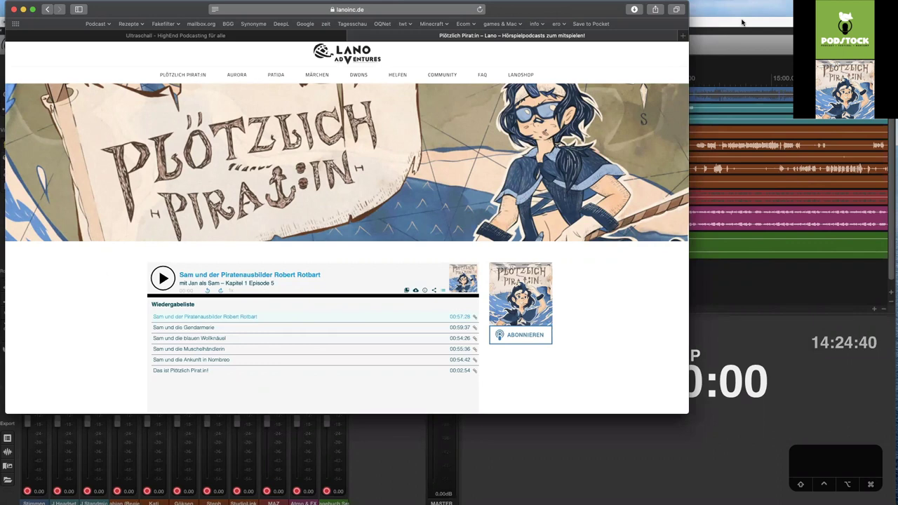
# Switch from the browser to the K01E07 podcast project in REAPER
pyautogui.click(742, 23)
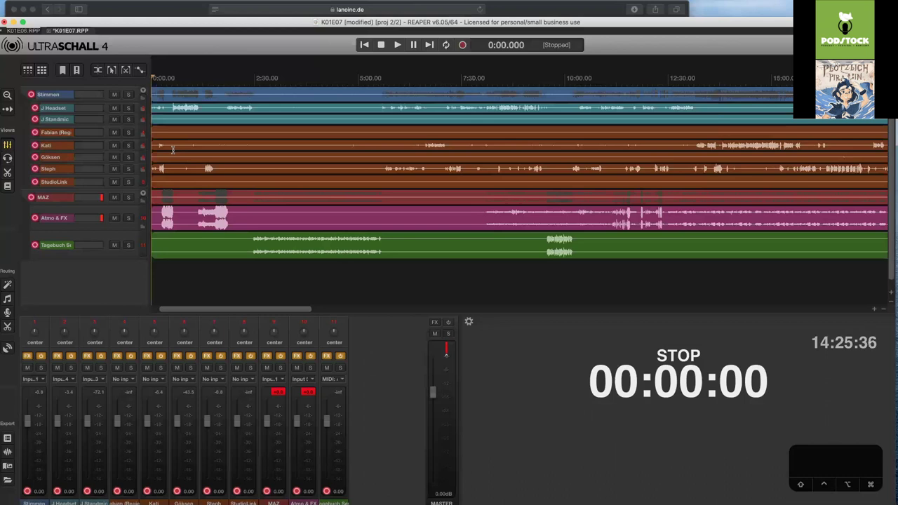
pyautogui.click(111, 239)
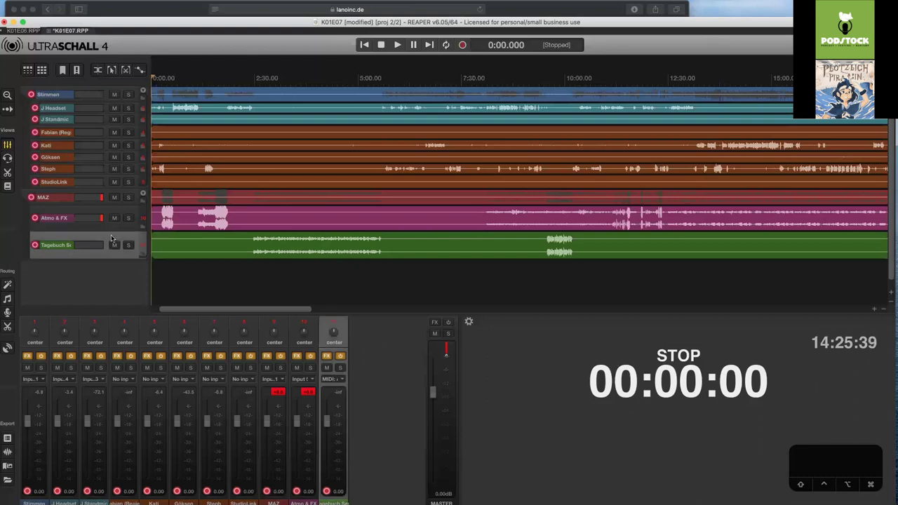
pyautogui.click(145, 286)
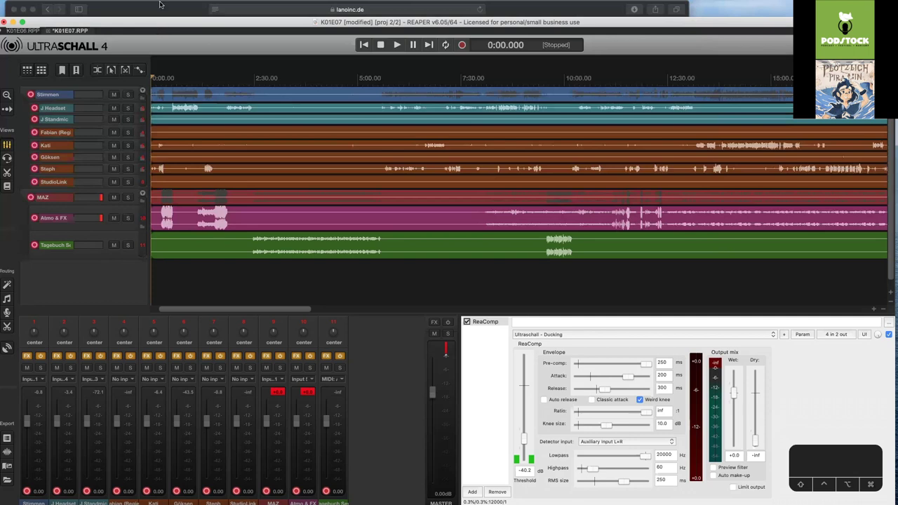
# Prepare all tracks of the project for editing and acknowledge the summary
pyautogui.moveTo(133, 5)
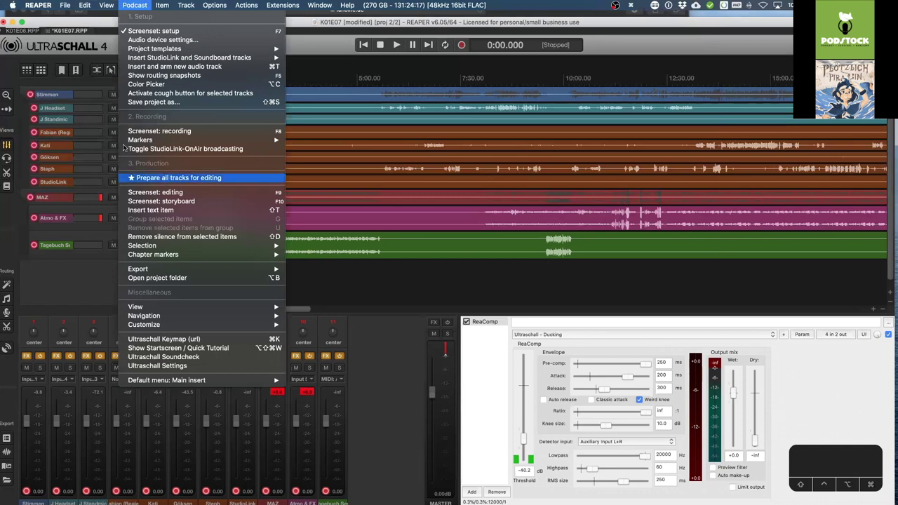
pyautogui.click(73, 149)
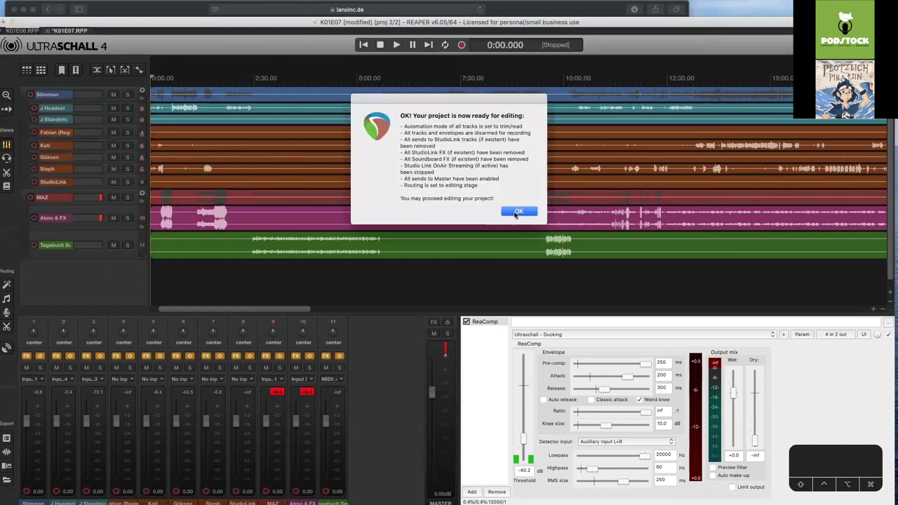
pyautogui.click(518, 212)
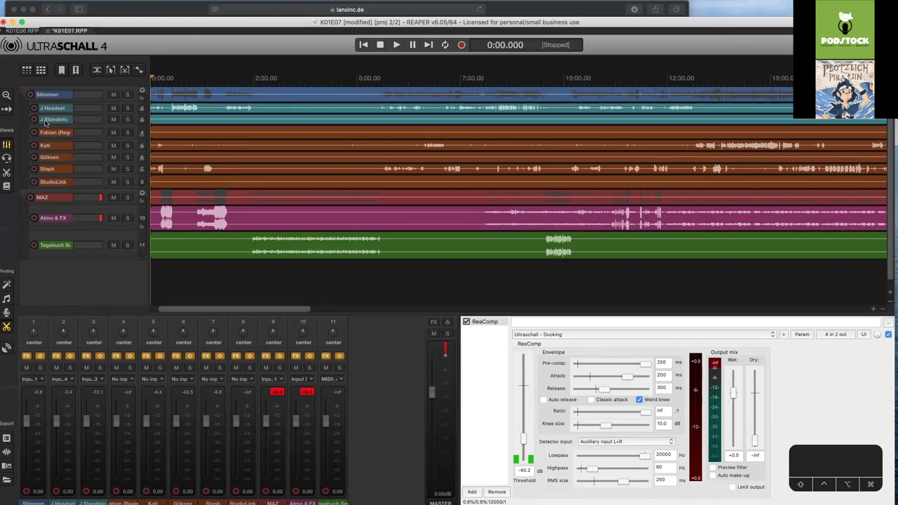
pyautogui.click(105, 122)
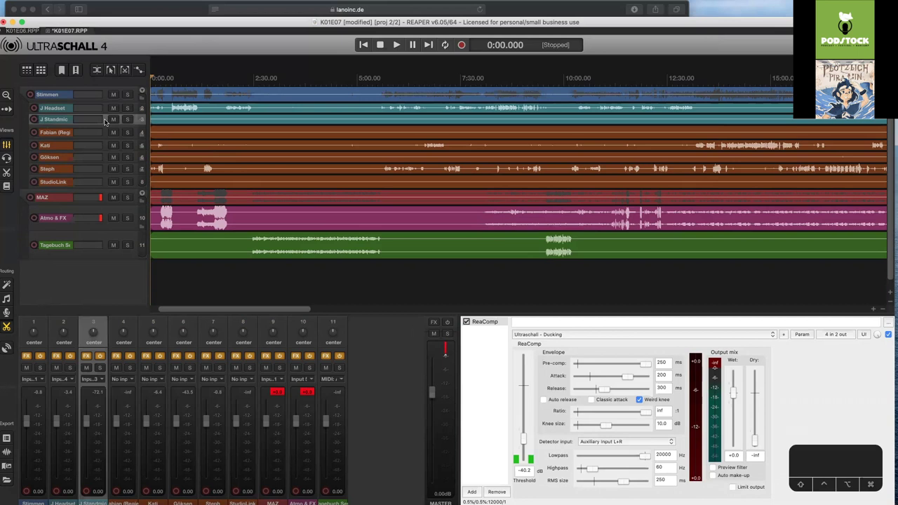
pyautogui.press('BackSpace')
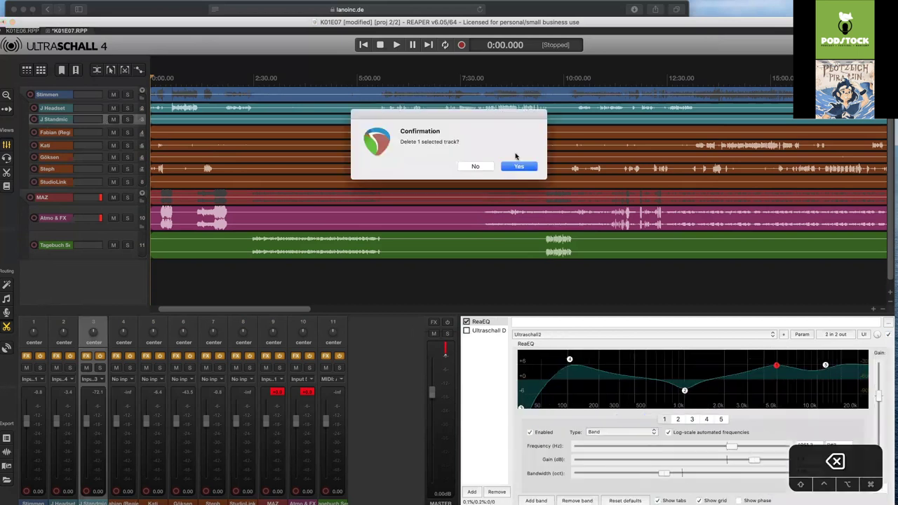
pyautogui.click(476, 167)
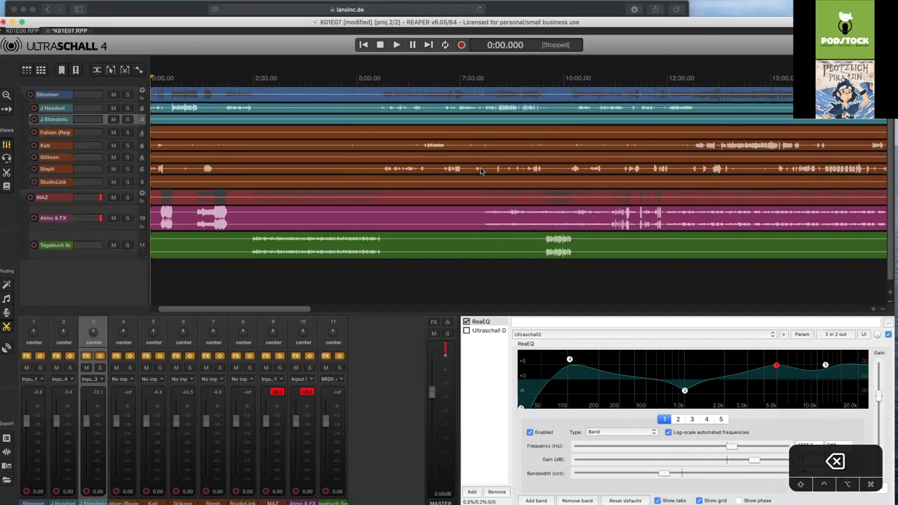
# Save the current project, and save it again under the name K01E07_backup in the K01E07 folder
pyautogui.press('super+s')
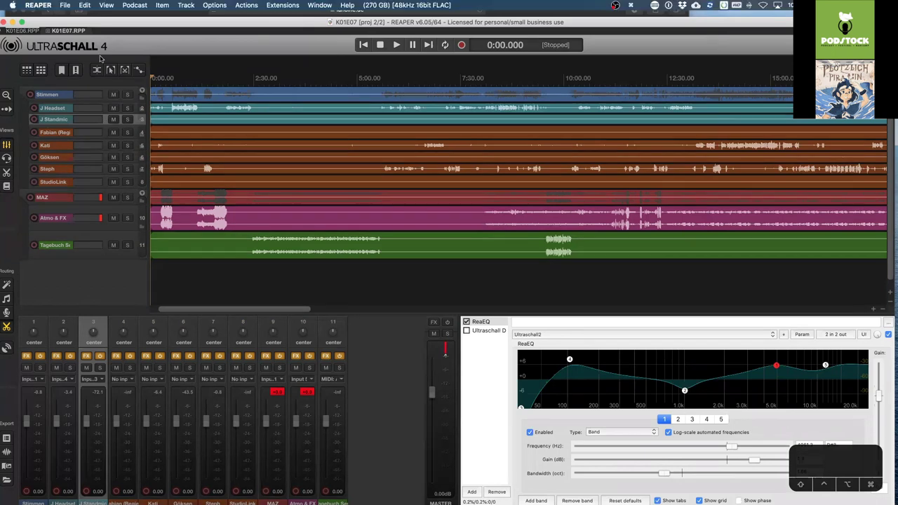
pyautogui.click(65, 5)
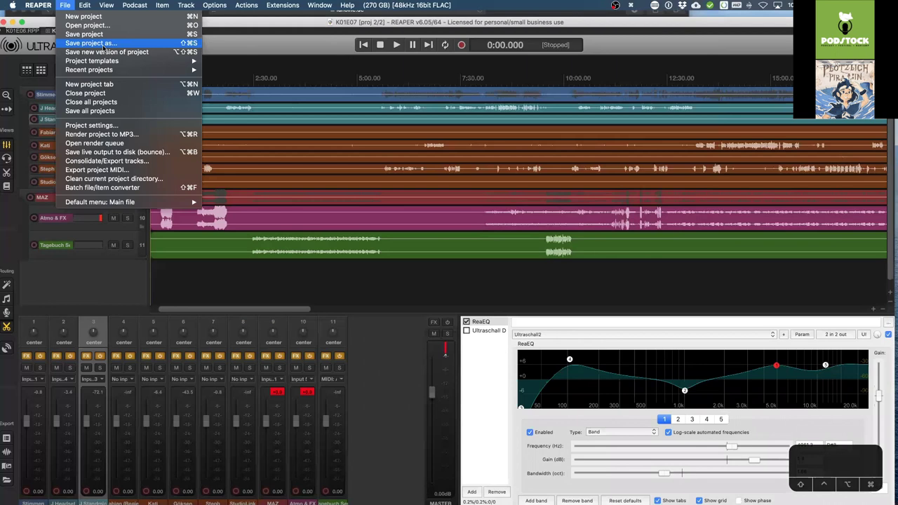
pyautogui.click(103, 45)
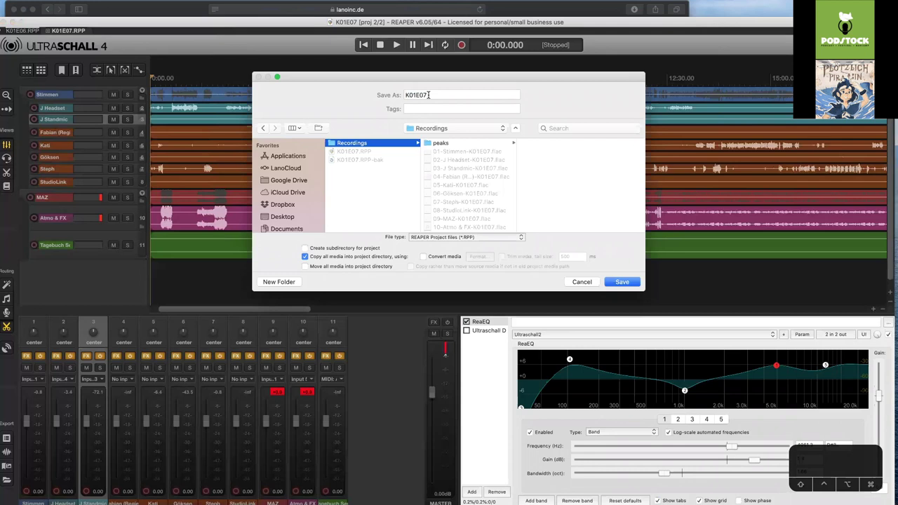
pyautogui.click(429, 95)
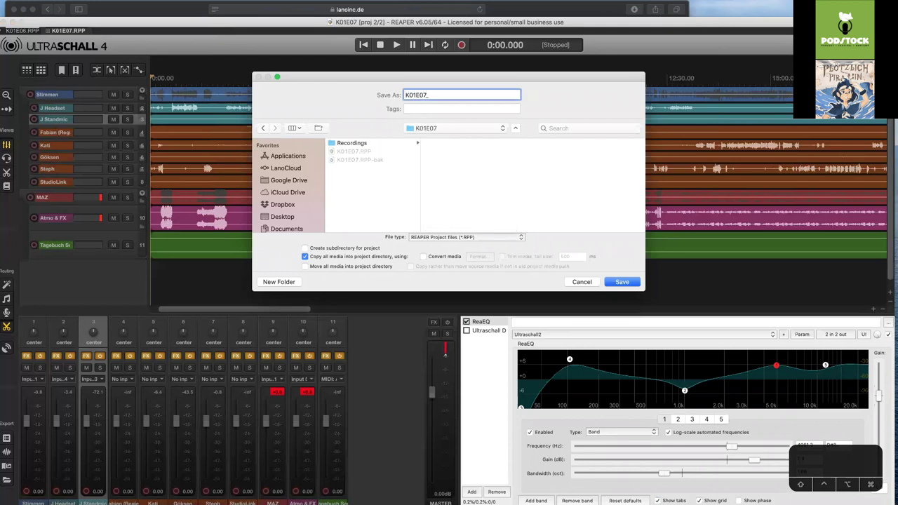
pyautogui.write('_backu')
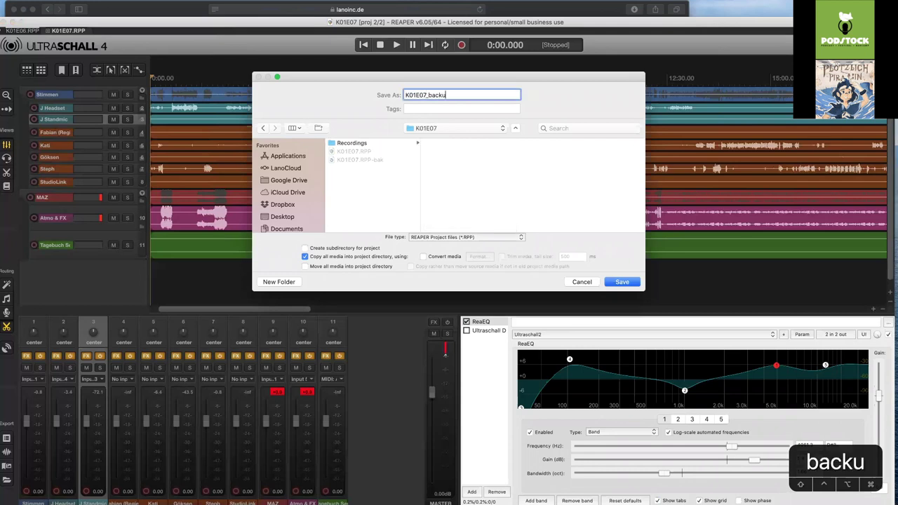
pyautogui.write('p')
pyautogui.press('Return')
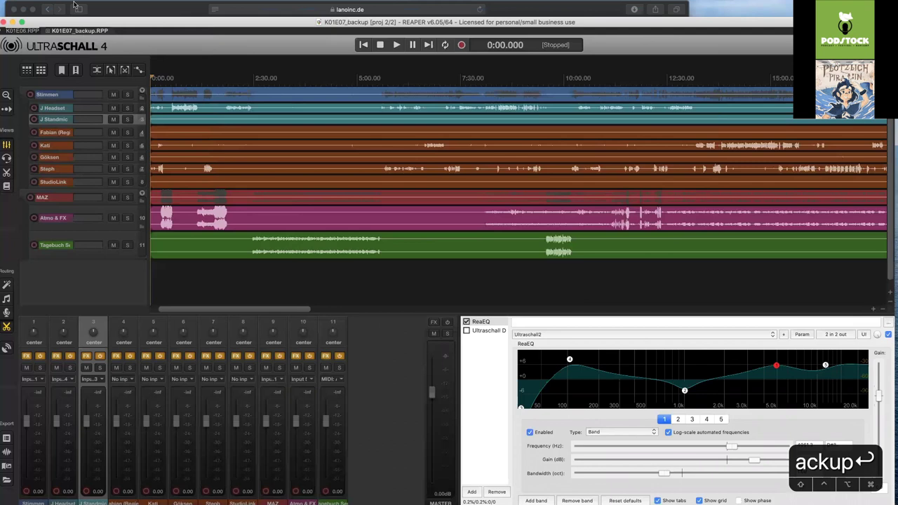
# Examine the media-copying options for saving the project under another name, and the contents of its Recordings folder
pyautogui.moveTo(73, 5)
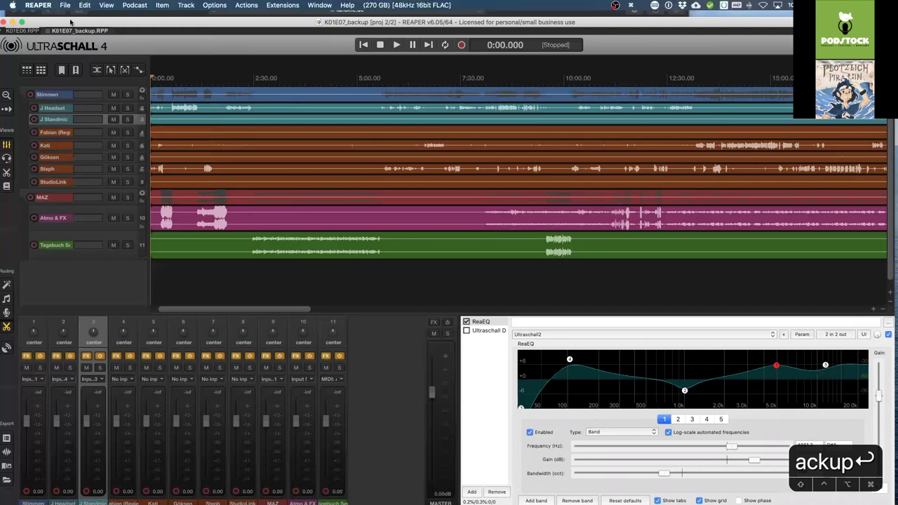
pyautogui.click(65, 5)
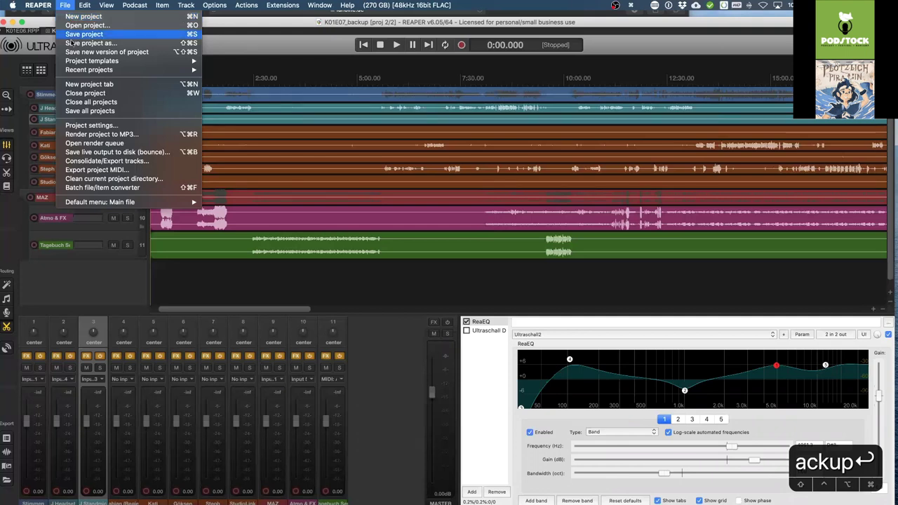
pyautogui.click(71, 35)
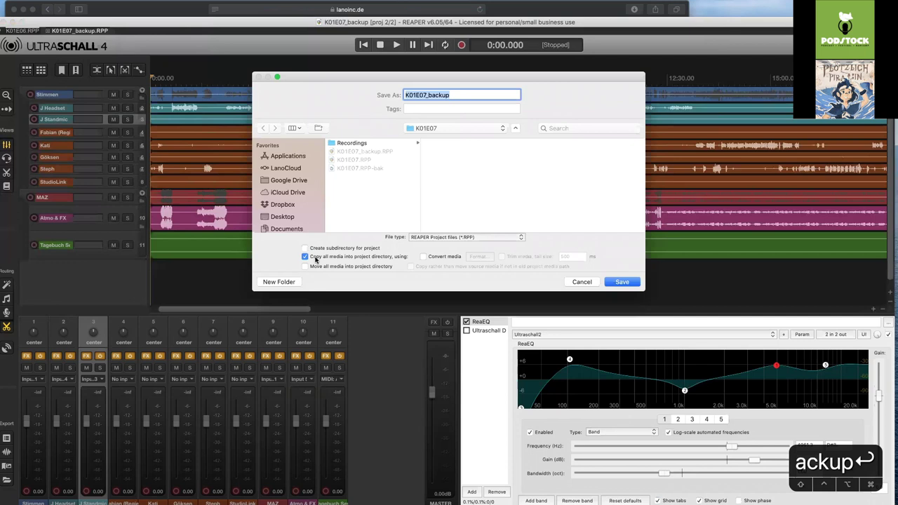
pyautogui.click(306, 257)
pyautogui.click(315, 259)
pyautogui.click(323, 260)
pyautogui.click(354, 145)
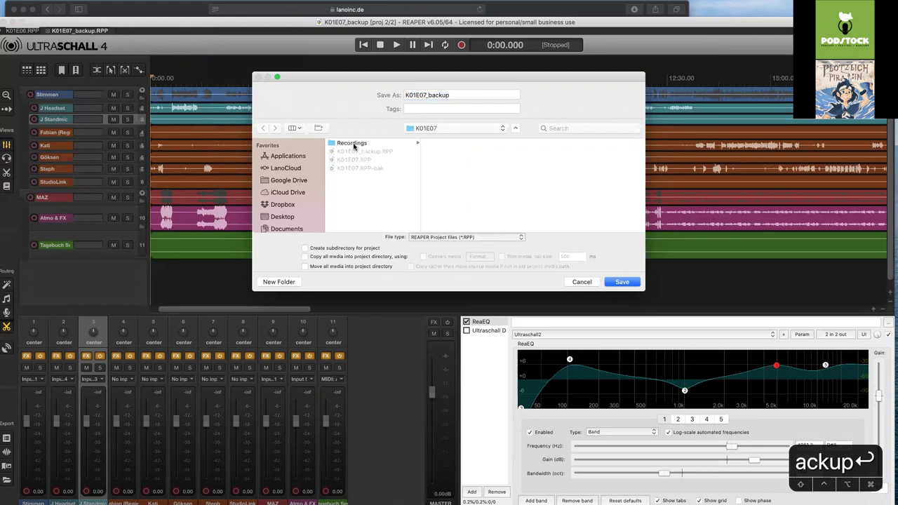
pyautogui.click(354, 144)
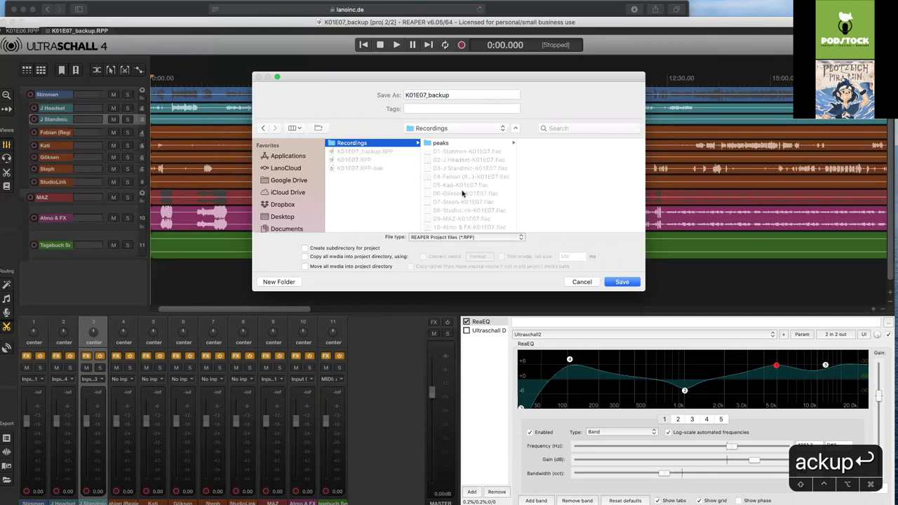
pyautogui.click(377, 192)
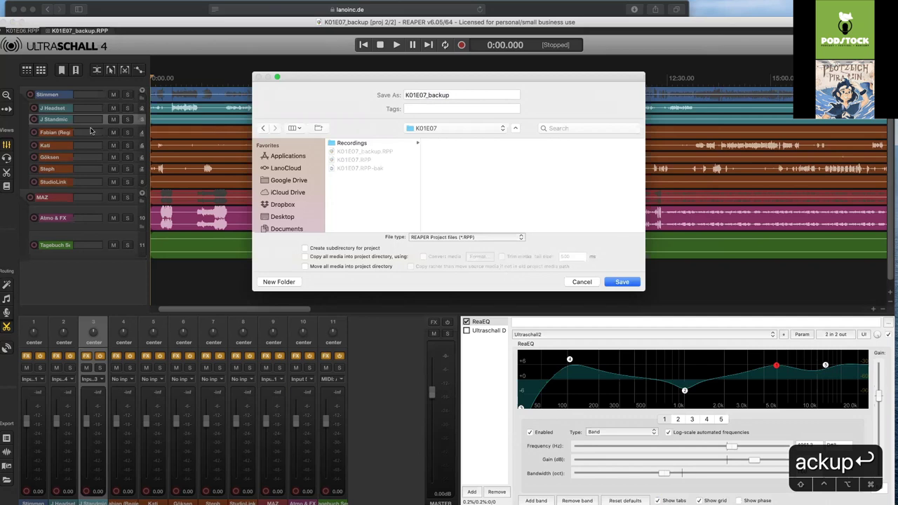
pyautogui.press('Return')
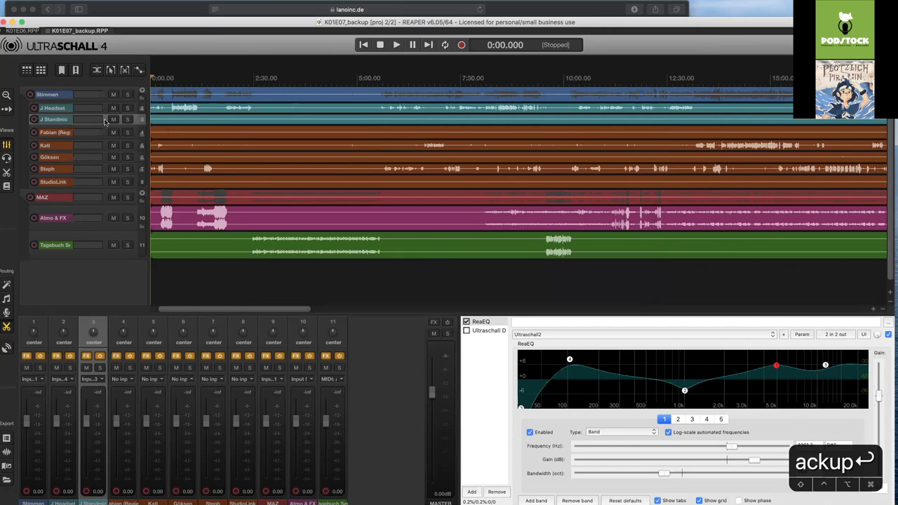
# Delete the J Standmic and StudioLink tracks together with the Regie track directly below J Standmic
pyautogui.keyDown('super'); pyautogui.click(102, 183); pyautogui.keyUp('super')
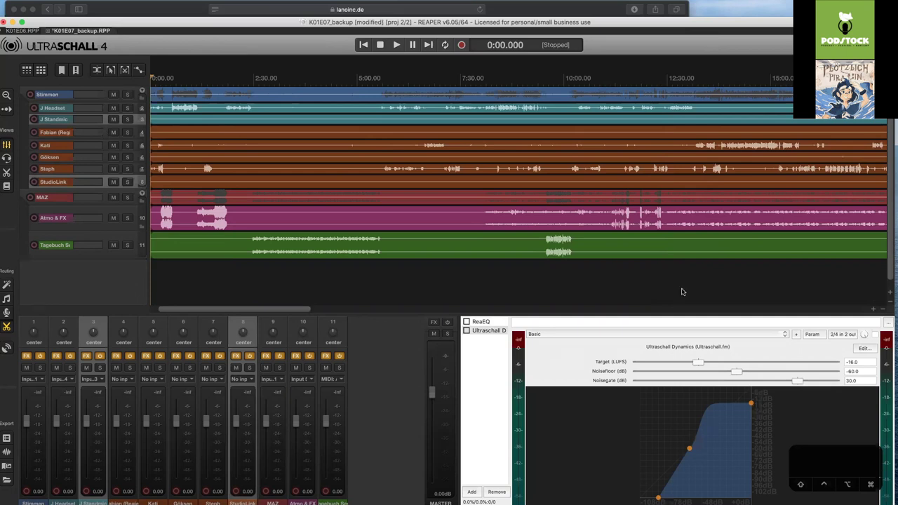
pyautogui.hscroll(10, 772, 309)
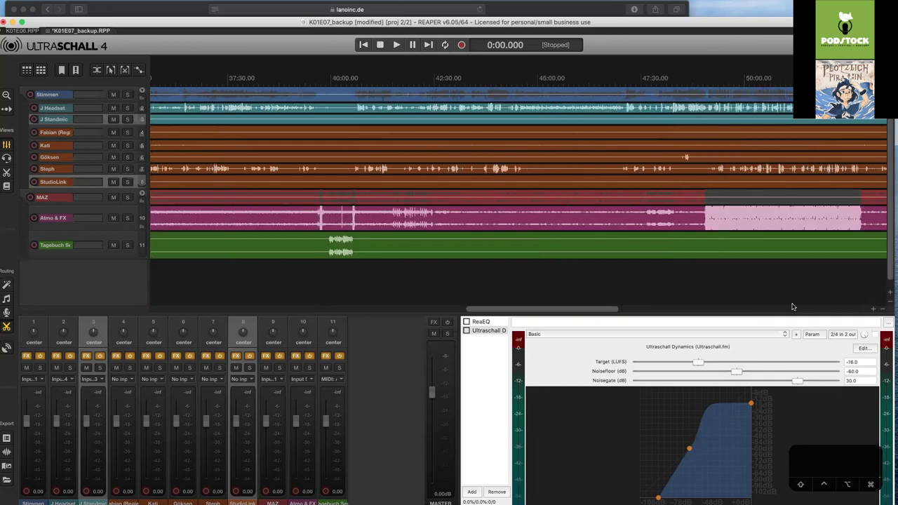
pyautogui.hscroll(5, 792, 306)
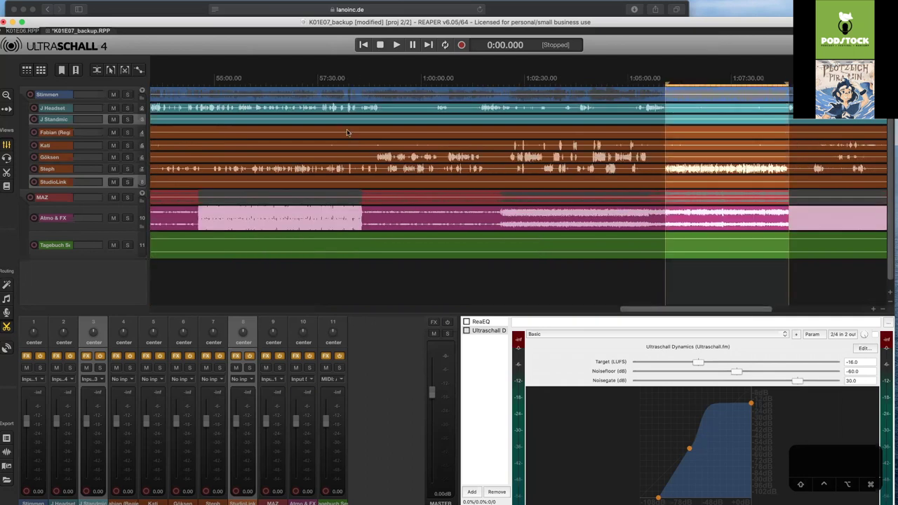
pyautogui.hscroll(3, 347, 132)
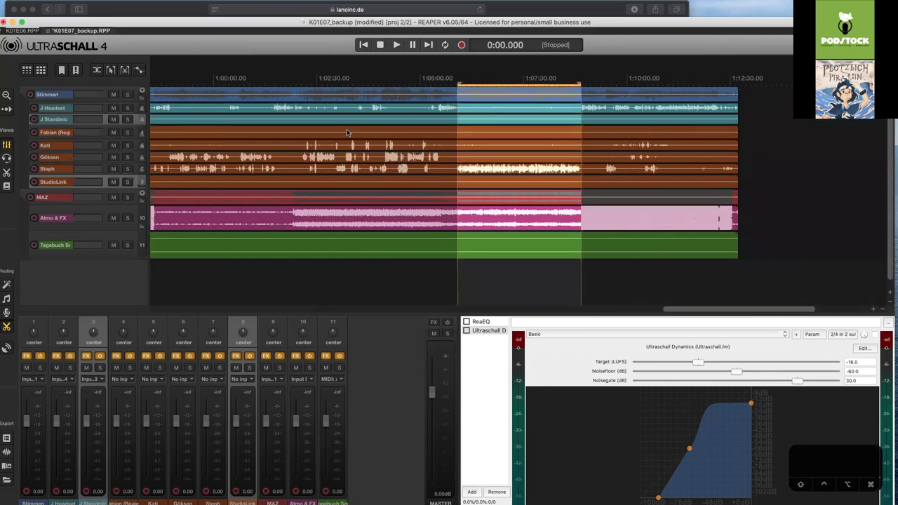
pyautogui.keyDown('super'); pyautogui.click(106, 136); pyautogui.keyUp('super')
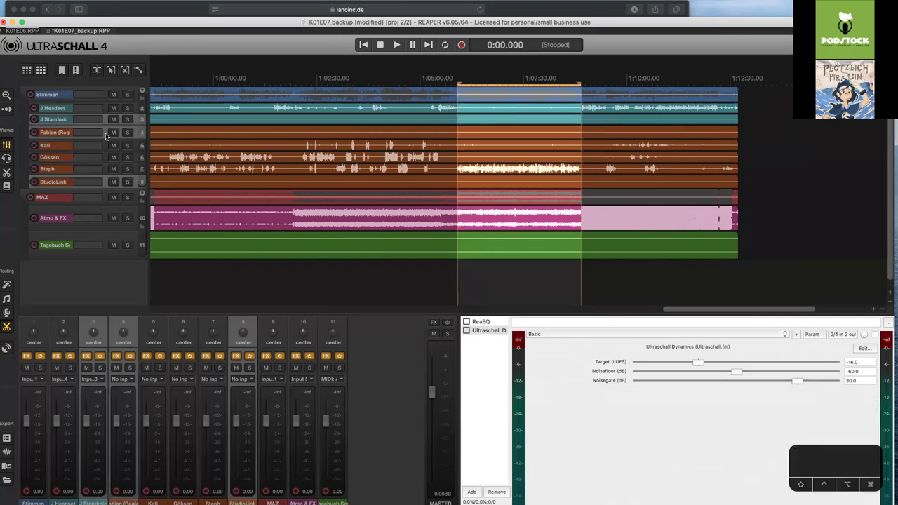
pyautogui.press('BackSpace')
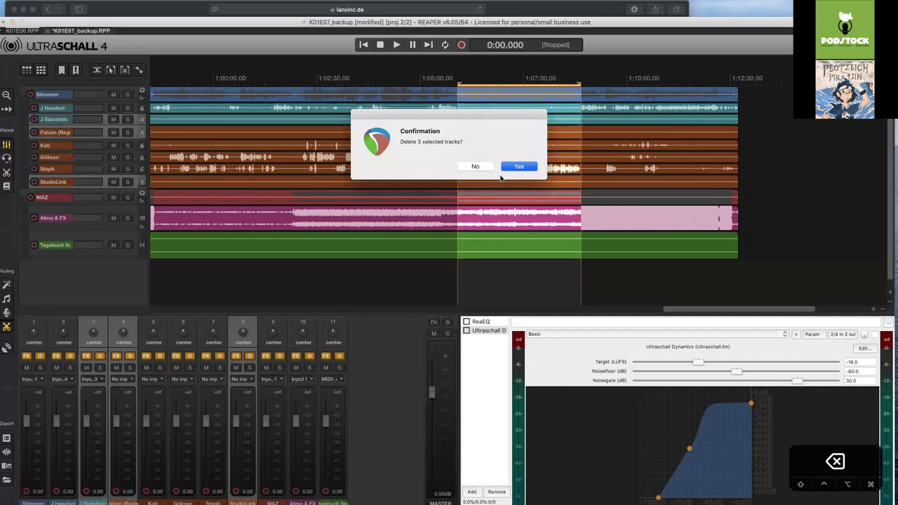
pyautogui.press('Return')
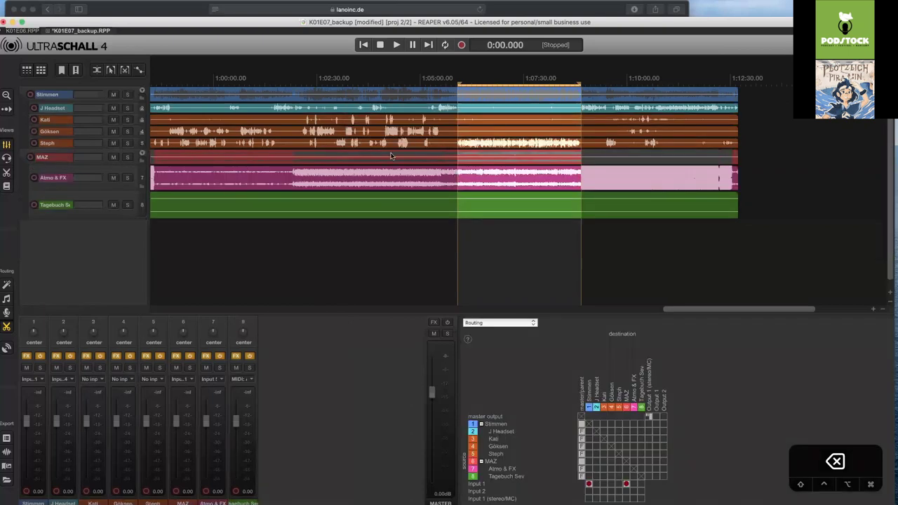
# Clear the time selection around 1:07:30 on the timeline
pyautogui.press('i')
pyautogui.press('o')
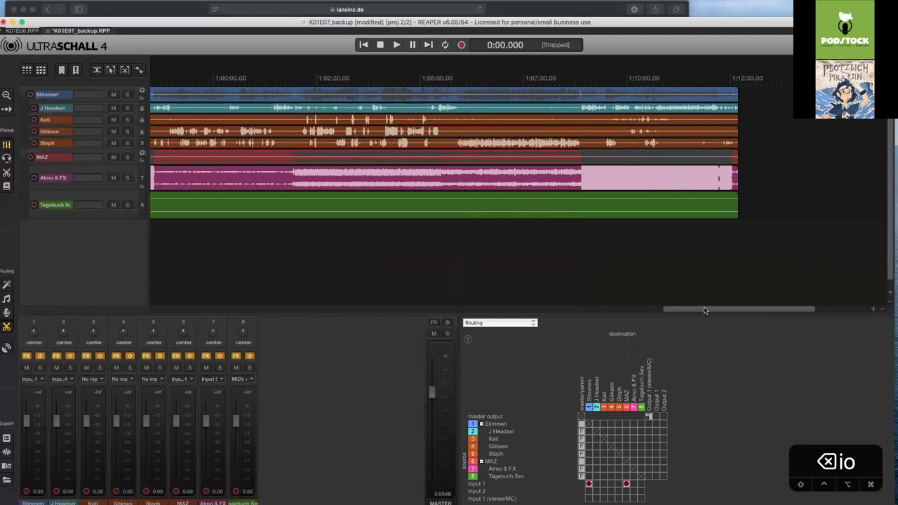
pyautogui.hscroll(-15, 109, 188)
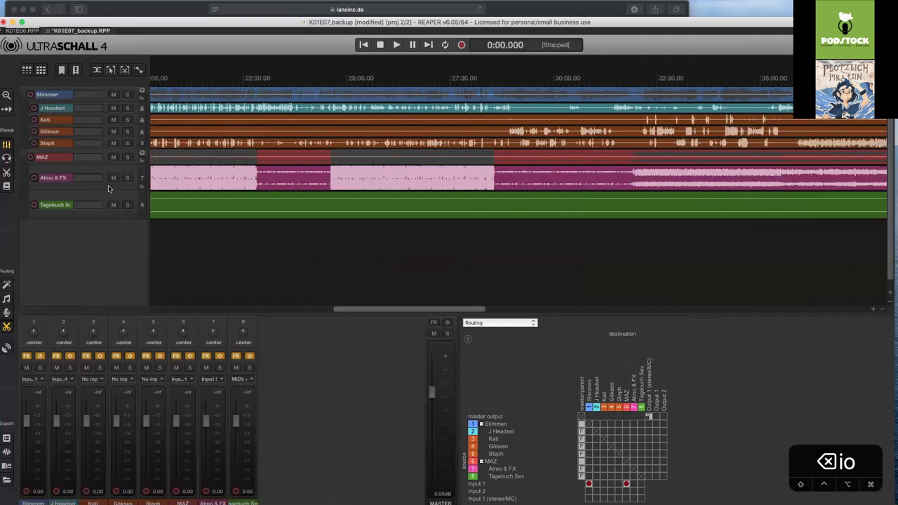
pyautogui.hscroll(-8, 109, 188)
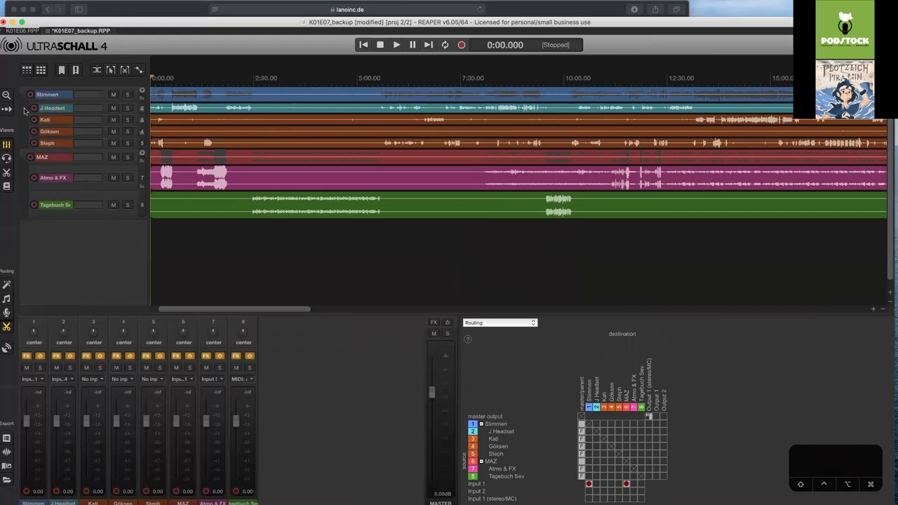
# Select all remaining tracks in the project
pyautogui.rightClick(77, 106)
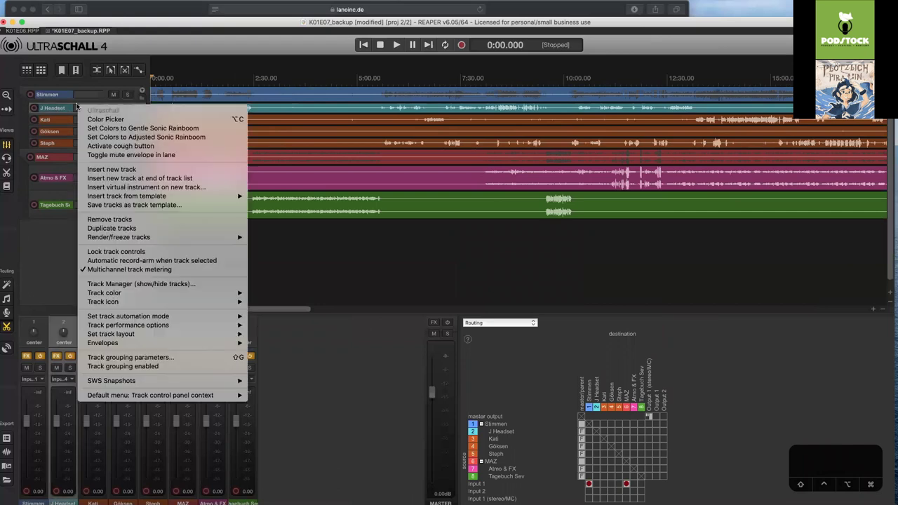
pyautogui.rightClick(44, 263)
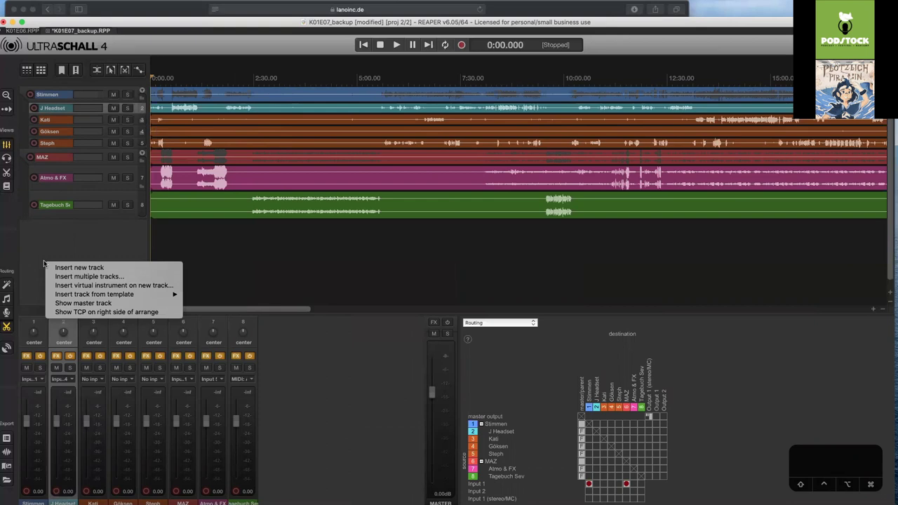
pyautogui.press('super')
pyautogui.press('super+a')
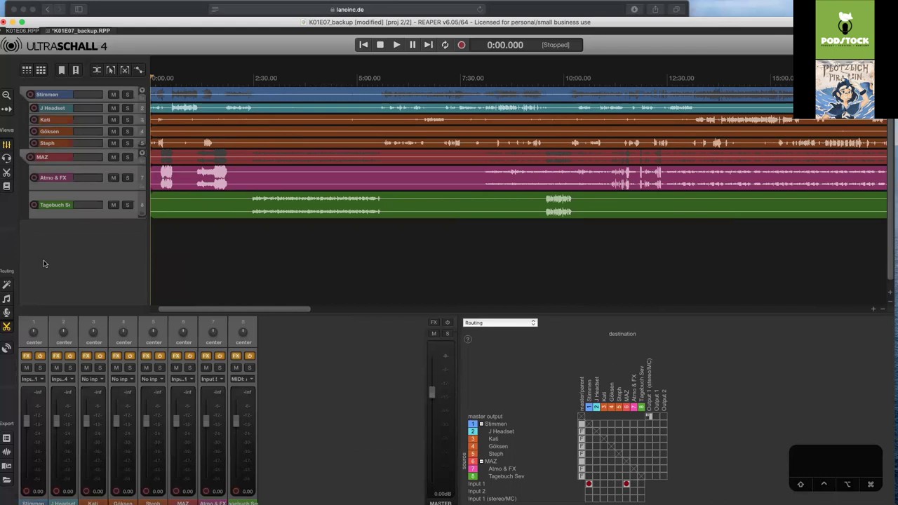
# Set all selected tracks to the uniform large height by cycling through the compact one
pyautogui.press('h')
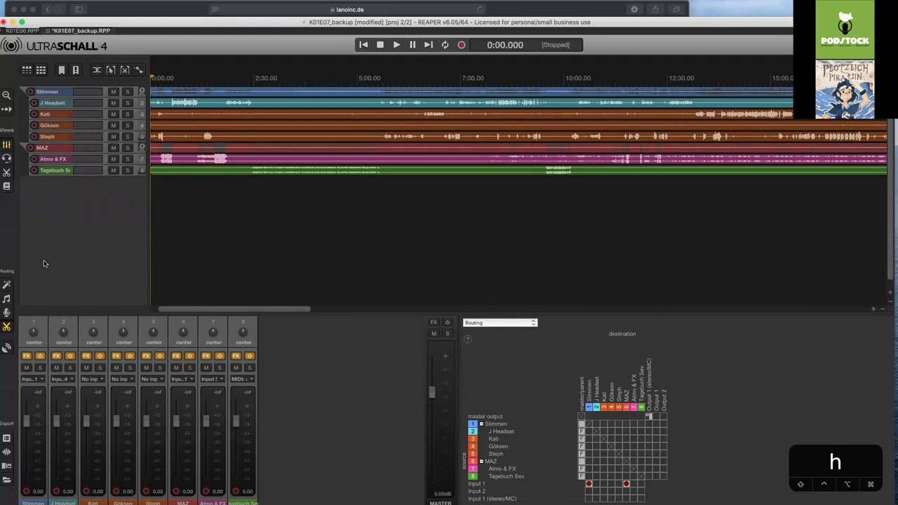
pyautogui.press('h')
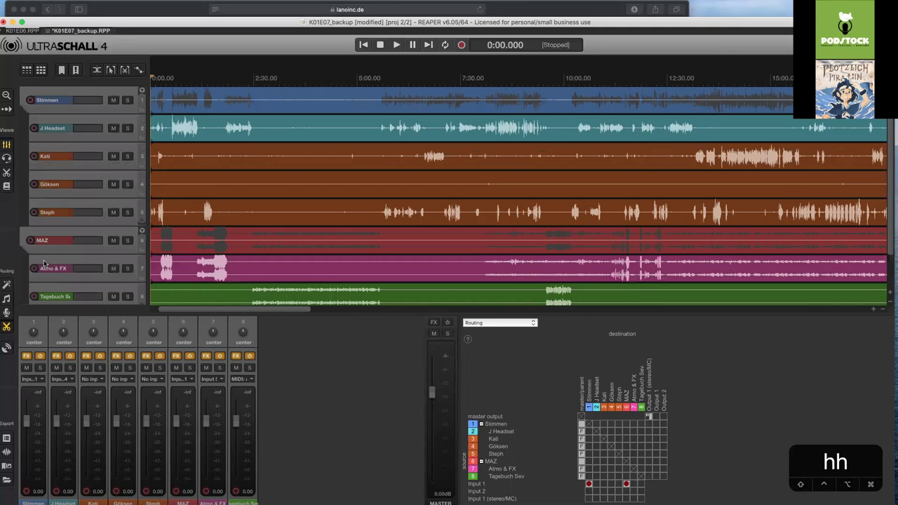
# Toggle the height of only the MAZ track between compact and large, ending at the large height
pyautogui.click(90, 233)
pyautogui.press('h')
pyautogui.press('h')
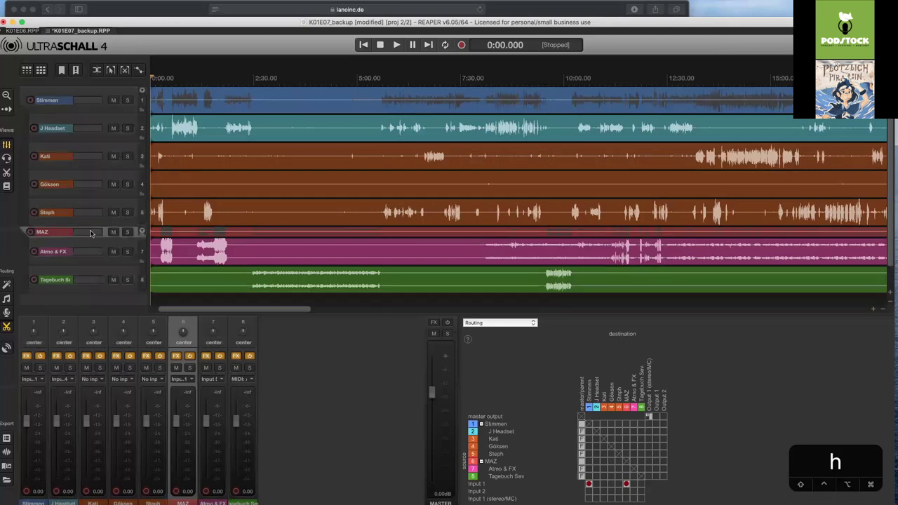
pyautogui.press('h')
pyautogui.press('h')
pyautogui.press('h')
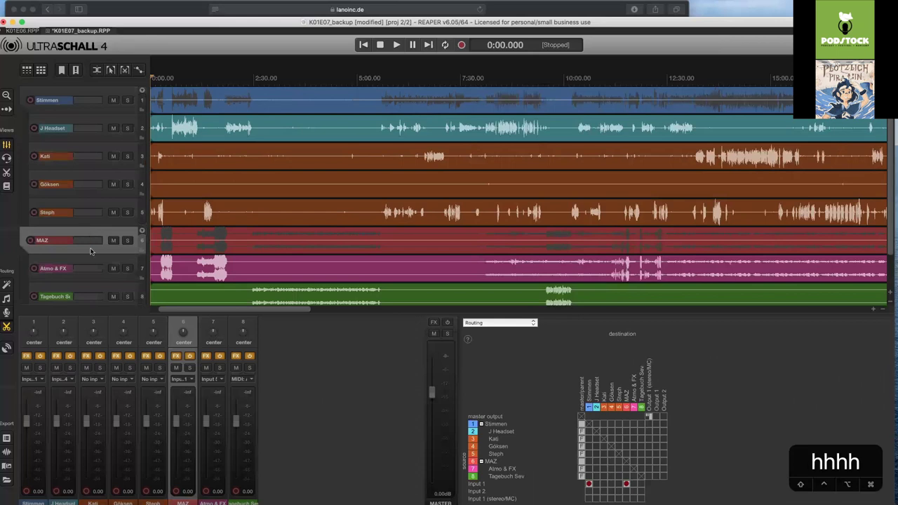
pyautogui.press('h')
# Select the three orange voice tracks and toggle their height to compact and back to large
pyautogui.click(91, 261)
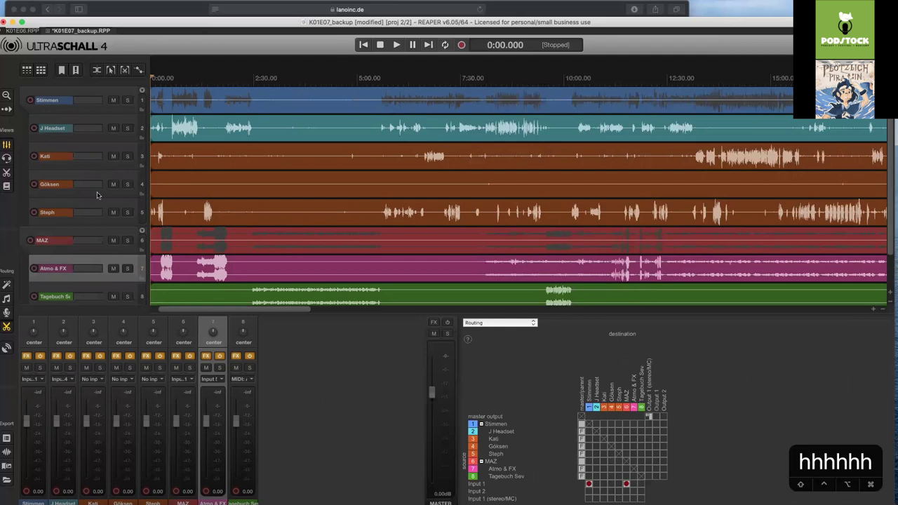
pyautogui.press('3')
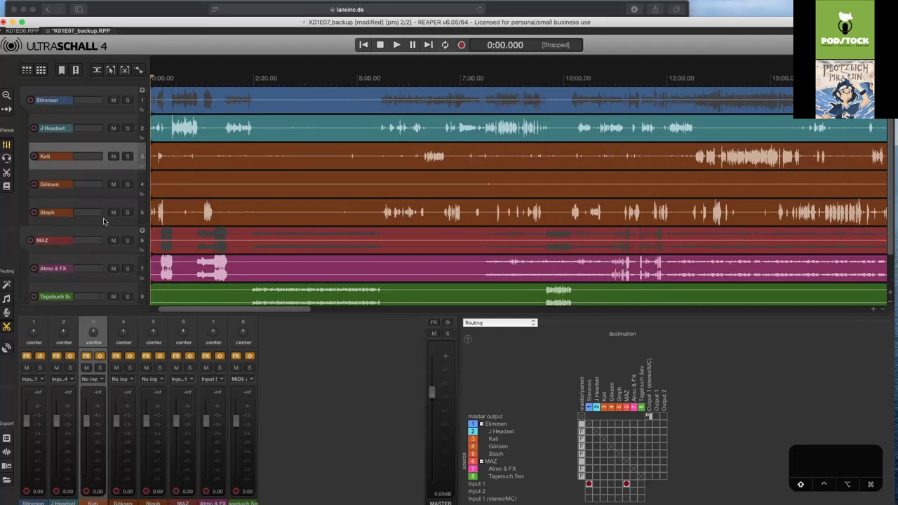
pyautogui.keyDown('shift'); pyautogui.click(103, 221); pyautogui.keyUp('shift')
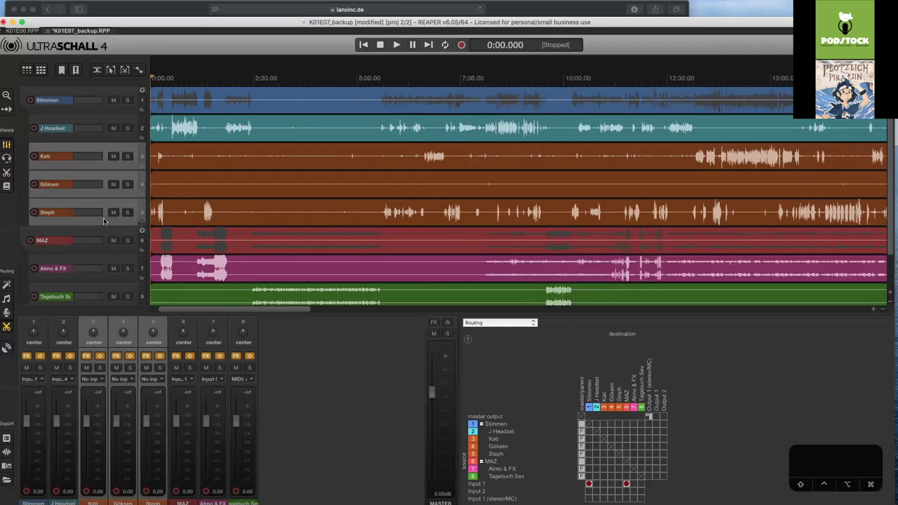
pyautogui.press('h')
pyautogui.press('h')
pyautogui.click(111, 140)
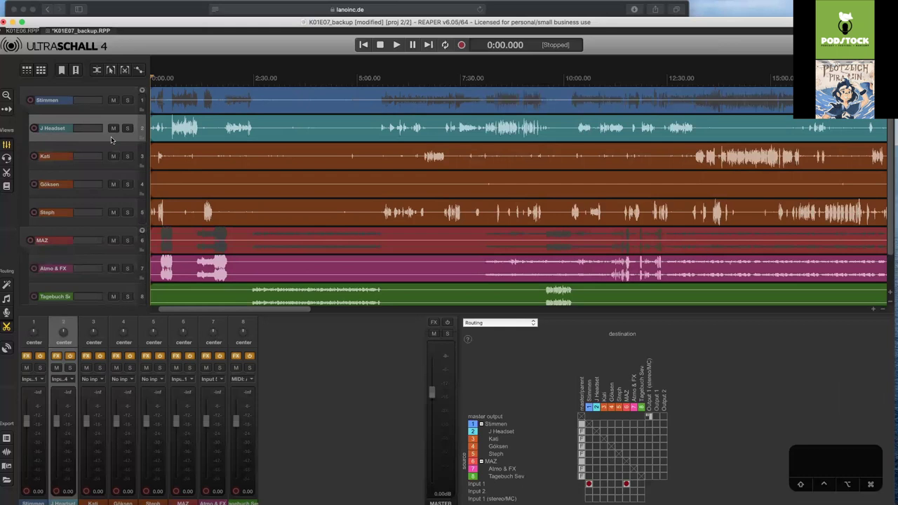
pyautogui.doubleClick(71, 186)
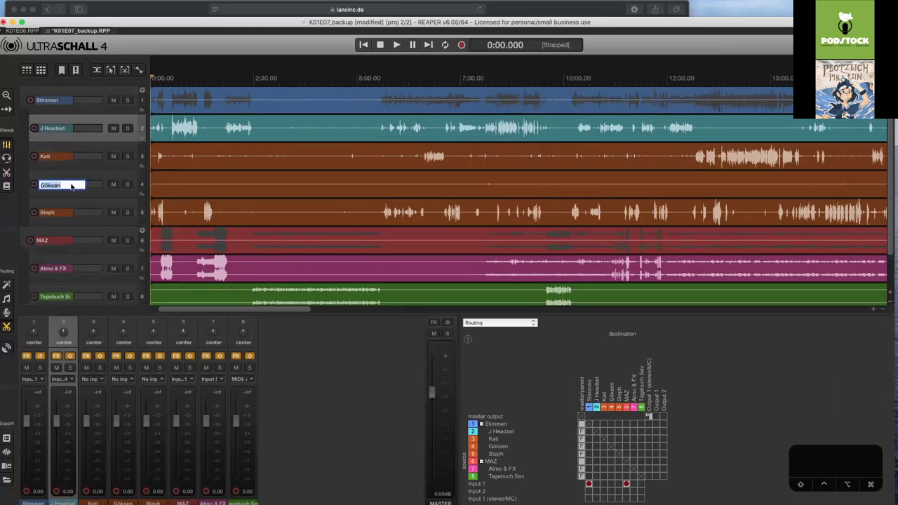
pyautogui.click(118, 168)
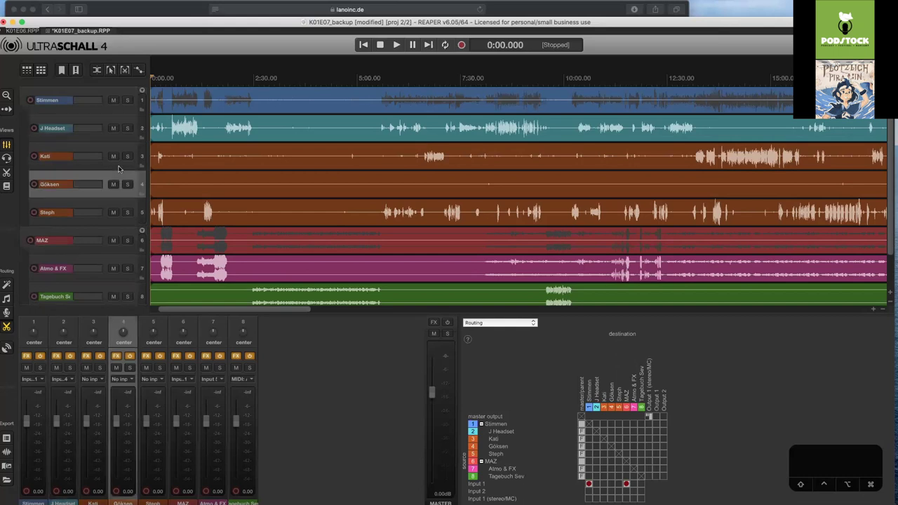
pyautogui.click(119, 168)
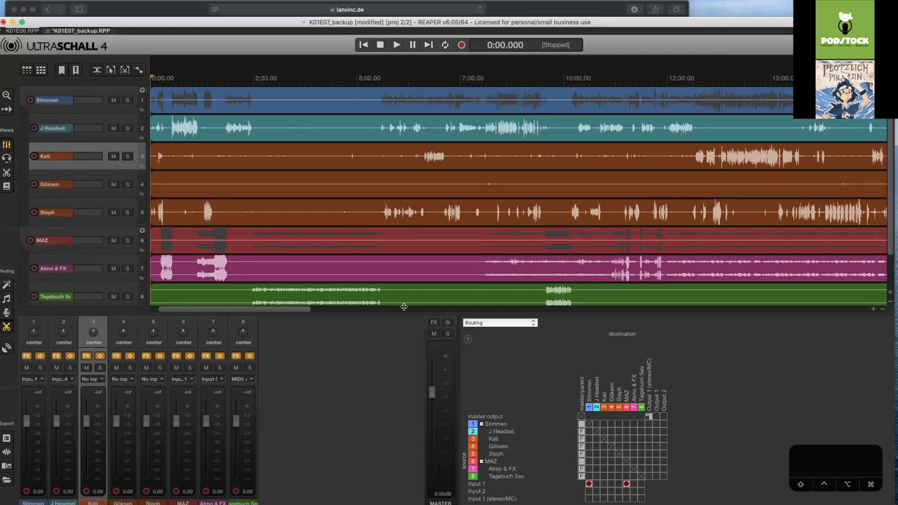
# Examine the waveforms of all tracks over the full recording and in detail near its beginning
pyautogui.scroll(-2, 574, 311)
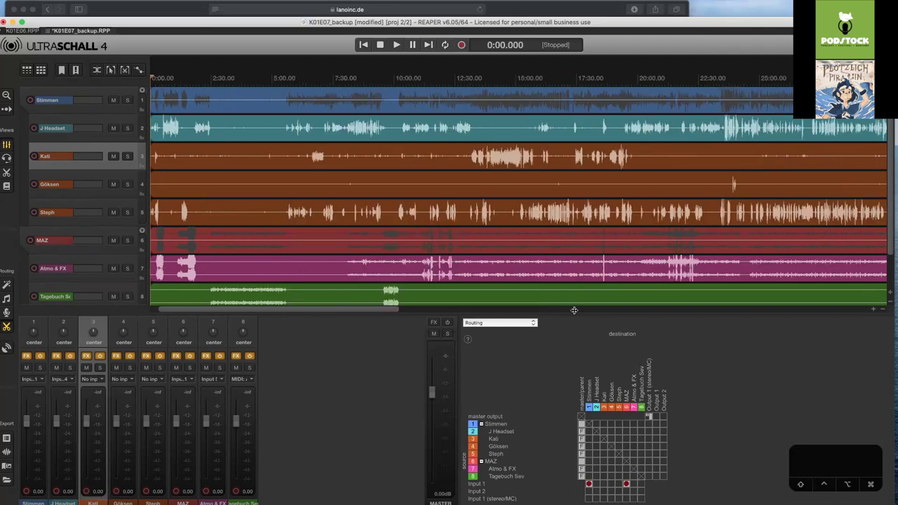
pyautogui.scroll(-3, 643, 310)
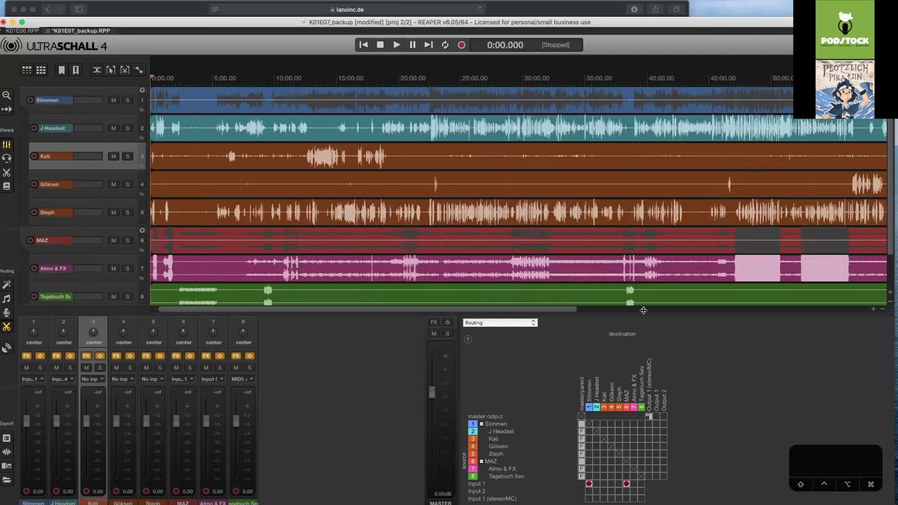
pyautogui.scroll(-1, 644, 311)
pyautogui.scroll(-1, 675, 314)
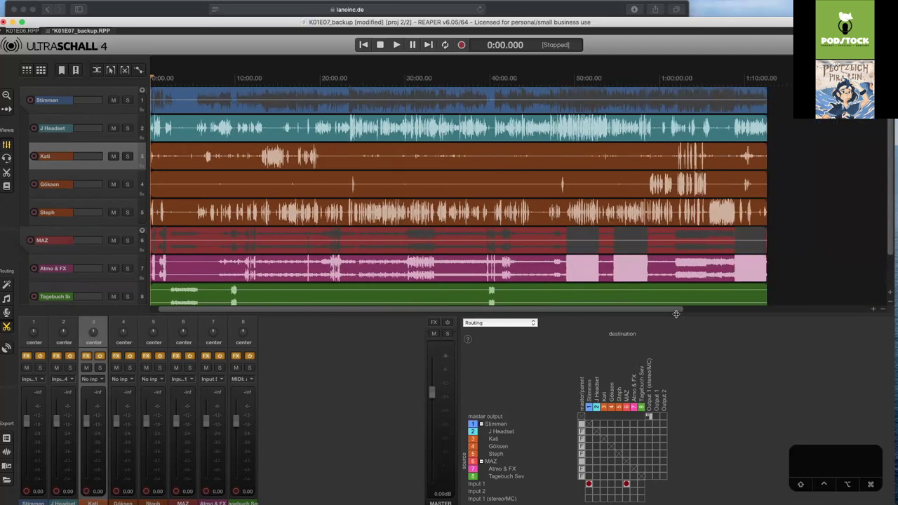
pyautogui.scroll(1, 676, 314)
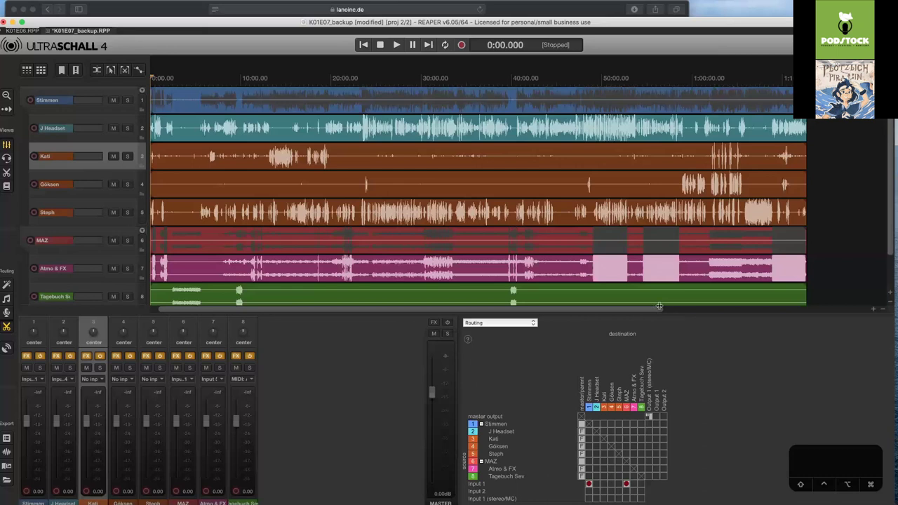
pyautogui.moveTo(283, 305); pyautogui.dragTo(204, 312)
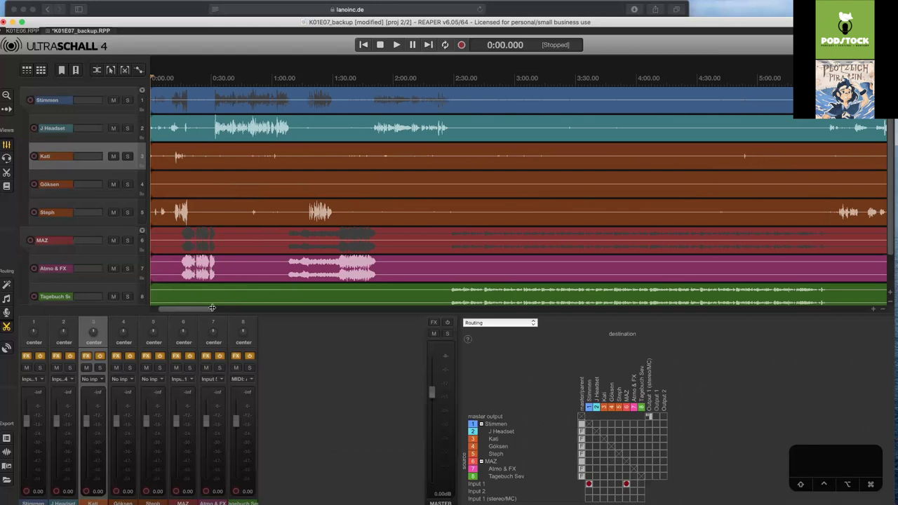
pyautogui.moveTo(212, 307); pyautogui.dragTo(167, 307)
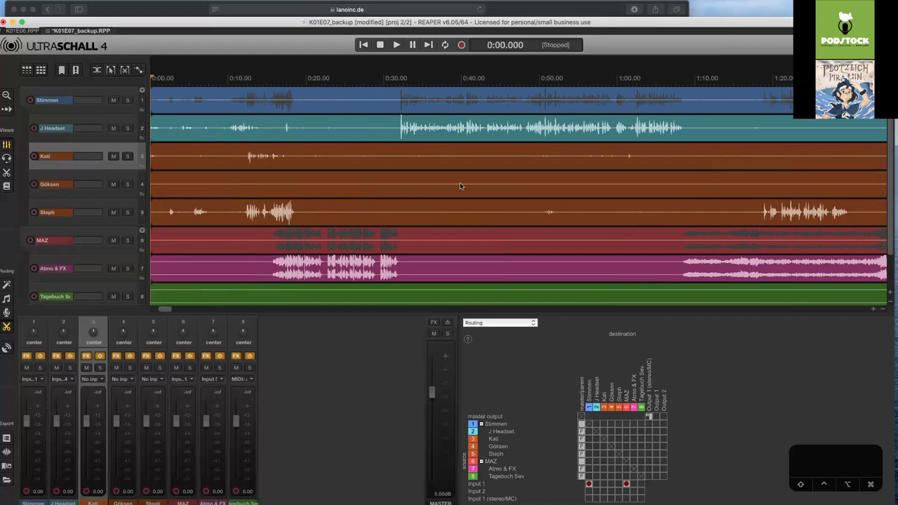
pyautogui.scroll(-5, 485, 301)
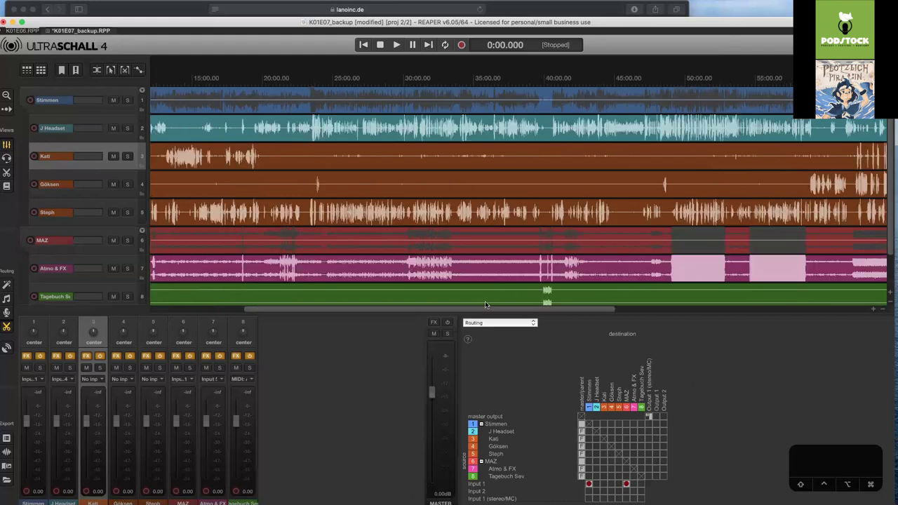
pyautogui.scroll(10, 485, 304)
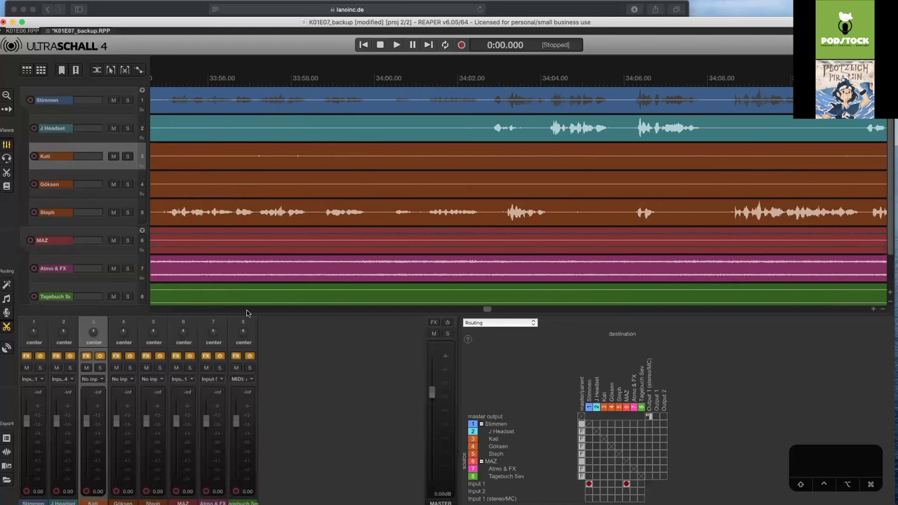
pyautogui.scroll(-3, 246, 313)
pyautogui.press('Home')
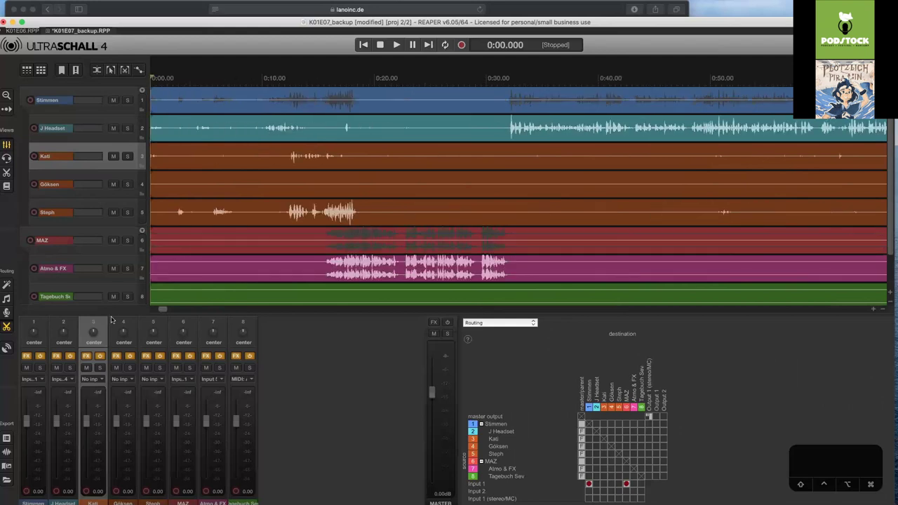
# Select all tracks at the large height and extend the arrange area until the Tagebuch track fits completely
pyautogui.hotkey('ctrl', 'a')
pyautogui.click(119, 87)
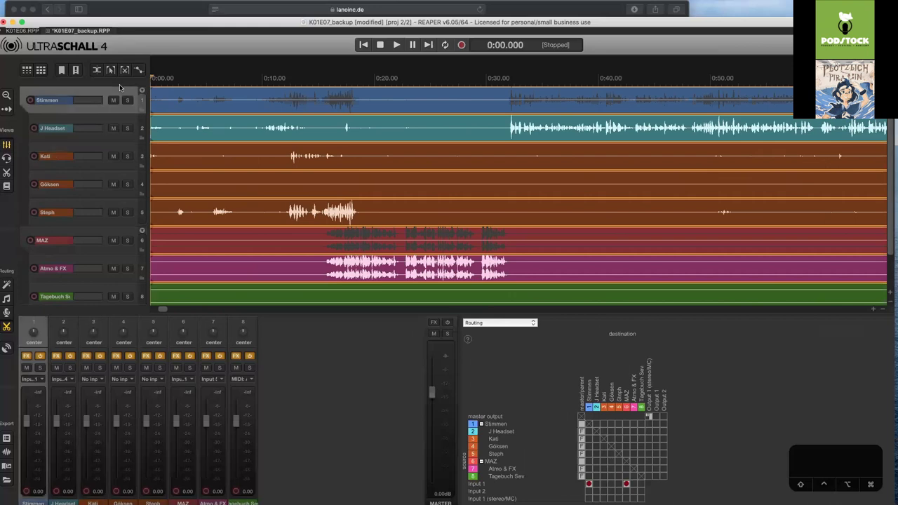
pyautogui.hotkey('ctrl', 'a')
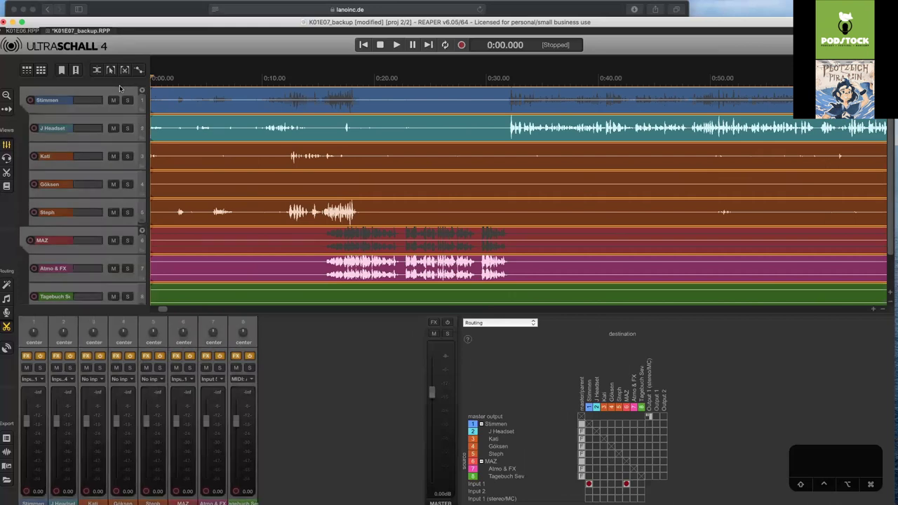
pyautogui.press('h')
pyautogui.press('h')
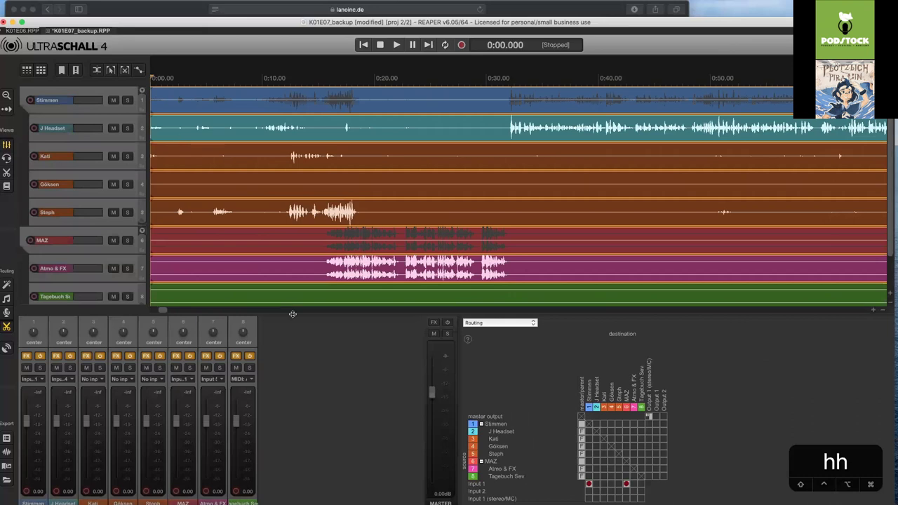
pyautogui.moveTo(294, 313); pyautogui.dragTo(294, 324)
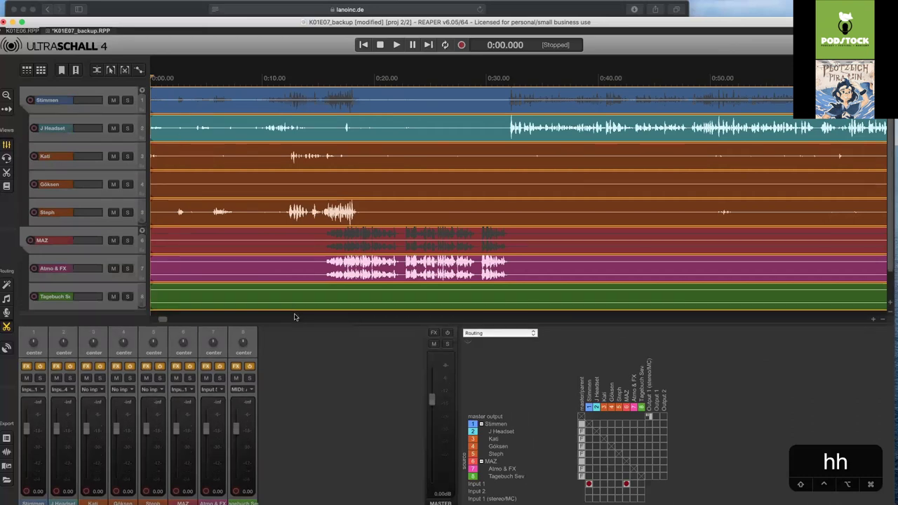
# Play the recording from 0:11.600 in two short stretches, pausing at about 0:12.6 and 0:16.7
pyautogui.click(296, 313)
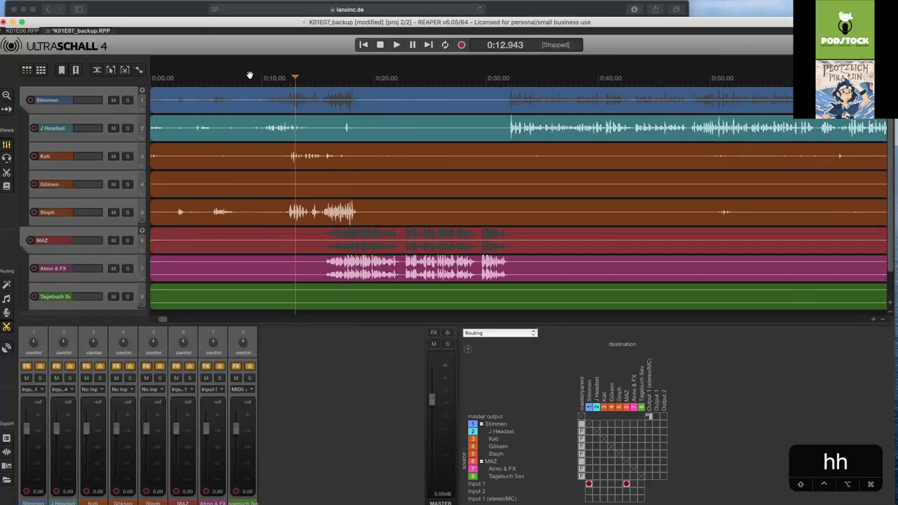
pyautogui.press('Left')
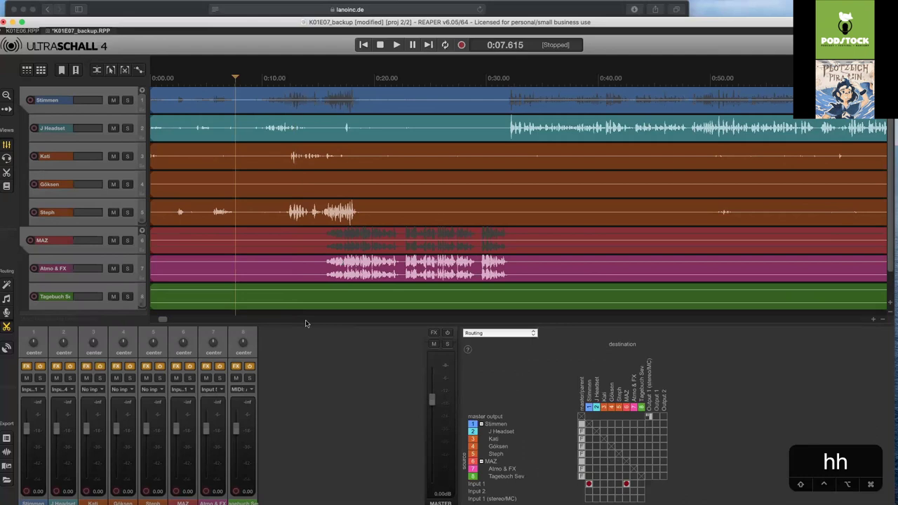
pyautogui.hscroll(5, 306, 323)
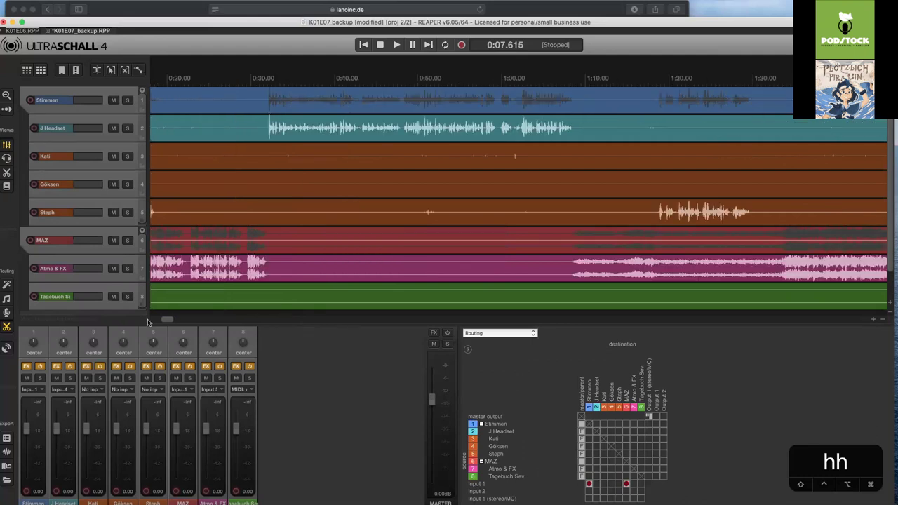
pyautogui.scroll(10, 138, 320)
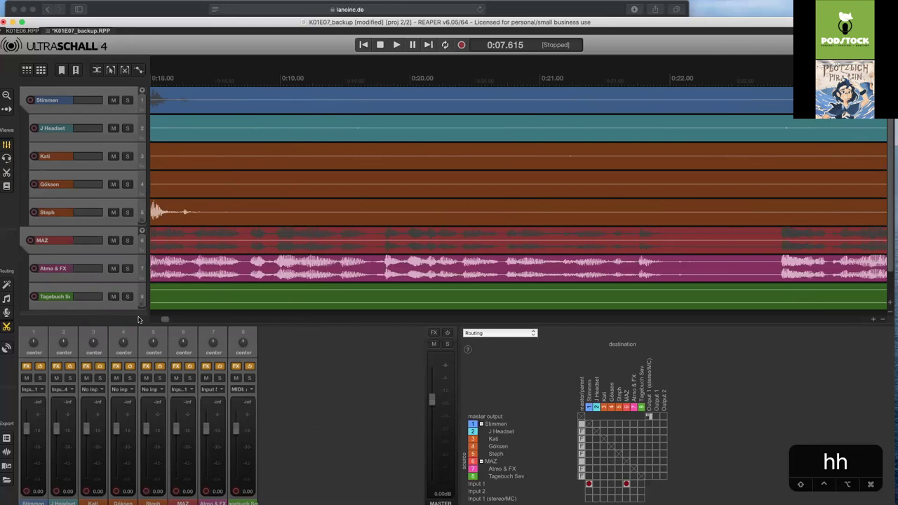
pyautogui.scroll(-15, 212, 239)
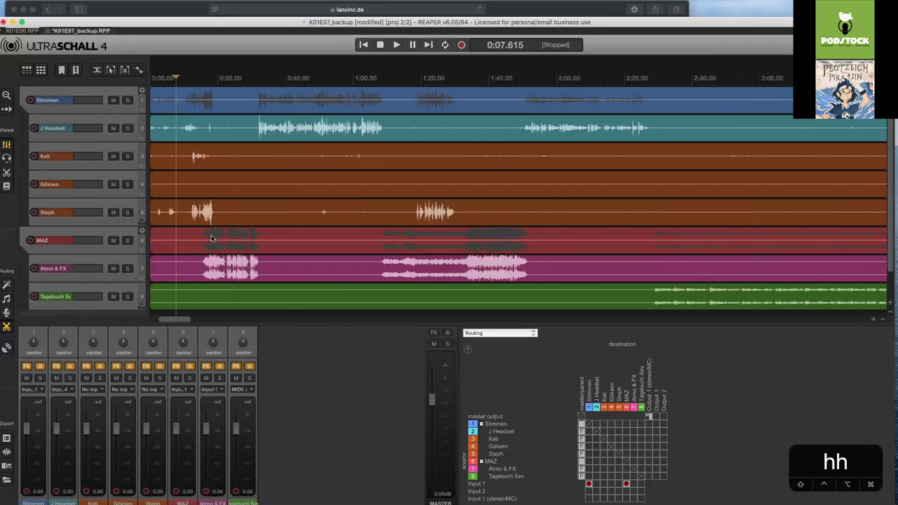
pyautogui.click(211, 239)
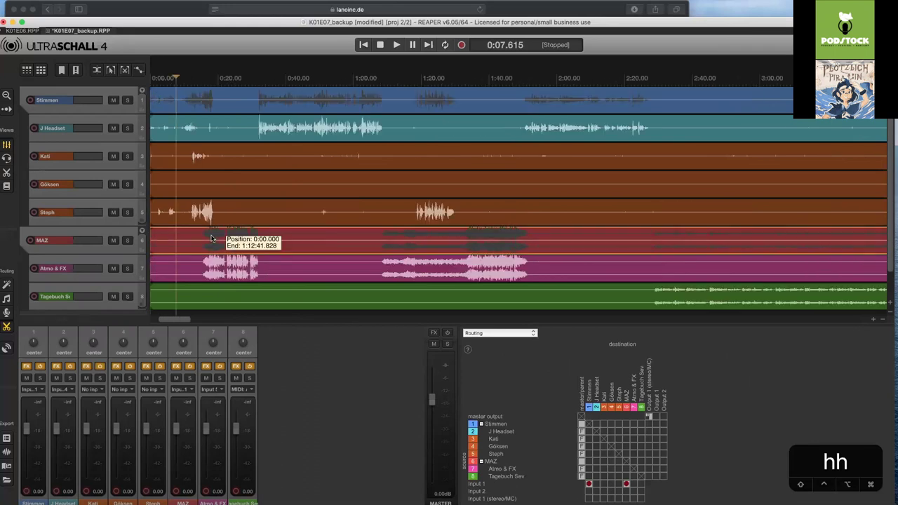
pyautogui.click(189, 300)
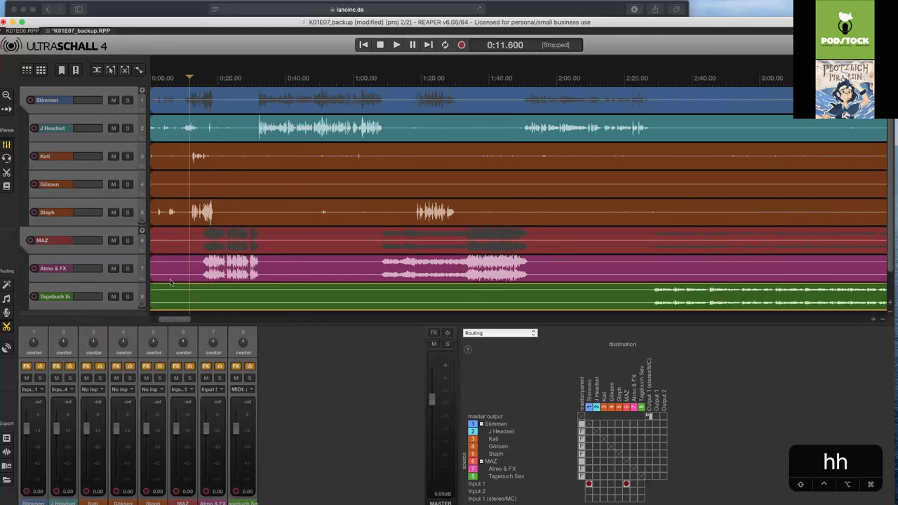
pyautogui.press('space')
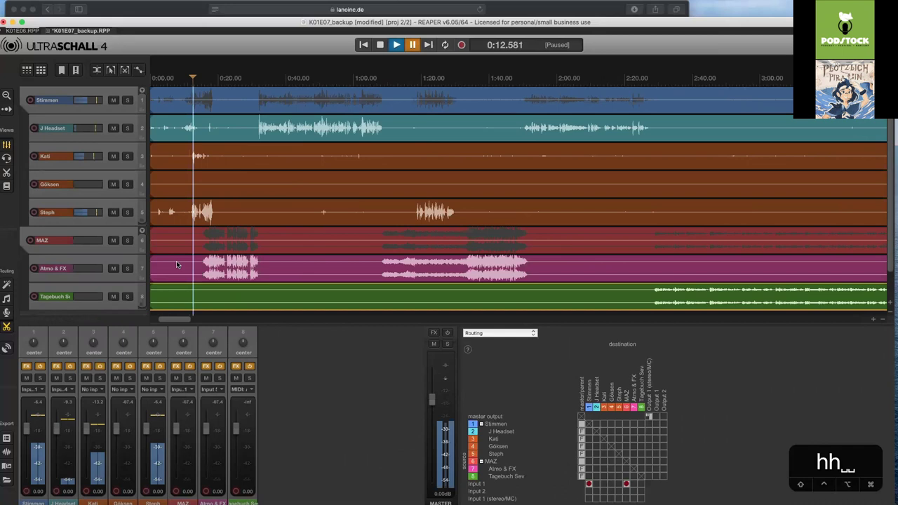
pyautogui.press('space')
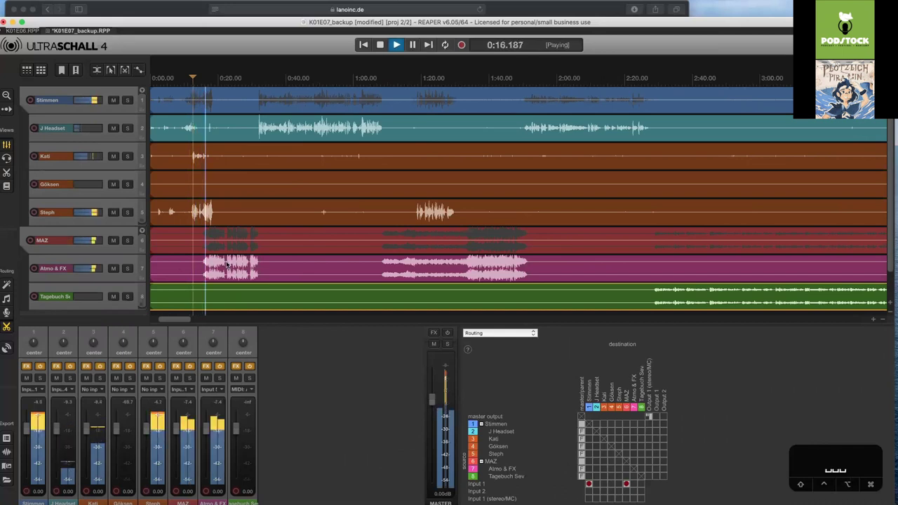
pyautogui.press('space')
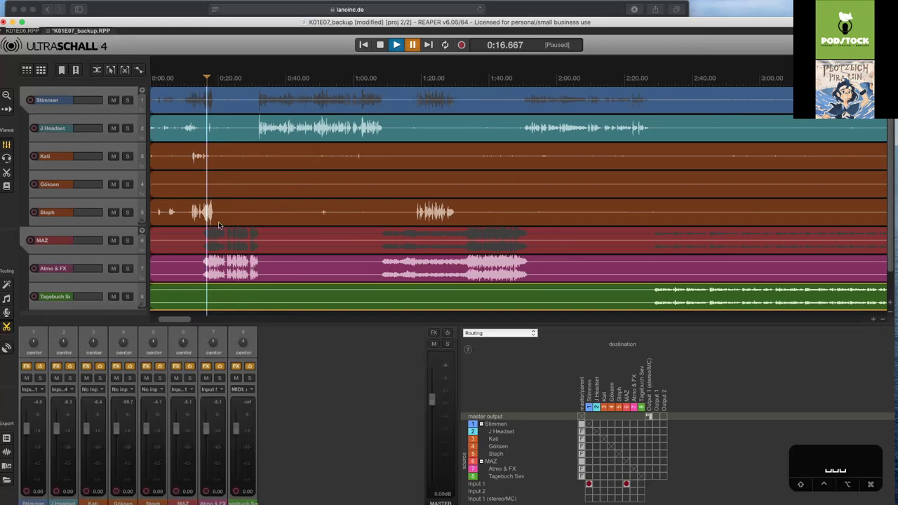
# Ripple-cut everything from the start of the recording to about 0:15.6, where the Atmo & FX audio begins
pyautogui.click(204, 260)
pyautogui.scroll(5, 204, 260)
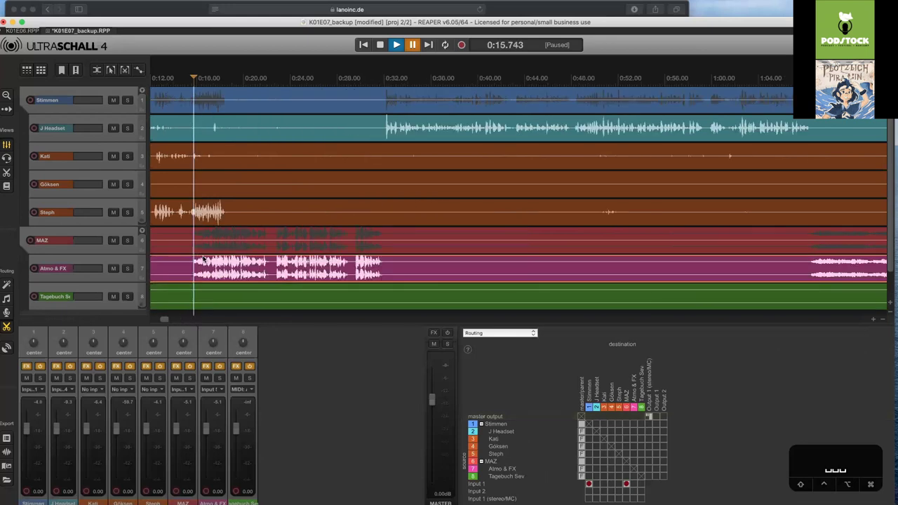
pyautogui.scroll(1, 190, 79)
pyautogui.click(188, 79)
pyautogui.press('Right')
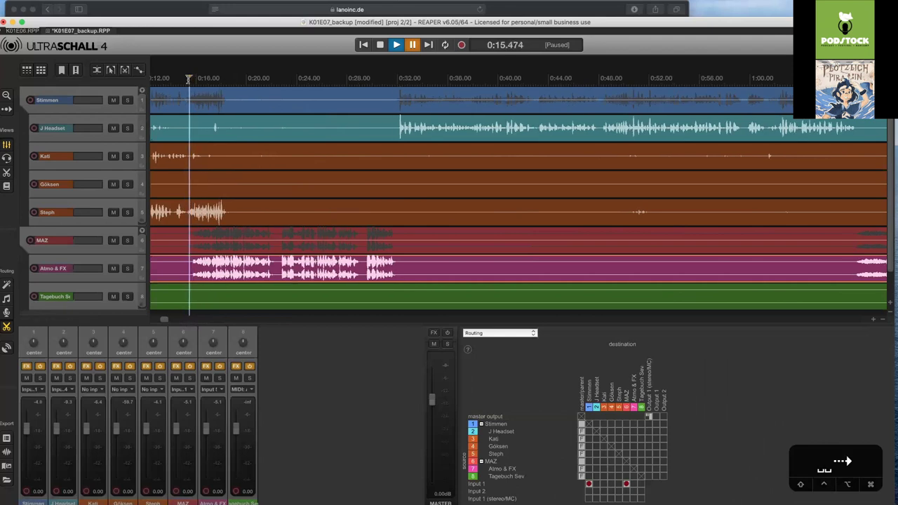
pyautogui.press('o')
pyautogui.scroll(-2, 188, 78)
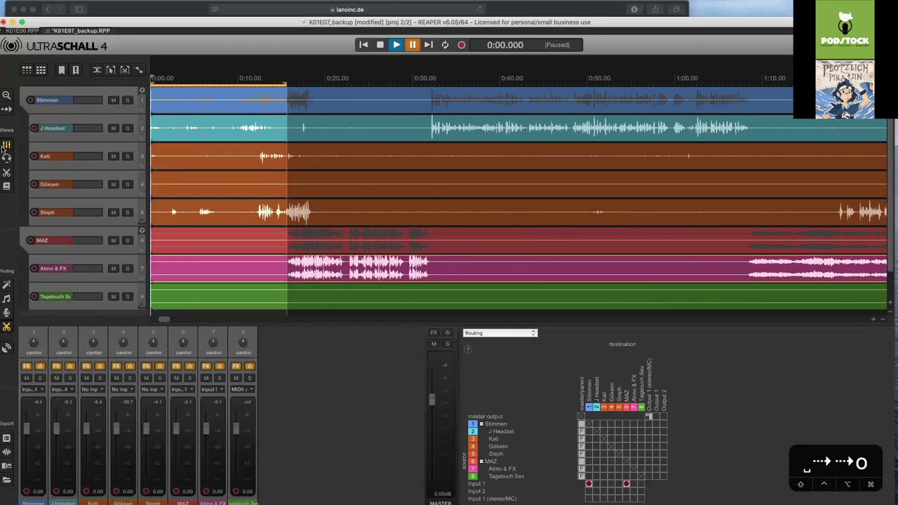
pyautogui.press('super+x')
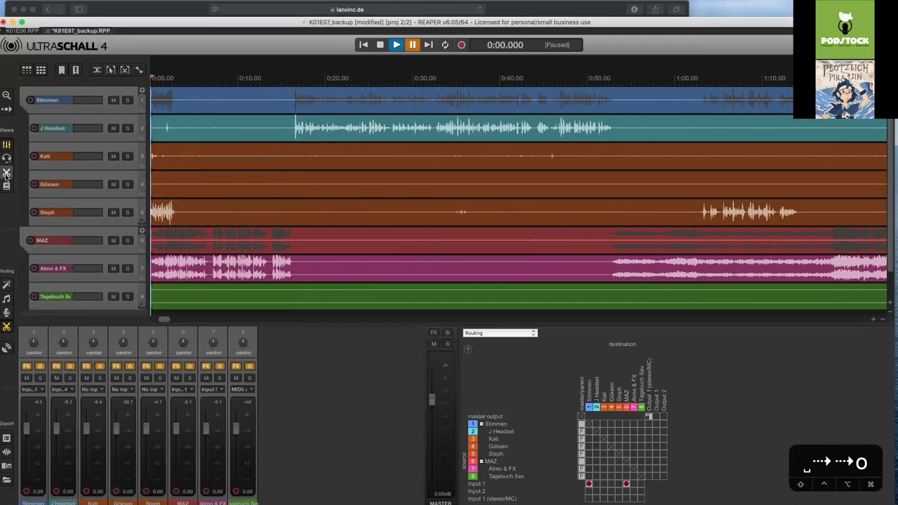
# Switch to the edit view and trim the beginning of the grouped voice items to about 0:08
pyautogui.click(6, 174)
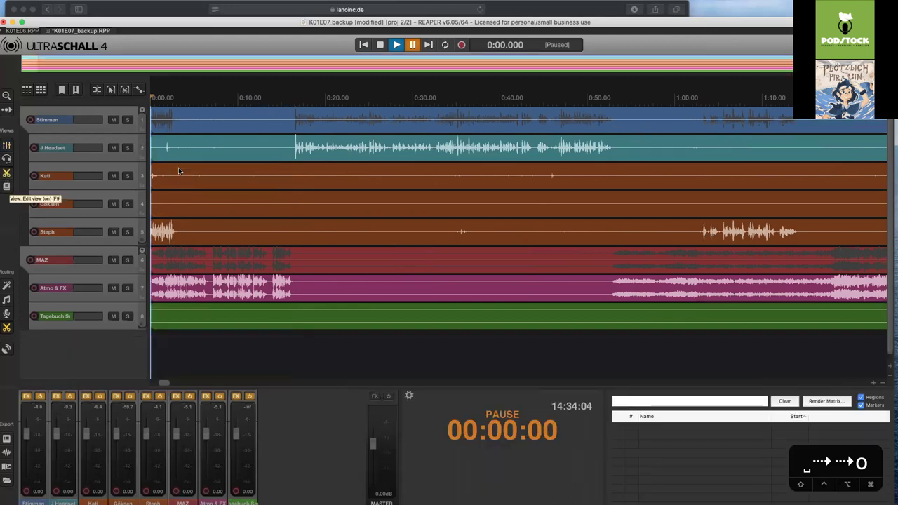
pyautogui.click(187, 119)
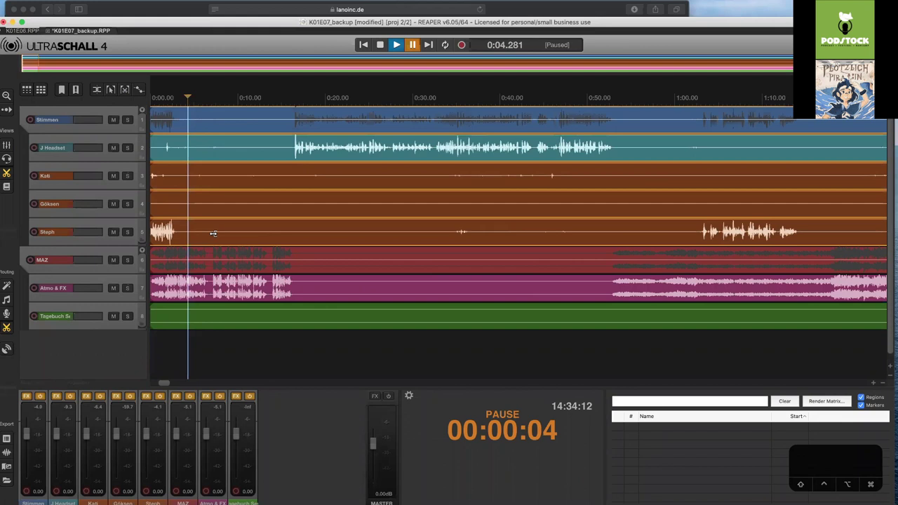
pyautogui.moveTo(209, 164); pyautogui.dragTo(209, 163)
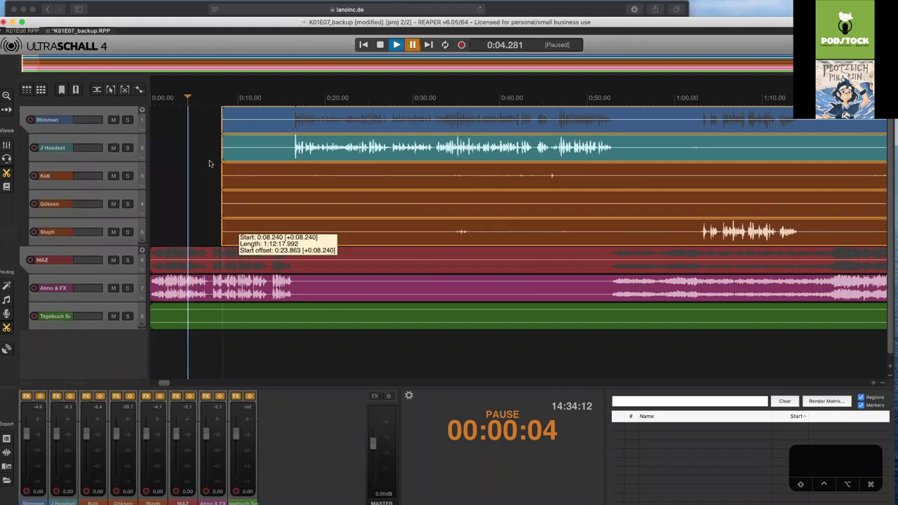
pyautogui.click(209, 163)
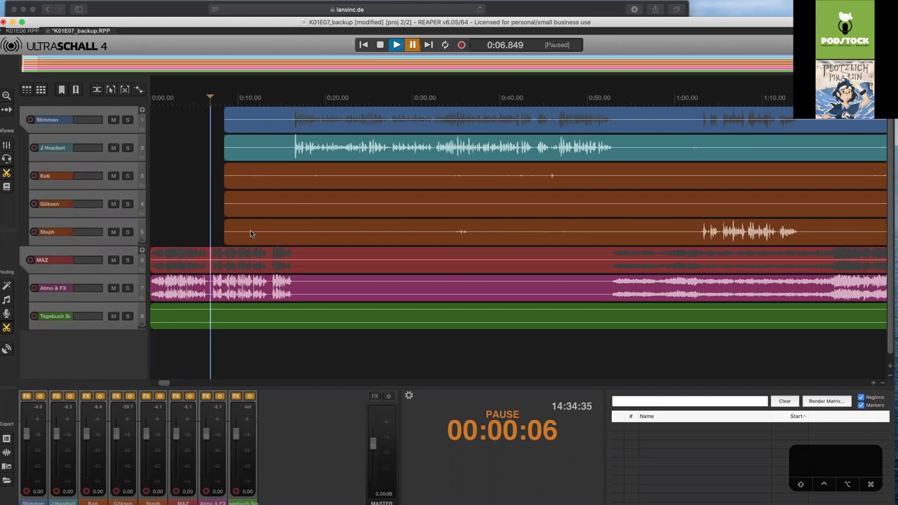
# Play from about 0:21 and mark a time selection of about one second, from roughly 0:21.5 to 0:22.4
pyautogui.click(125, 90)
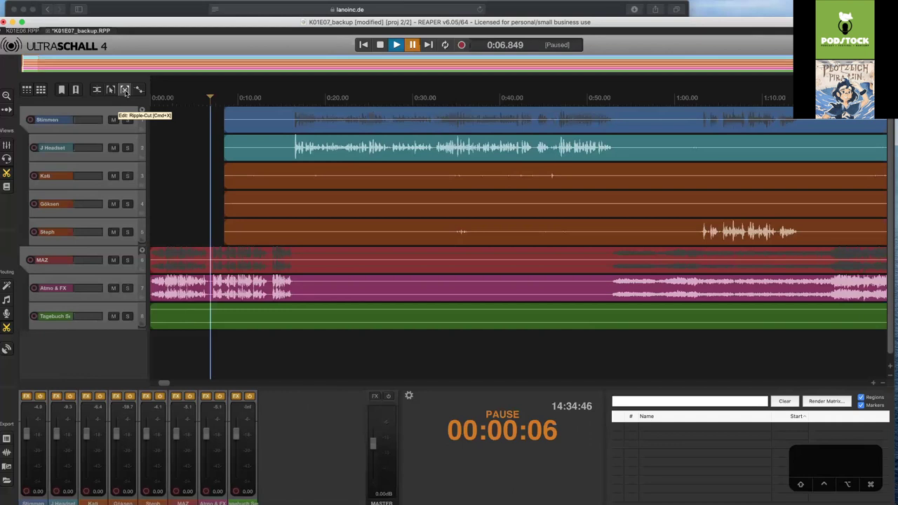
pyautogui.click(333, 96)
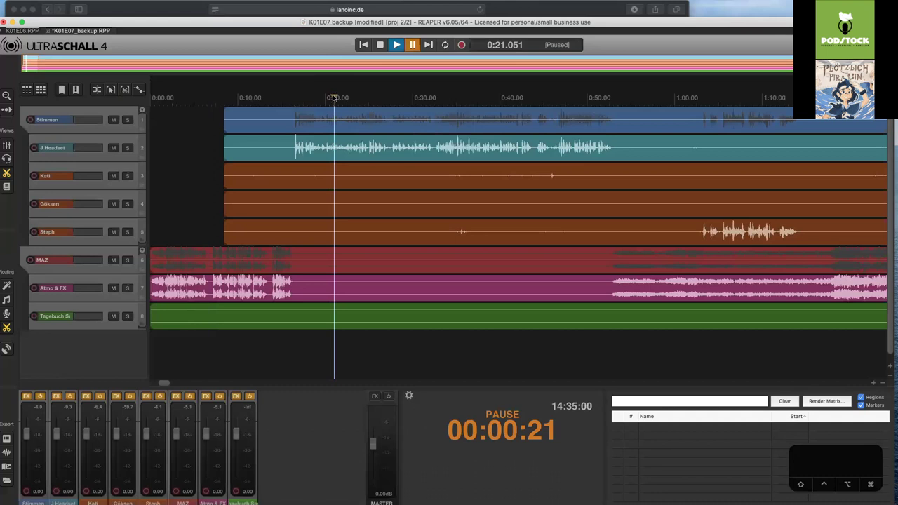
pyautogui.press('space')
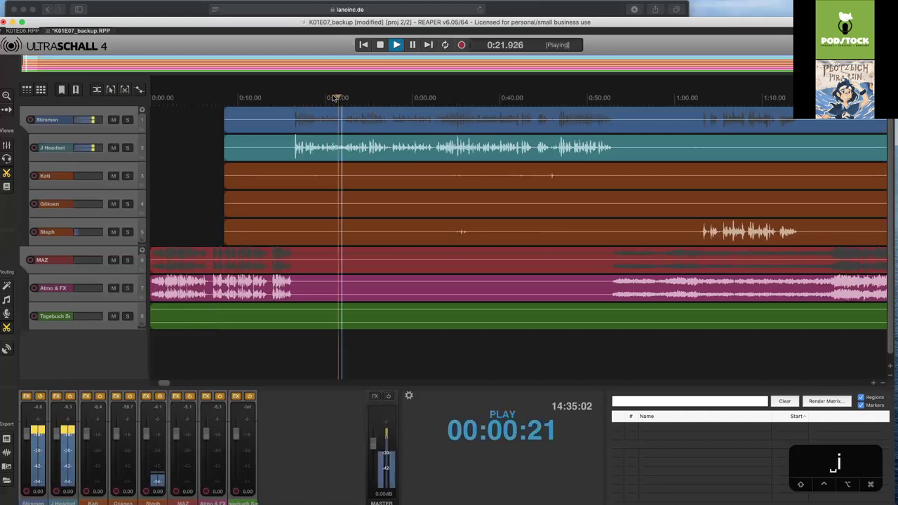
pyautogui.press('o')
pyautogui.press('space')
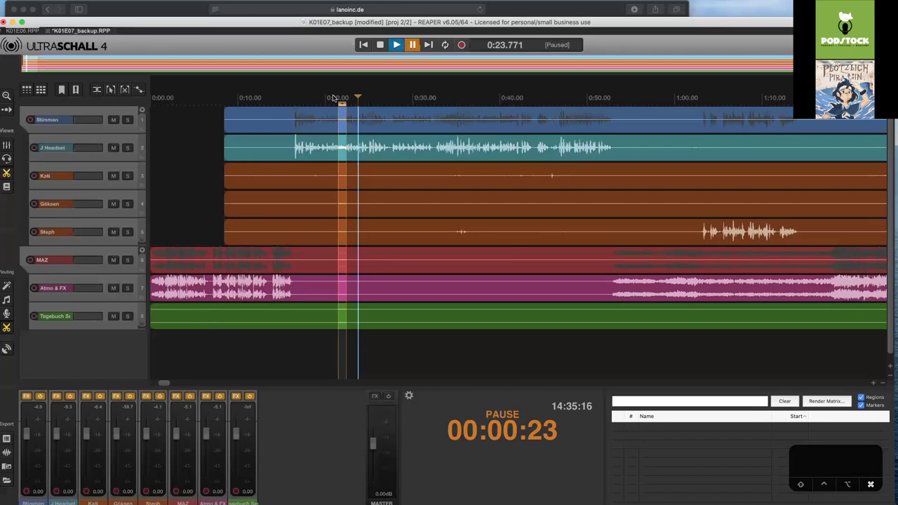
# Try to mute only the J Headset track within the time selection, after alternating the track selection between tracks 1 and 2
pyautogui.click(102, 142)
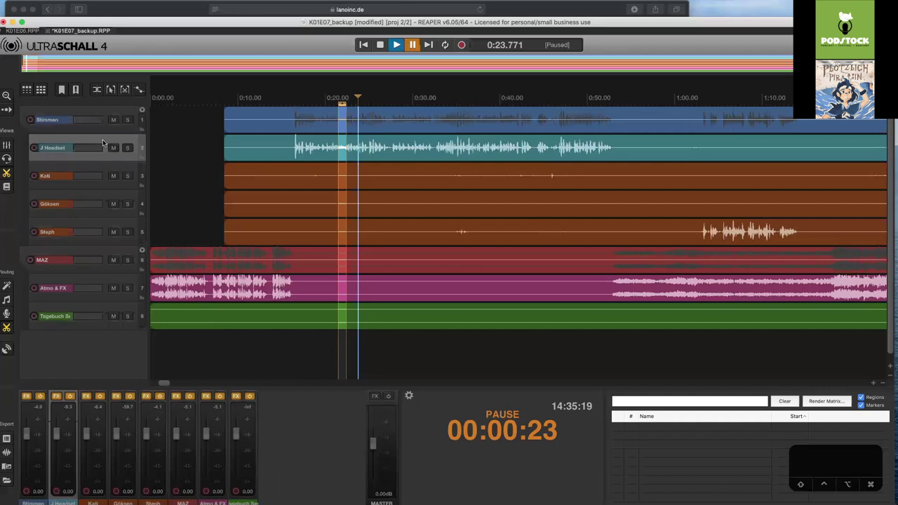
pyautogui.press('2')
pyautogui.press('1')
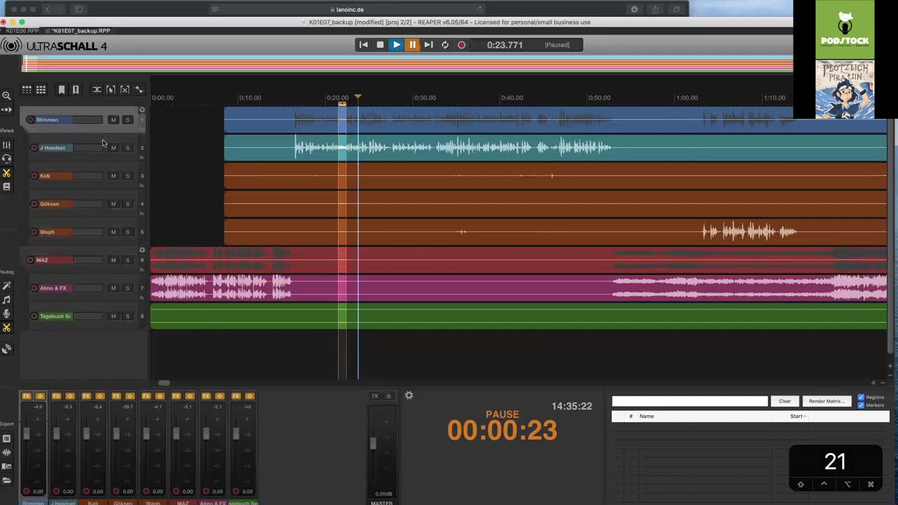
pyautogui.press('2')
pyautogui.press('1')
pyautogui.click(102, 143)
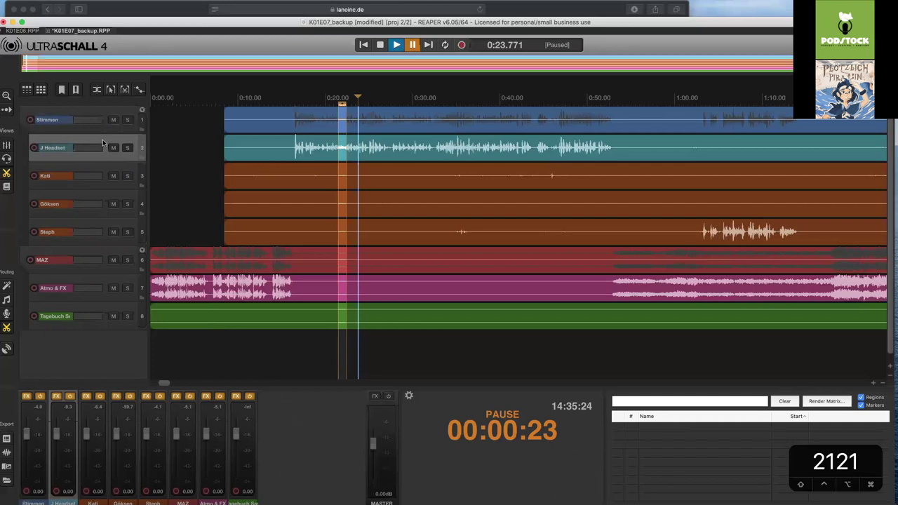
pyautogui.press('super+y')
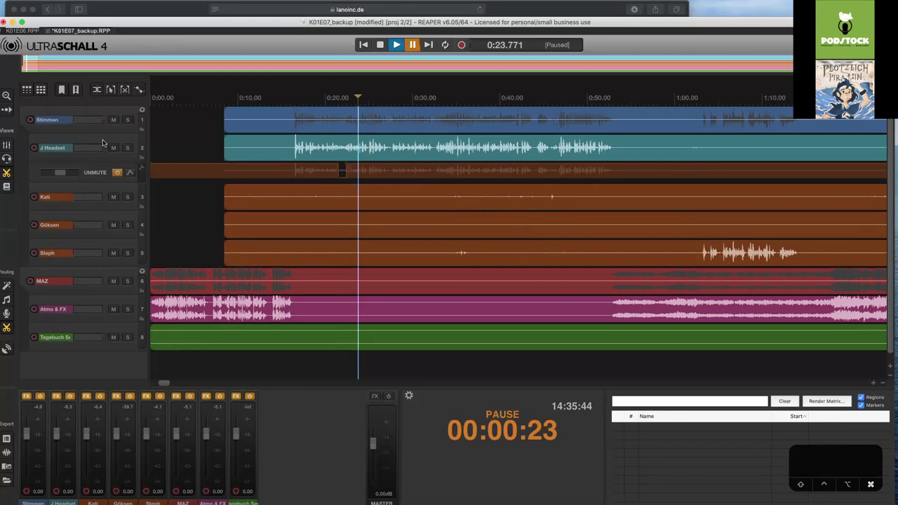
# Mute the J Headset track in the marked passage once more and undo that mute
pyautogui.click(102, 143)
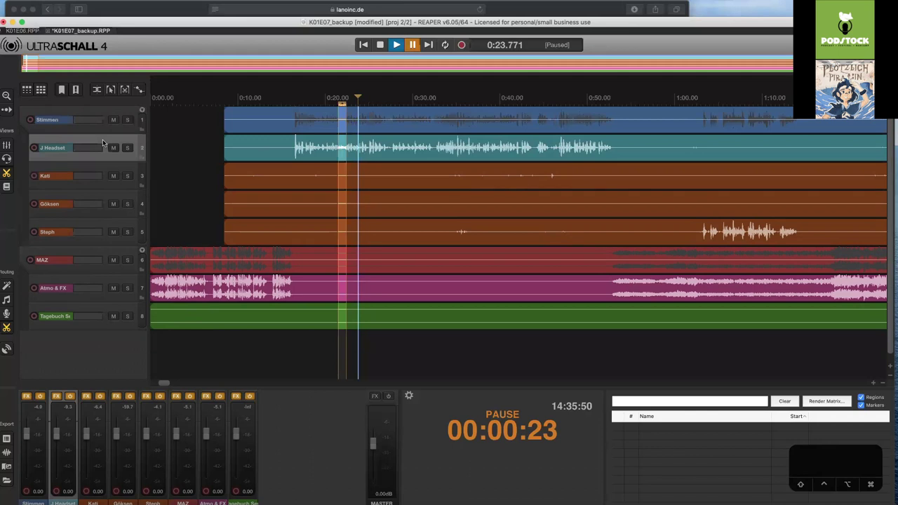
pyautogui.press('super+y')
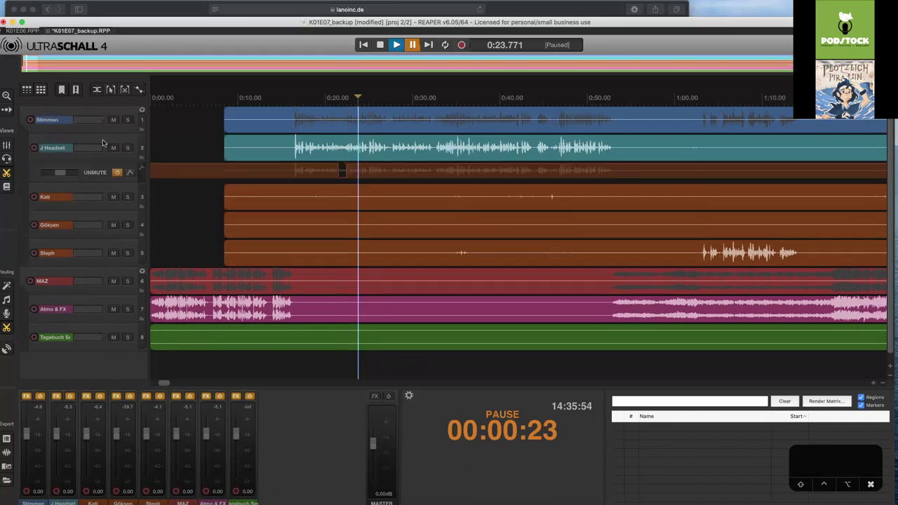
pyautogui.press('super+z')
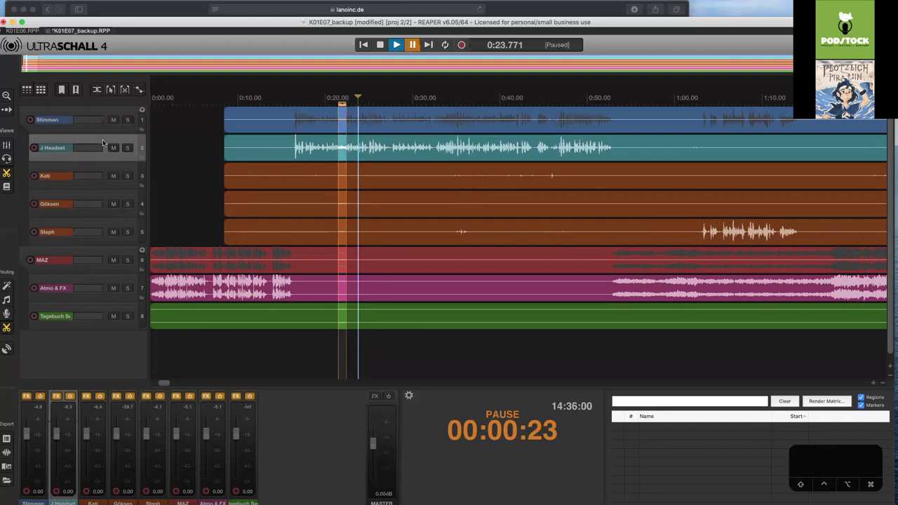
# Turn on mouse selection and mark the short sound on voice track 5 from about 0:34.8 to 0:37.3
pyautogui.click(112, 91)
pyautogui.click(443, 230)
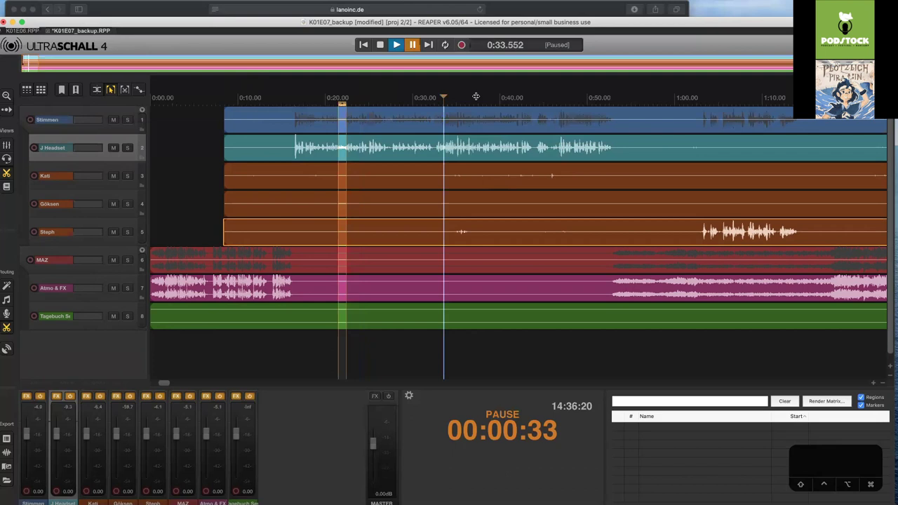
pyautogui.moveTo(477, 97); pyautogui.dragTo(450, 98)
pyautogui.press('Home')
pyautogui.press('-')
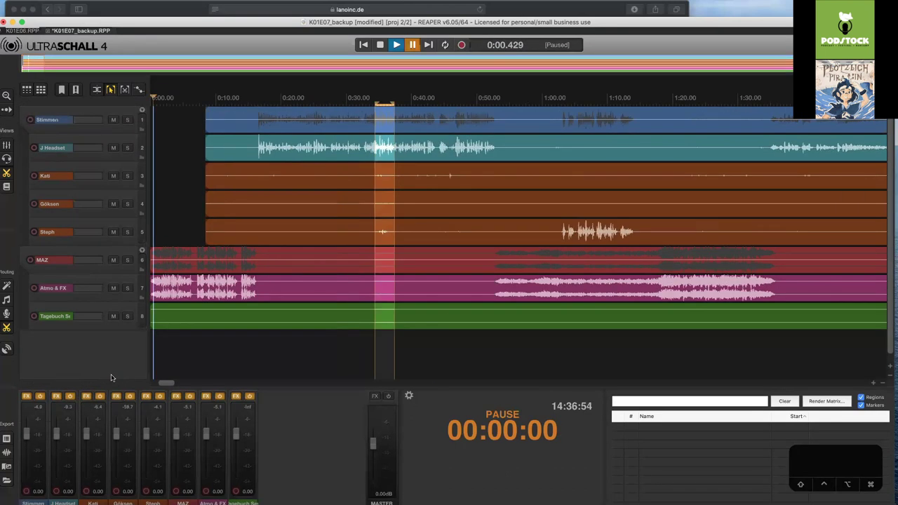
pyautogui.click(391, 231)
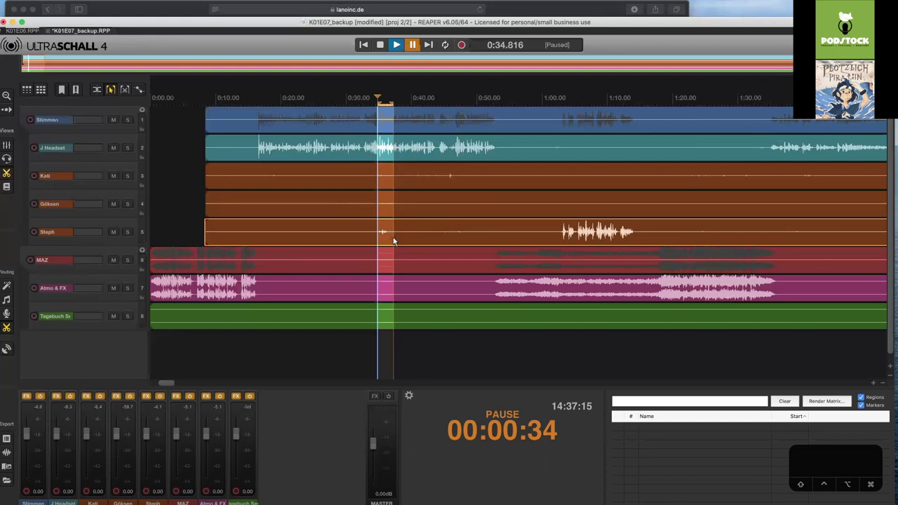
# Try muting the marked passage on voice track 5 and the Atmo & FX track from 0:50.362 to about 1:00
pyautogui.press('m')
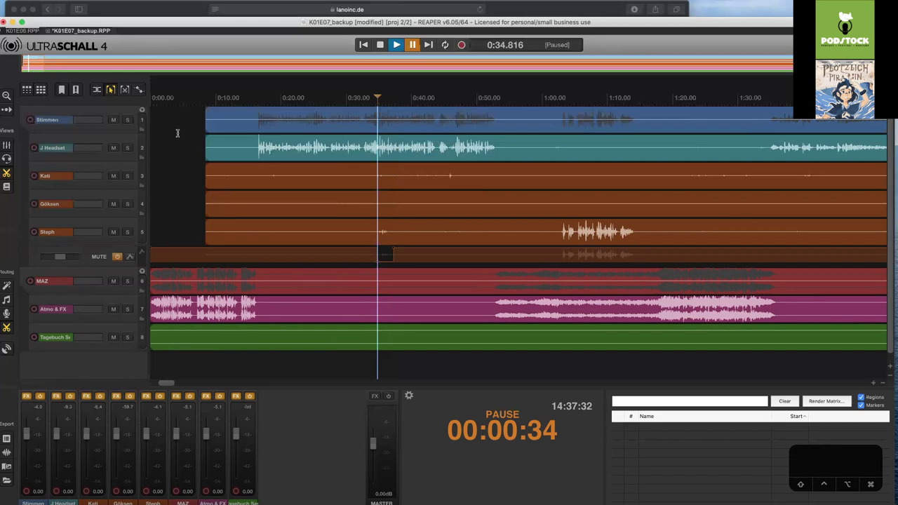
pyautogui.click(479, 312)
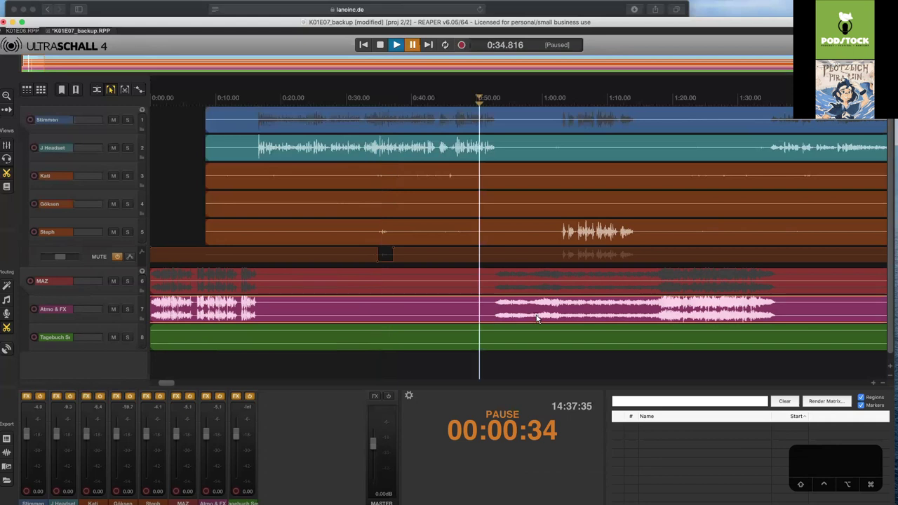
pyautogui.keyDown('shift'); pyautogui.click(545, 316); pyautogui.keyUp('shift')
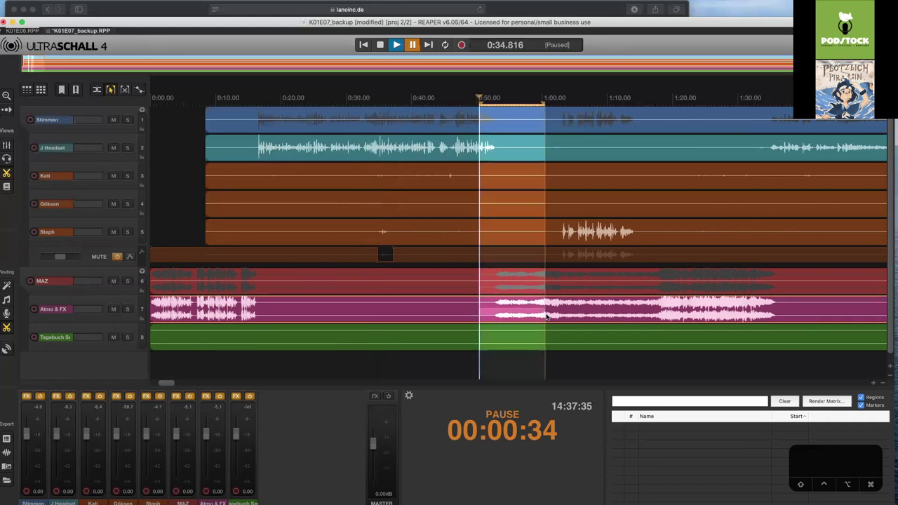
pyautogui.press('super+y')
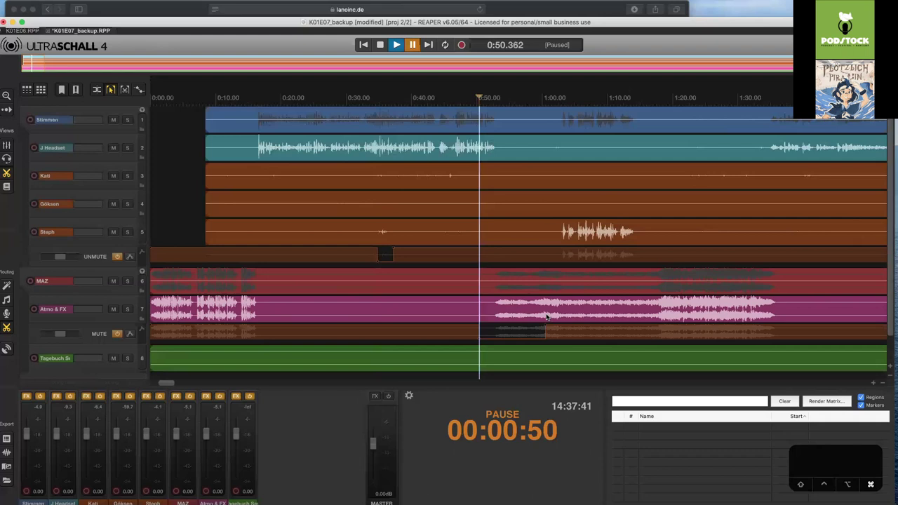
# Undo the mutes on the Atmo & FX track and voice track 5, back to the marked voice passage
pyautogui.press('super+z')
pyautogui.press('super+z')
pyautogui.press('super+z')
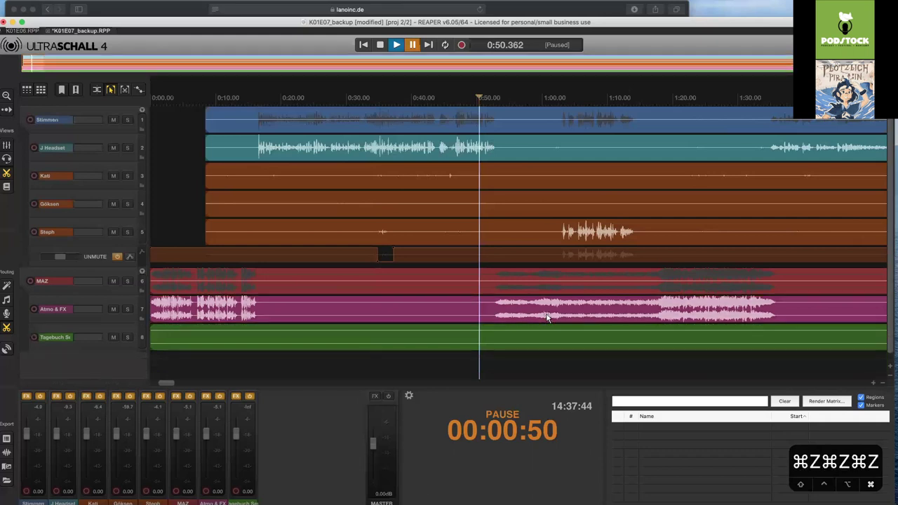
pyautogui.press('super+z')
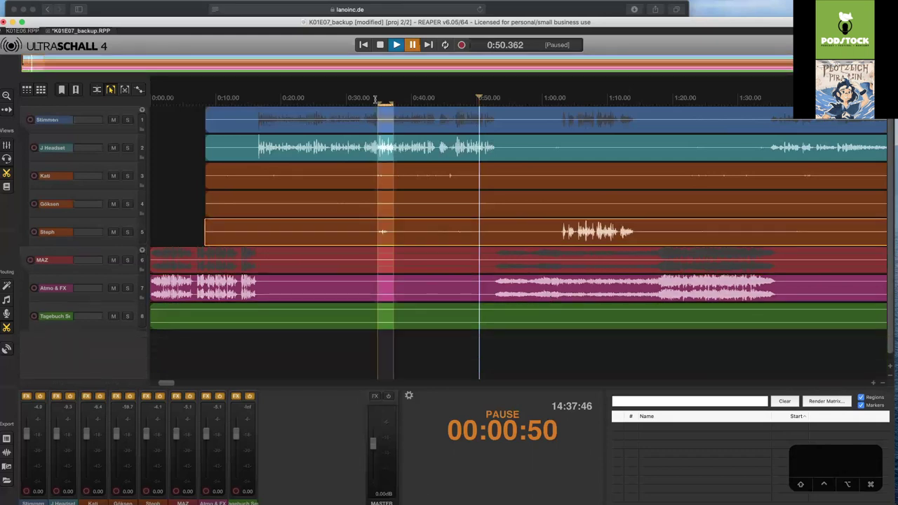
# Play the marked passage from about 0:34.8 and mute voice track 5 within it
pyautogui.click(376, 99)
pyautogui.press('space')
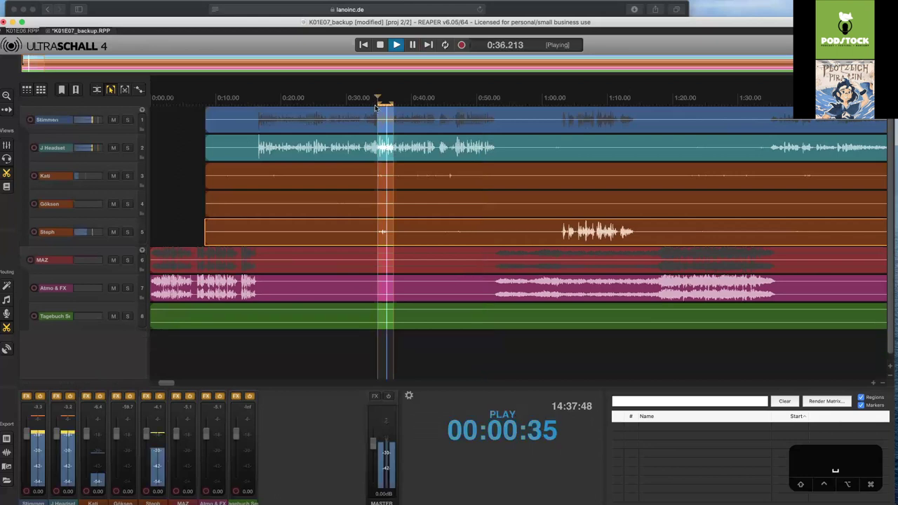
pyautogui.press('space')
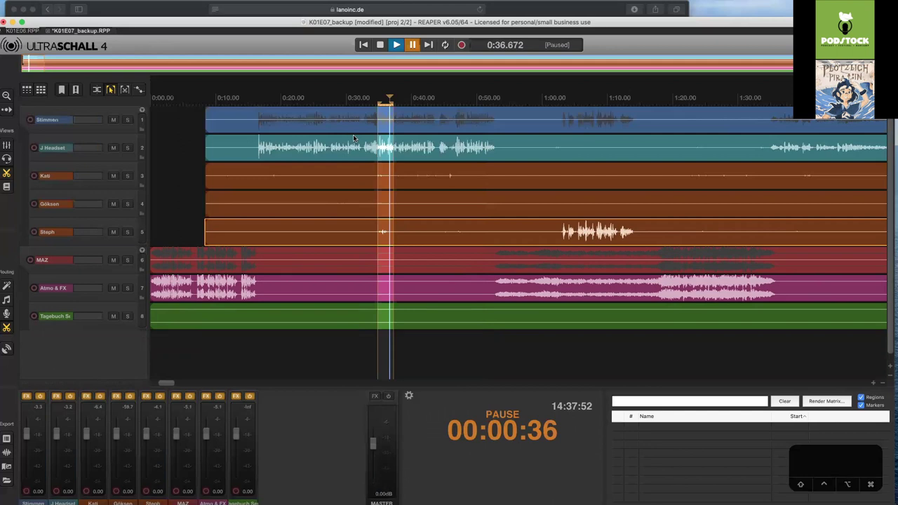
pyautogui.press('m')
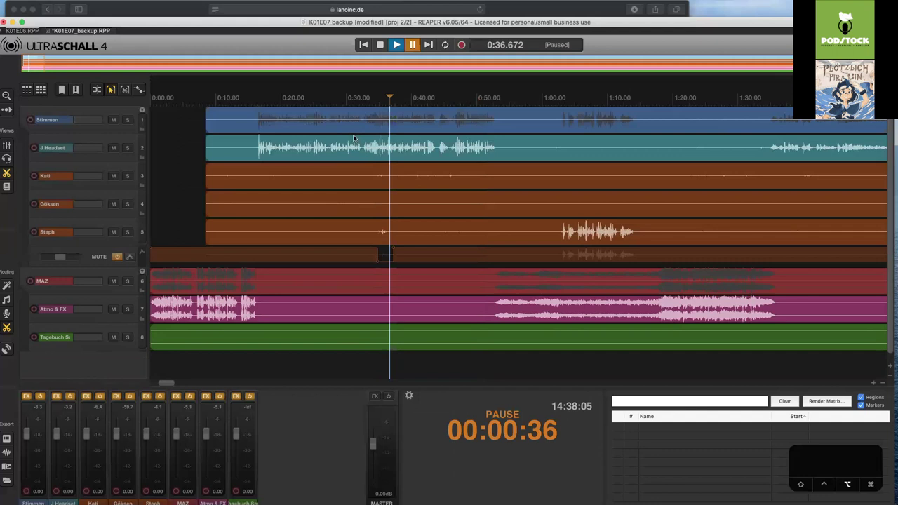
# Try splitting the Atmo & FX item at 0:44.129, select its first part, and undo the split
pyautogui.click(439, 309)
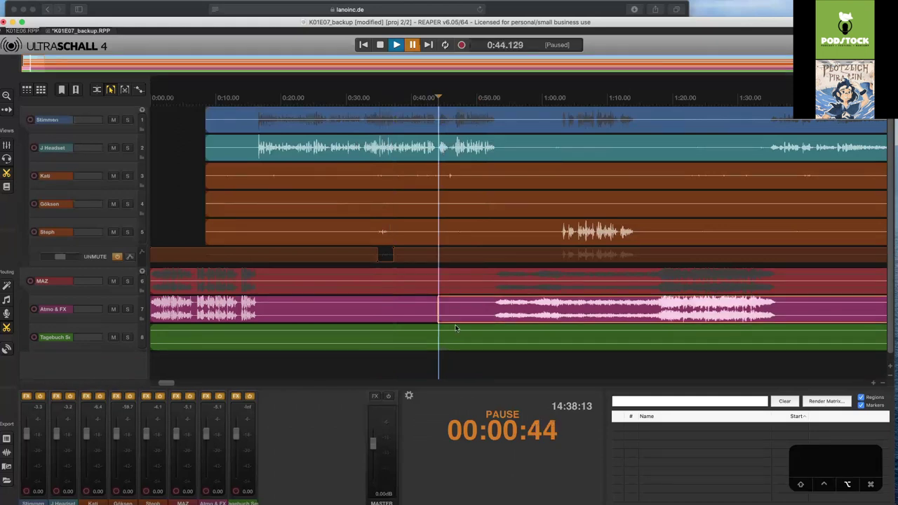
pyautogui.click(416, 313)
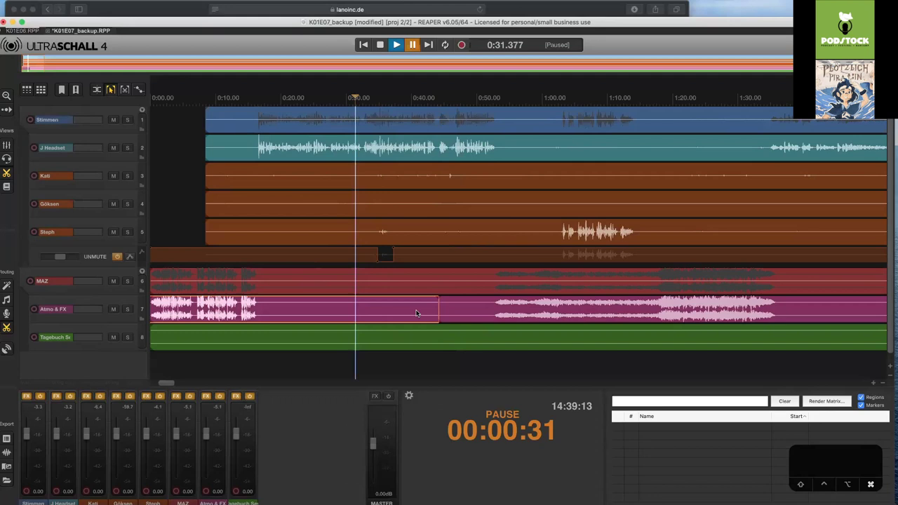
pyautogui.press('super+z')
pyautogui.press('super+z')
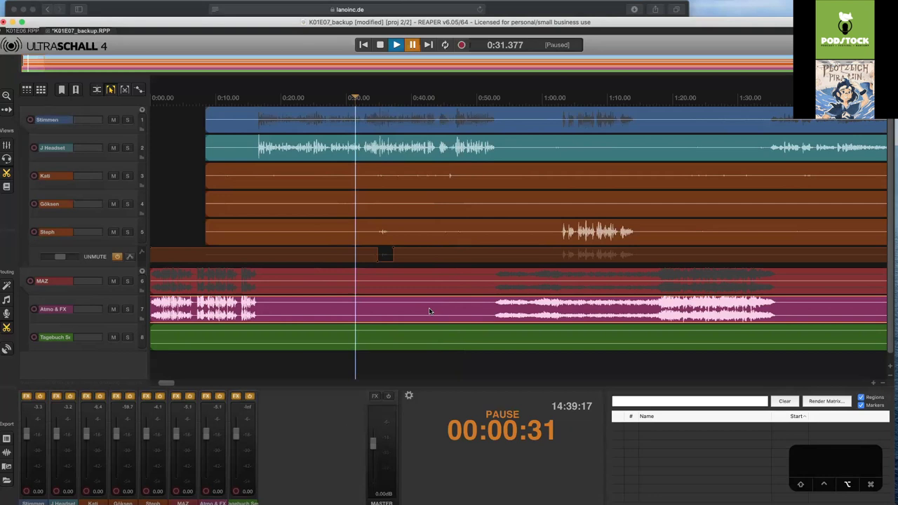
# Split the Atmo & FX item at 0:42.768, in the silence before its second audio passage
pyautogui.click(430, 311)
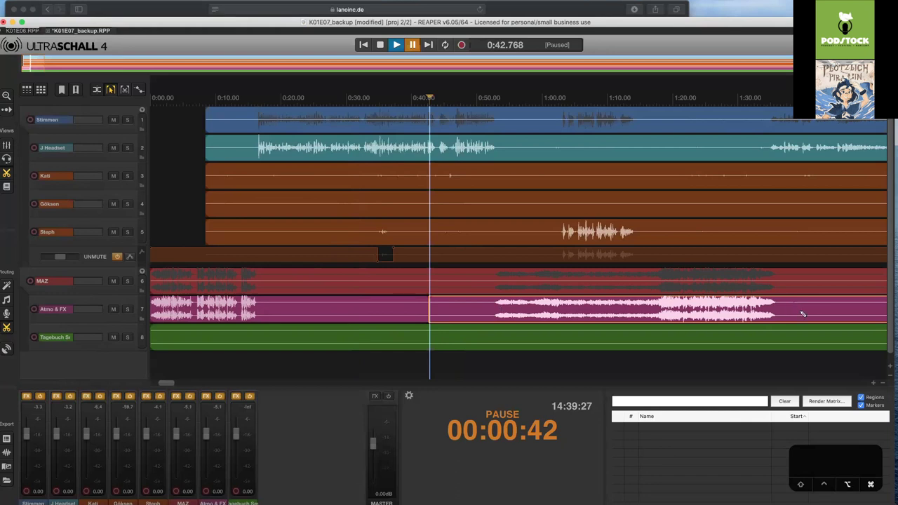
# Trim away the Atmo & FX audio between 0:42.768 and 1:39.649 and undo the trim
pyautogui.press('Delete')
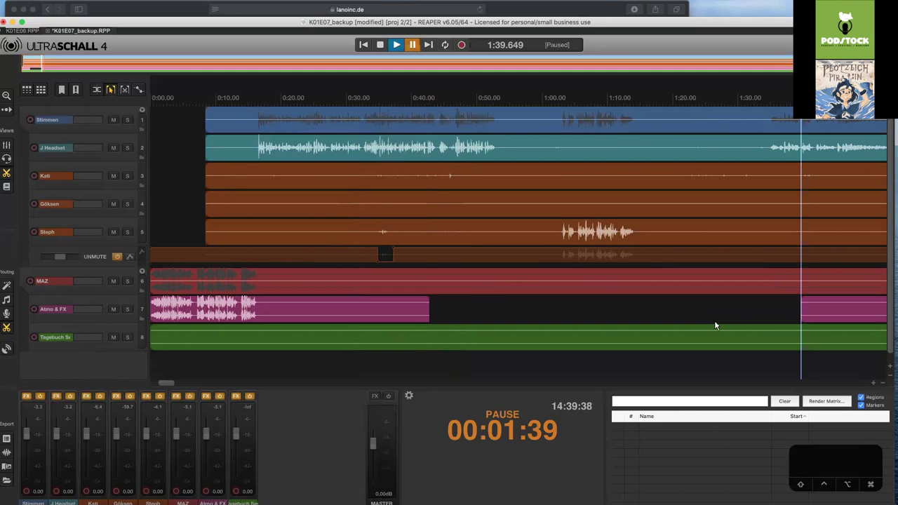
pyautogui.press('super+z')
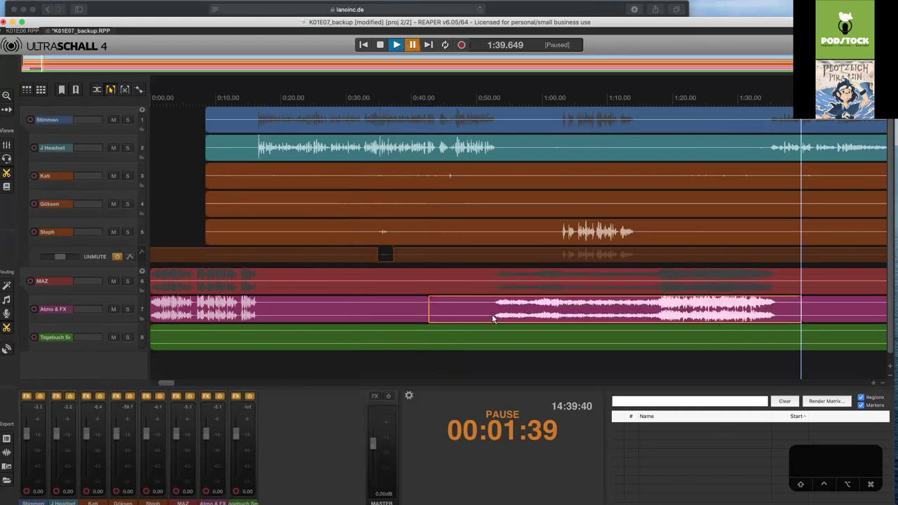
# Trim the start of the second Atmo & FX item to 0:46.135 and the start of the first to 0:41.407
pyautogui.click(450, 309)
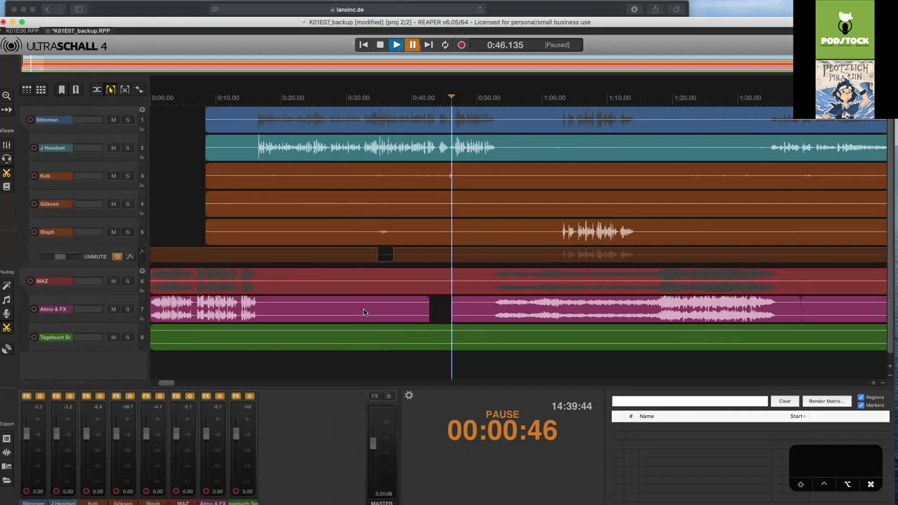
pyautogui.click(431, 308)
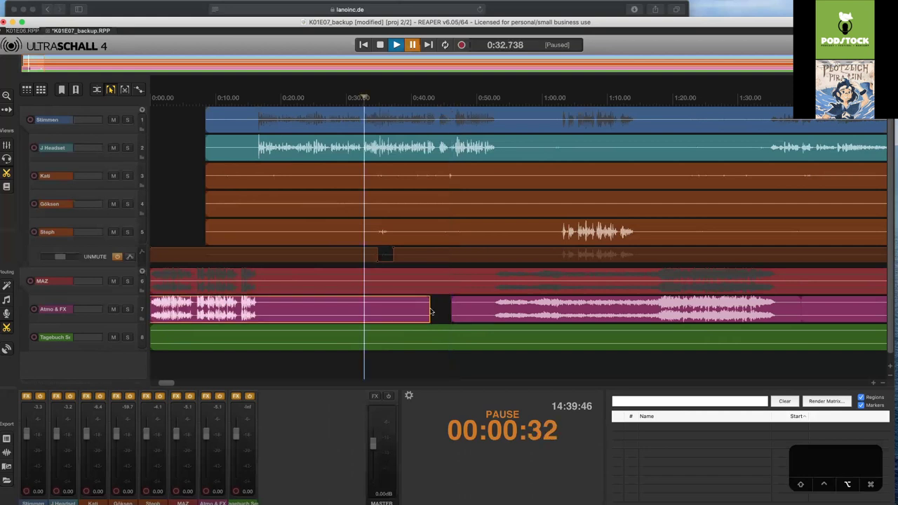
pyautogui.keyDown('ctrl'); pyautogui.click(420, 311); pyautogui.keyUp('ctrl')
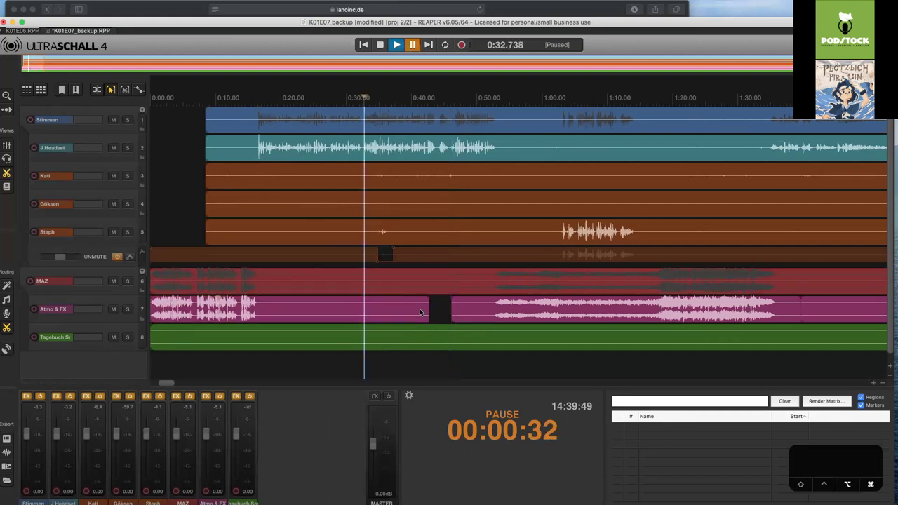
pyautogui.hotkey('ctrl', 'BackSpace')
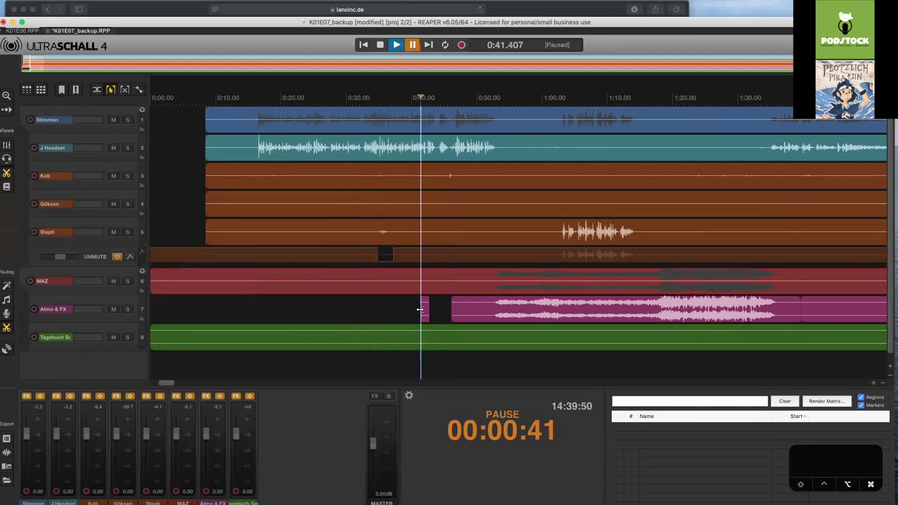
# Undo the trims and splits on the Atmo & FX track back to one continuous item
pyautogui.press('super+z')
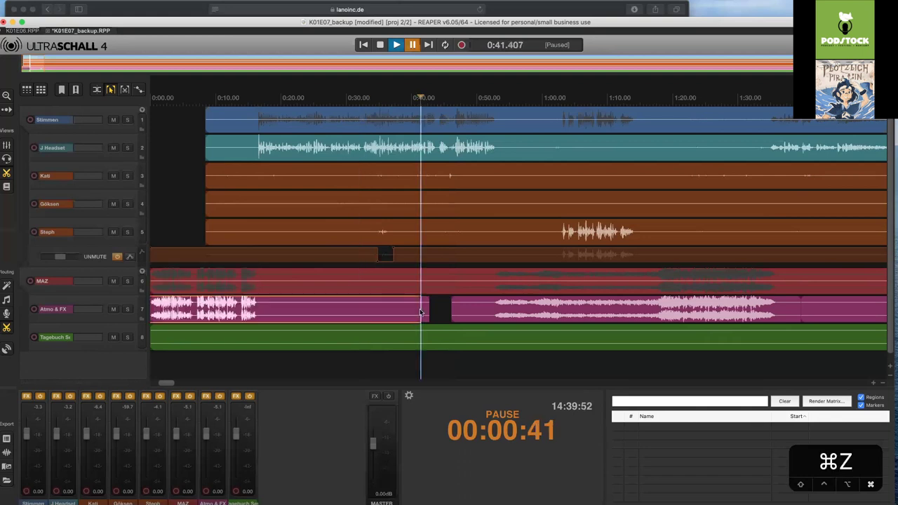
pyautogui.press('super+z')
pyautogui.press('super+z')
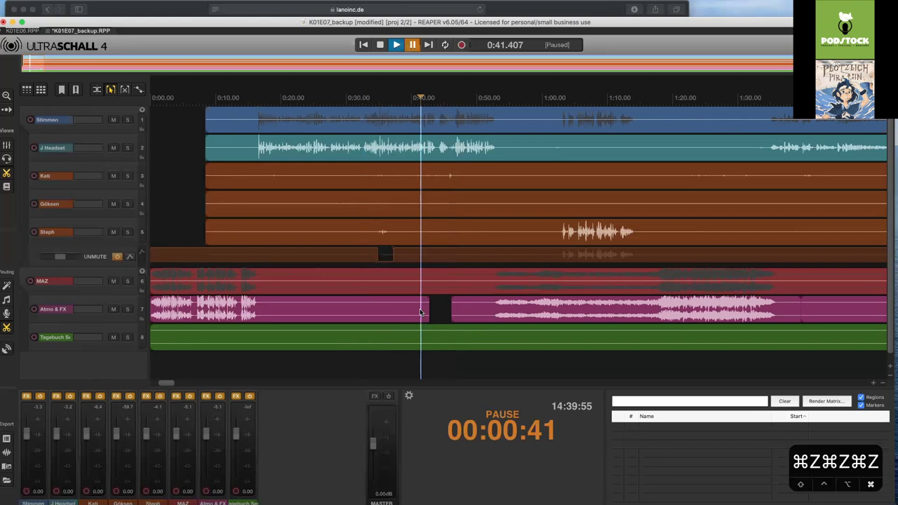
pyautogui.click(421, 312)
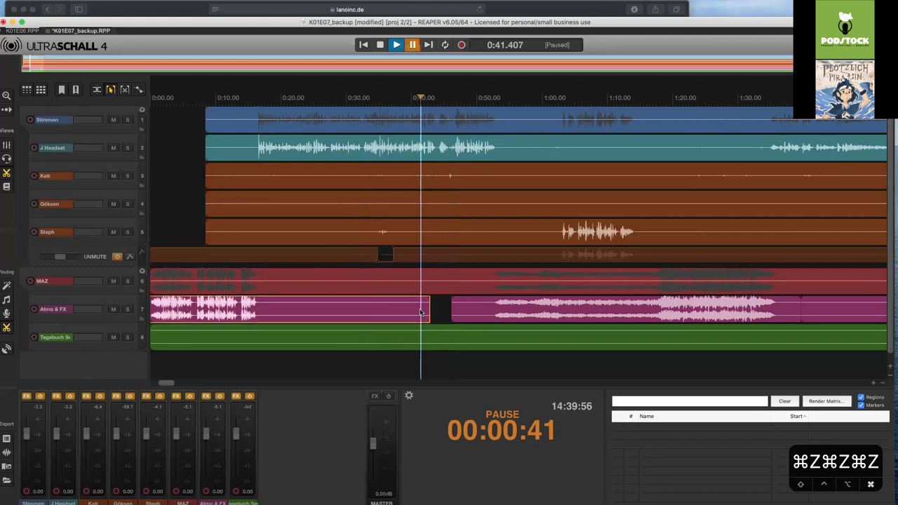
pyautogui.press('super+z')
pyautogui.press('super+z')
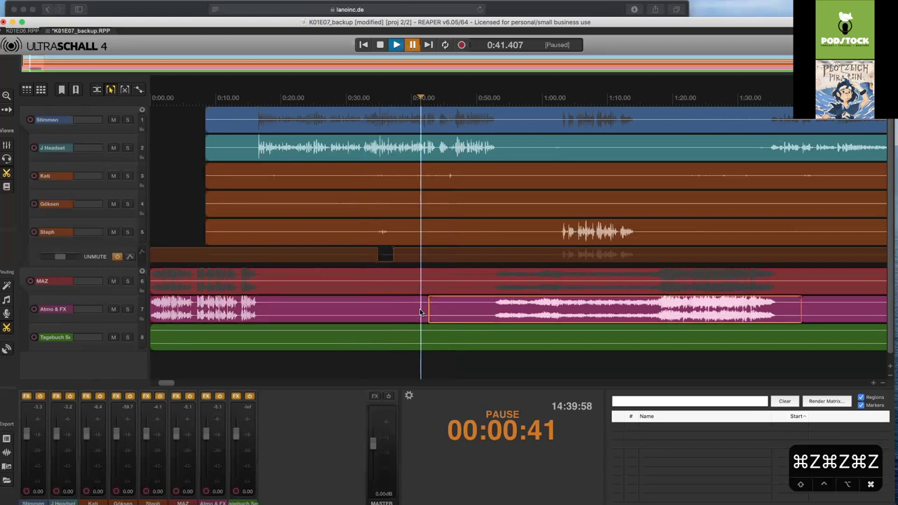
pyautogui.click(421, 315)
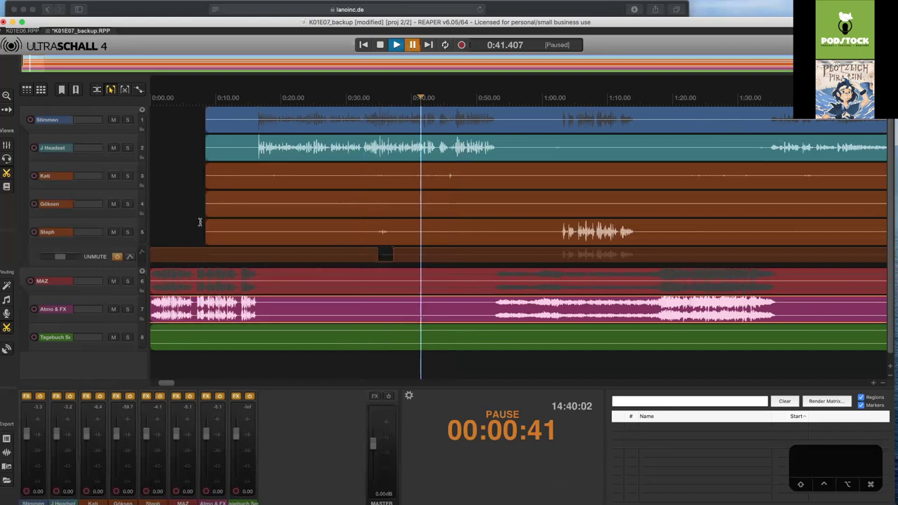
# Split the silence between the two Atmo & FX passages into several pieces, including cuts at 0:21.133, 0:27.652, 0:31.735 and 0:38.111
pyautogui.click(288, 310)
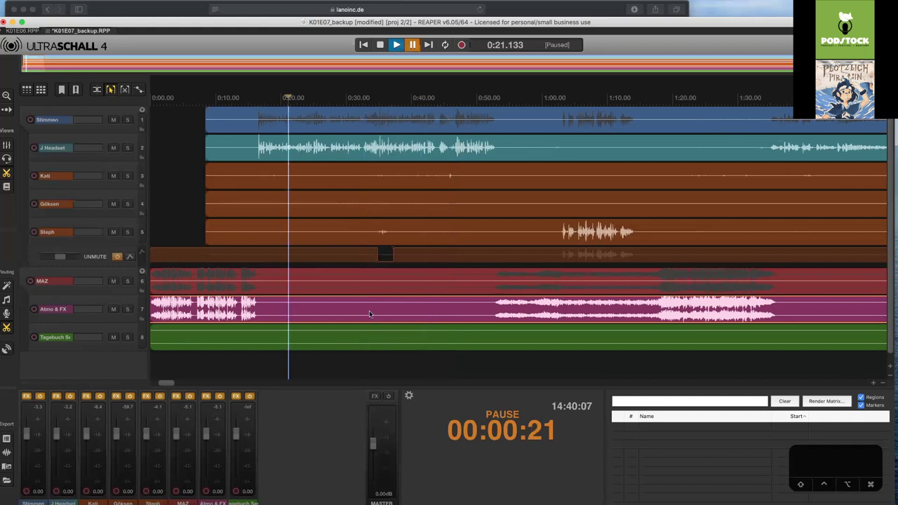
pyautogui.press('s')
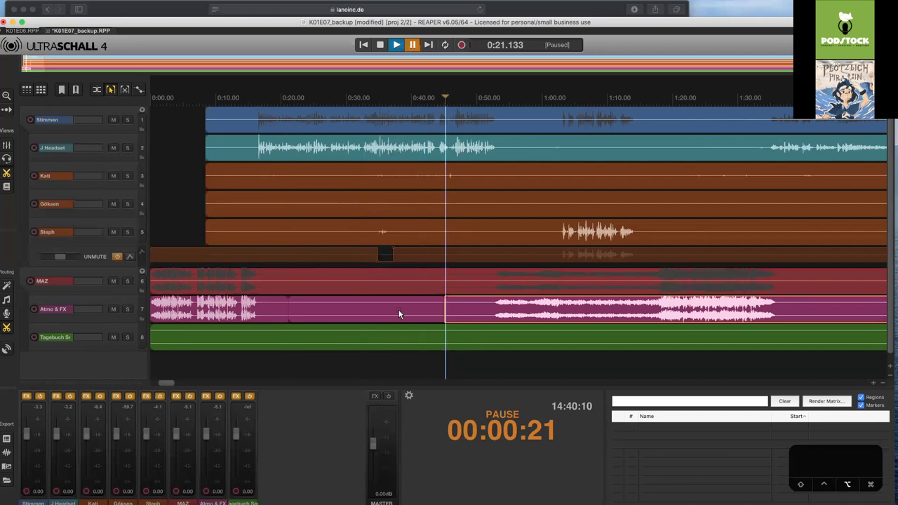
pyautogui.click(397, 310)
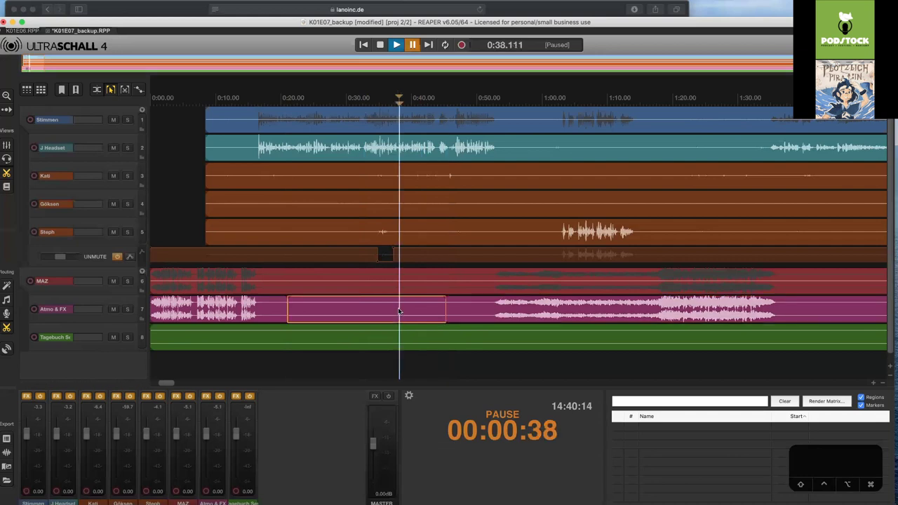
pyautogui.press('s')
pyautogui.click(332, 317)
pyautogui.press('s')
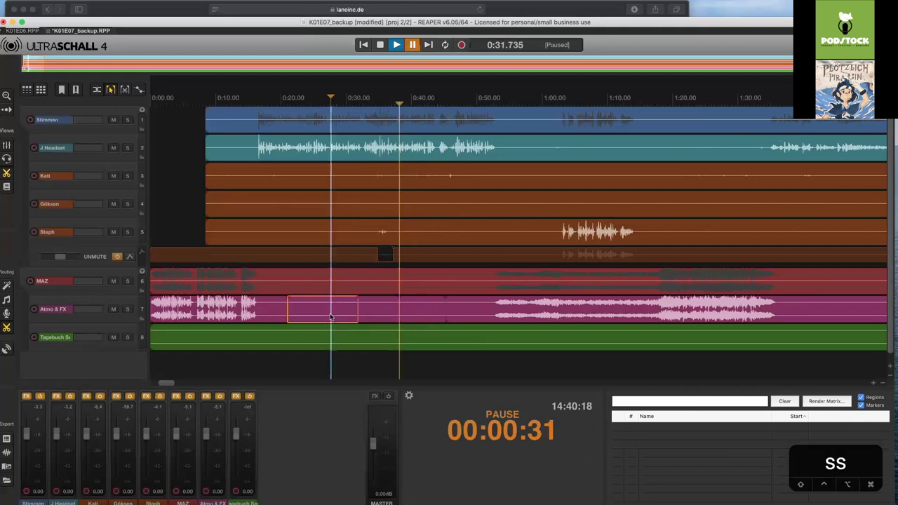
pyautogui.press('s')
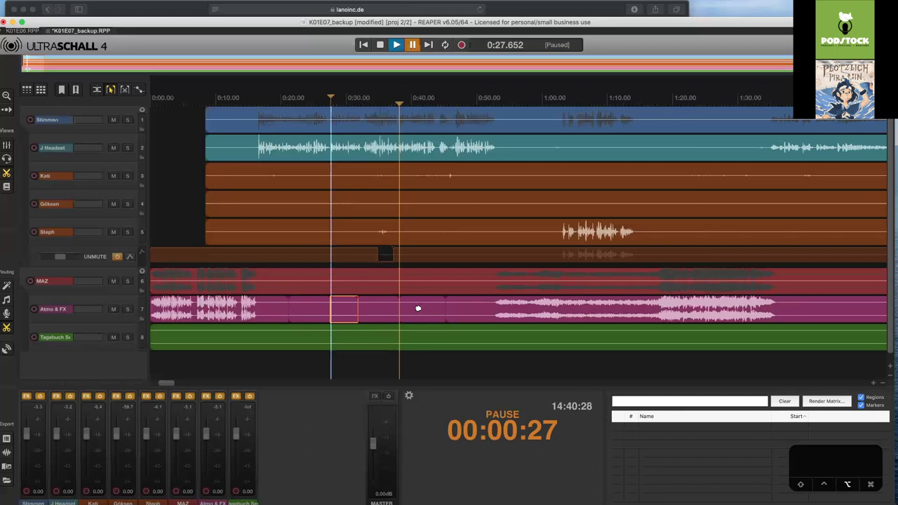
# Delete the separate Atmo & FX pieces and extend the remaining item over the gaps to restore continuous audio
pyautogui.press('super+z')
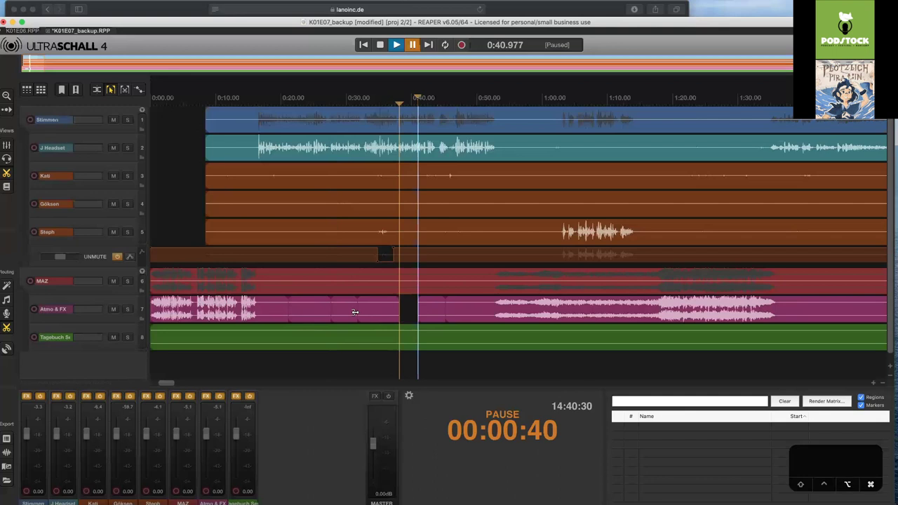
pyautogui.click(312, 313)
pyautogui.keyDown('shift'); pyautogui.click(450, 314); pyautogui.keyUp('shift')
pyautogui.press('BackSpace')
pyautogui.moveTo(290, 311); pyautogui.dragTo(288, 311)
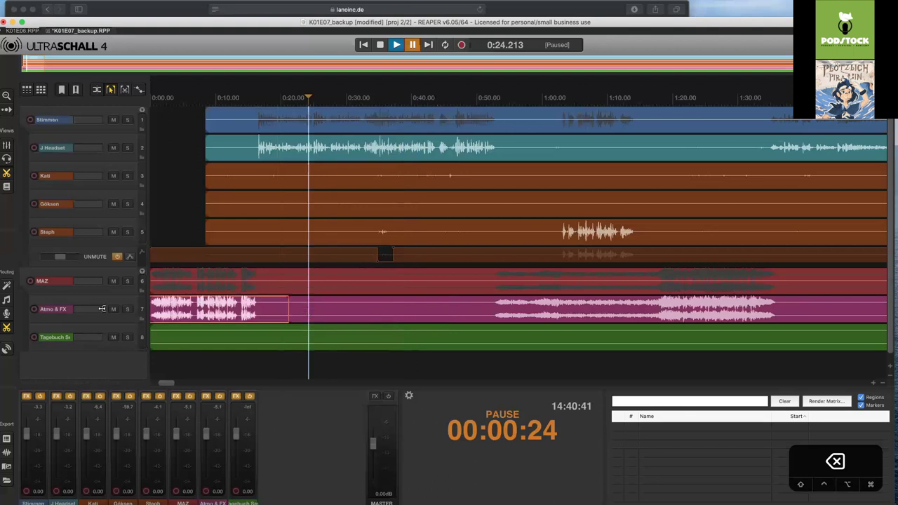
pyautogui.press('BackSpace')
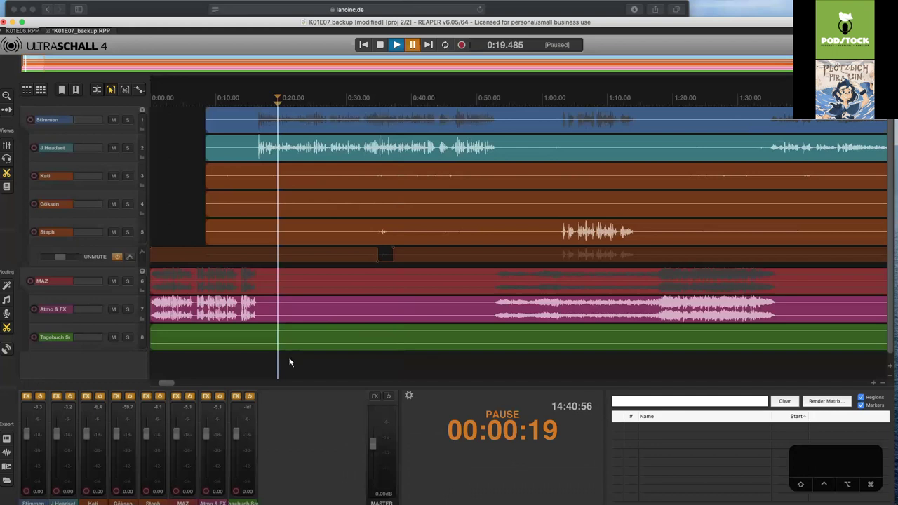
# Trim the start of voice track 3 to 0:53.084 and cut the headset track's silence from about 1:00 to 1:10.206
pyautogui.click(207, 175)
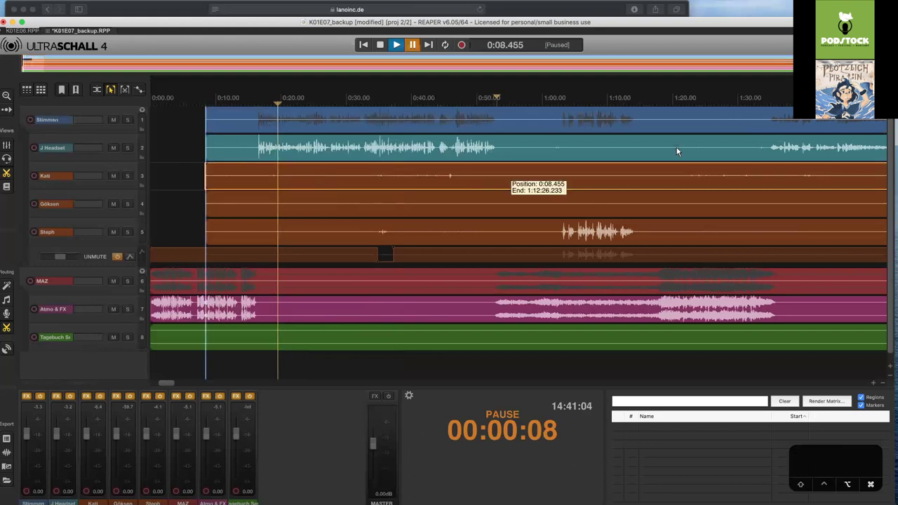
pyautogui.click(497, 184)
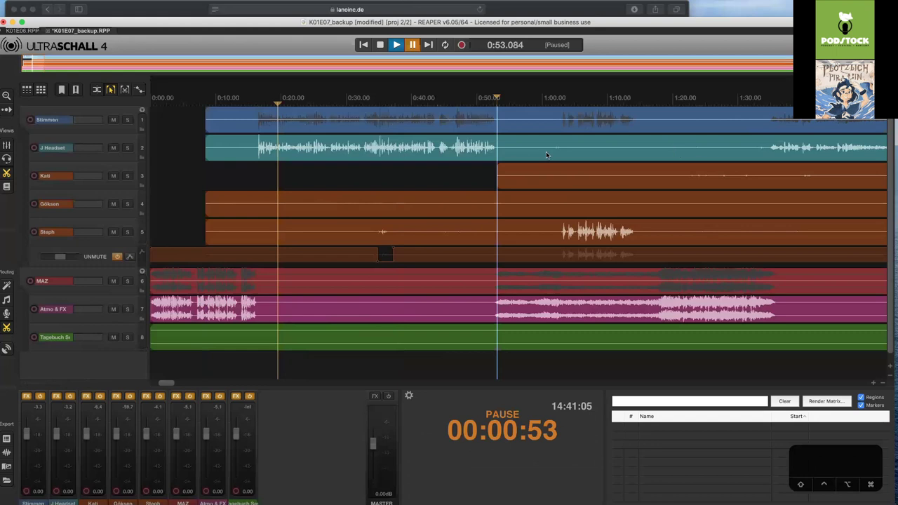
pyautogui.click(607, 150)
pyautogui.press('Delete')
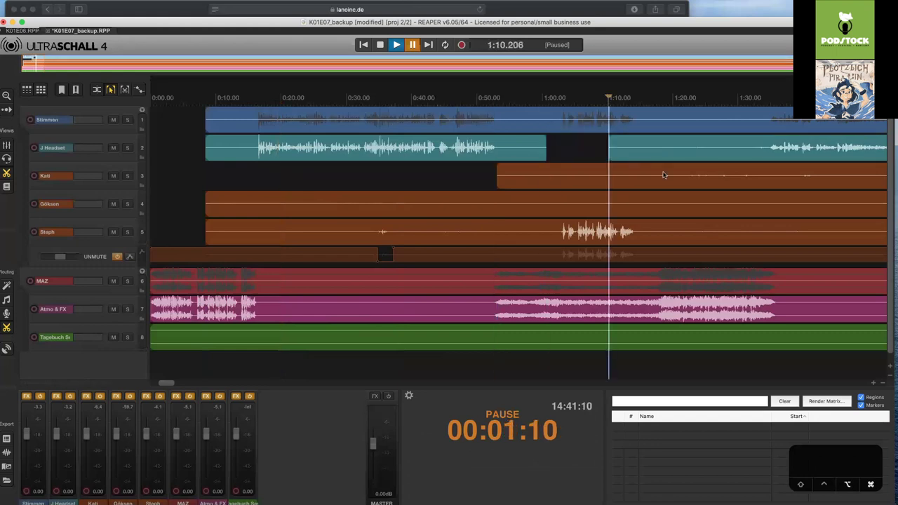
# Trim the silent start of voice track 3 to 4:23.837 and of voice track 4 to 7:50.029
pyautogui.click(664, 181)
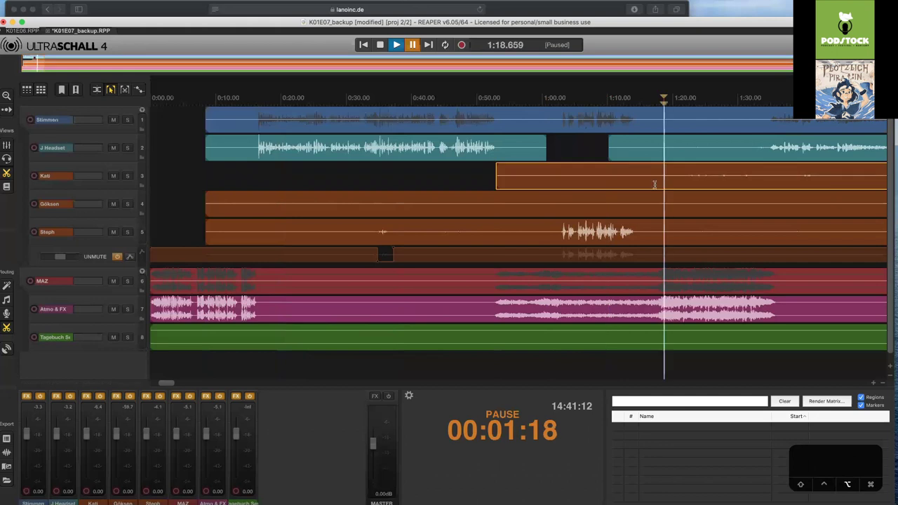
pyautogui.press('Delete')
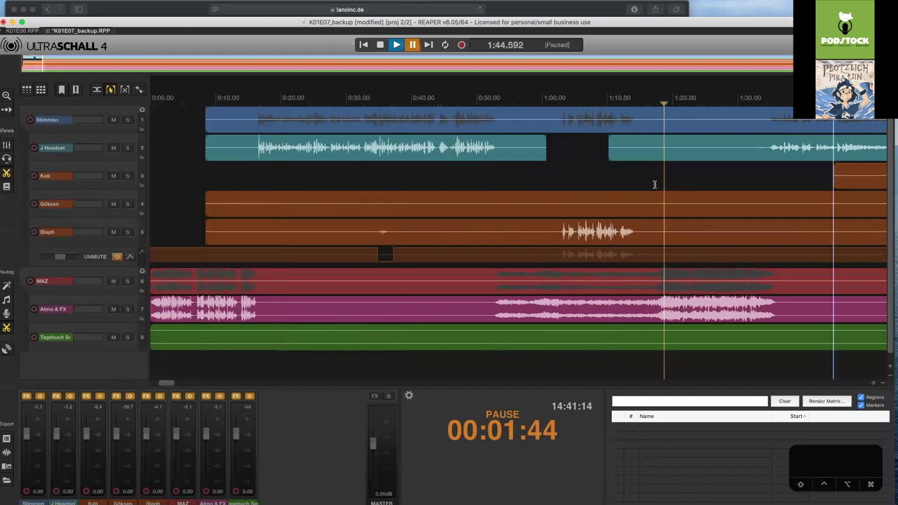
pyautogui.scroll(-5, 294, 172)
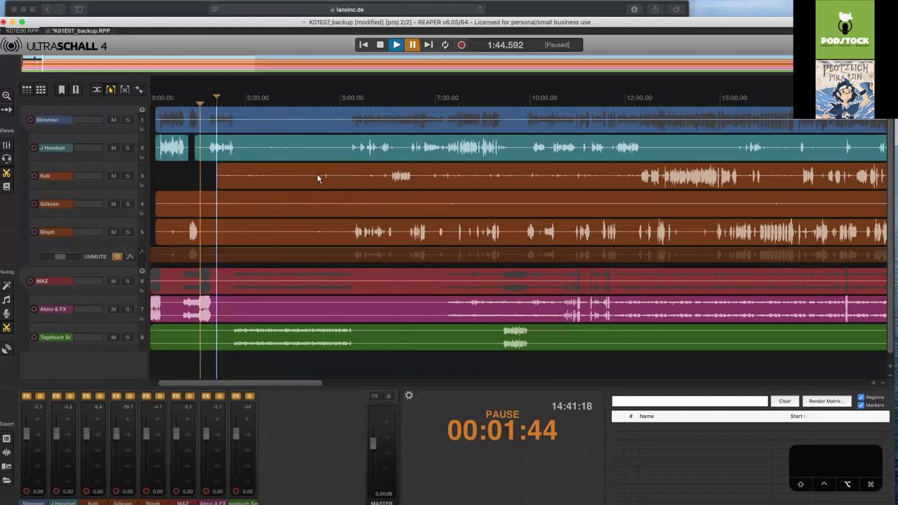
pyautogui.click(317, 178)
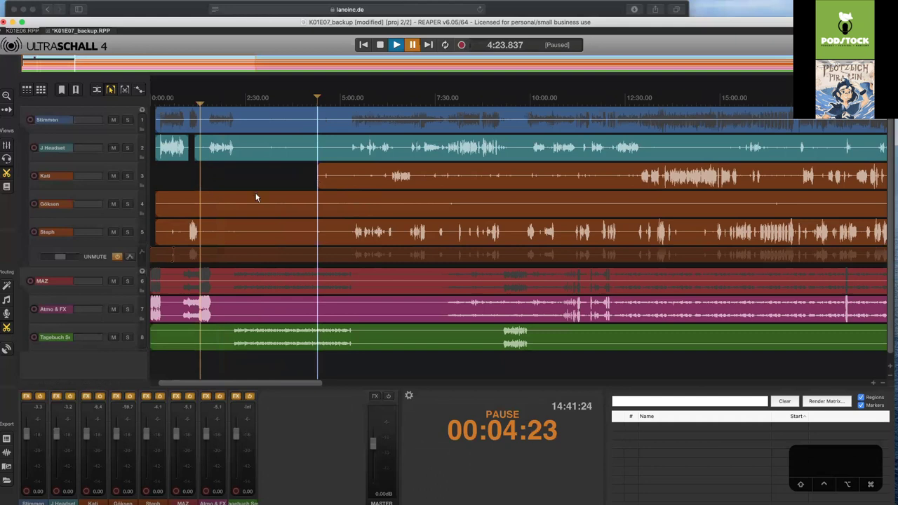
pyautogui.click(449, 208)
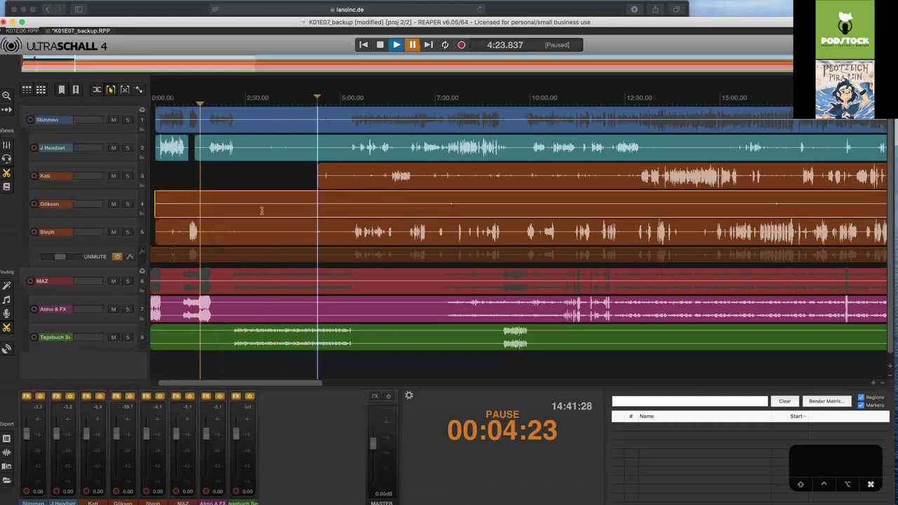
pyautogui.press('t')
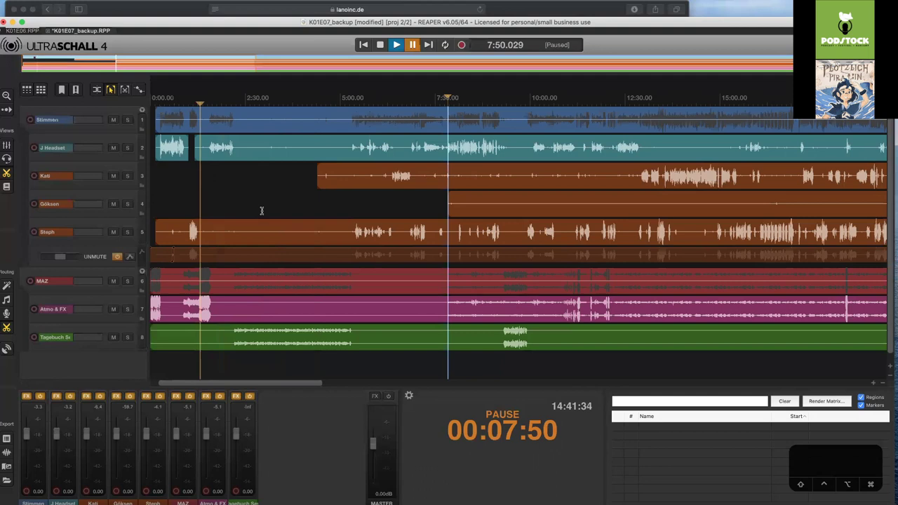
# Cut the silent section from 2:30.025 to 4:50.442 out of the headset track
pyautogui.click(286, 149)
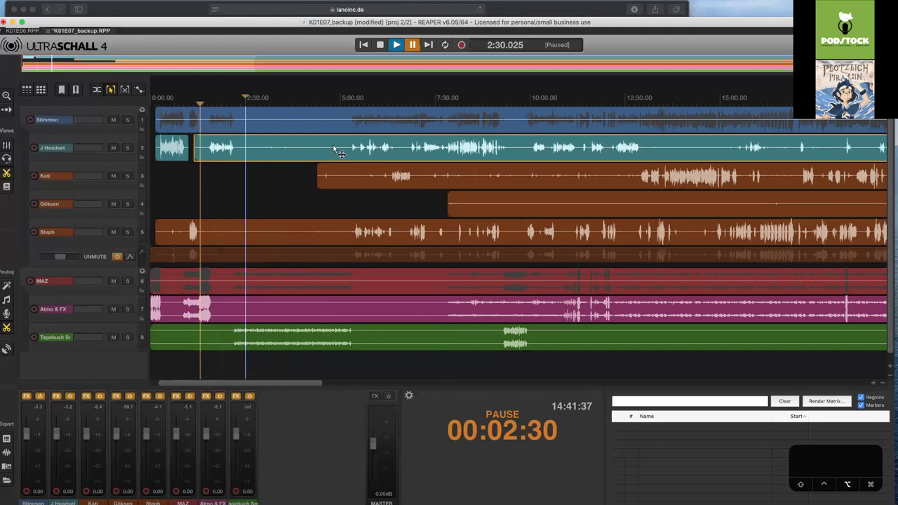
pyautogui.press('Delete')
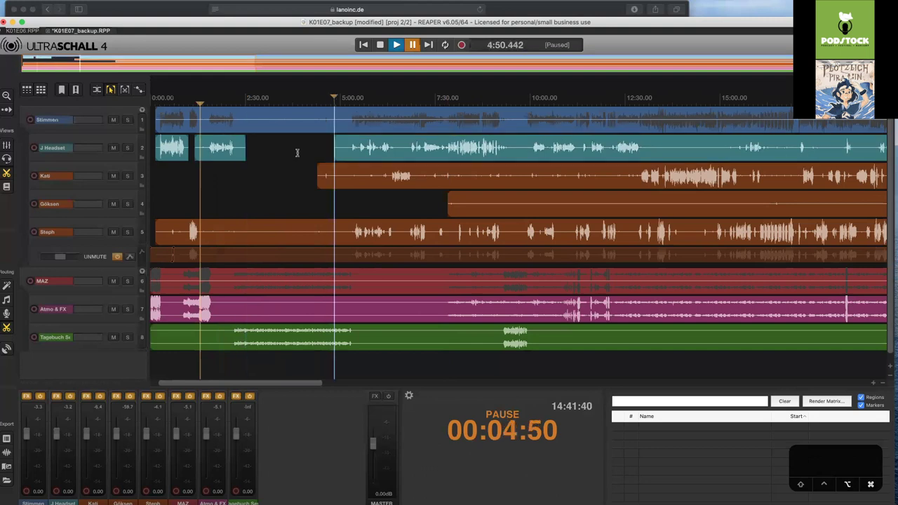
pyautogui.click(298, 152)
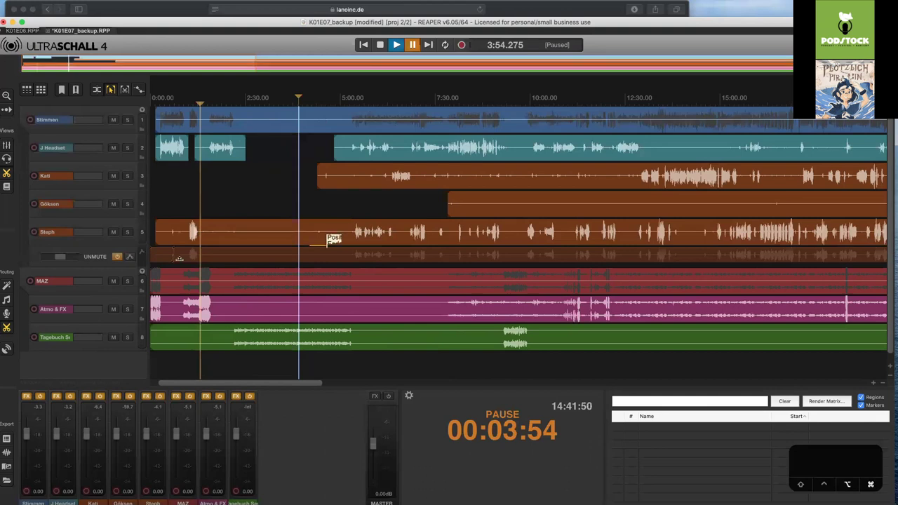
# Split voice track 5 at 4:15.708 and 1:18.731 and delete the silent section between the splits
pyautogui.press('super+z')
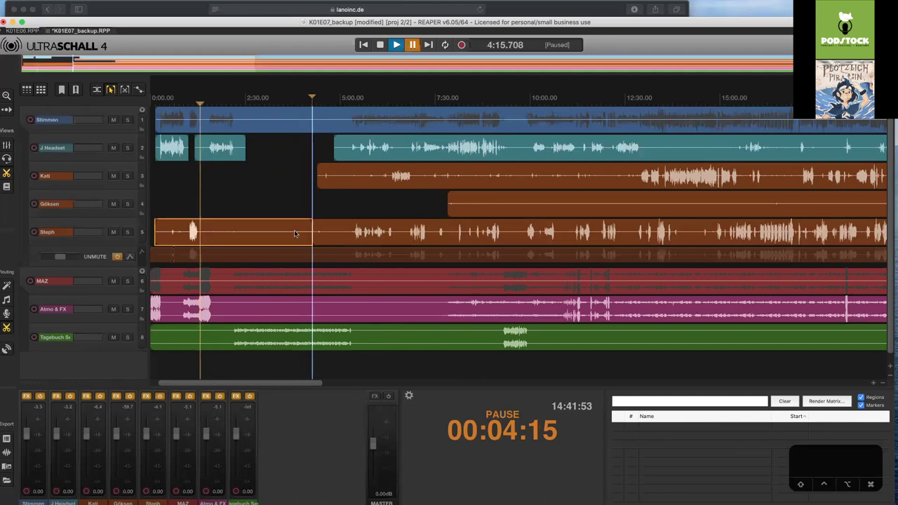
pyautogui.press('super+z')
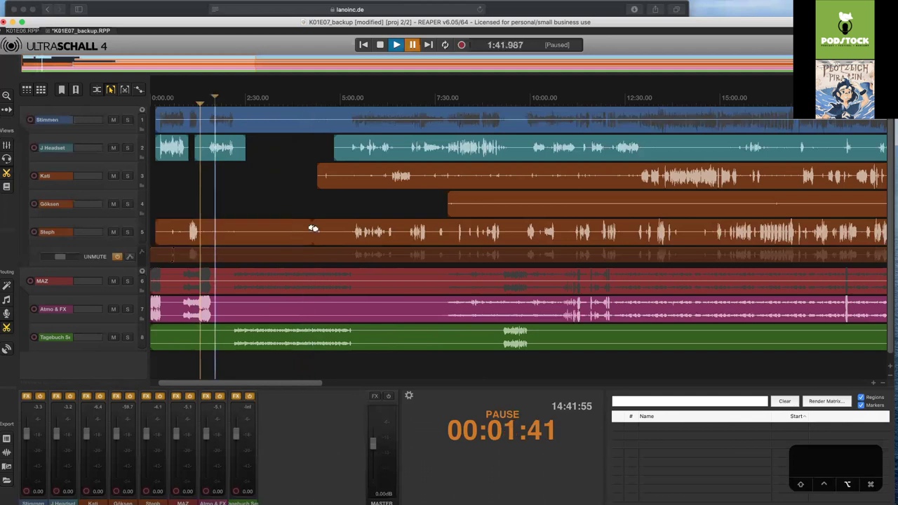
pyautogui.press('super+shift+z')
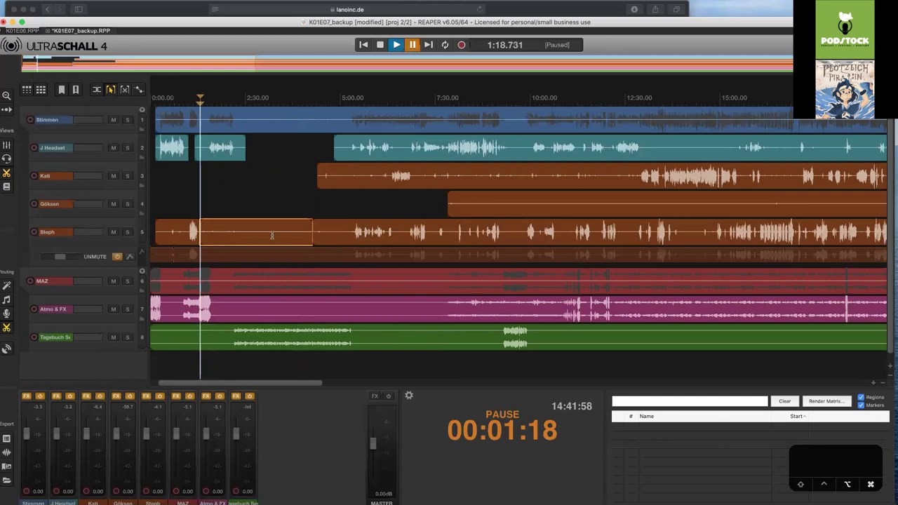
pyautogui.press('super+shift+z')
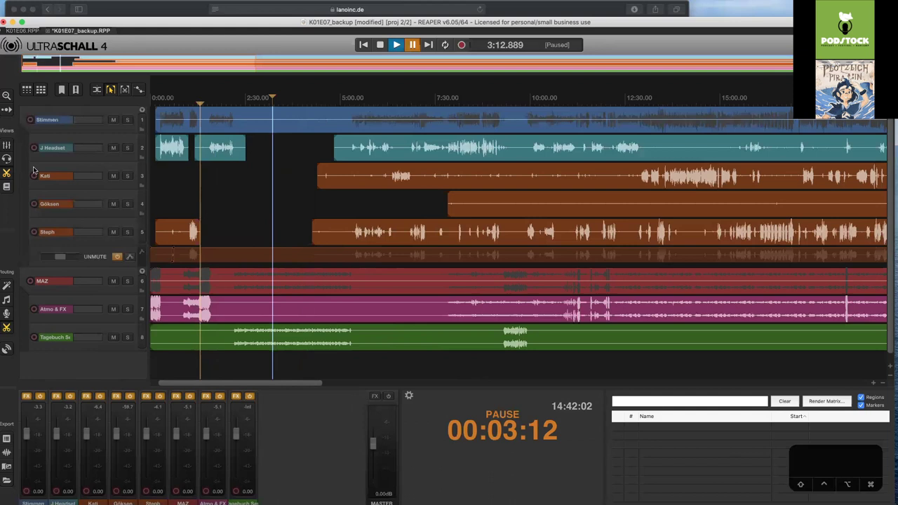
# Solo the headset track and audition it from about 8:15 to 8:31, comparing it with the full mix
pyautogui.click(95, 167)
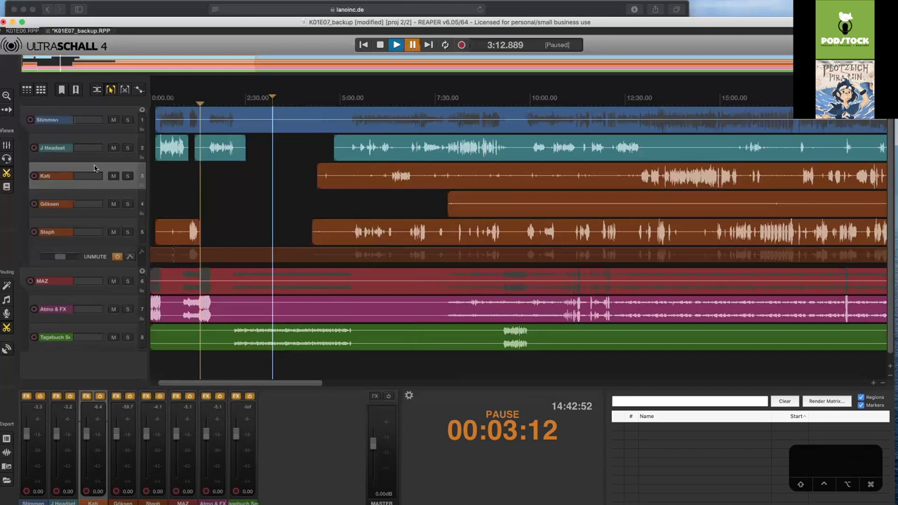
pyautogui.click(686, 97)
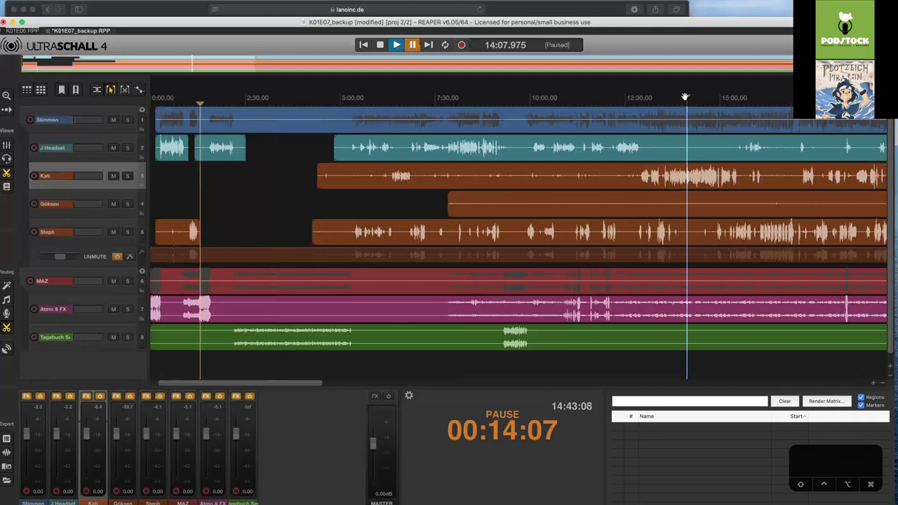
pyautogui.click(127, 152)
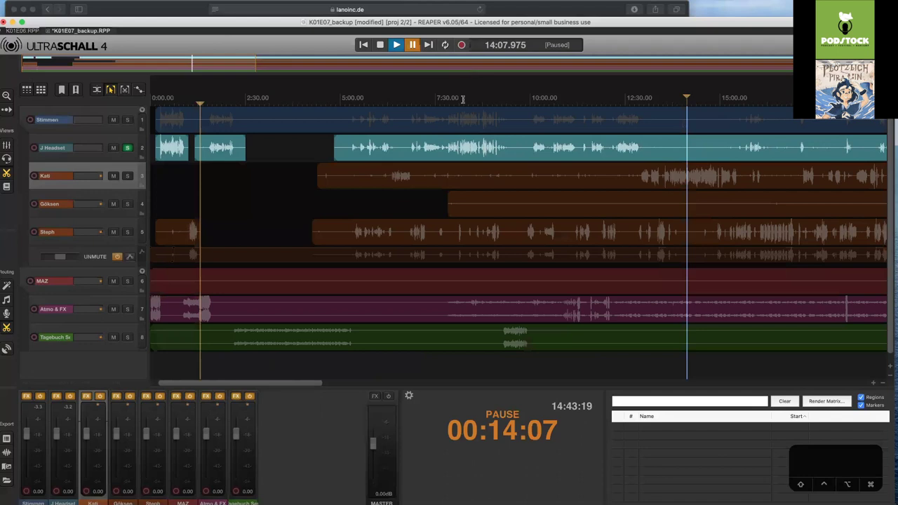
pyautogui.click(464, 99)
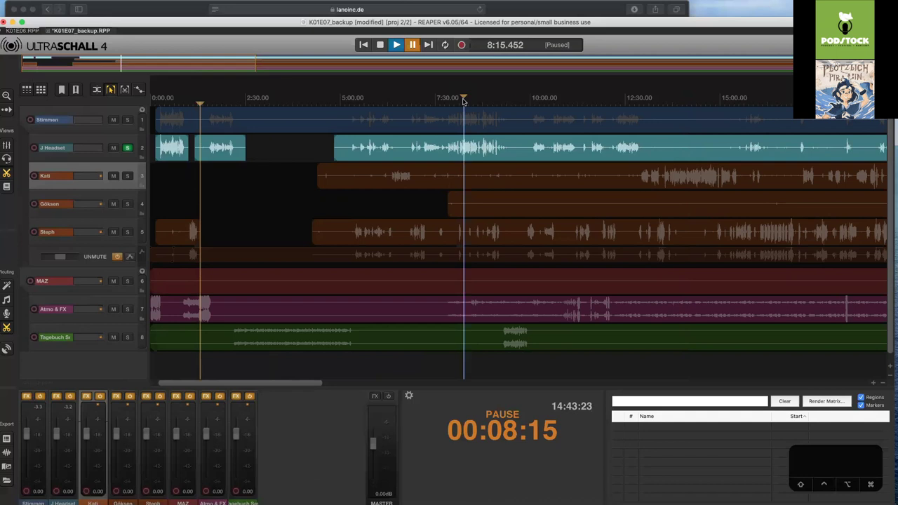
pyautogui.press('space')
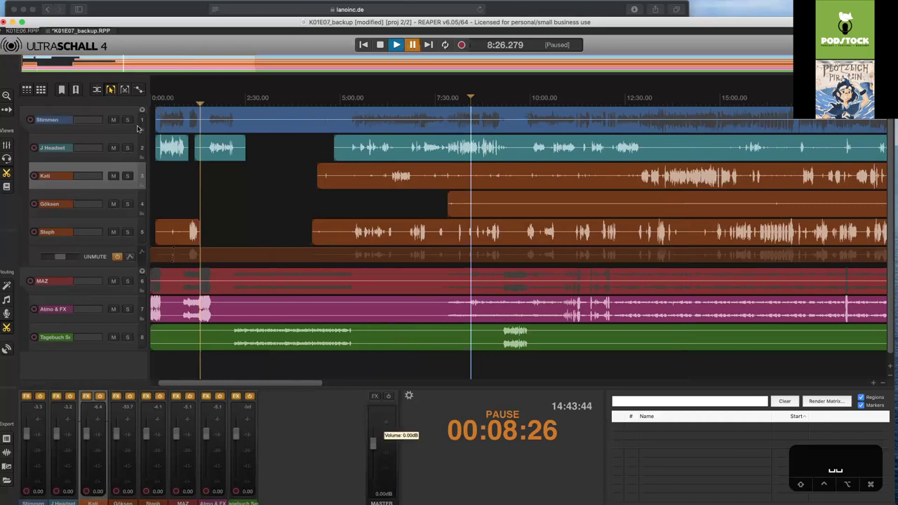
pyautogui.press('space')
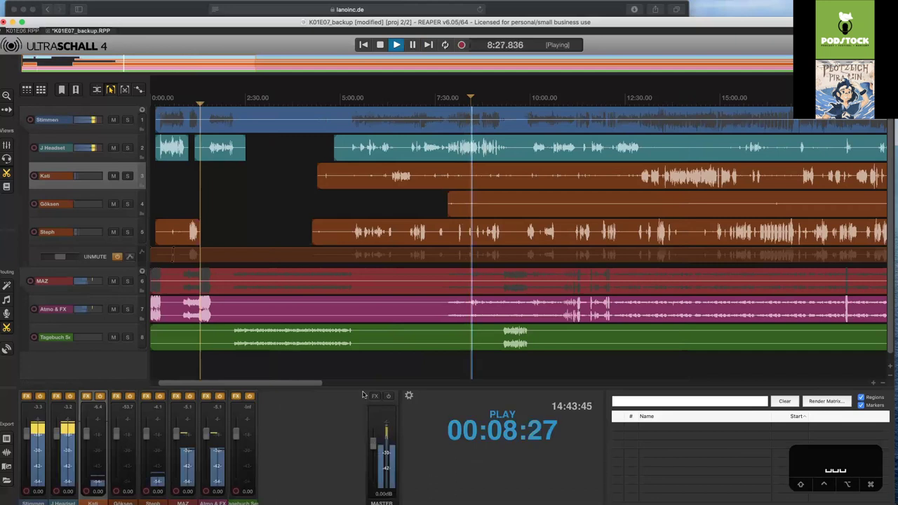
pyautogui.press('F6')
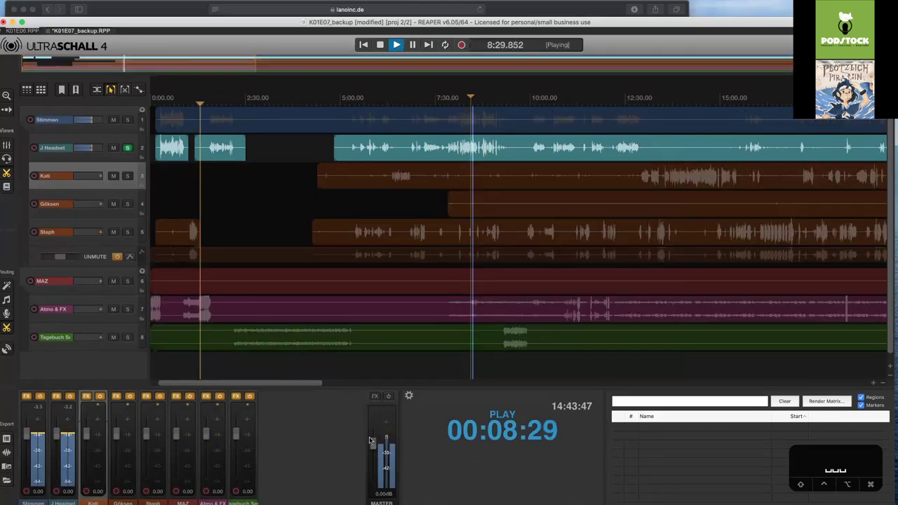
pyautogui.press('space')
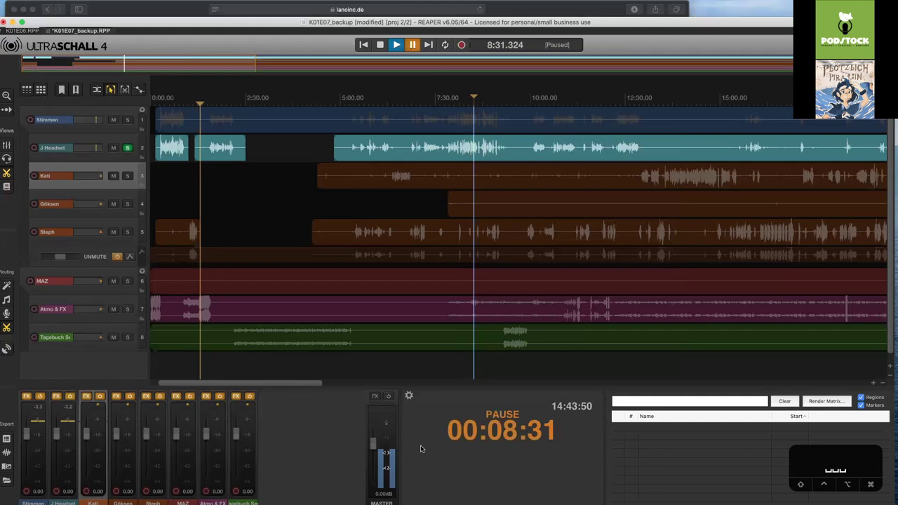
# Enlarge the mixer area and select the long headset item with the play cursor at 7:20.763
pyautogui.click(429, 119)
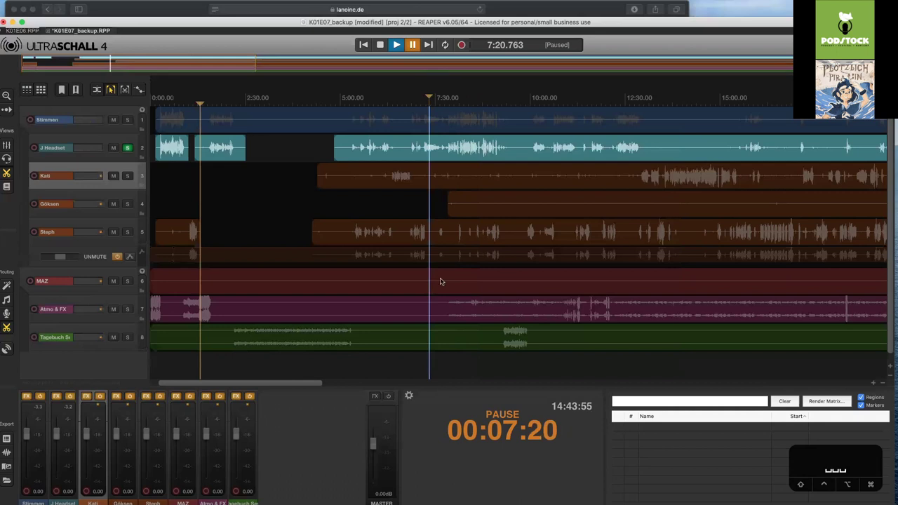
pyautogui.press('super+2')
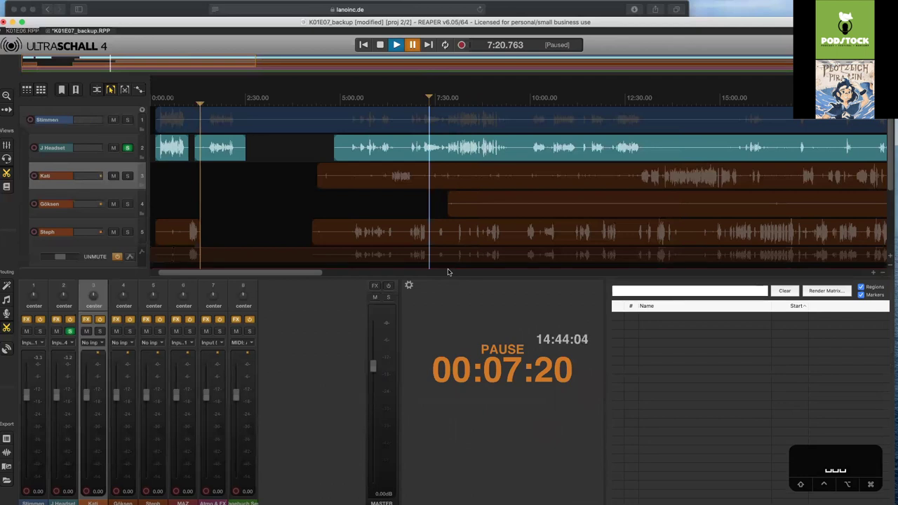
pyautogui.rightClick(424, 150)
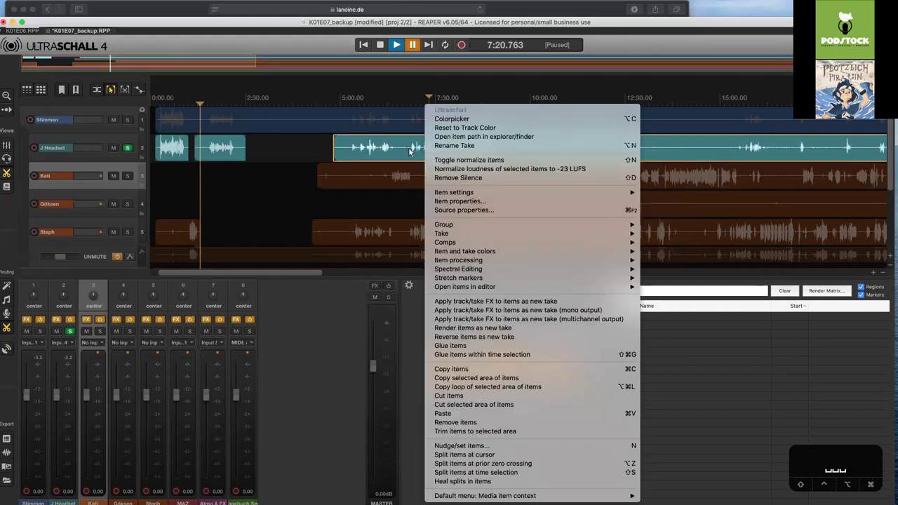
pyautogui.click(412, 151)
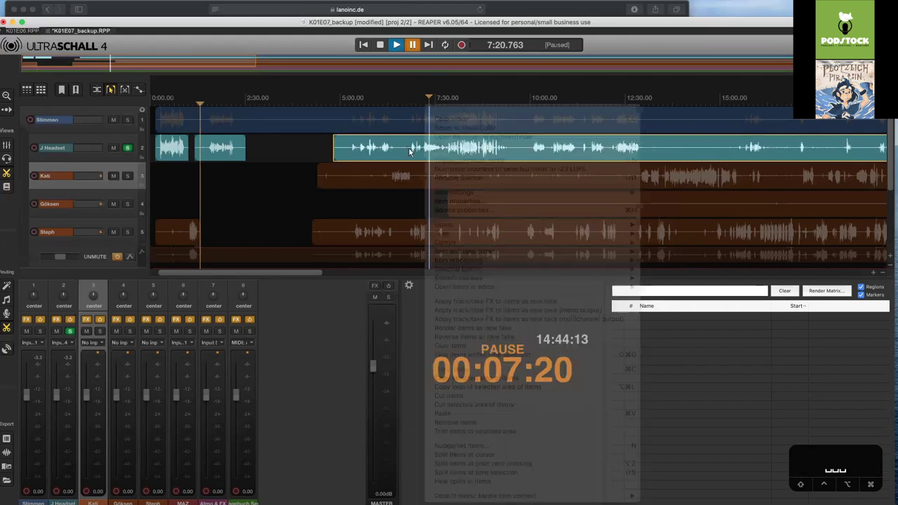
# Show the Ultraschall Dynamics settings in the headset track's effect chain and widen the effects area
pyautogui.click(377, 287)
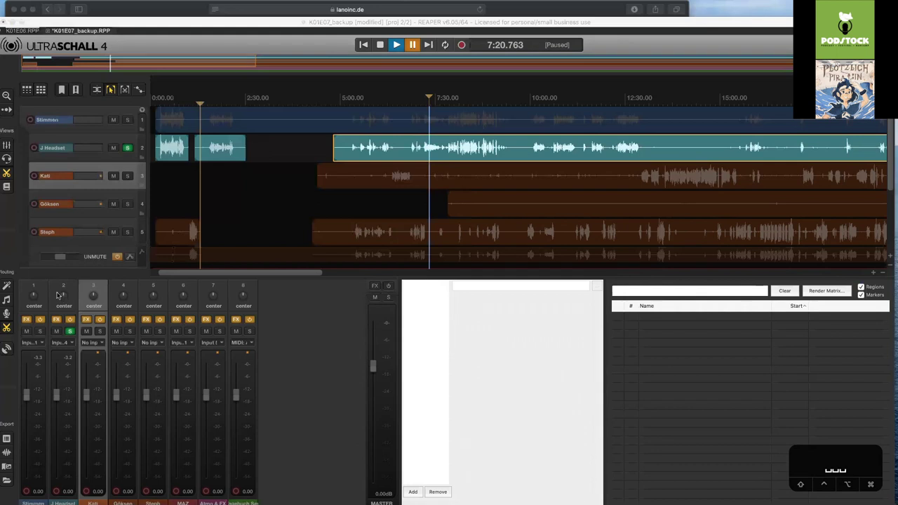
pyautogui.click(54, 292)
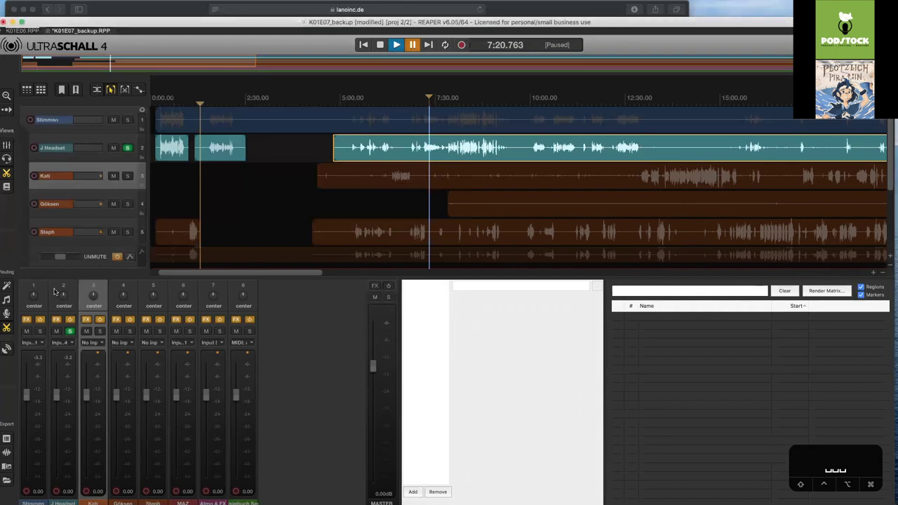
pyautogui.press('Up')
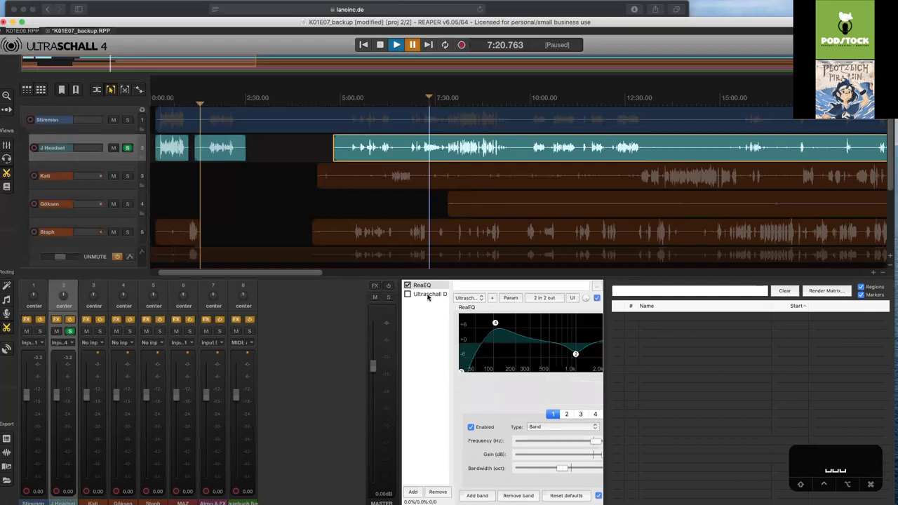
pyautogui.click(428, 294)
pyautogui.press('space')
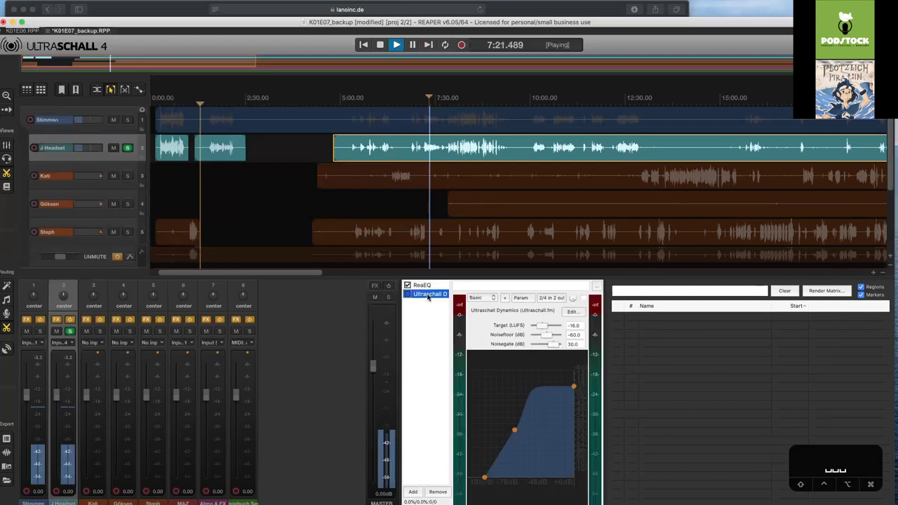
pyautogui.press('space')
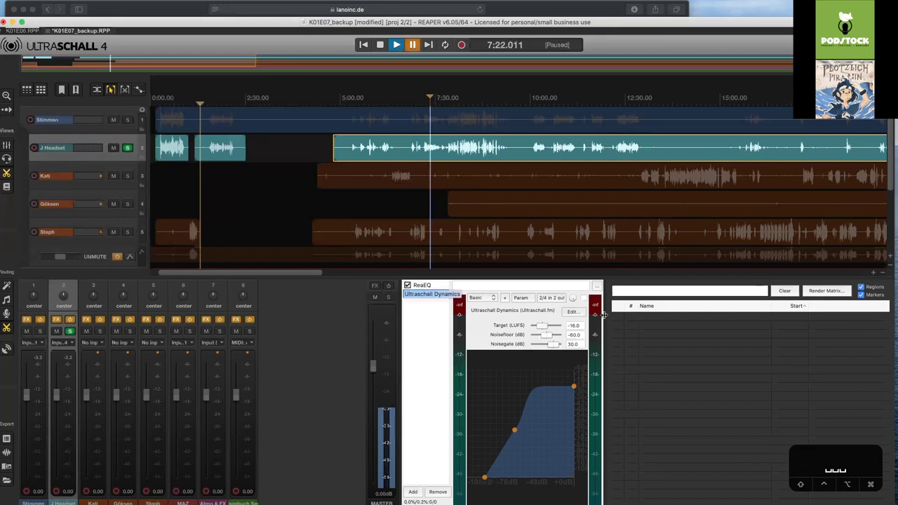
pyautogui.click(767, 322)
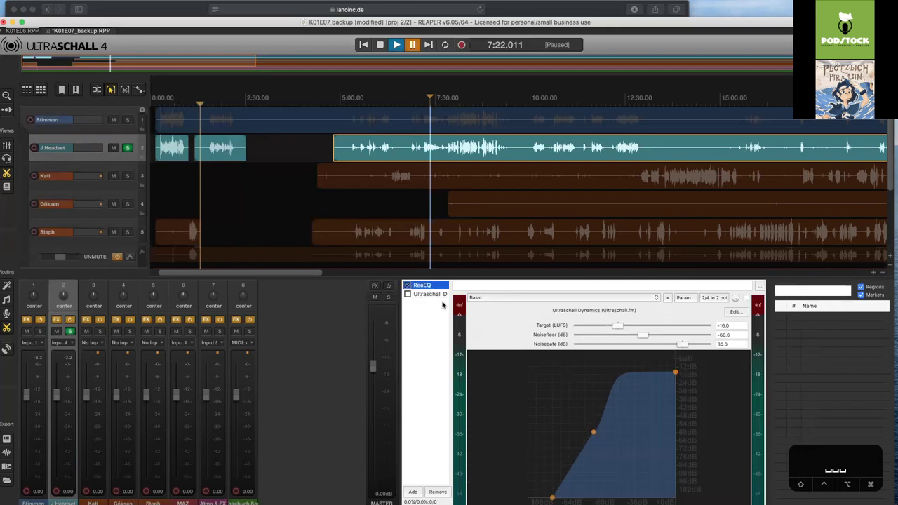
# Bypass ReaEQ and enable Ultraschall Dynamics on the headset track
pyautogui.click(408, 285)
pyautogui.click(408, 286)
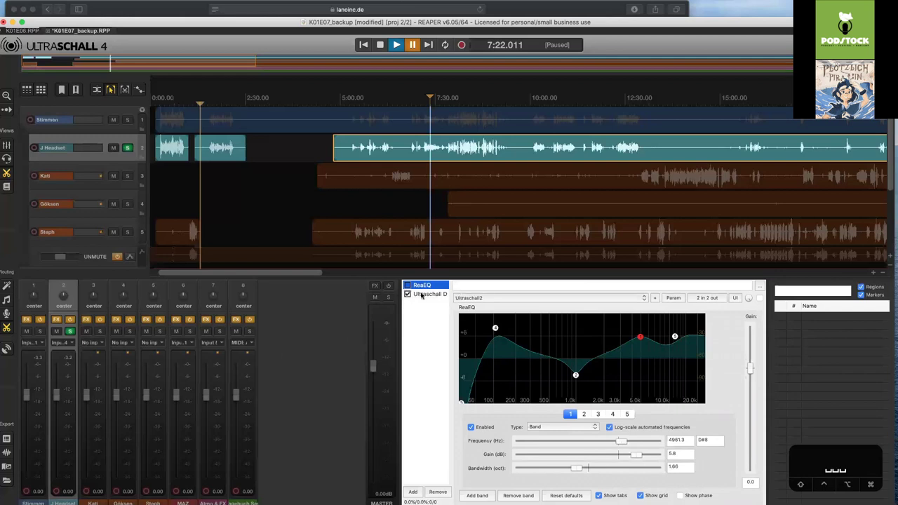
pyautogui.click(422, 294)
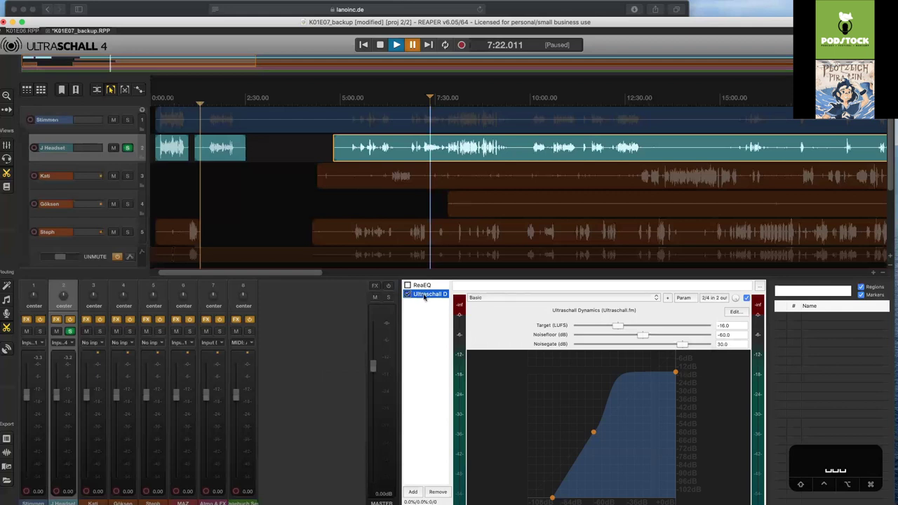
# Open the headset track's Ultraschall Dynamics in a floating window and place it below the headset waveform
pyautogui.press('super+f')
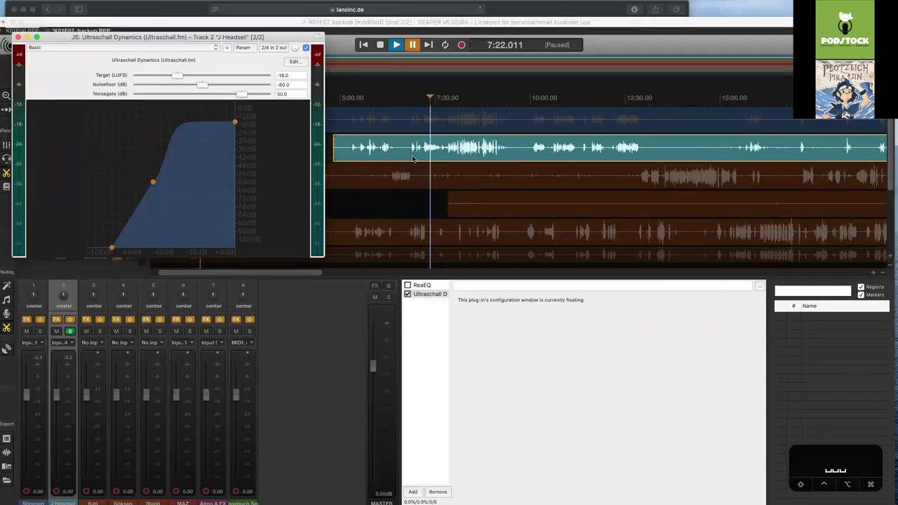
pyautogui.press('super+f')
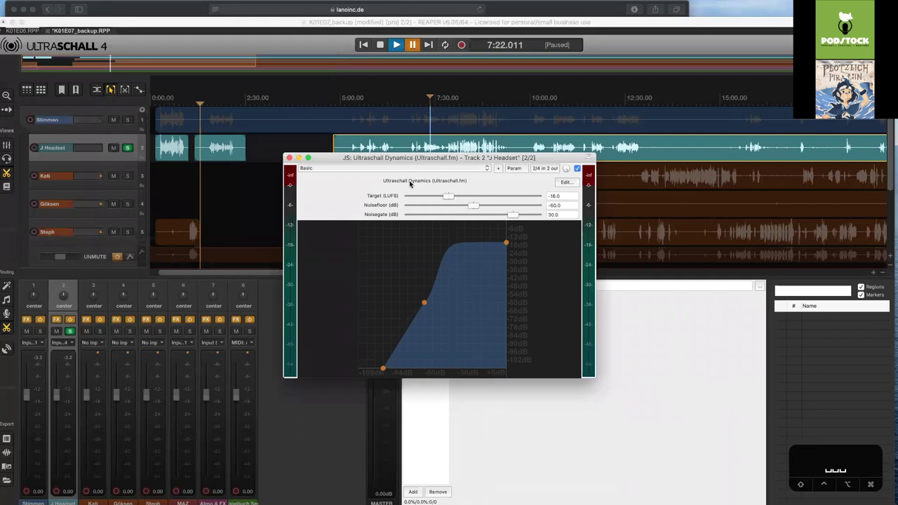
pyautogui.press('super+f')
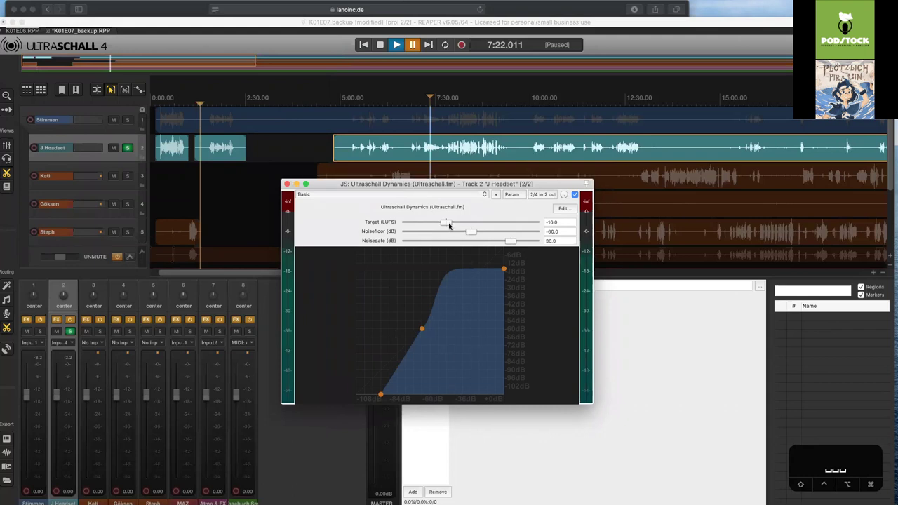
pyautogui.click(541, 222)
pyautogui.press('Tab')
pyautogui.press('BackSpace')
pyautogui.press('Escape')
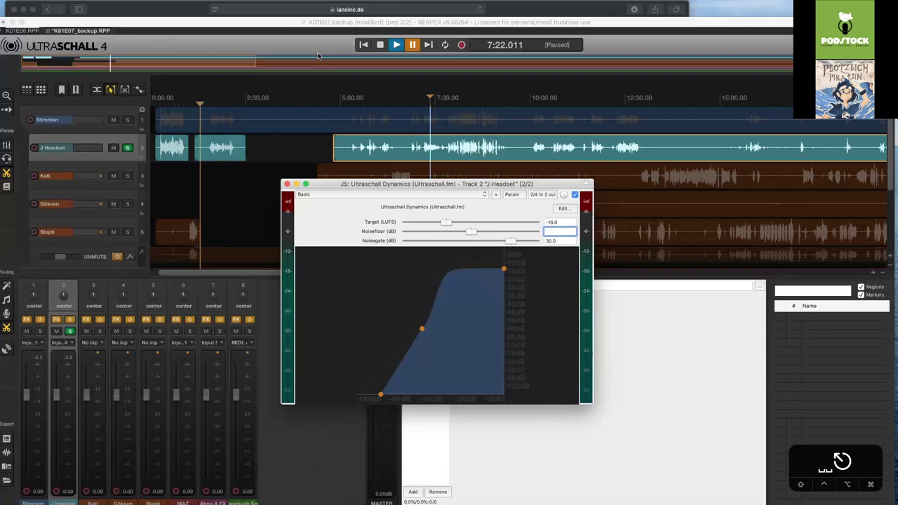
# Turn on loop playback and audition the headset track from the start of a time selection spanning 6:54.601 to 8:23.286
pyautogui.click(450, 51)
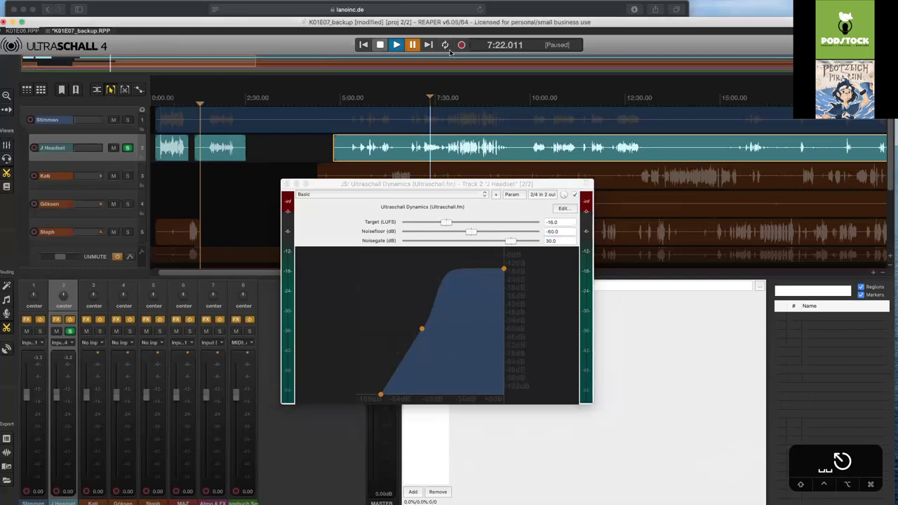
pyautogui.press('r')
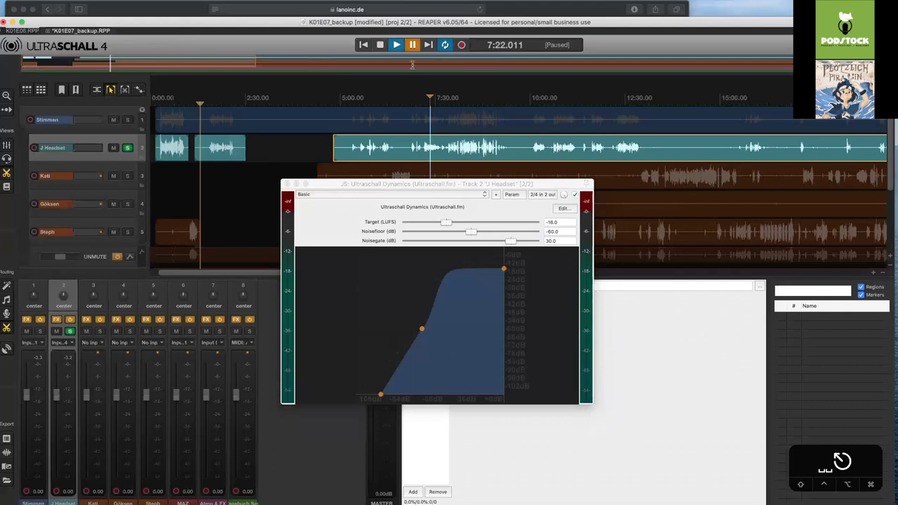
pyautogui.click(442, 172)
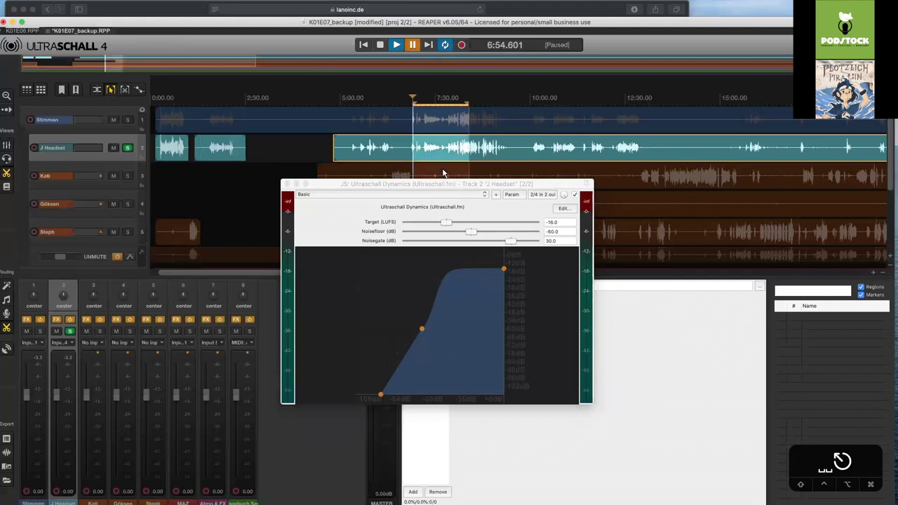
pyautogui.press('space')
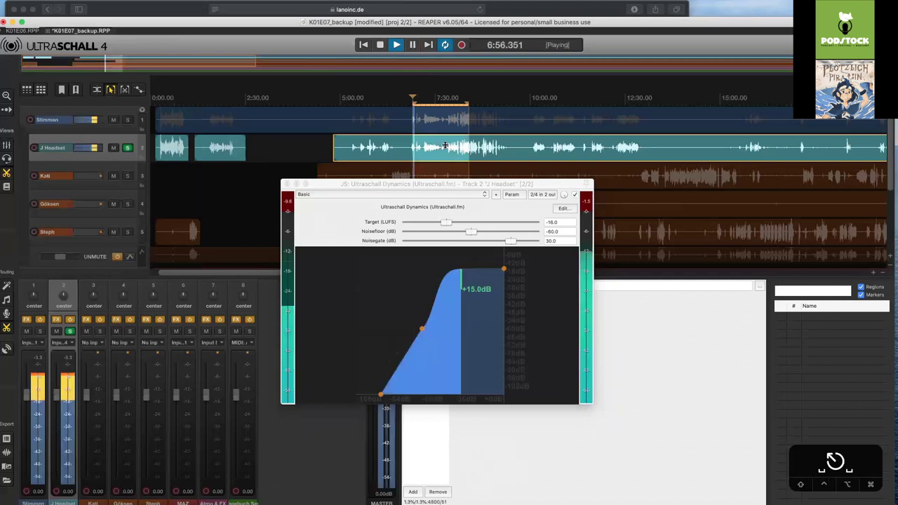
pyautogui.press('space')
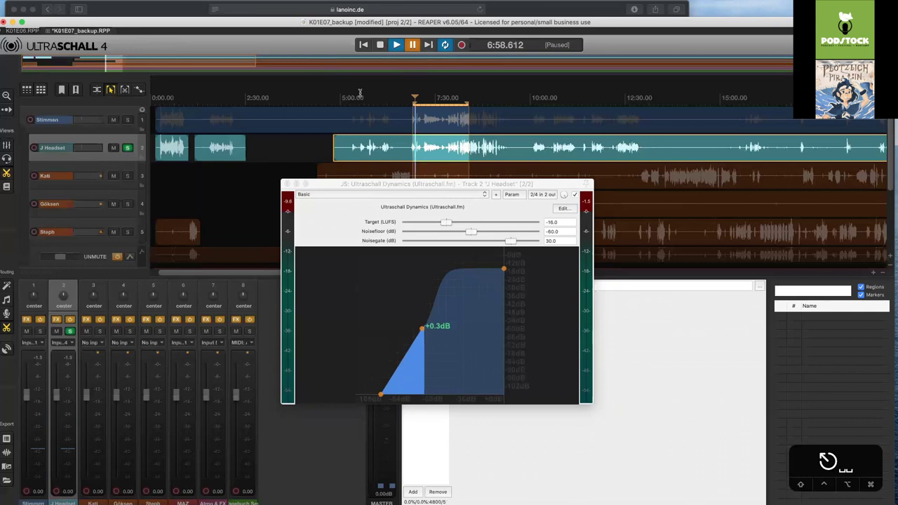
# Change the loop's time selection to run from 9:23.231 to shortly before 10:30 and play the headset track there
pyautogui.scroll(3, 359, 94)
pyautogui.scroll(2, 360, 93)
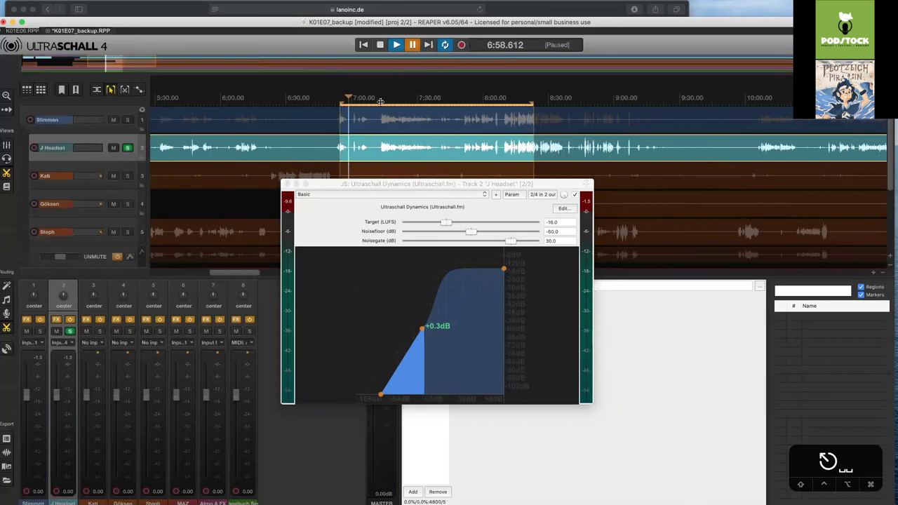
pyautogui.click(381, 102)
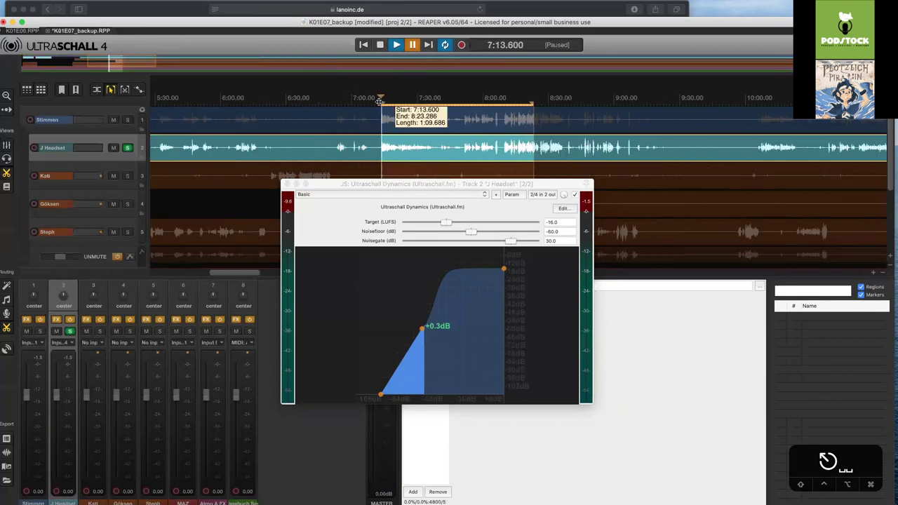
pyautogui.moveTo(379, 102); pyautogui.dragTo(437, 102)
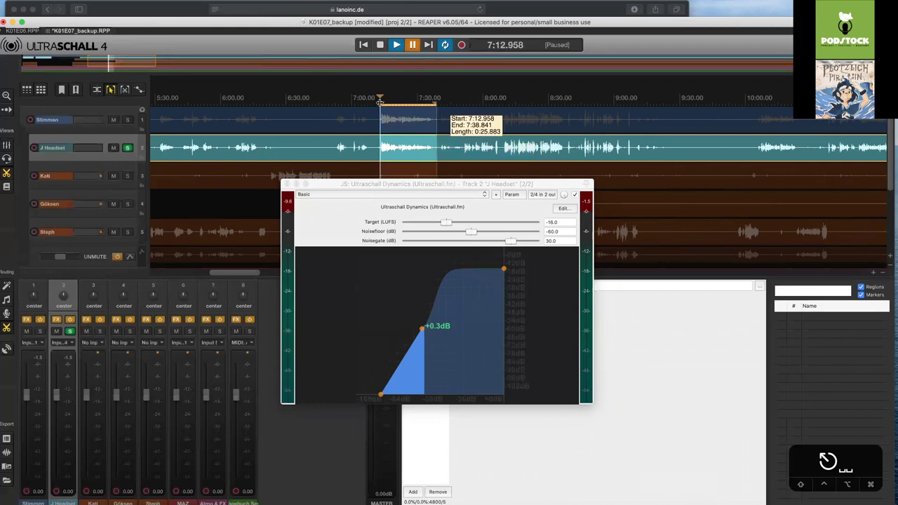
pyautogui.keyDown('shift'); pyautogui.click(811, 132); pyautogui.keyUp('shift')
pyautogui.moveTo(810, 133); pyautogui.dragTo(803, 133)
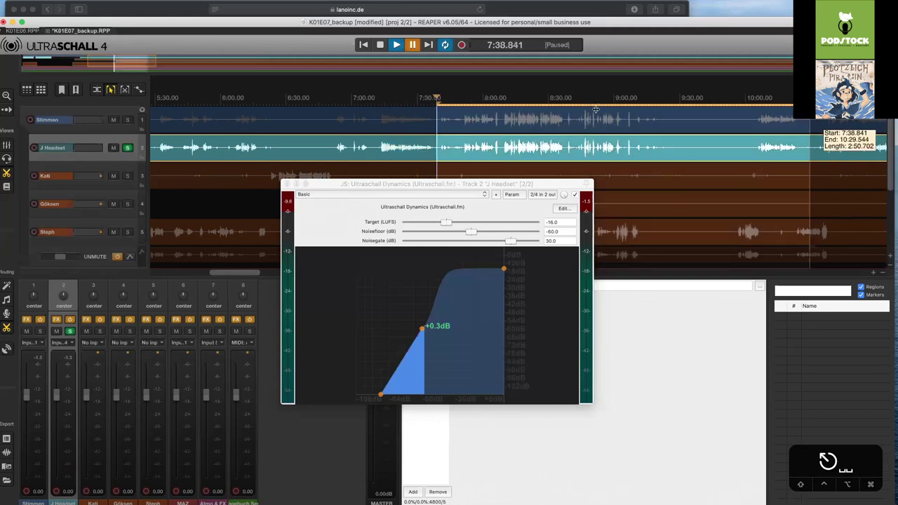
pyautogui.moveTo(669, 118); pyautogui.dragTo(678, 131)
pyautogui.click(678, 131)
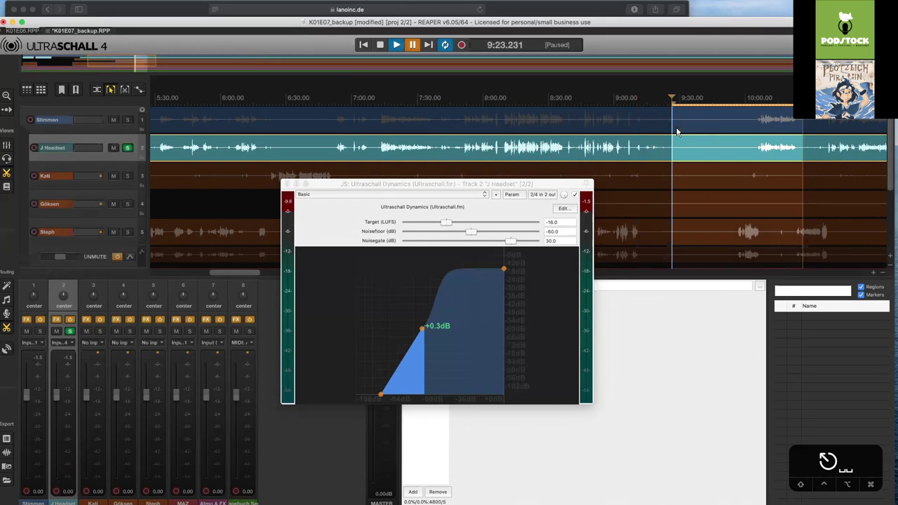
pyautogui.press('space')
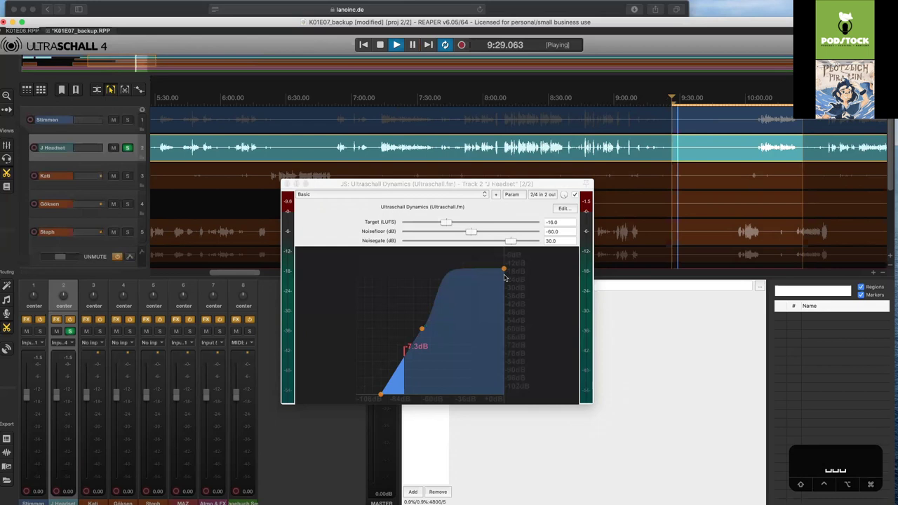
# Raise the headset track's Noisefloor in small increments to -57.6 dB during loop playback, and pause once the speech is reached
pyautogui.click(422, 329)
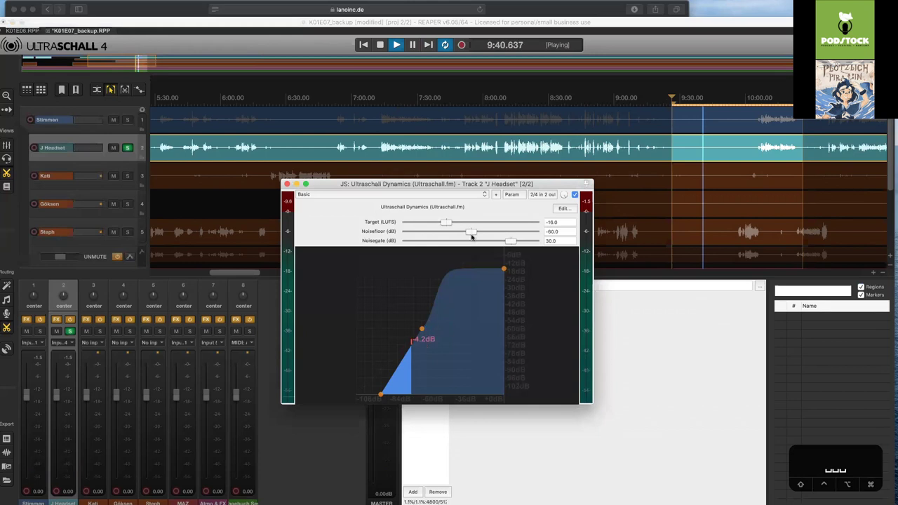
pyautogui.moveTo(472, 237); pyautogui.dragTo(474, 236)
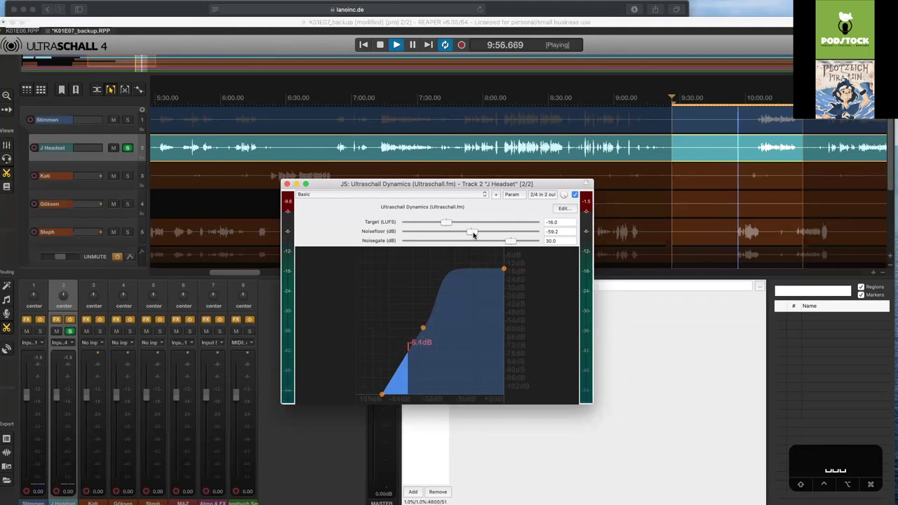
pyautogui.moveTo(473, 235); pyautogui.dragTo(477, 236)
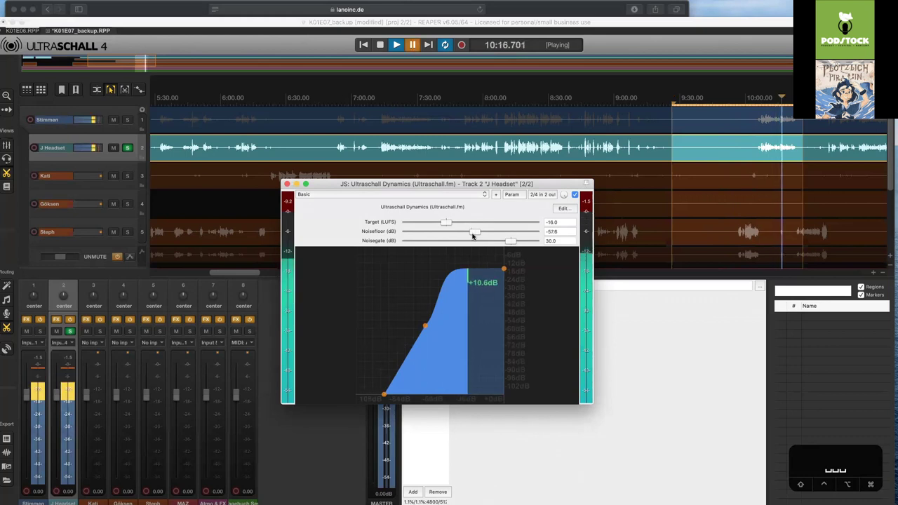
pyautogui.press('space')
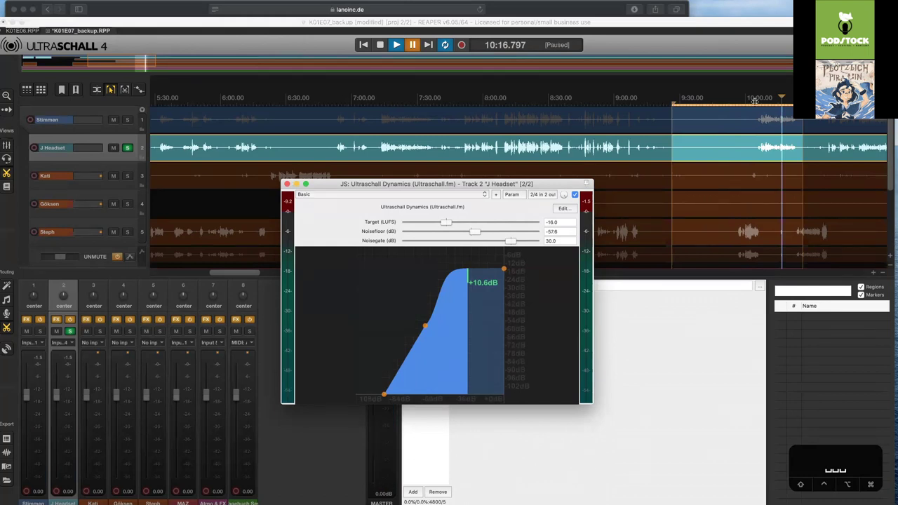
# Move the start of the loop's time selection to 10:06.777, just before the headset speech, after auditioning from 10:05.799
pyautogui.moveTo(802, 101); pyautogui.dragTo(756, 103)
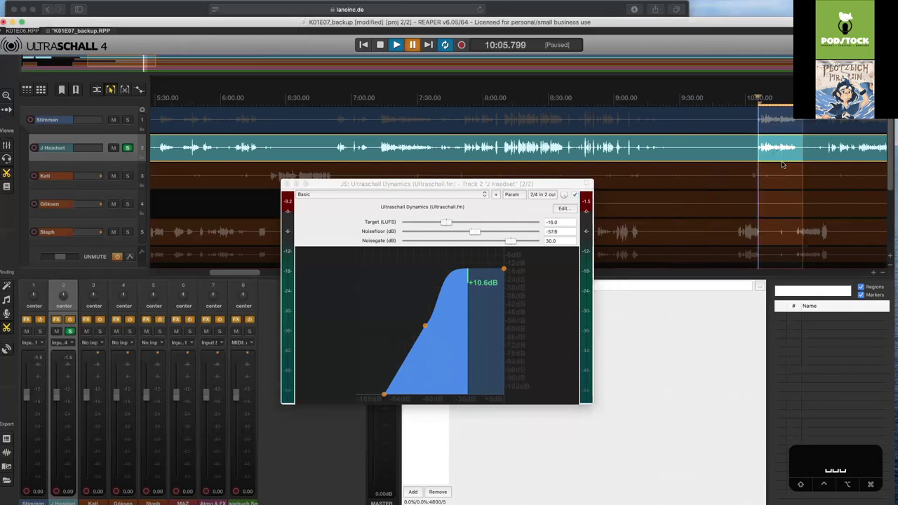
pyautogui.scroll(3, 782, 163)
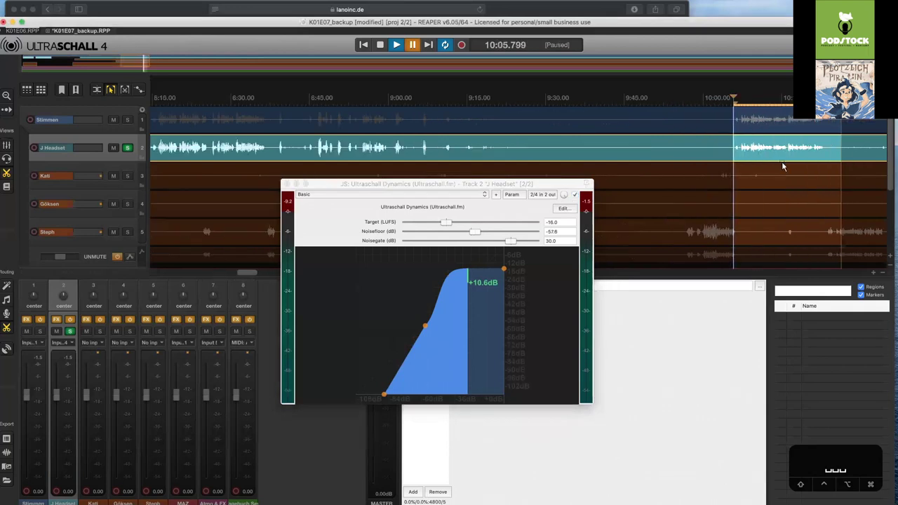
pyautogui.scroll(3, 782, 163)
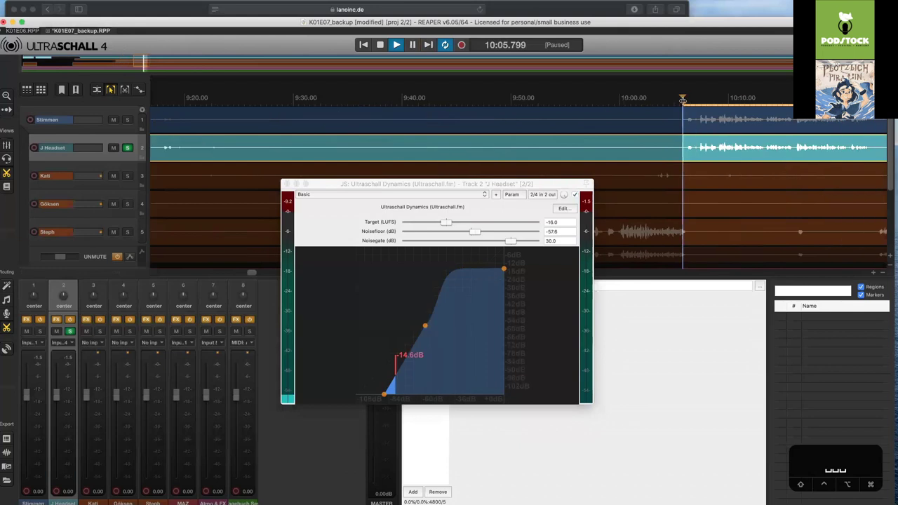
pyautogui.press('space')
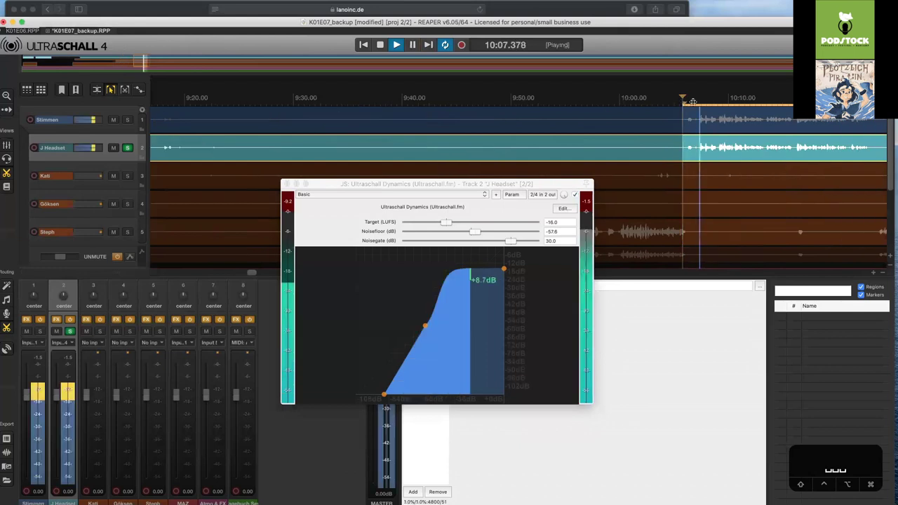
pyautogui.click(693, 103)
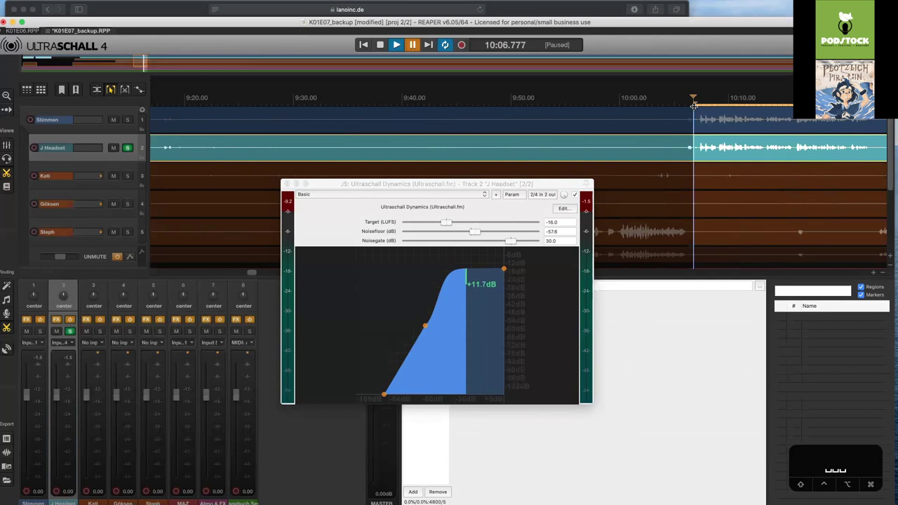
# Shorten the loop's time selection to end at 10:07.465 and play this short headset passage in the loop
pyautogui.hscroll(5, 623, 103)
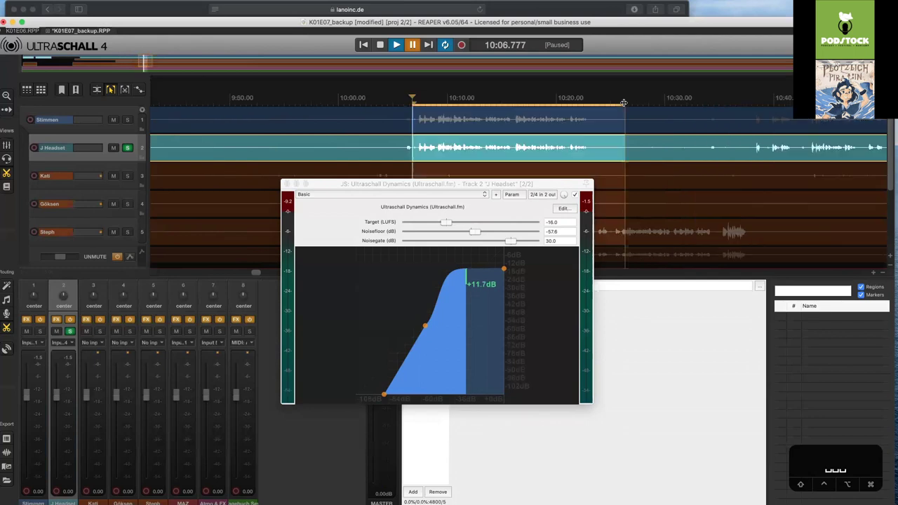
pyautogui.moveTo(623, 102); pyautogui.dragTo(627, 103)
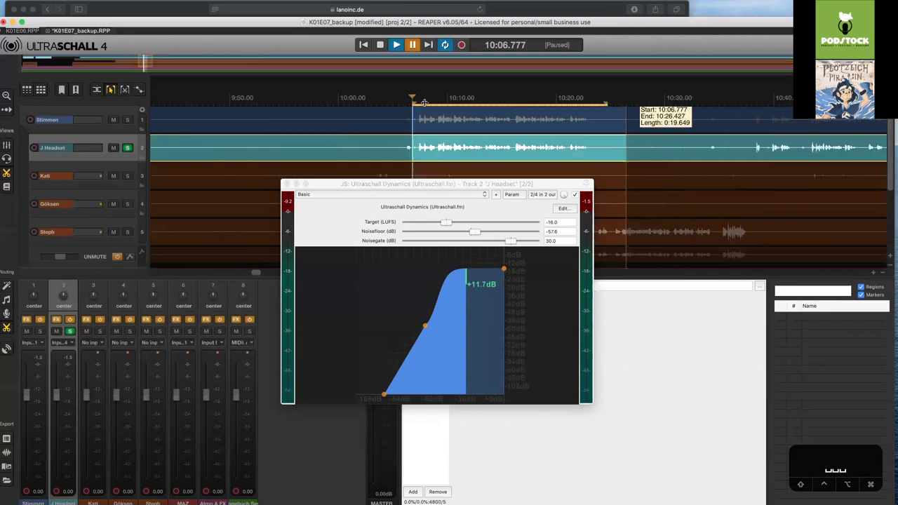
pyautogui.moveTo(417, 102); pyautogui.dragTo(420, 103)
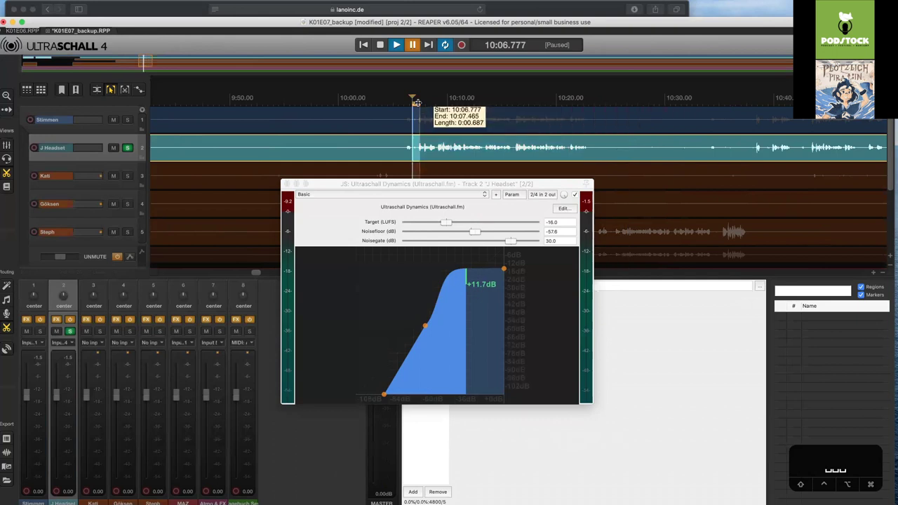
pyautogui.press('space')
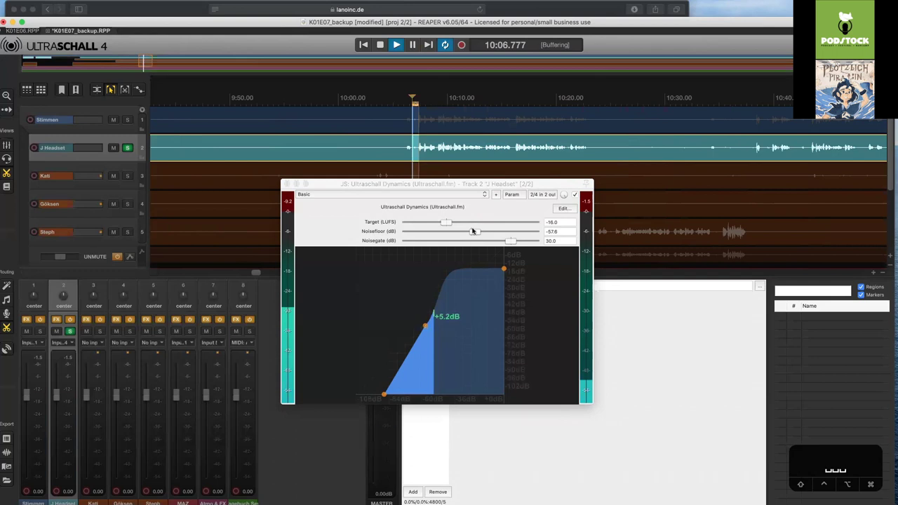
# Raise the Ultraschall Dynamics Noisefloor to -41.5 dB while the short headset passage loops
pyautogui.moveTo(474, 231); pyautogui.dragTo(484, 232)
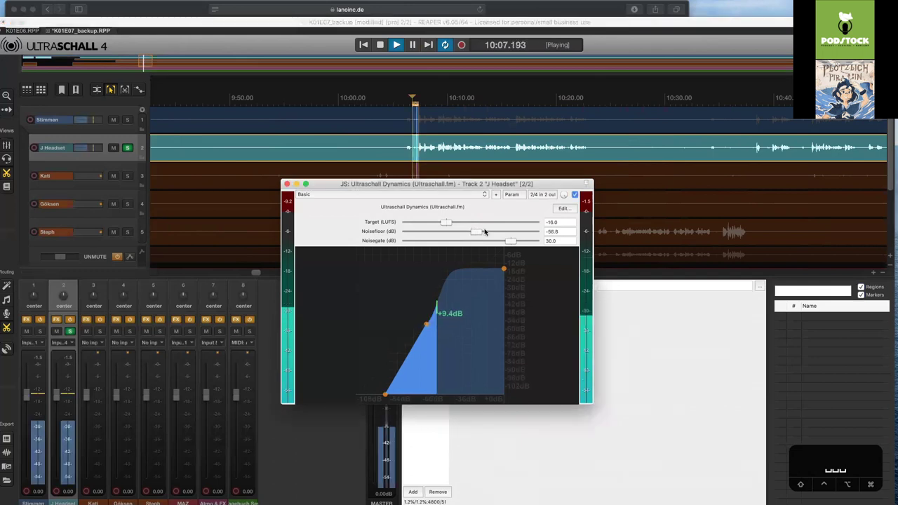
pyautogui.click(492, 231)
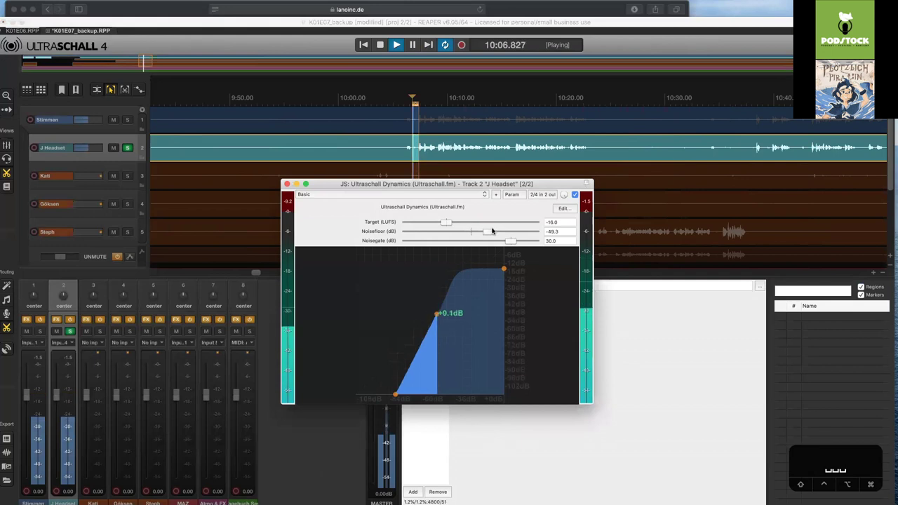
pyautogui.click(502, 229)
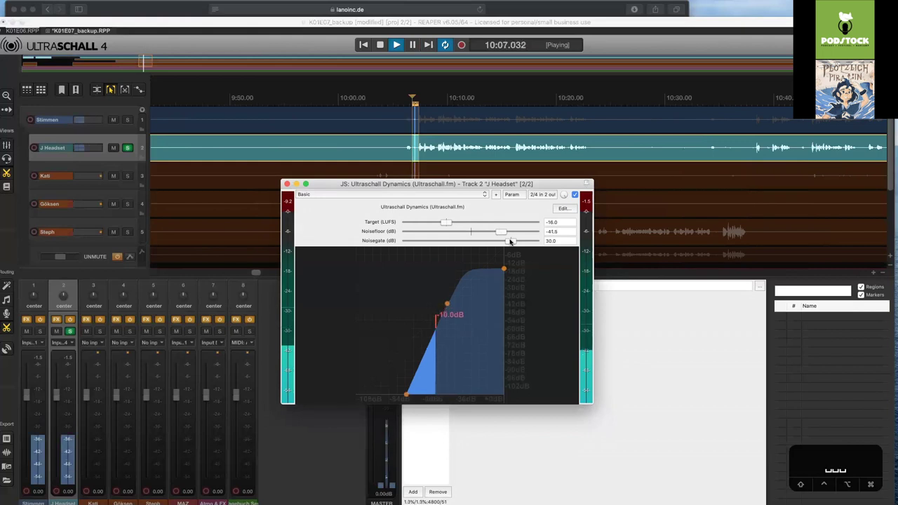
# Compare Noisegate values between about 22 and 88 dB on the looping headset passage and set it to 25.4 dB
pyautogui.moveTo(511, 241); pyautogui.dragTo(517, 241)
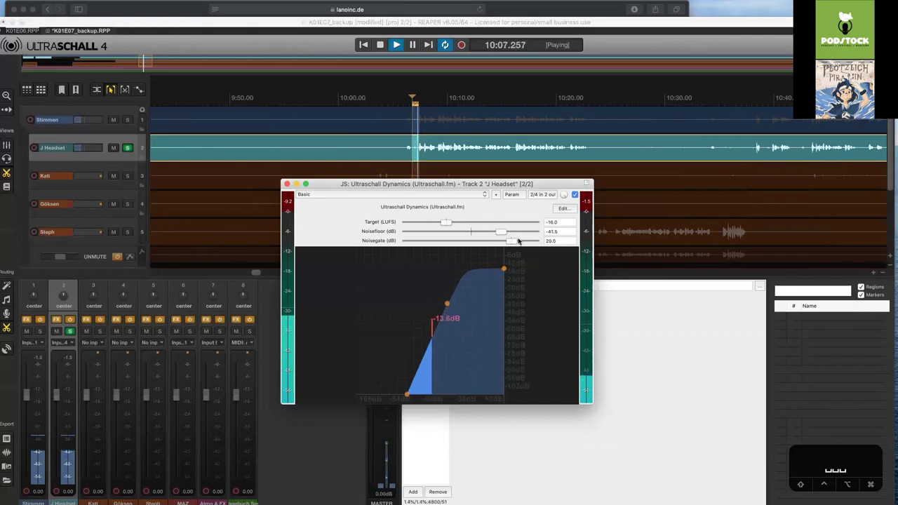
pyautogui.scroll(-3, 527, 240)
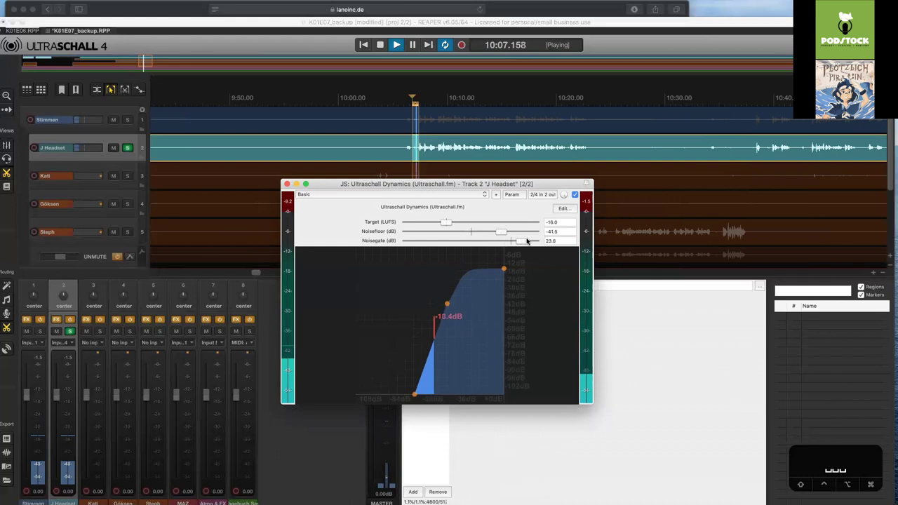
pyautogui.scroll(-1, 520, 242)
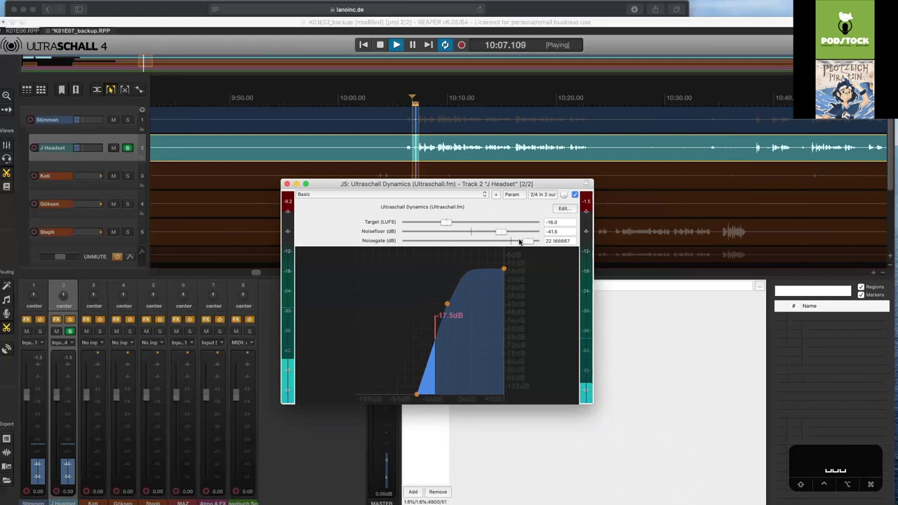
pyautogui.scroll(2, 520, 242)
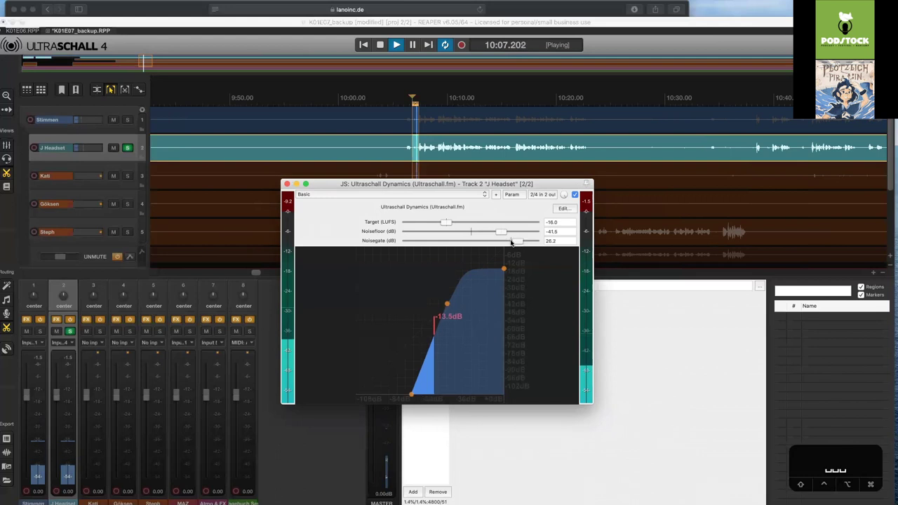
pyautogui.scroll(1, 511, 239)
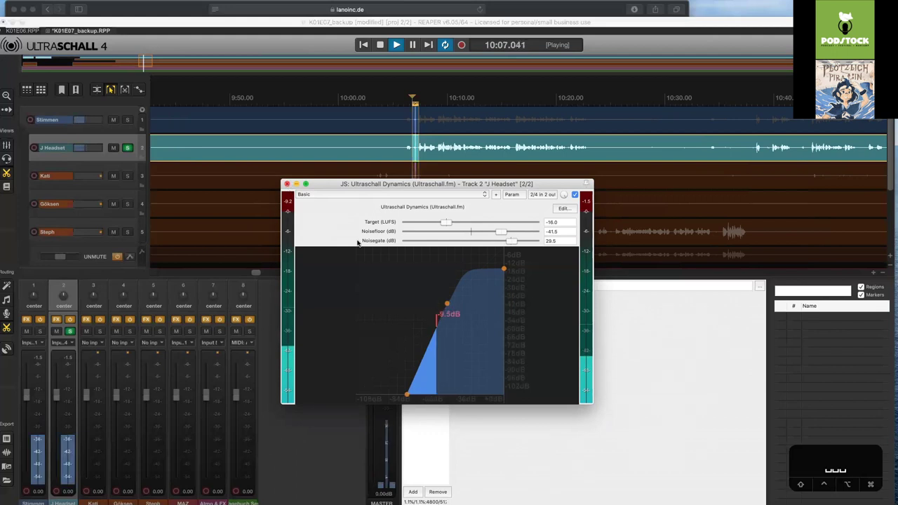
pyautogui.doubleClick(504, 242)
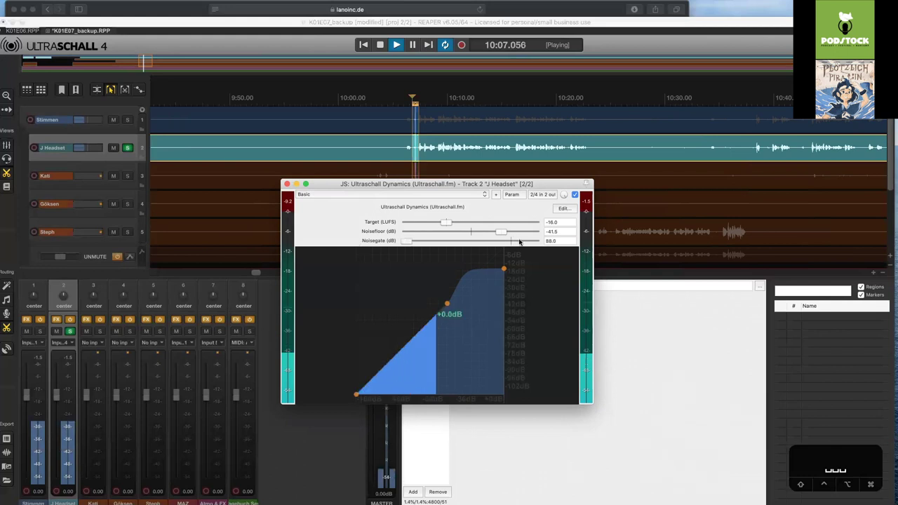
pyautogui.click(519, 241)
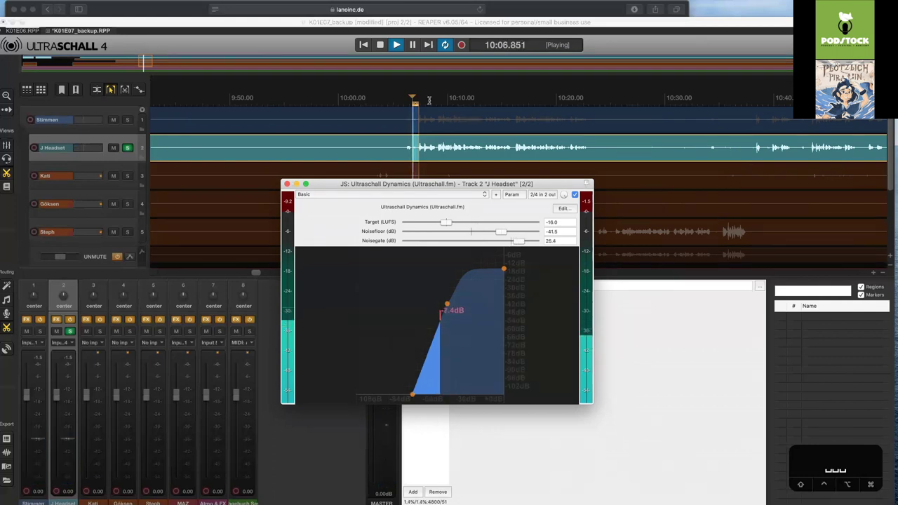
# Turn off loop playback and audition the headset track from about 10:05 and again from about 10:34
pyautogui.press('space')
pyautogui.press('space')
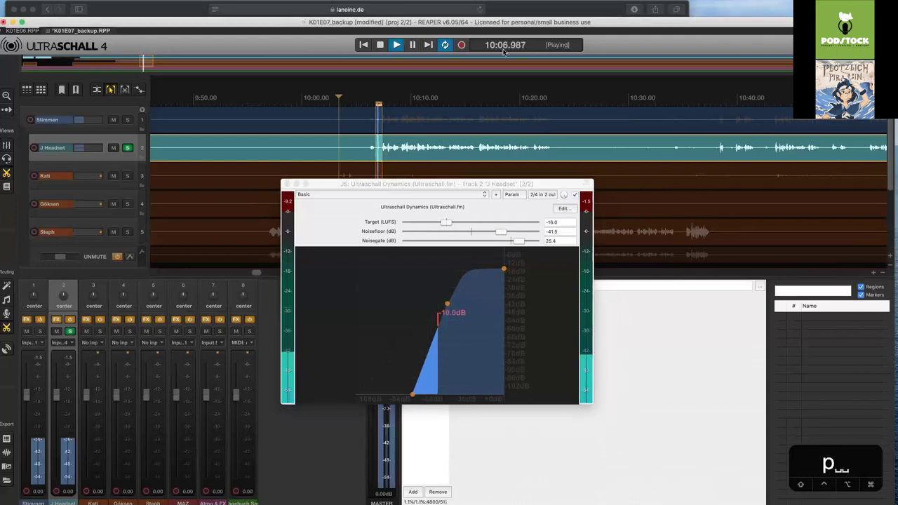
pyautogui.press('space')
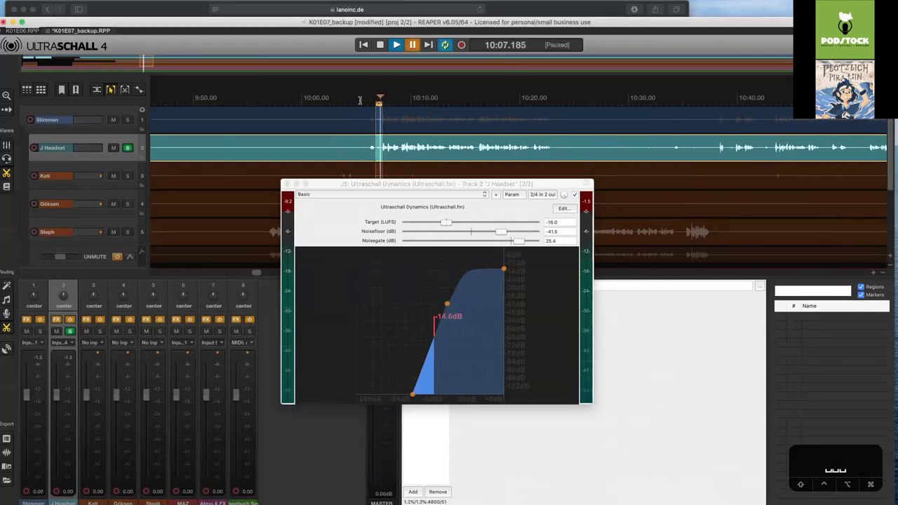
pyautogui.click(360, 101)
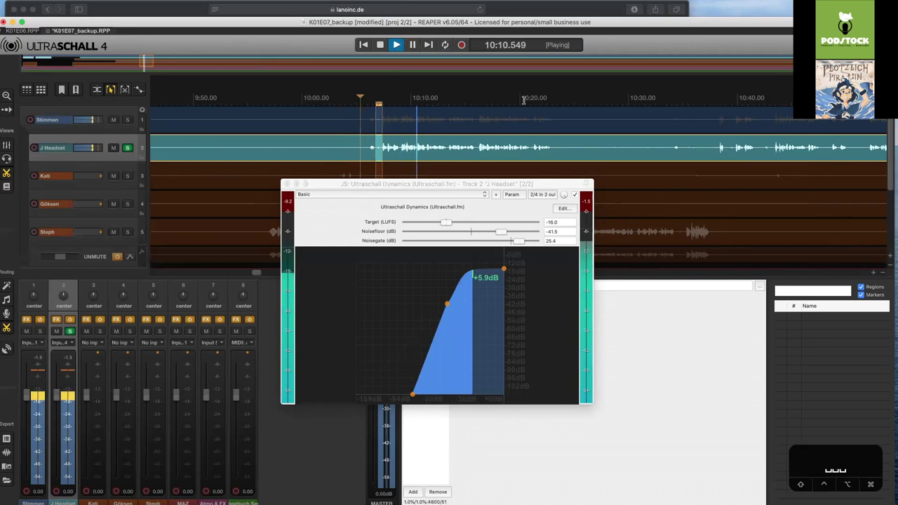
pyautogui.click(669, 98)
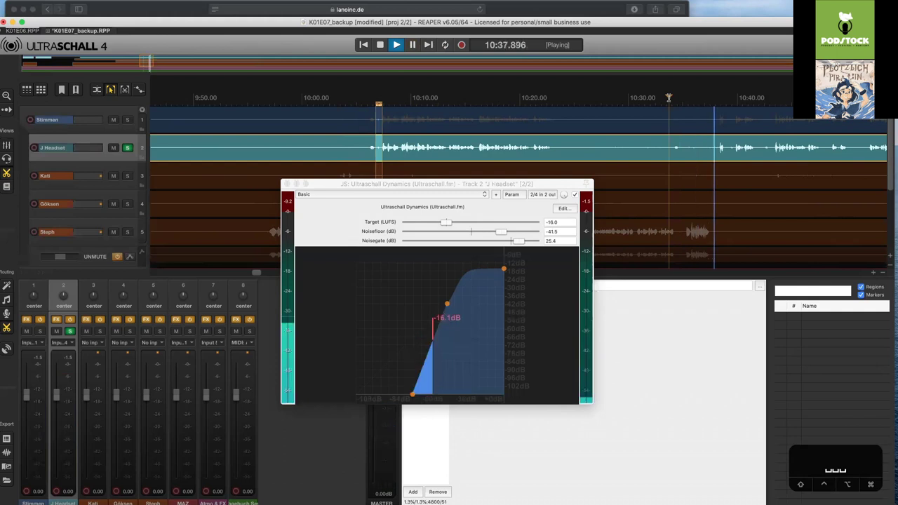
pyautogui.press('space')
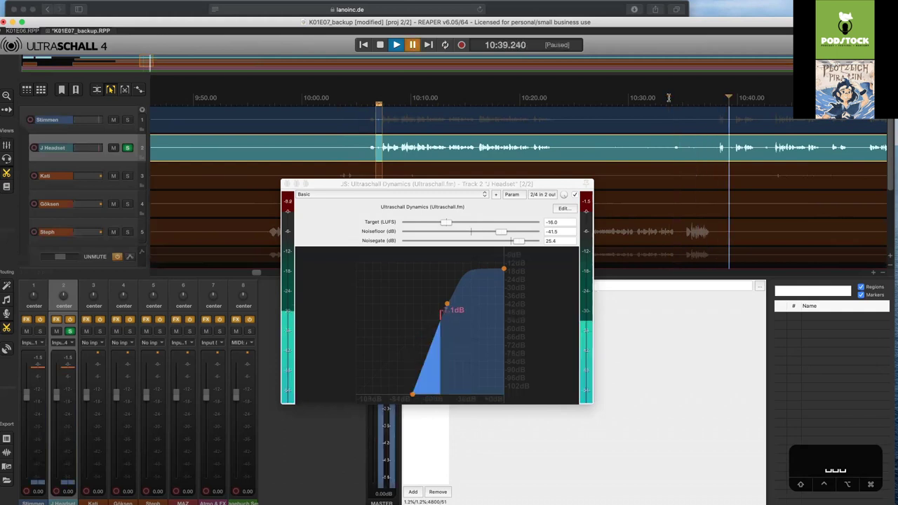
# Close the floating Ultraschall Dynamics window, replay the headset speech from 10:06.020 to check the master level, and place the play cursor at 10:08.256
pyautogui.click(286, 185)
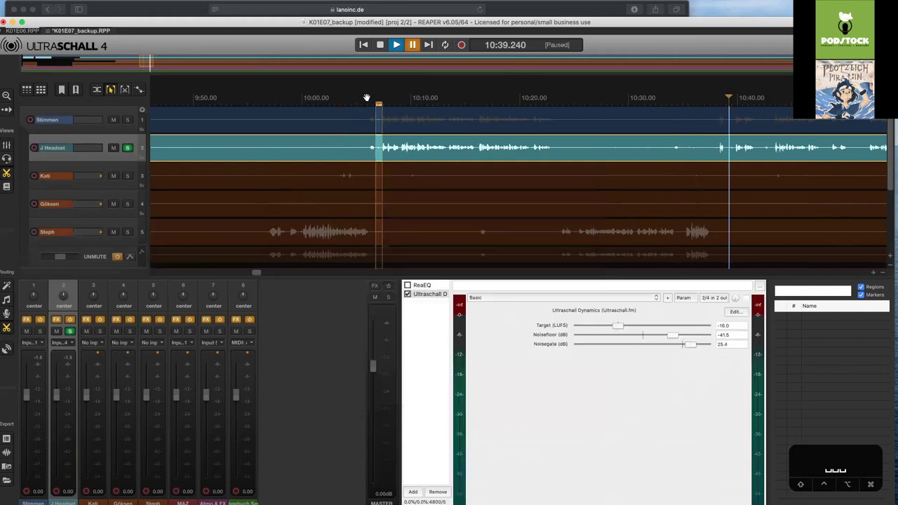
pyautogui.click(366, 98)
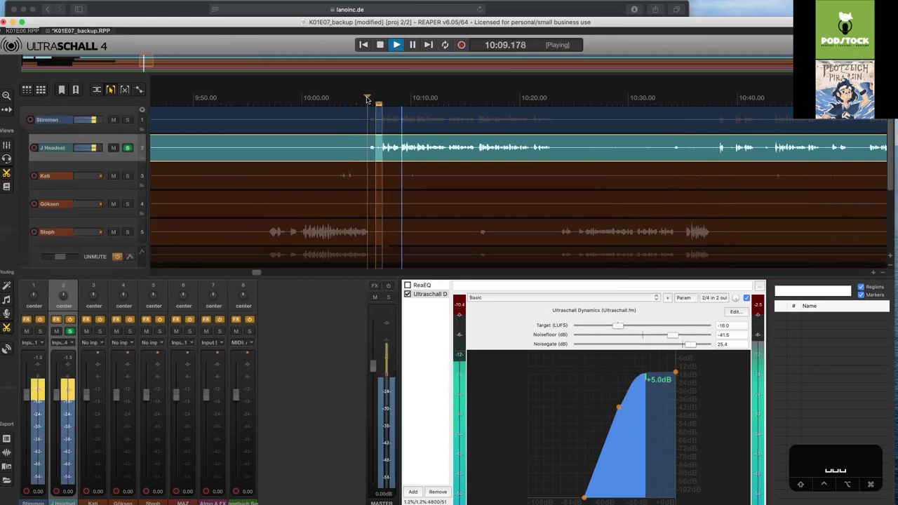
pyautogui.press('space')
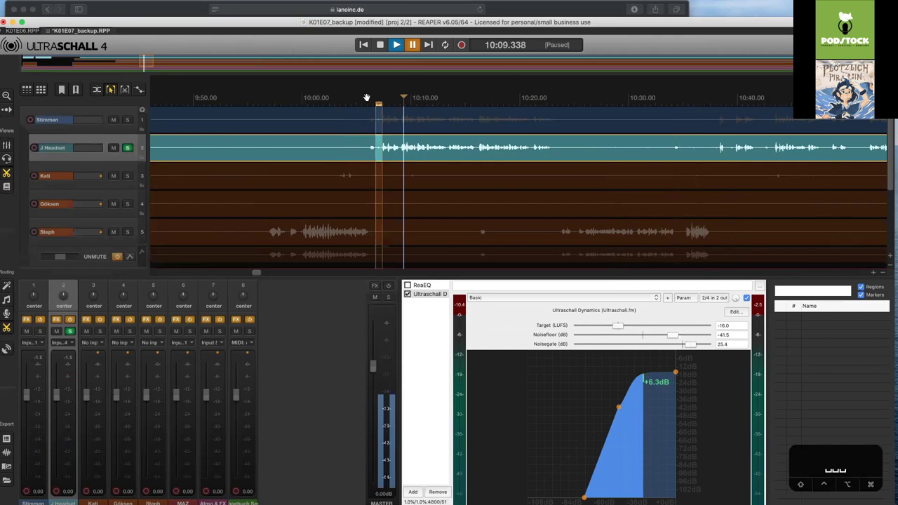
pyautogui.click(366, 98)
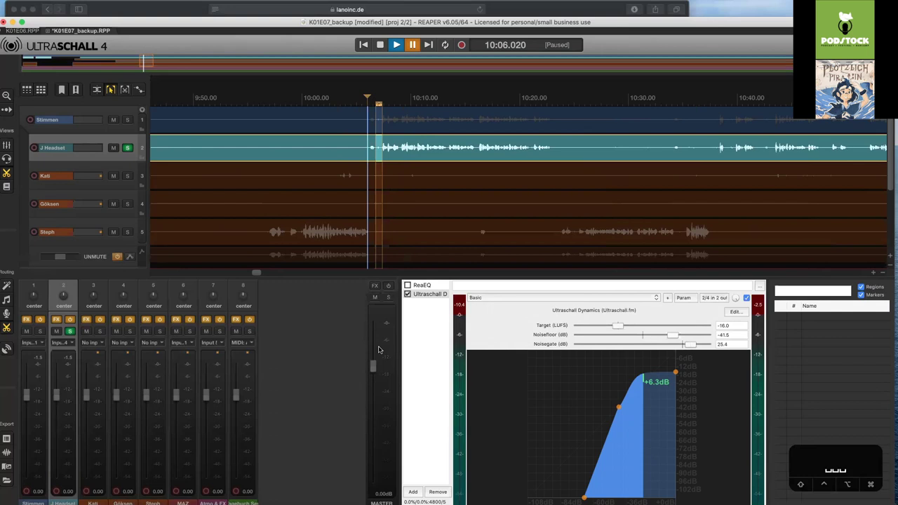
pyautogui.press('space')
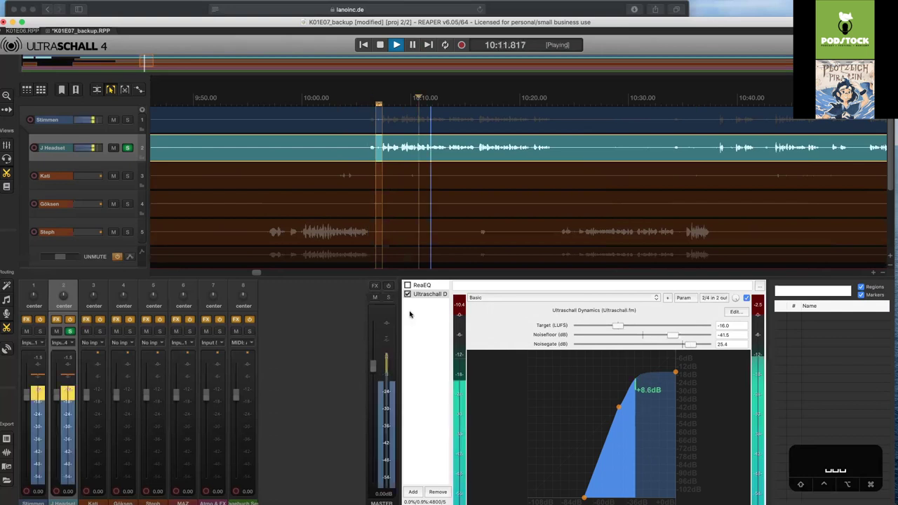
pyautogui.press('space')
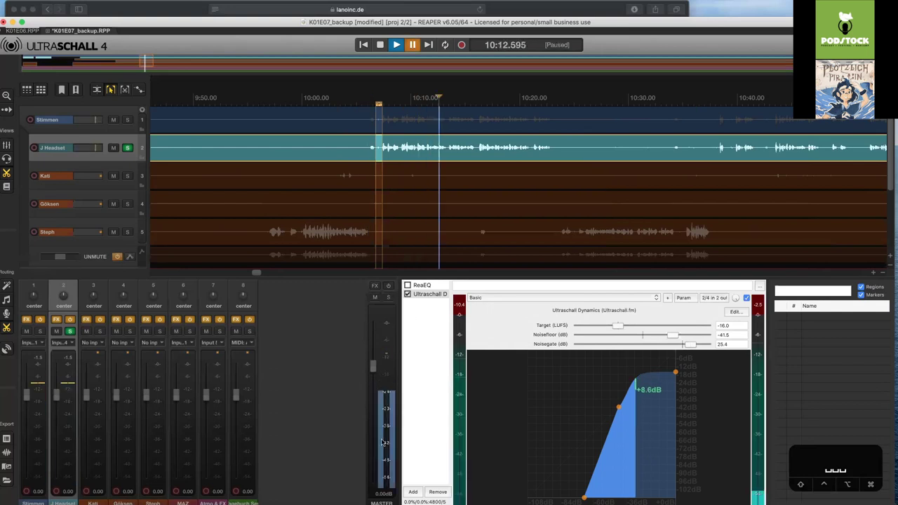
pyautogui.click(391, 98)
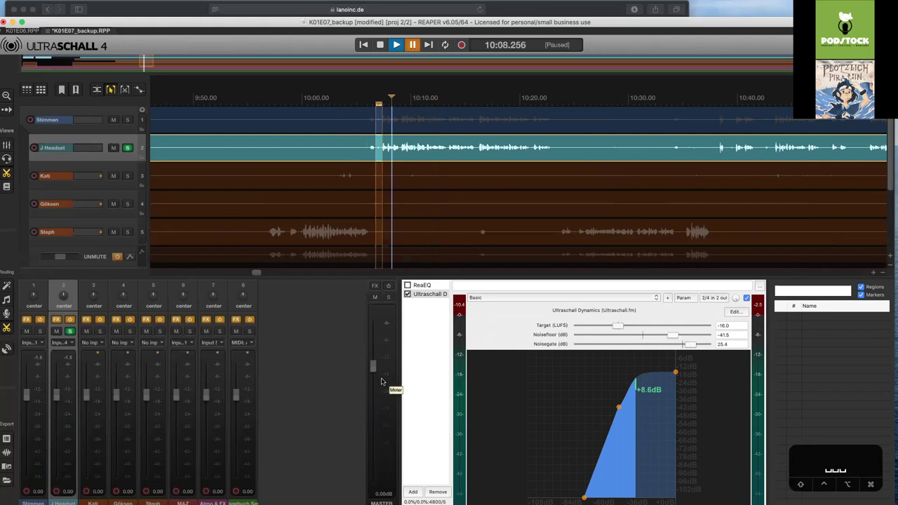
# Audition the headset speech from 10:08.256 to about 10:24 with Ultraschall Dynamics active
pyautogui.press('space')
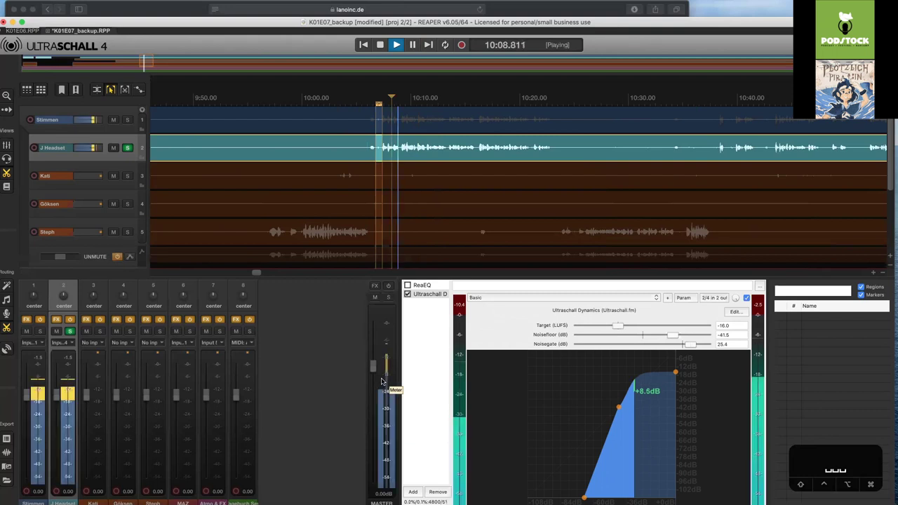
pyautogui.press('space')
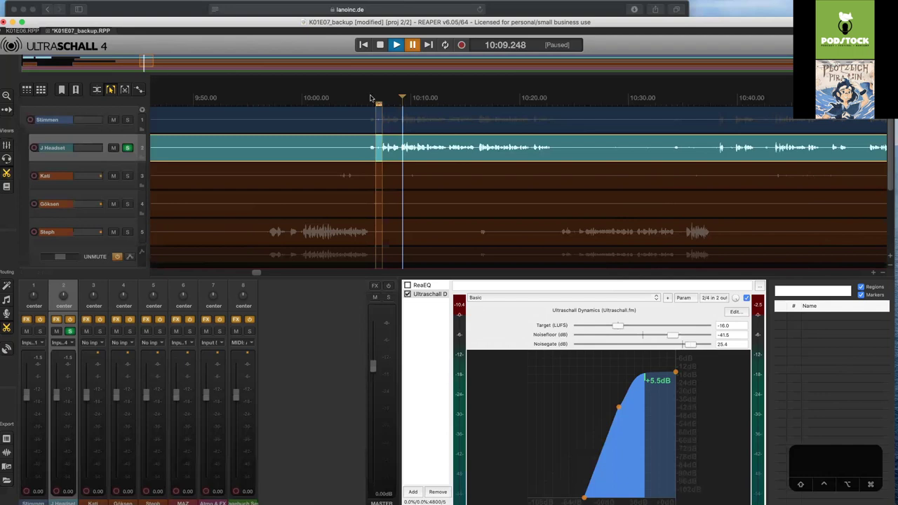
pyautogui.press('space')
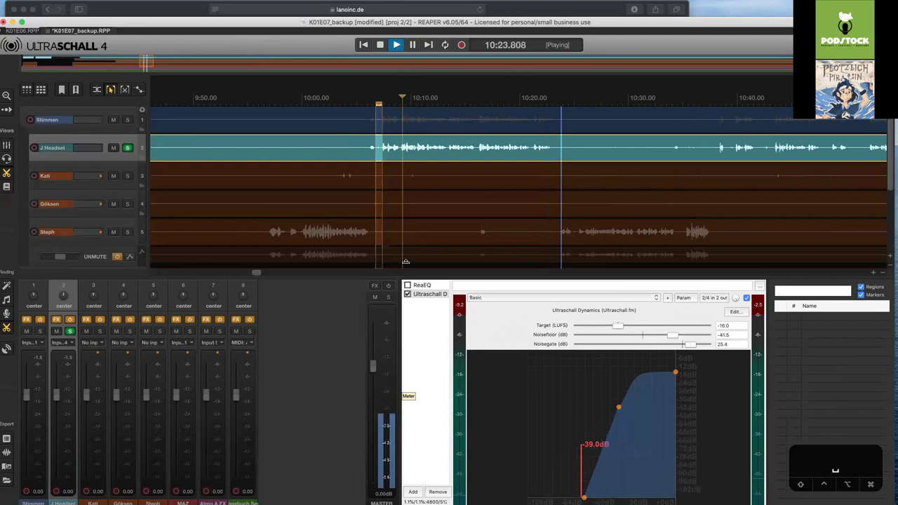
pyautogui.press('space')
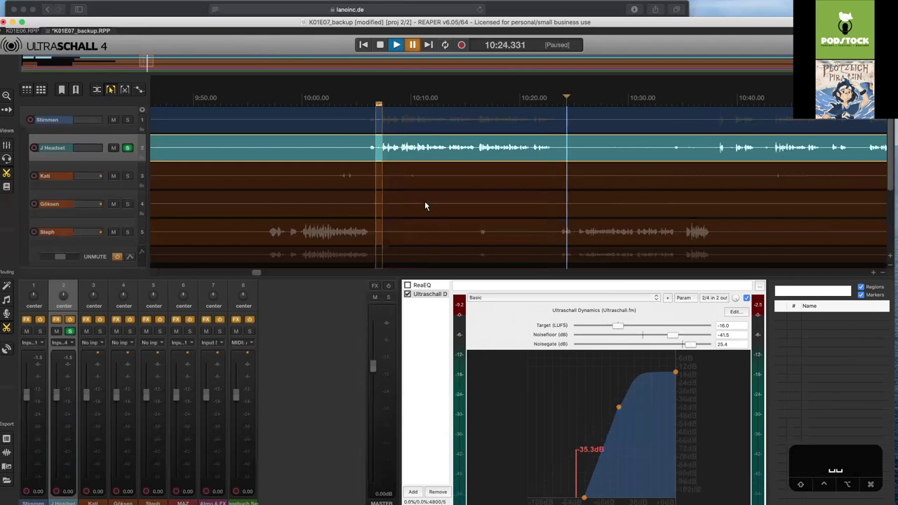
# Compare the headset speech from about 10:06 with Ultraschall Dynamics bypassed and with it re-enabled
pyautogui.click(366, 102)
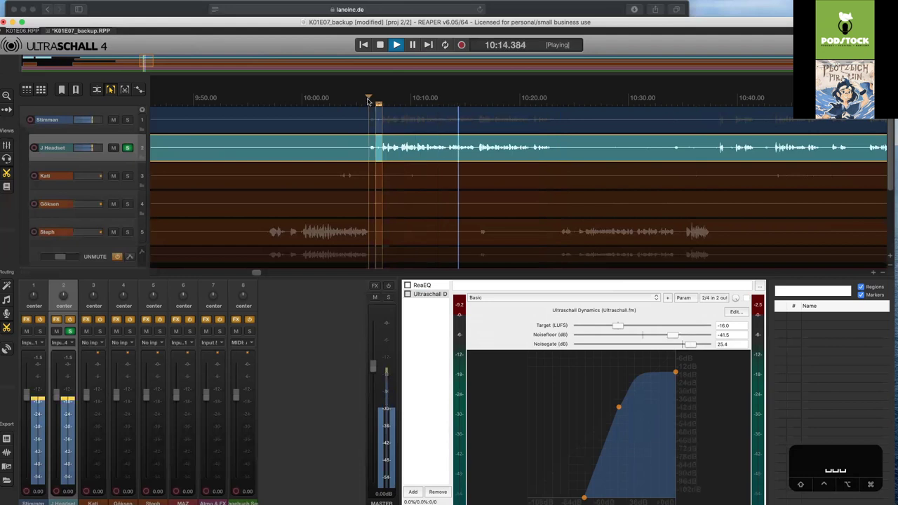
pyautogui.press('space')
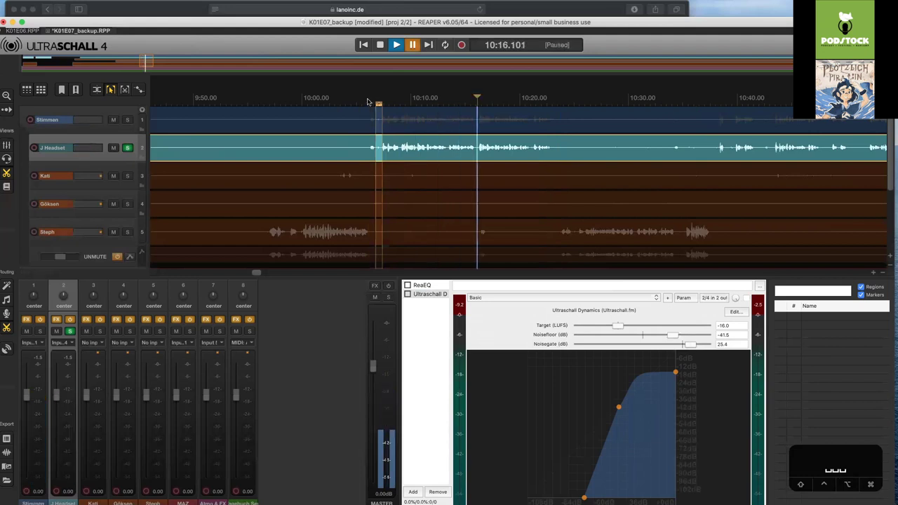
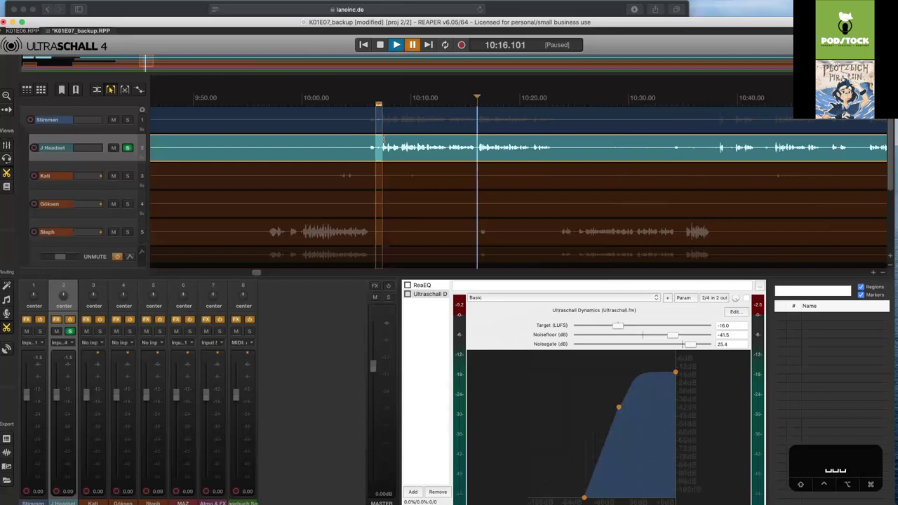
pyautogui.click(373, 99)
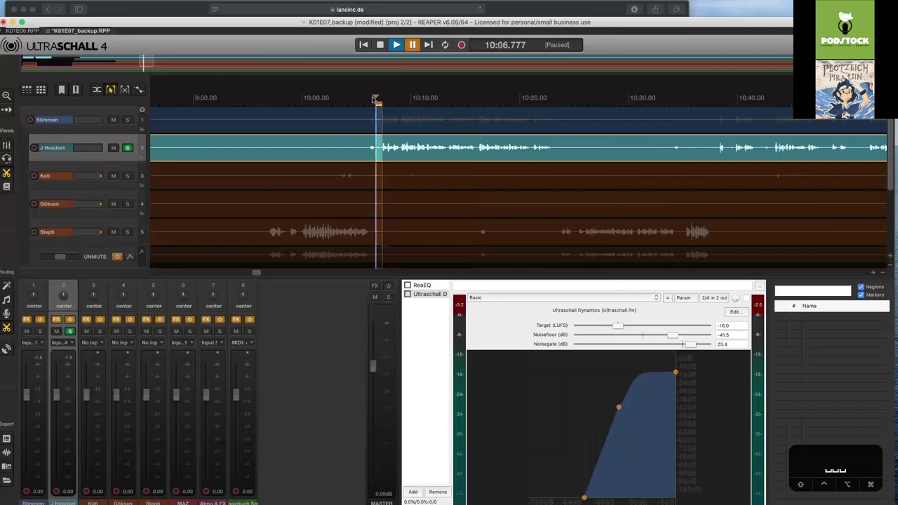
pyautogui.press('space')
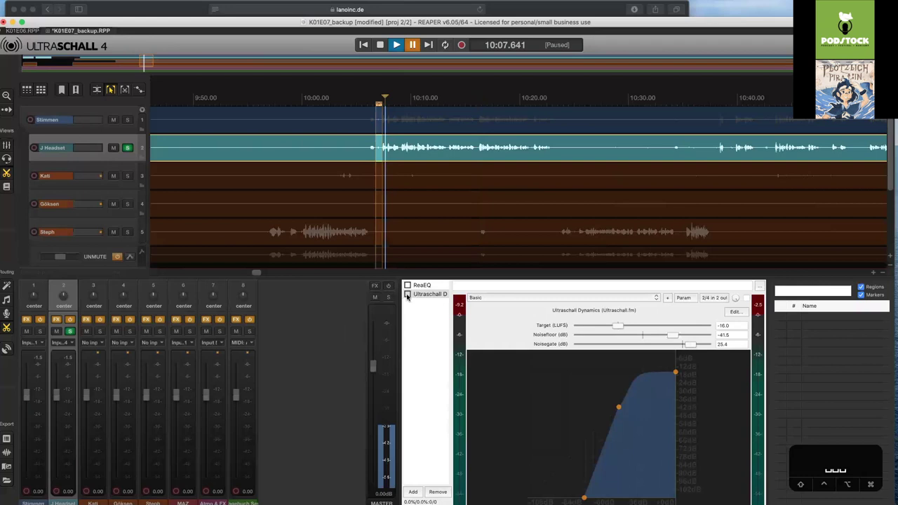
pyautogui.click(407, 295)
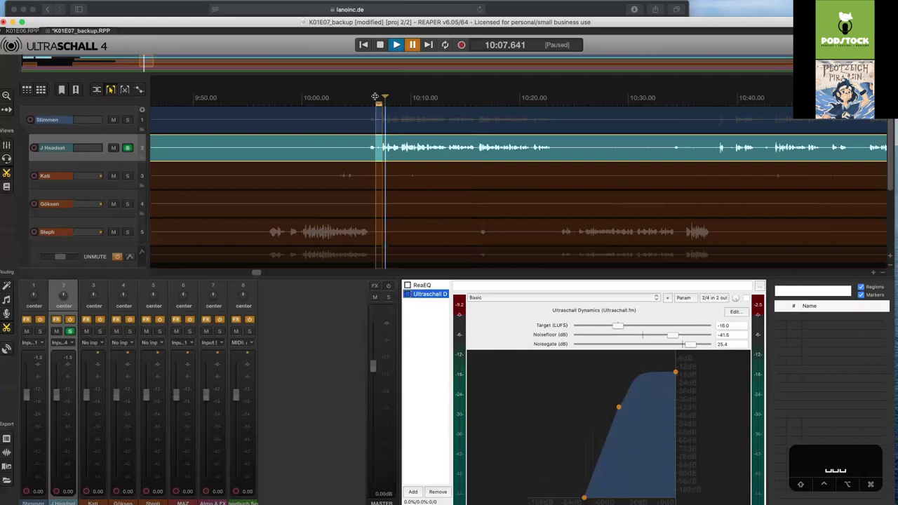
pyautogui.press('super+z')
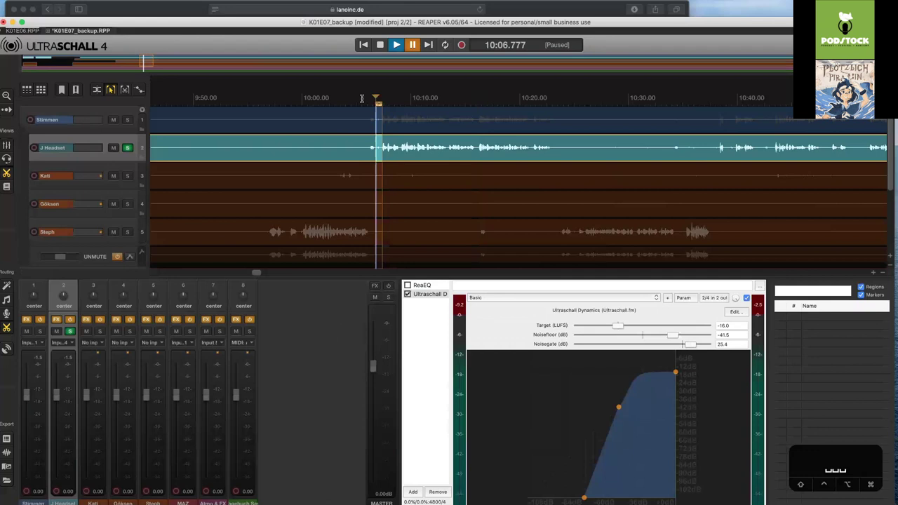
pyautogui.click(363, 102)
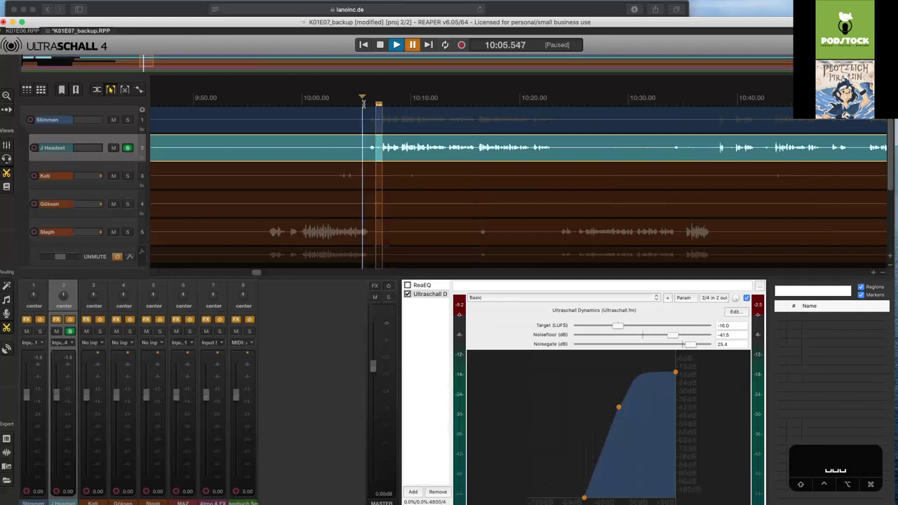
pyautogui.press('space')
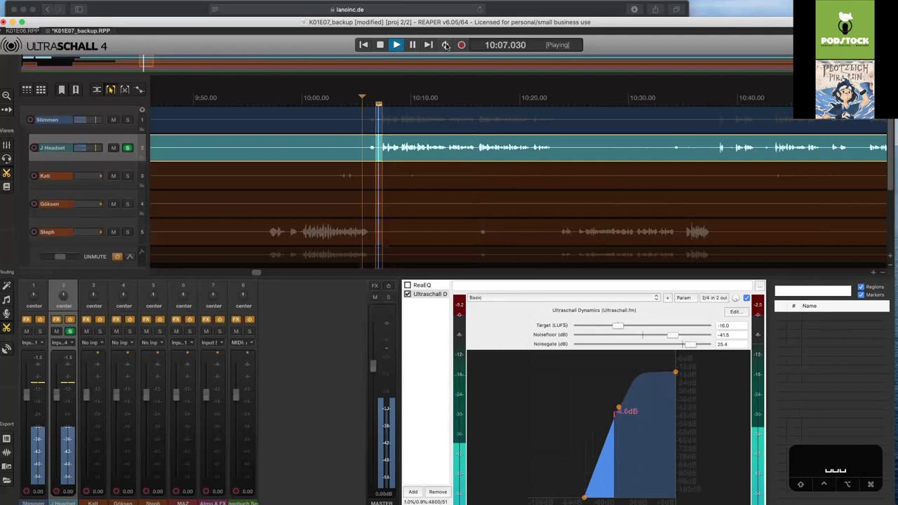
pyautogui.press('space')
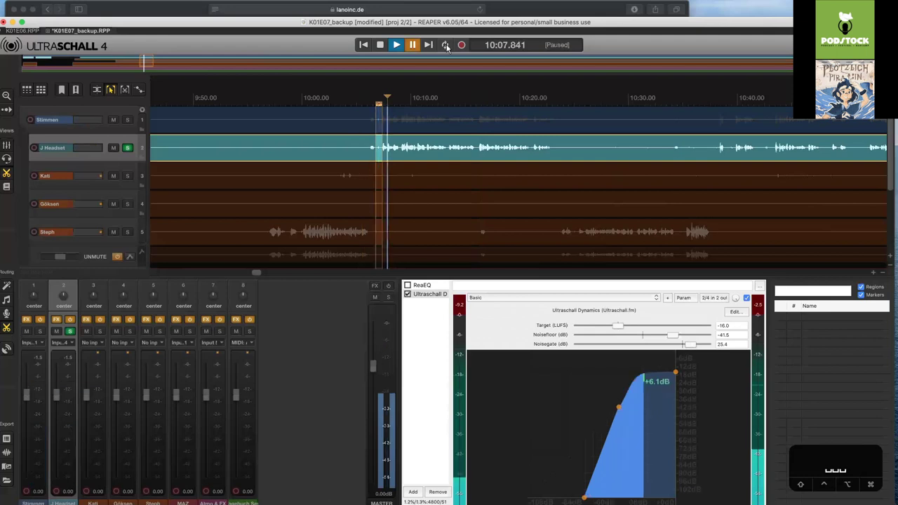
# Turn on loop playback and set the Ultraschall Dynamics Noisefloor to -39.0 dB while the short headset passage loops, finishing with playback stopped
pyautogui.click(446, 46)
pyautogui.press('space')
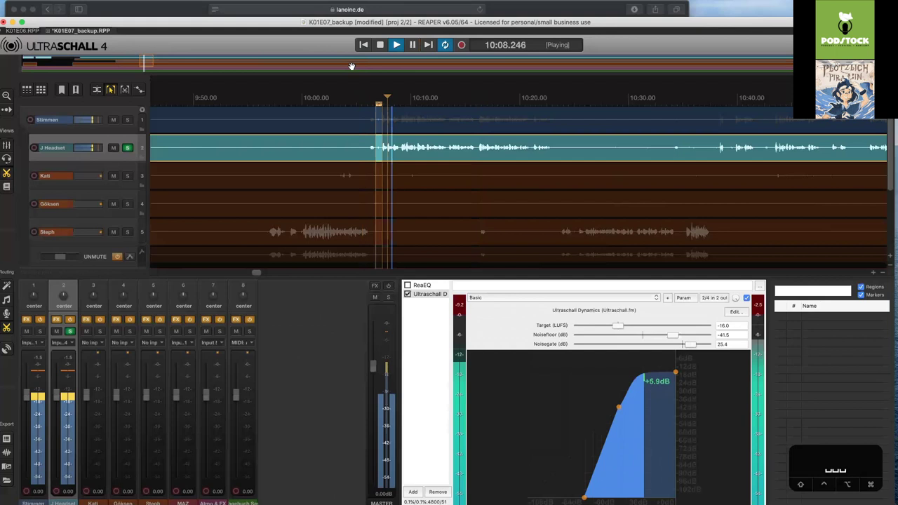
pyautogui.press('space')
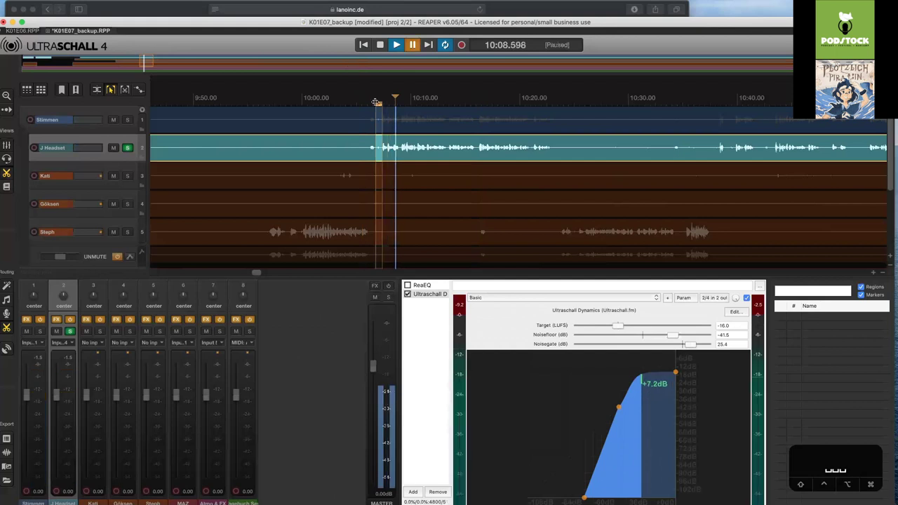
pyautogui.press('space')
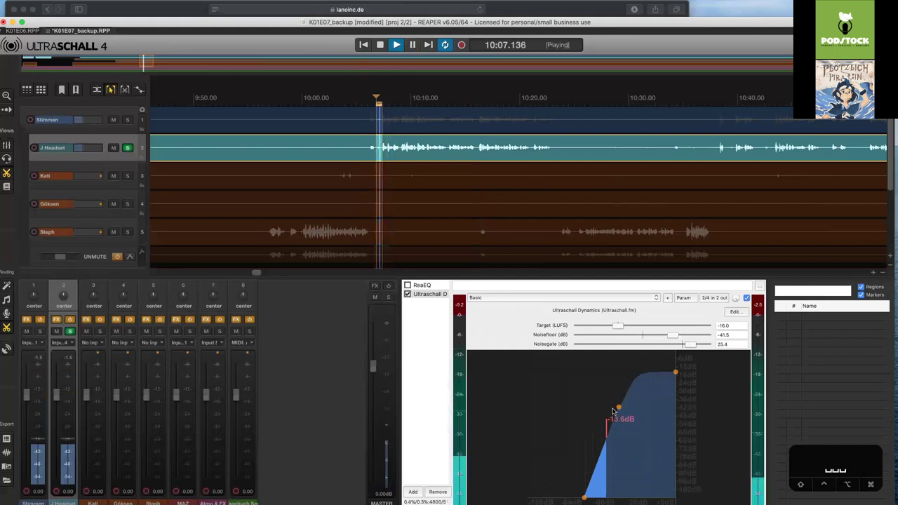
pyautogui.click(676, 336)
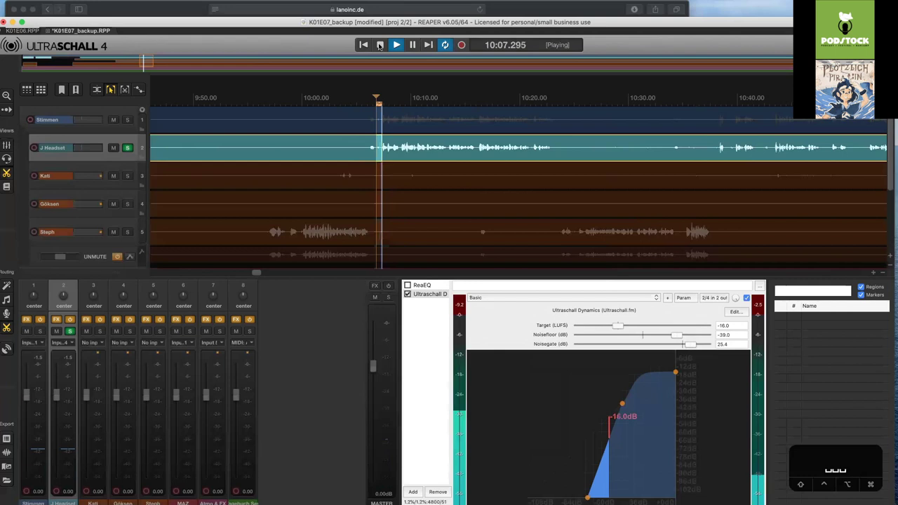
pyautogui.press('space')
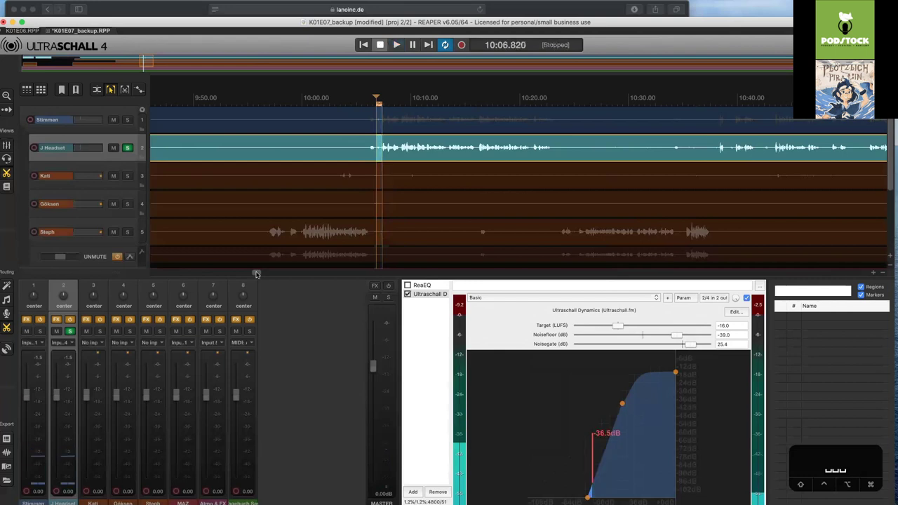
# Audition the headset track far into the recording, from 56:56.236 and again from about 57:13
pyautogui.hscroll(5, 517, 90)
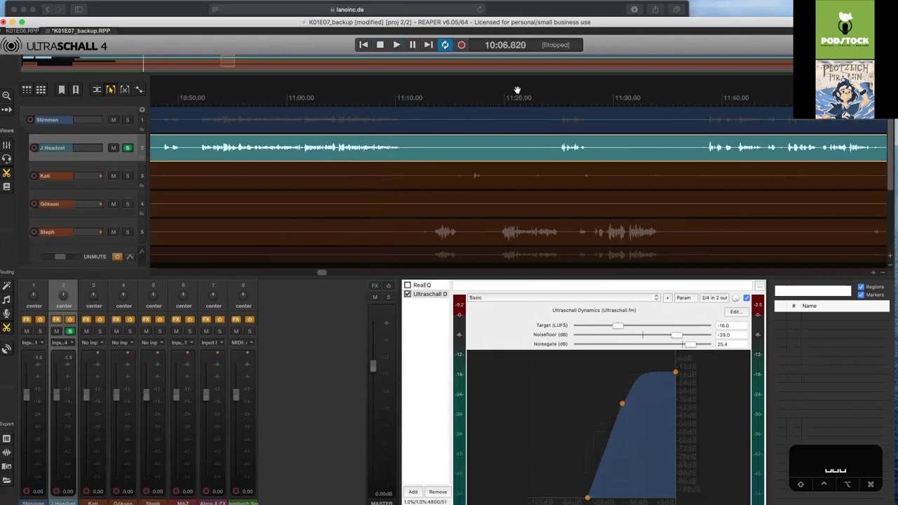
pyautogui.hscroll(20, 445, 99)
pyautogui.click(447, 99)
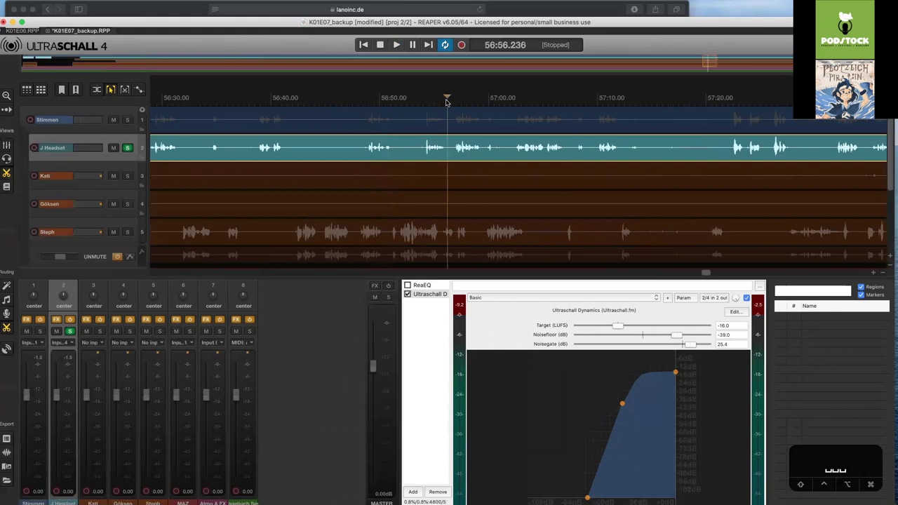
pyautogui.press('space')
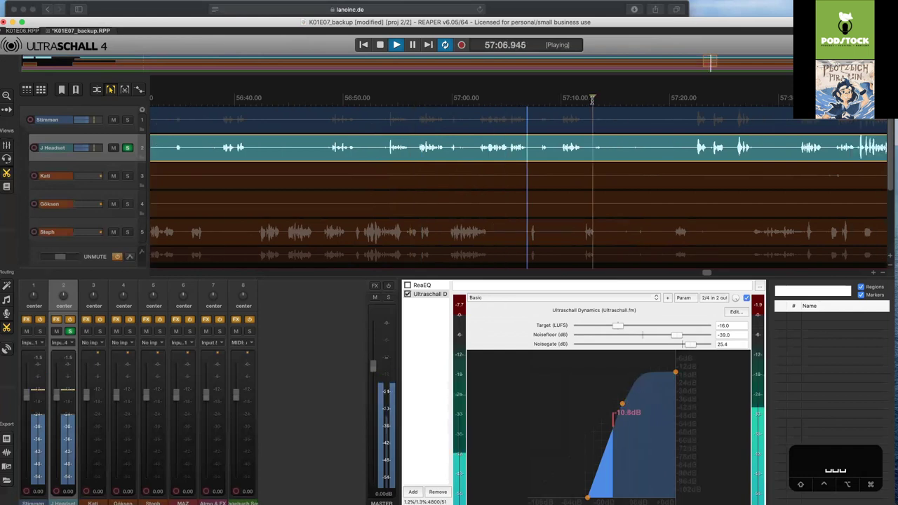
pyautogui.click(591, 100)
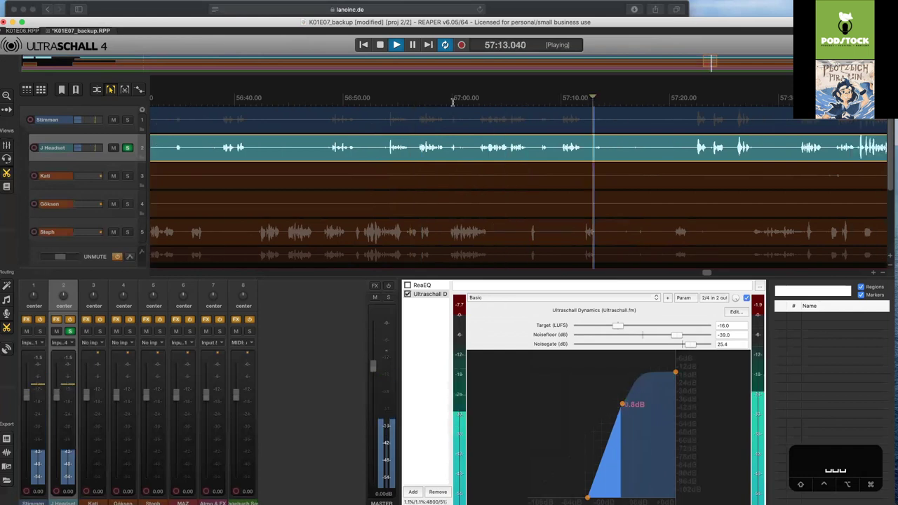
pyautogui.press('space')
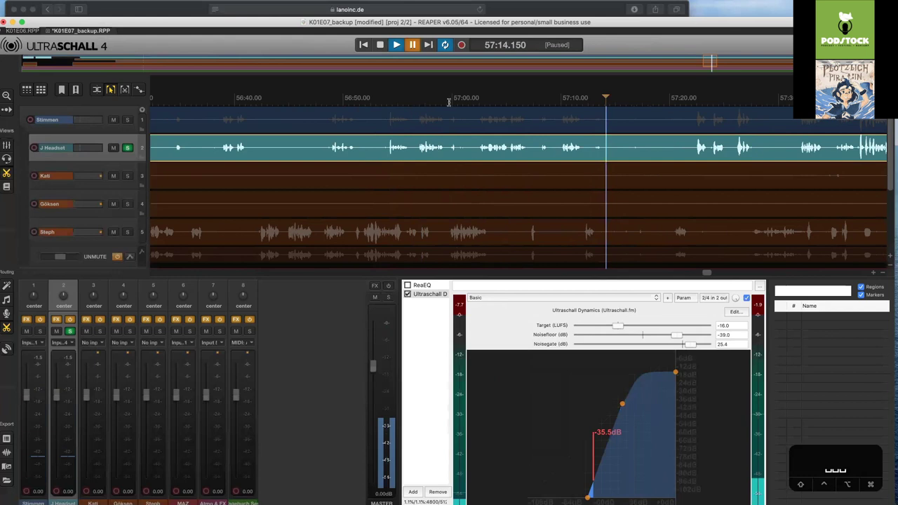
# Bypass Ultraschall Dynamics and play the headset track from 56:59.848
pyautogui.click(449, 102)
pyautogui.click(450, 103)
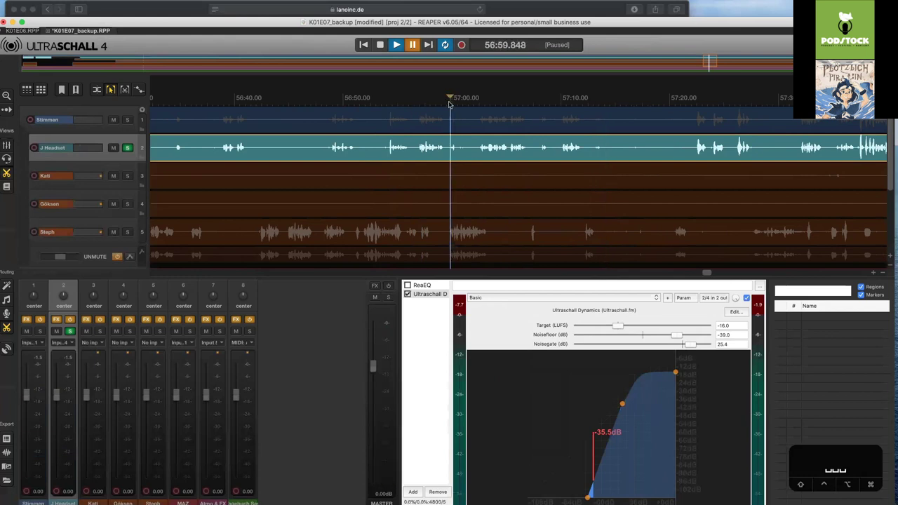
pyautogui.click(410, 295)
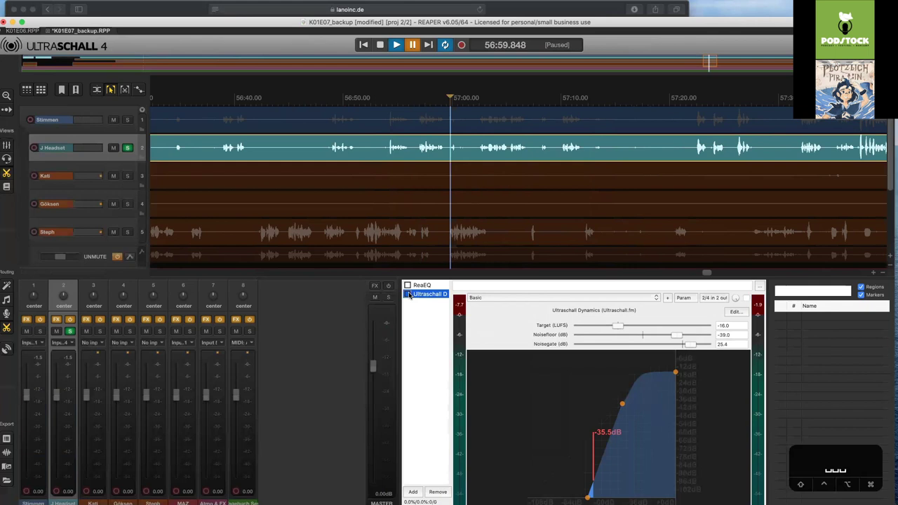
pyautogui.press('space')
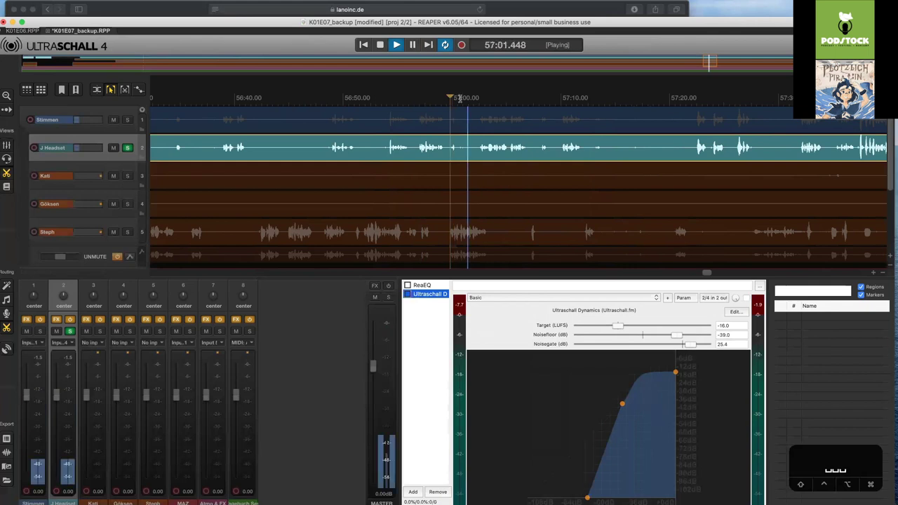
# Set the time selection over the quiet headset passage from 57:00.389 to 57:01.550 and listen to it without Ultraschall Dynamics
pyautogui.click(461, 101)
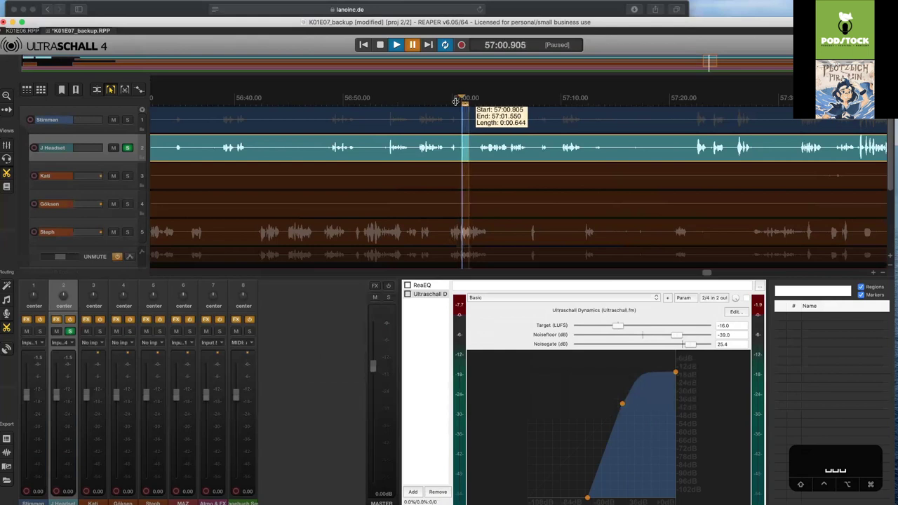
pyautogui.click(456, 101)
pyautogui.press('space')
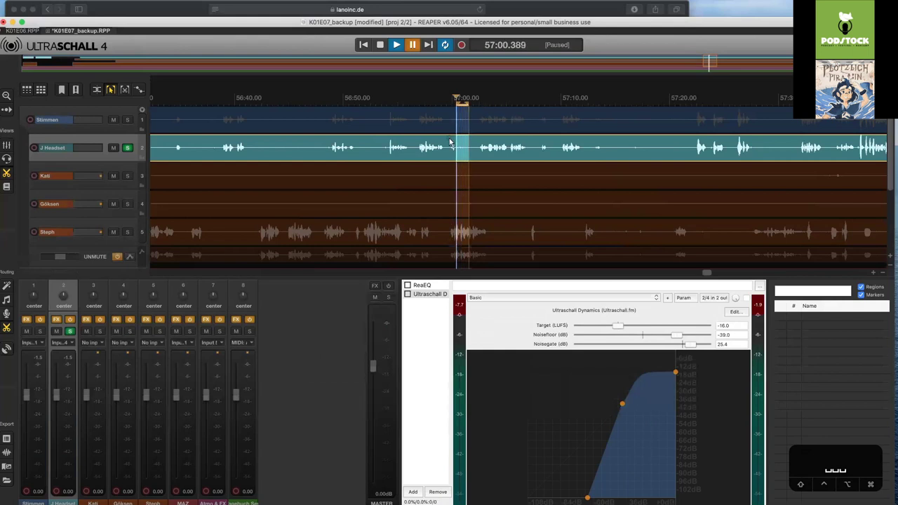
pyautogui.press('space')
# Save the current Ultraschall Dynamics settings as a new preset named with the speaker's first name followed by "Byerdym"
pyautogui.click(424, 295)
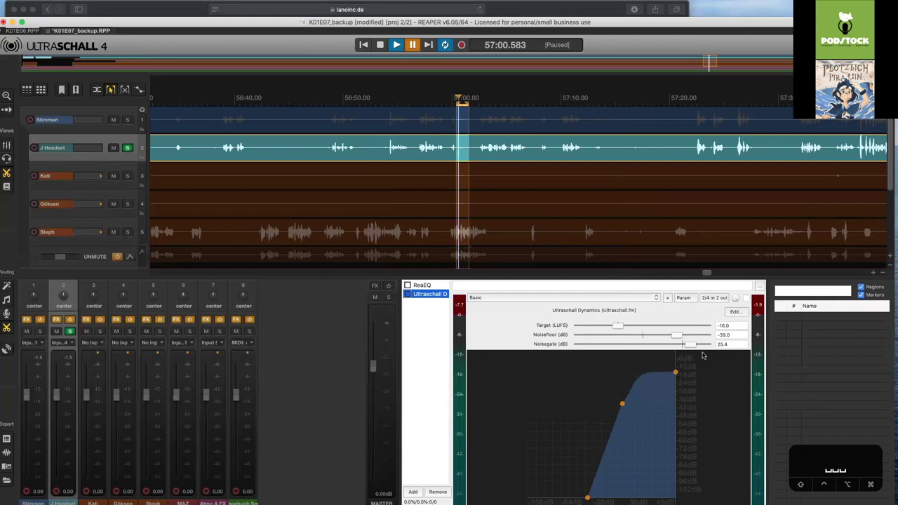
pyautogui.click(667, 299)
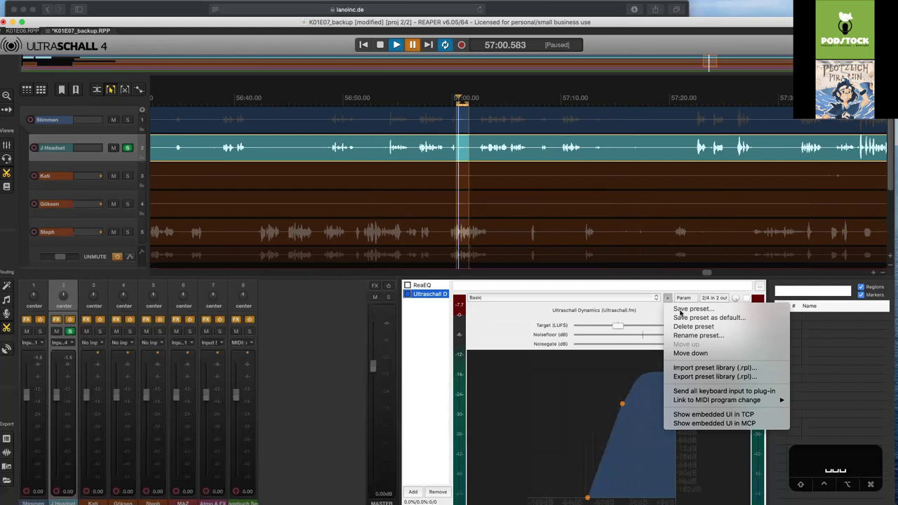
pyautogui.click(680, 310)
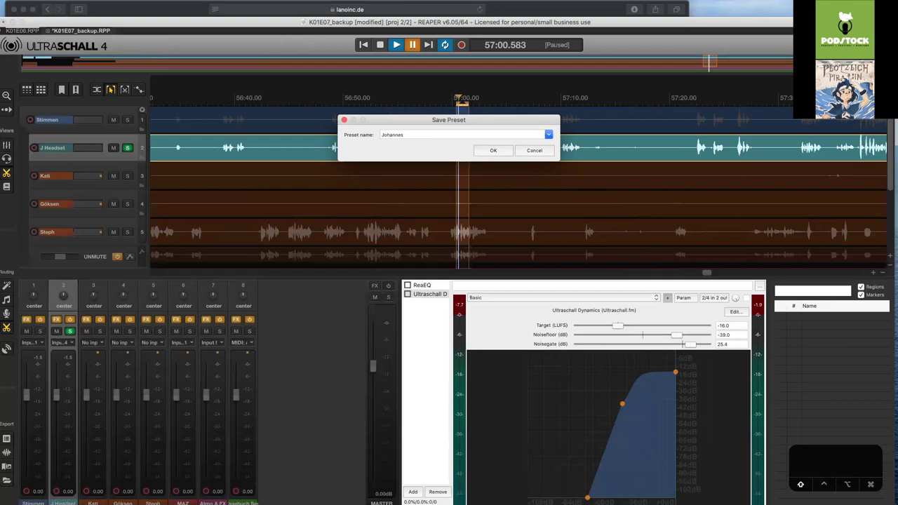
pyautogui.write('HMC')
pyautogui.press('BackSpace')
pyautogui.press('BackSpace')
pyautogui.press('BackSpace')
pyautogui.write('Byer')
pyautogui.press('BackSpace')
pyautogui.press('BackSpace')
pyautogui.press('BackSpace')
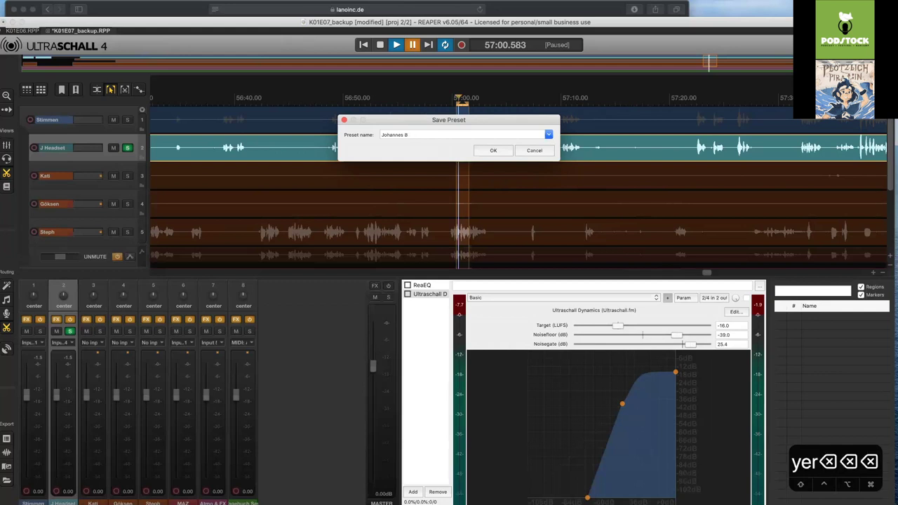
pyautogui.write('yerdym')
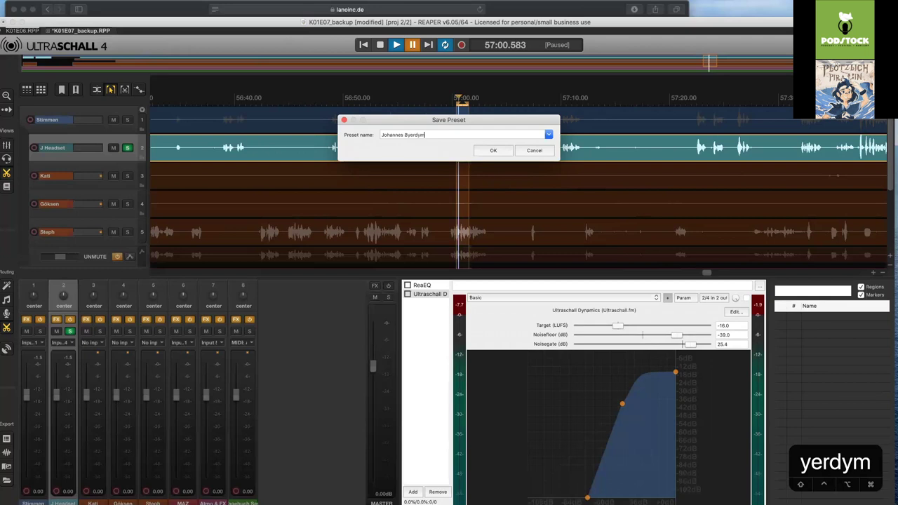
pyautogui.press('Return')
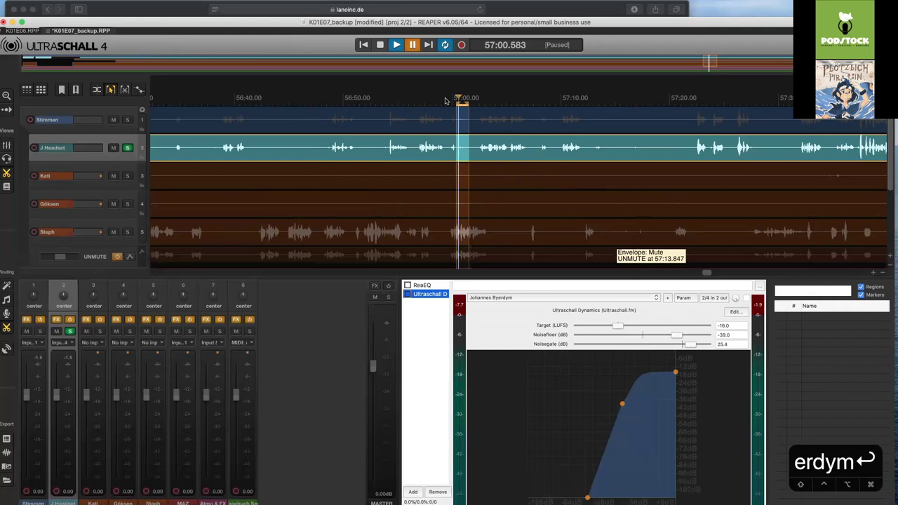
# Return to the start of the project and clear both the time selection and the headset track's solo
pyautogui.click(445, 100)
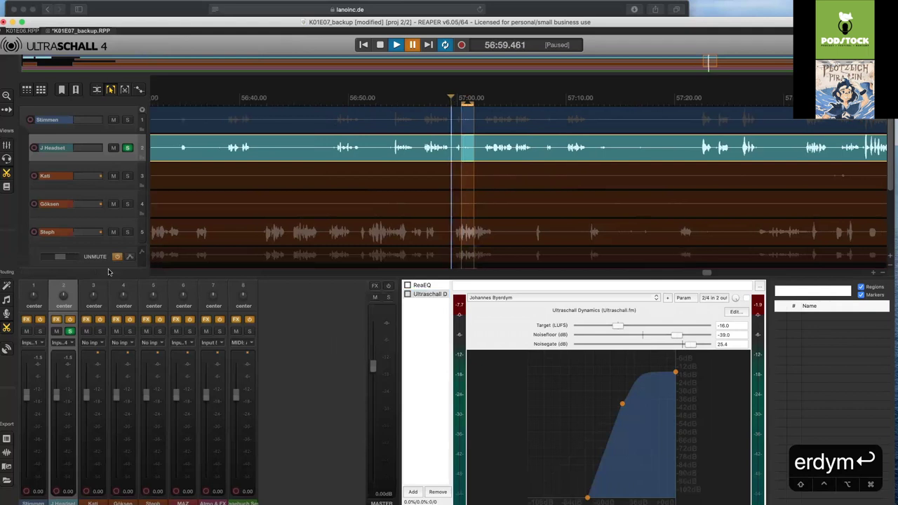
pyautogui.press('Home')
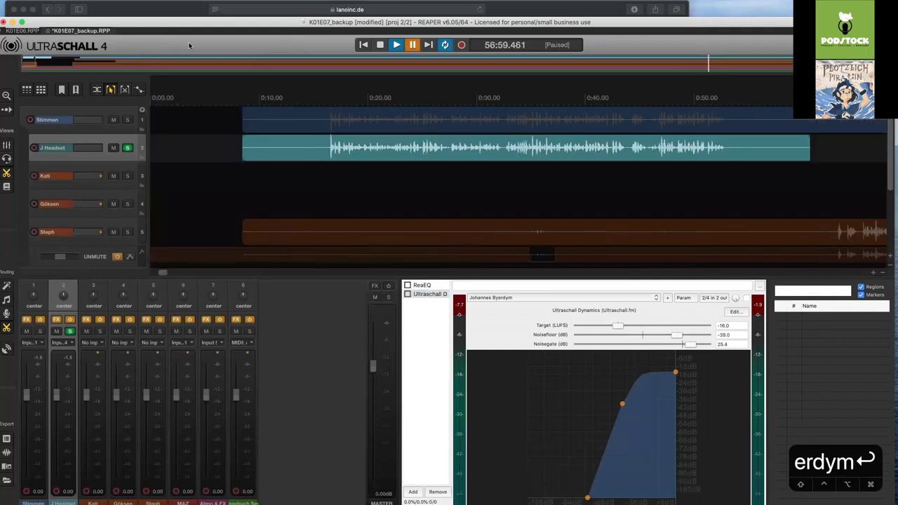
pyautogui.click(195, 103)
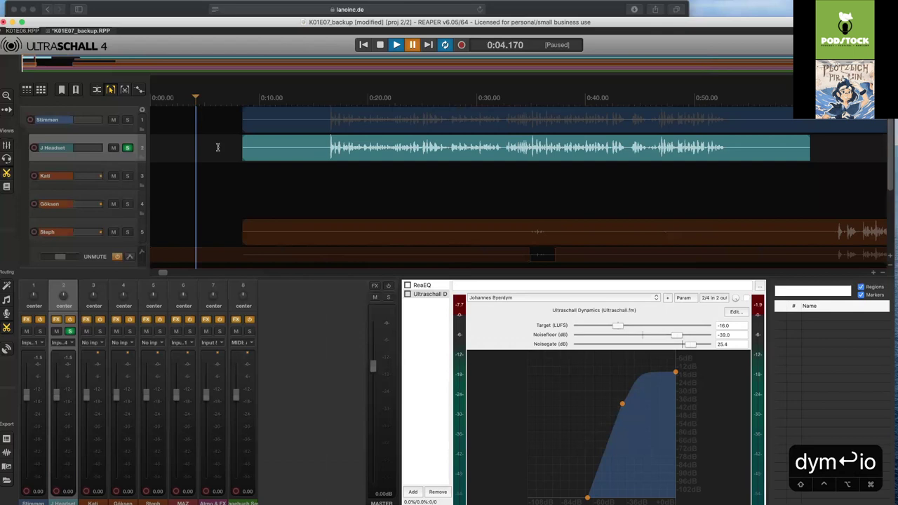
pyautogui.scroll(-5, 230, 150)
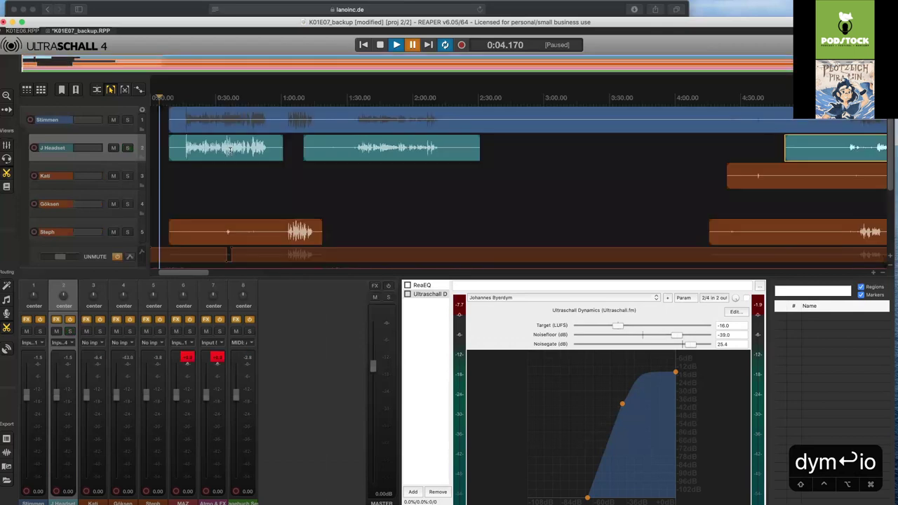
pyautogui.scroll(-4, 543, 199)
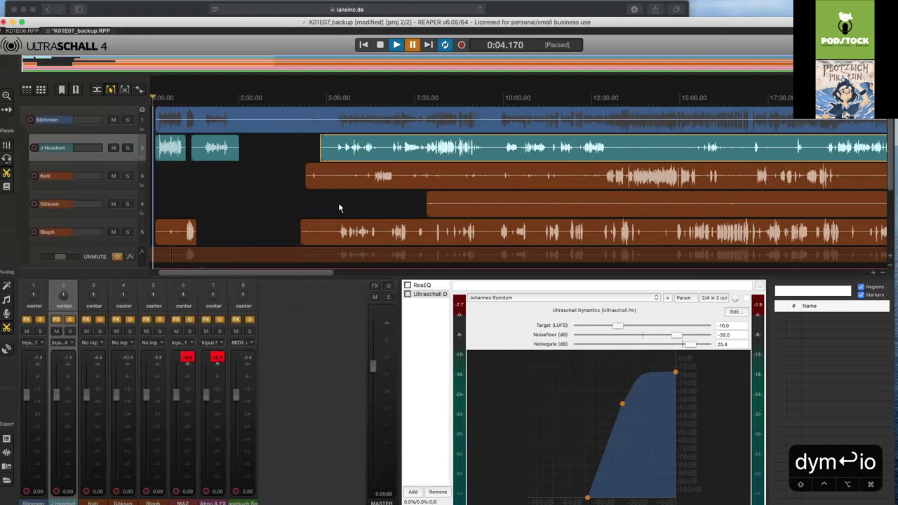
# Solo the Atmo & FX track with the play position at 7:45.841
pyautogui.scroll(-2, 338, 203)
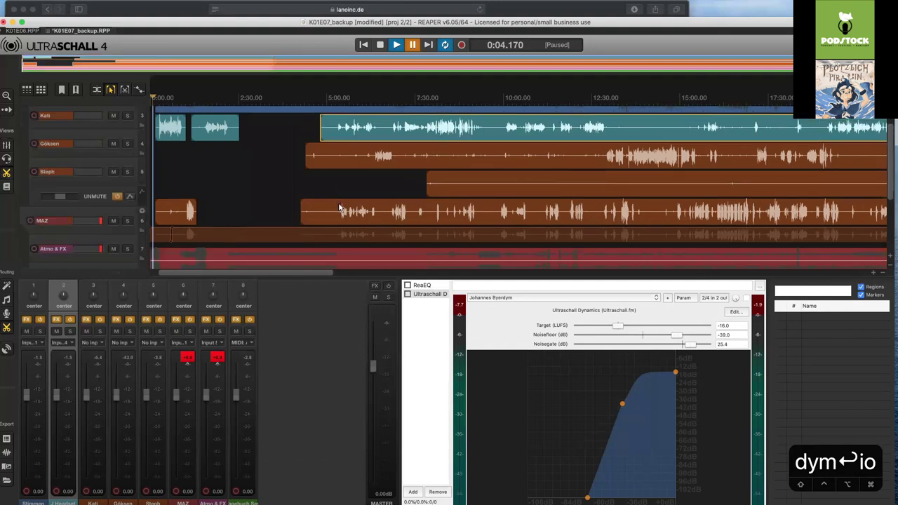
pyautogui.scroll(-2, 425, 196)
pyautogui.click(425, 196)
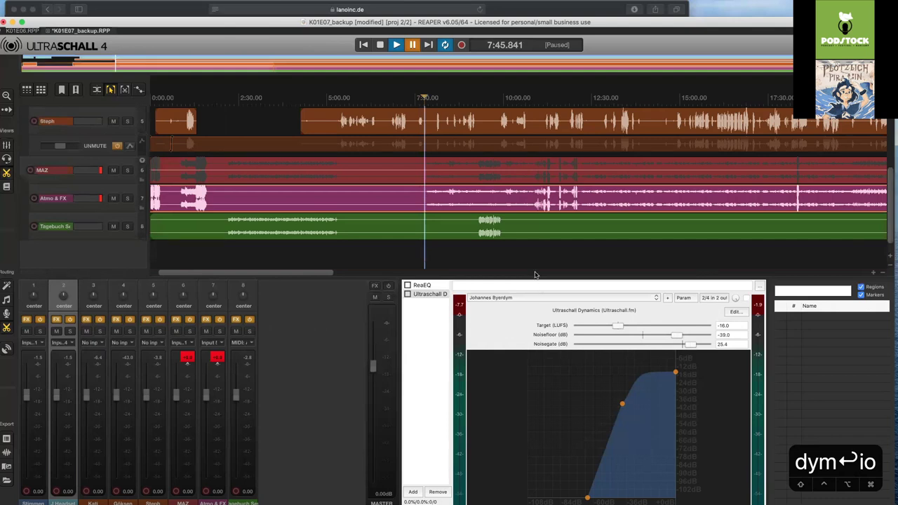
pyautogui.click(127, 199)
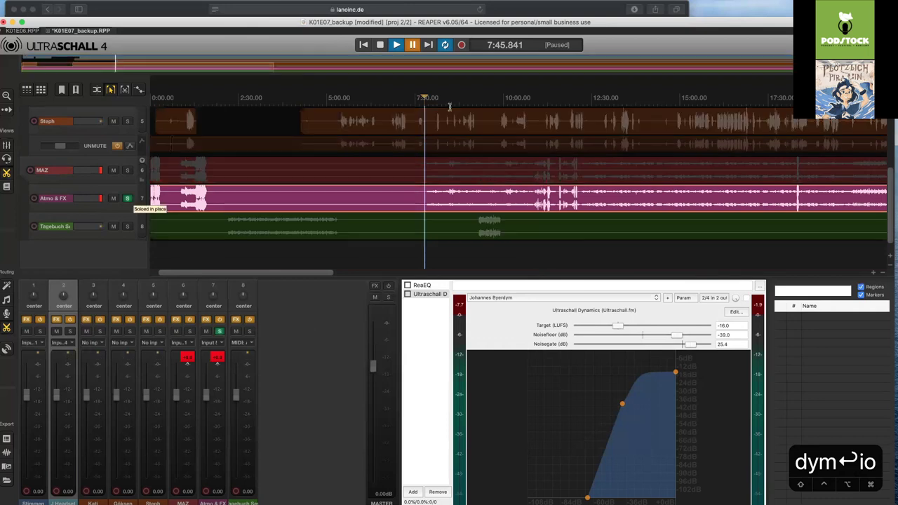
# Play the Atmo & FX track and loop a time selection from about 8:32 to 9:40
pyautogui.press('space')
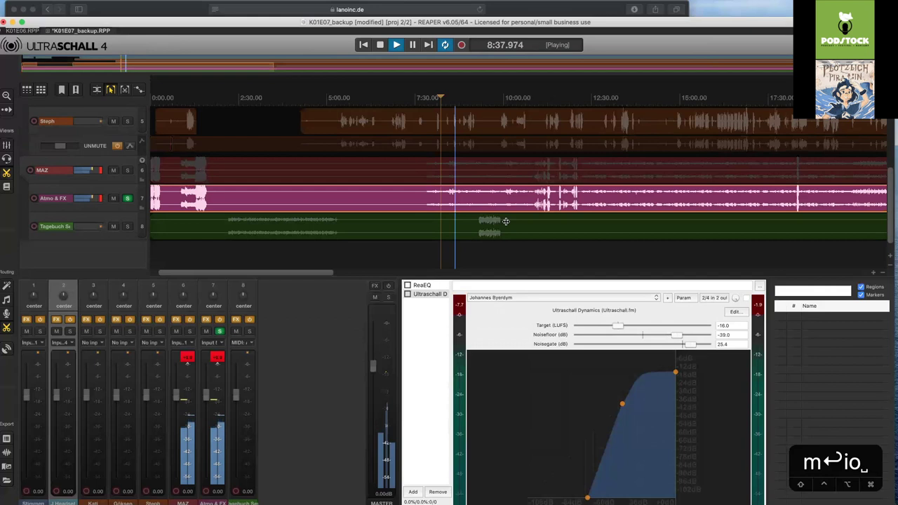
pyautogui.click(478, 104)
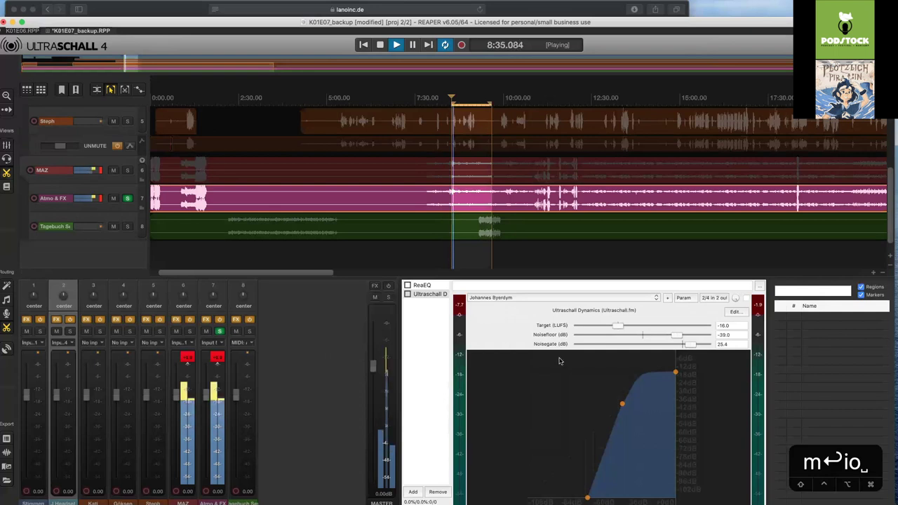
pyautogui.press('space')
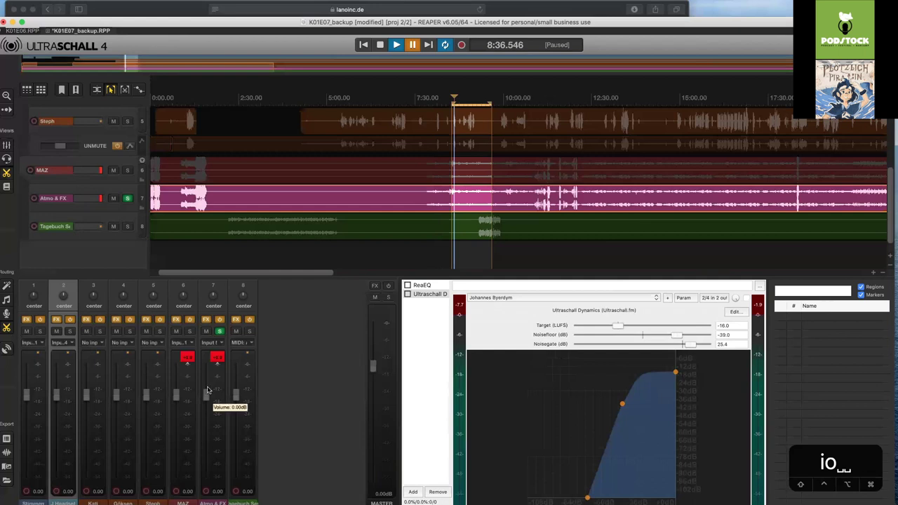
# Try out the Atmo & FX volume fader and reset it to 0.00 dB
pyautogui.scroll(2, 206, 397)
pyautogui.doubleClick(205, 398)
pyautogui.hscroll(1, 202, 401)
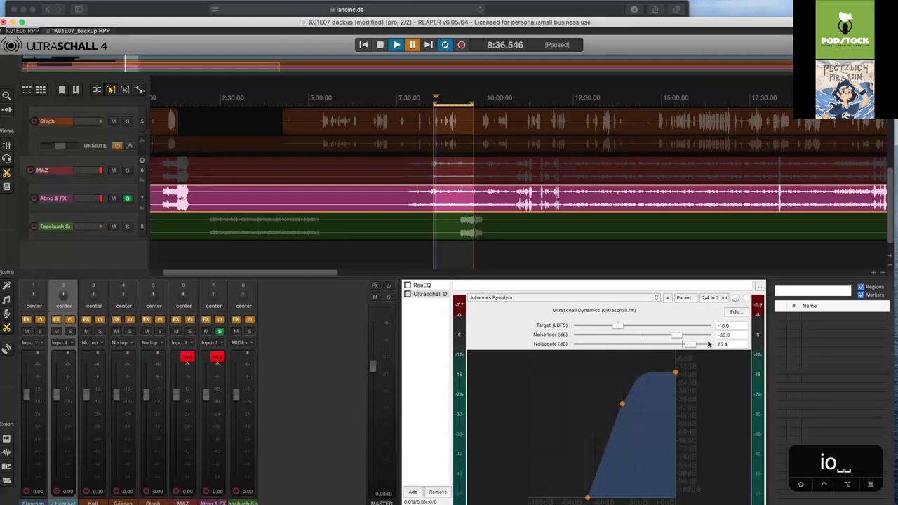
# Try Ultraschall Dynamics targets of -12.0 and -25.0 LUFS, restore -16.0 and bypass the effect again
pyautogui.click(409, 296)
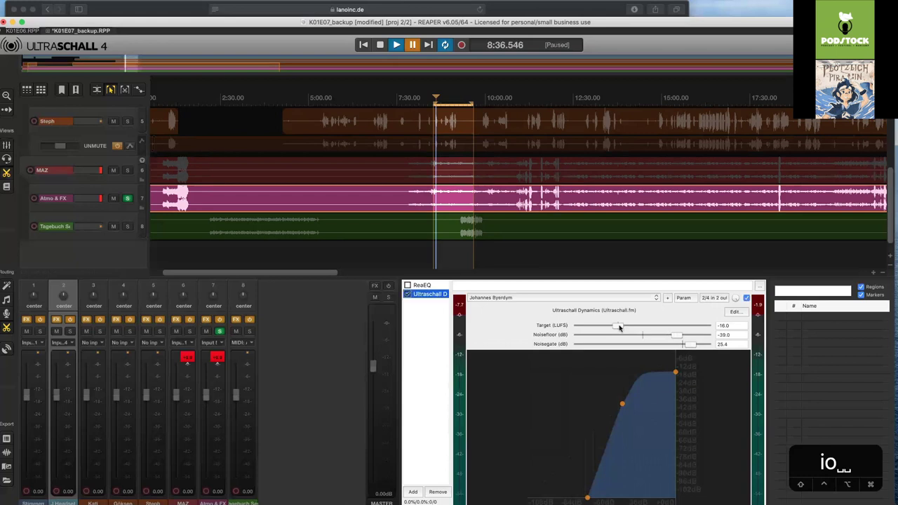
pyautogui.click(544, 325)
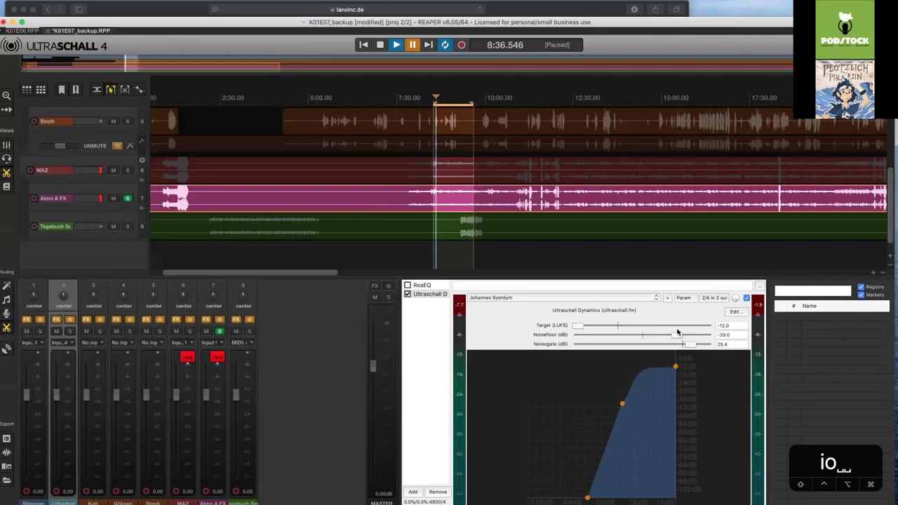
pyautogui.scroll(5, 712, 327)
pyautogui.scroll(5, 723, 328)
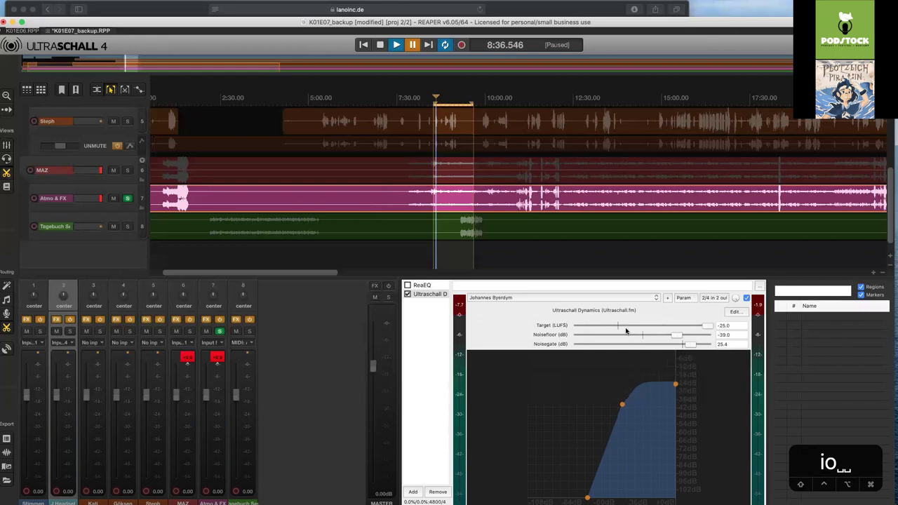
pyautogui.doubleClick(551, 322)
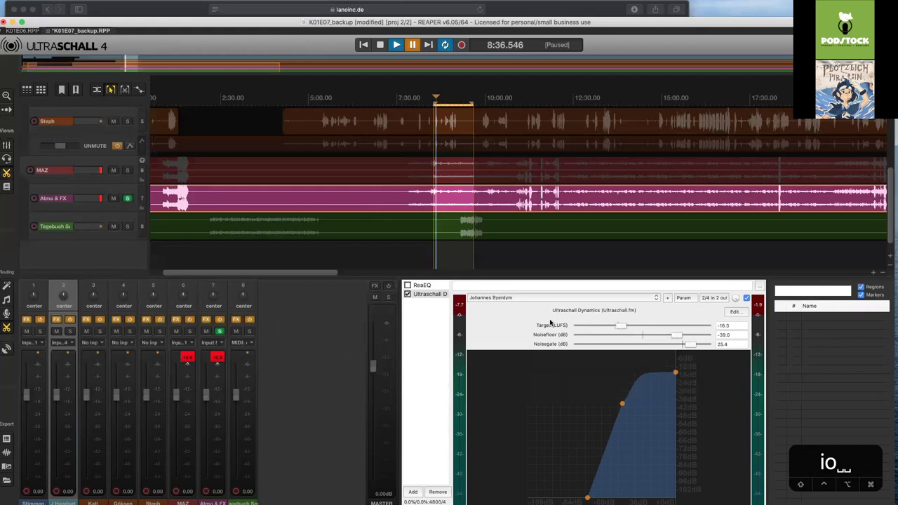
pyautogui.click(407, 296)
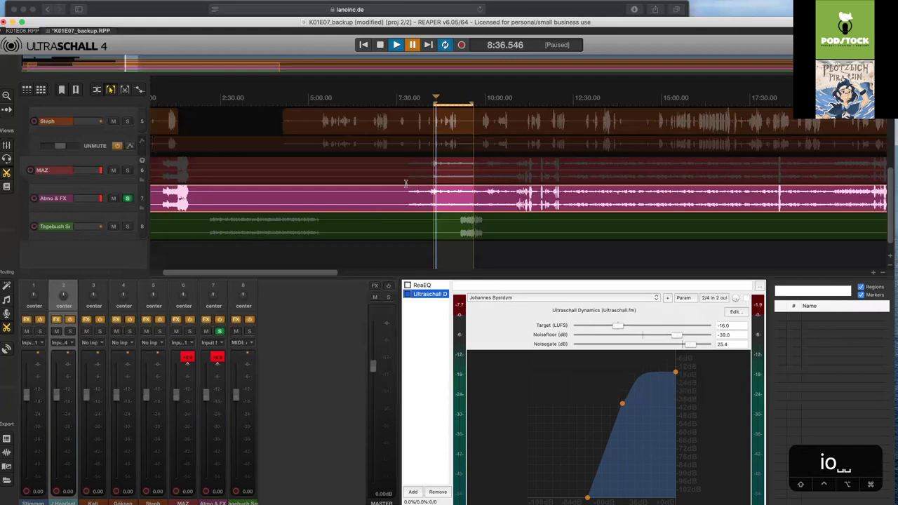
# Try the Atmo & FX item at a volume of -5.01 dB, playing it from 8:31.948, and reset its volume
pyautogui.click(404, 184)
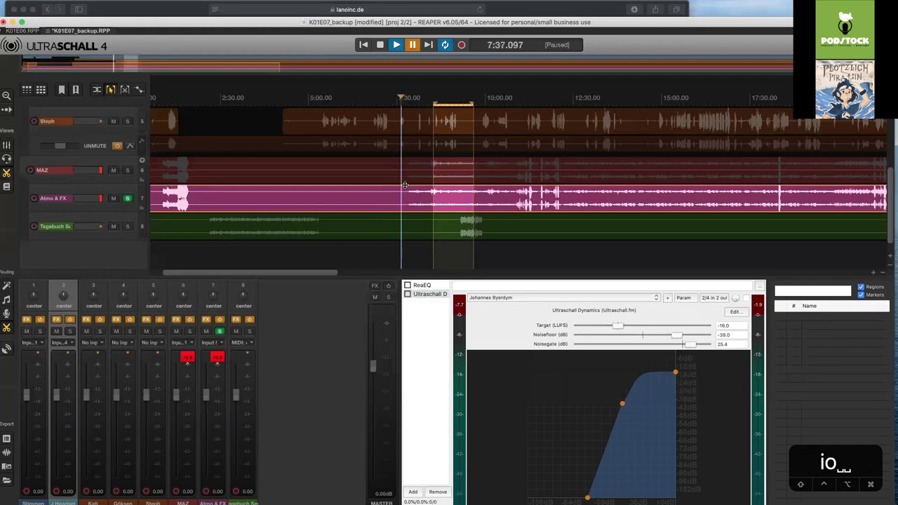
pyautogui.moveTo(404, 192); pyautogui.dragTo(404, 184)
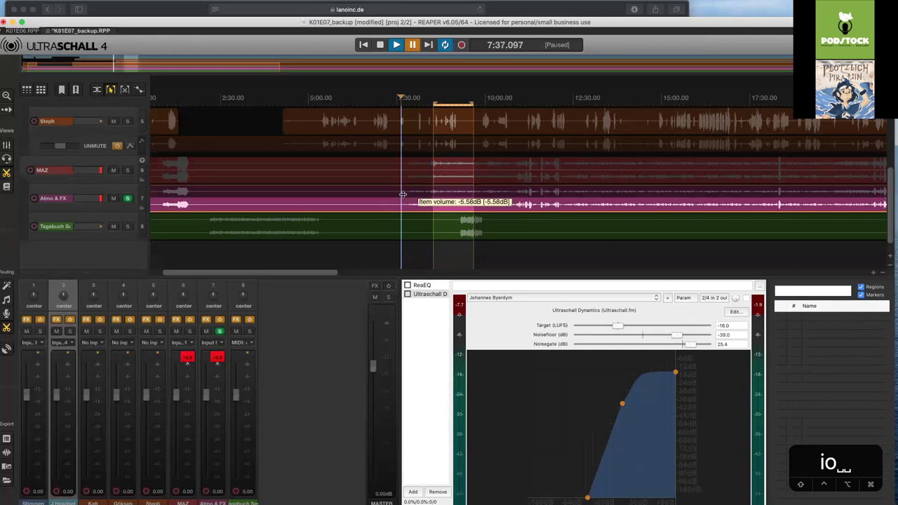
pyautogui.doubleClick(403, 194)
pyautogui.moveTo(403, 197); pyautogui.dragTo(433, 100)
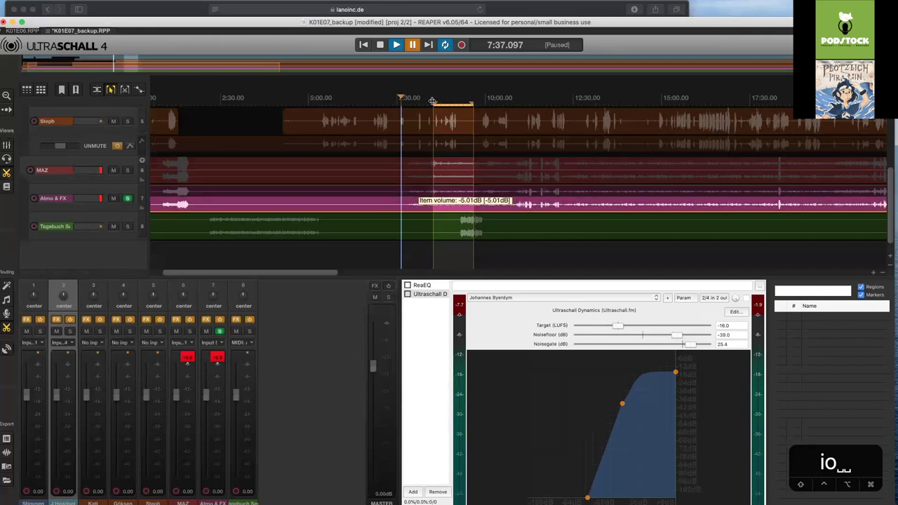
pyautogui.click(433, 100)
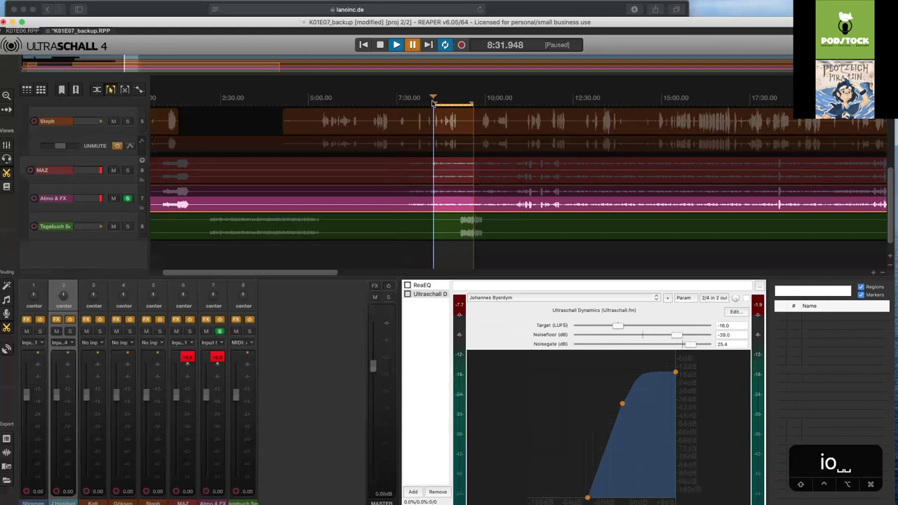
pyautogui.press('space')
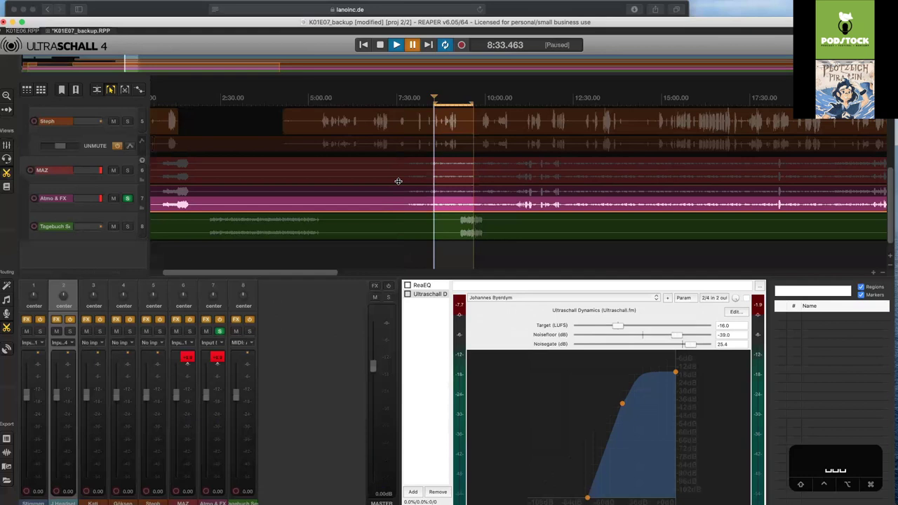
pyautogui.click(406, 203)
pyautogui.click(406, 203)
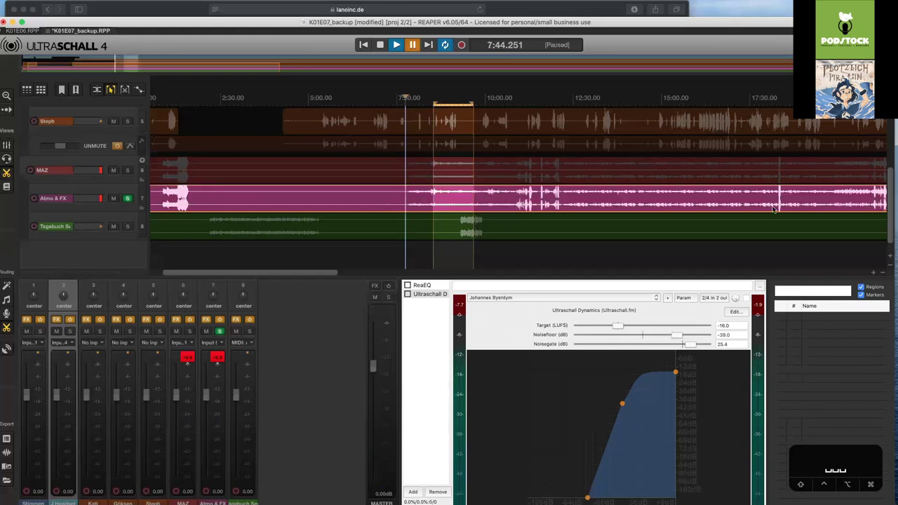
# Split the Atmo & FX item at 7:43.456 and again at 48:41.448, around the quieter middle section
pyautogui.click(647, 188)
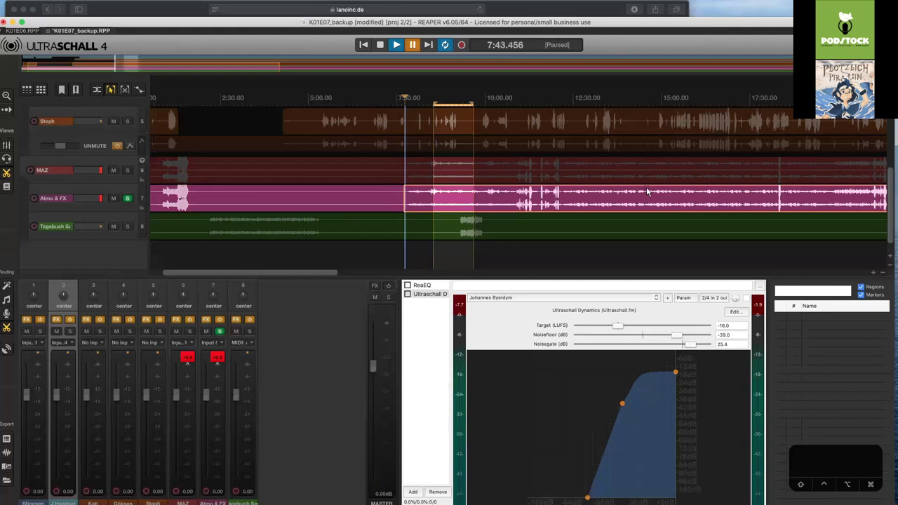
pyautogui.hscroll(10, 647, 188)
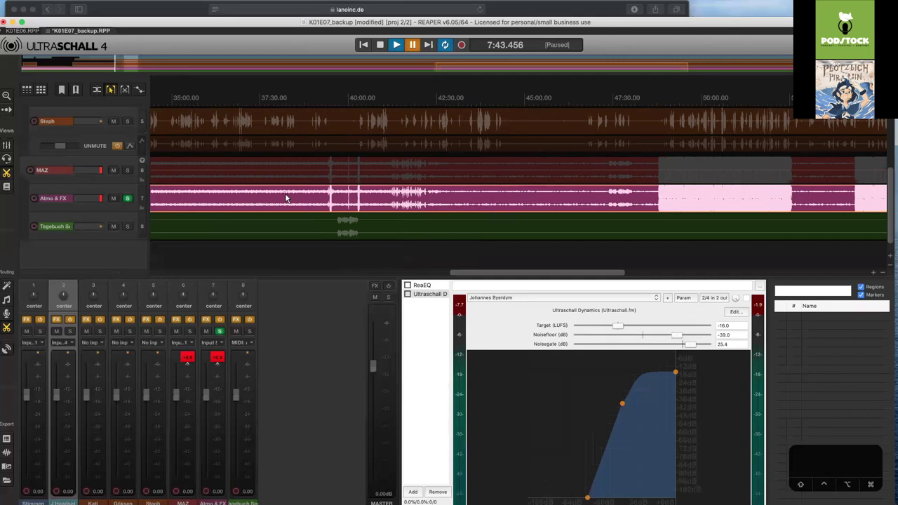
pyautogui.hscroll(5, 285, 199)
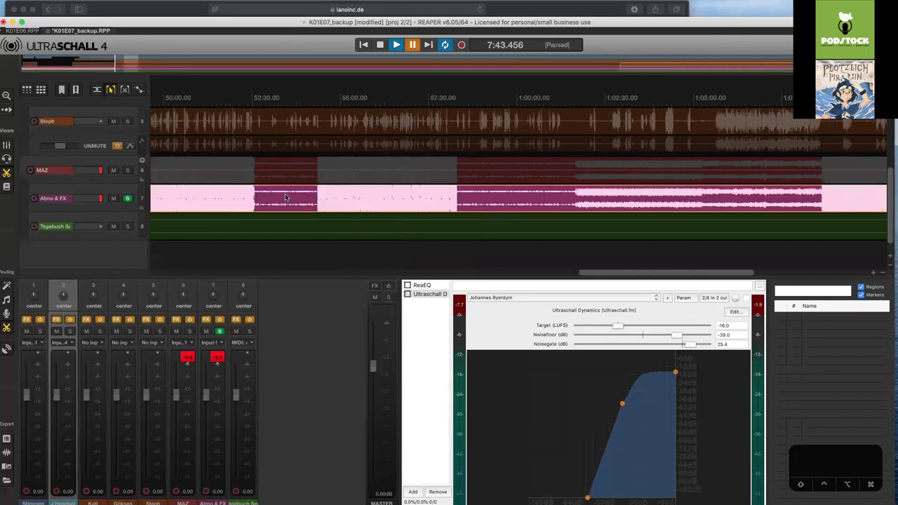
pyautogui.hscroll(-2, 285, 194)
pyautogui.press('Tab')
pyautogui.hscroll(-7, 279, 198)
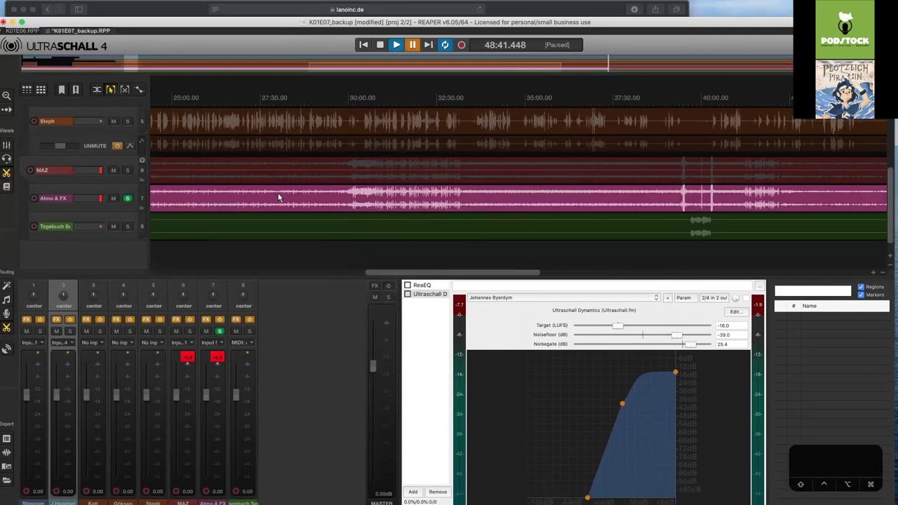
# Select the middle Atmo & FX item that begins at 7:43.456 and remove the time selection
pyautogui.hscroll(-8, 279, 199)
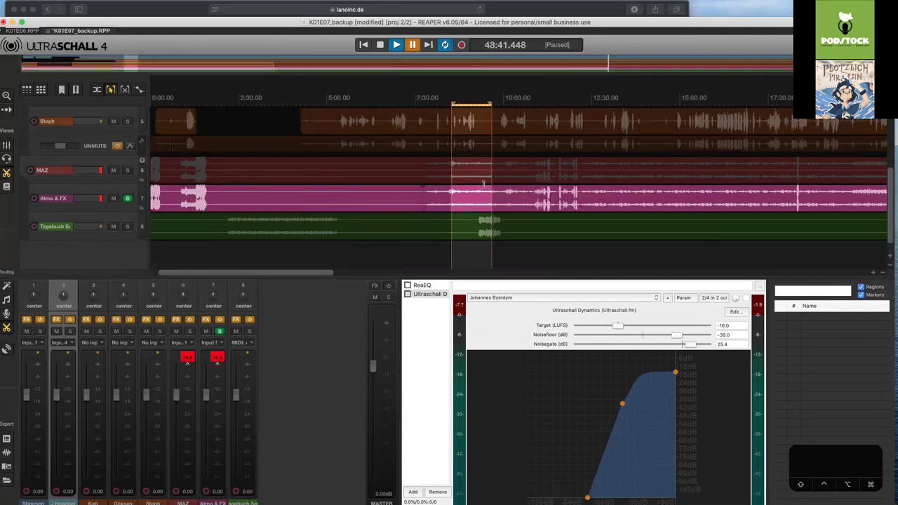
pyautogui.hscroll(1, 482, 184)
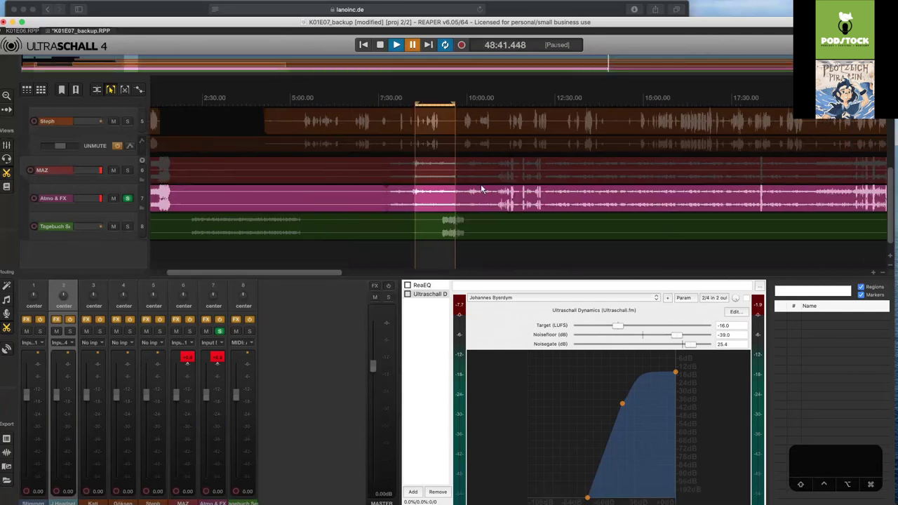
pyautogui.click(482, 201)
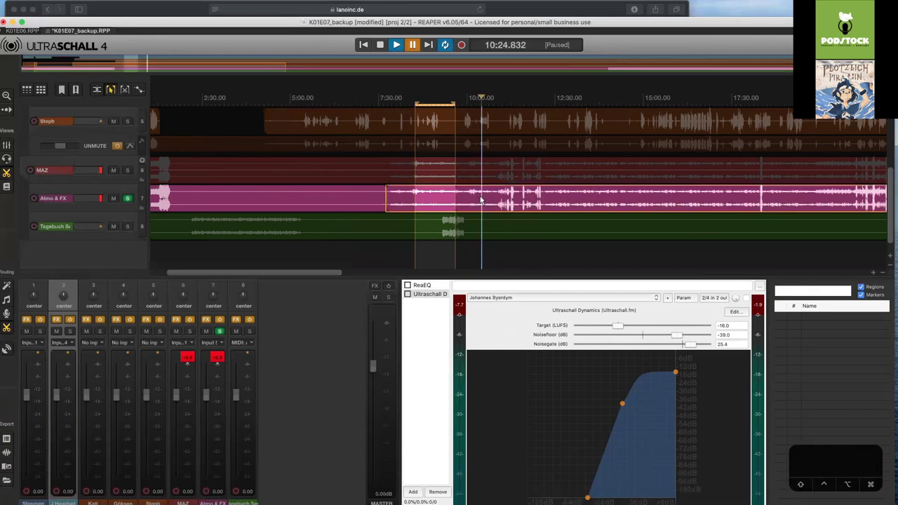
pyautogui.press('Escape')
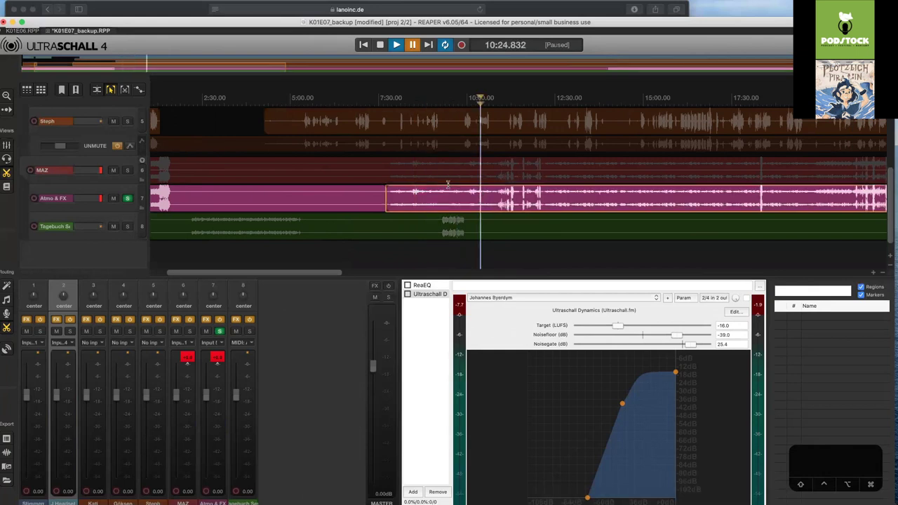
# Try raising the selected Atmo & FX item's volume to 11.08 dB and restore it to 0.00 dB
pyautogui.moveTo(448, 196); pyautogui.dragTo(448, 198)
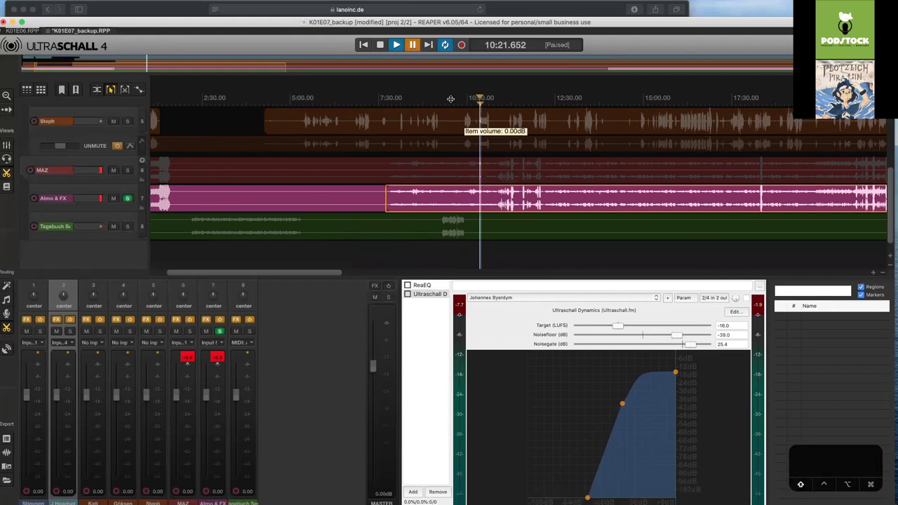
pyautogui.moveTo(450, 99); pyautogui.dragTo(451, 99)
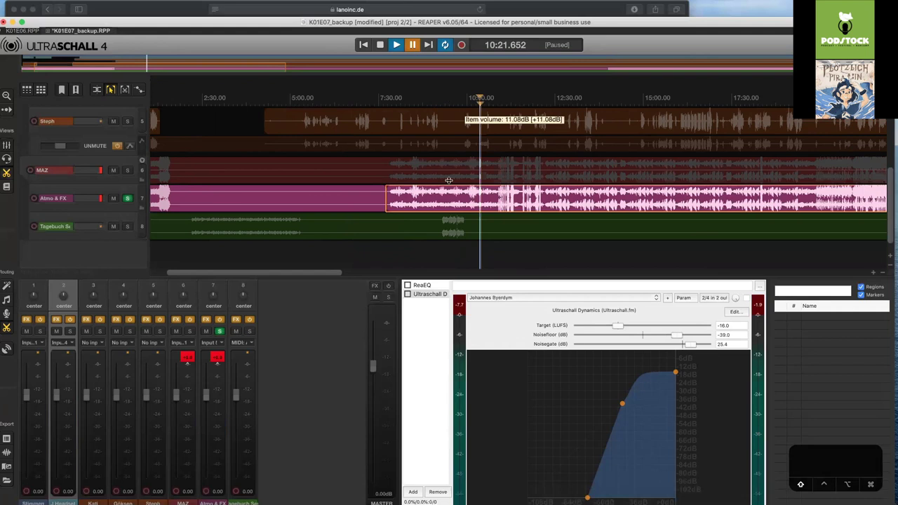
pyautogui.moveTo(449, 181); pyautogui.dragTo(448, 184)
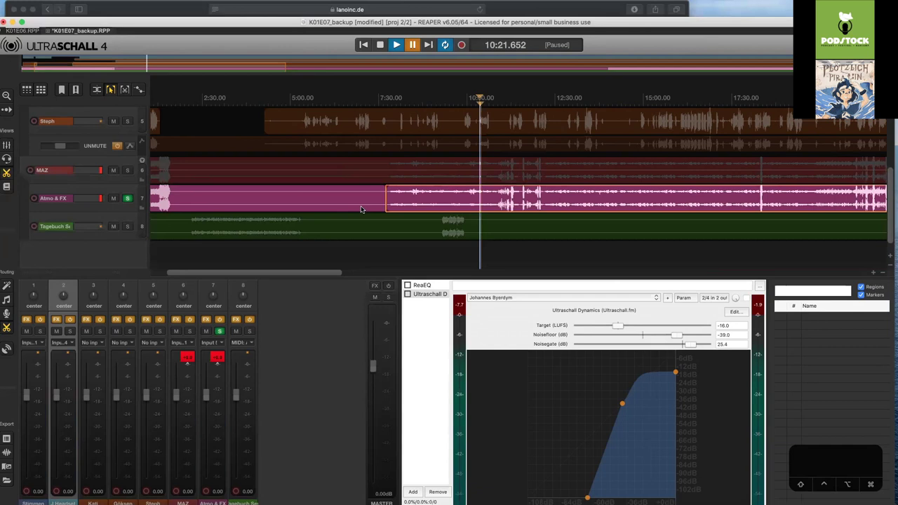
pyautogui.scroll(-1, 361, 209)
pyautogui.press('h')
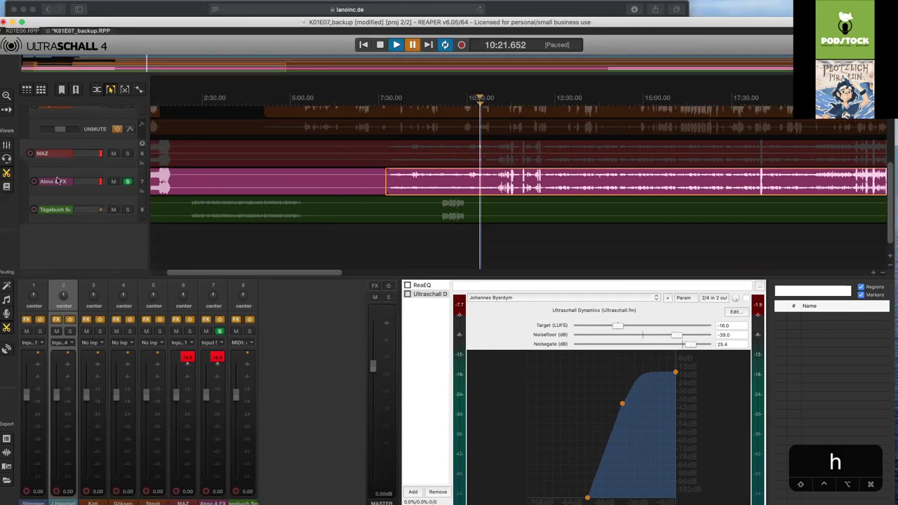
pyautogui.press('h')
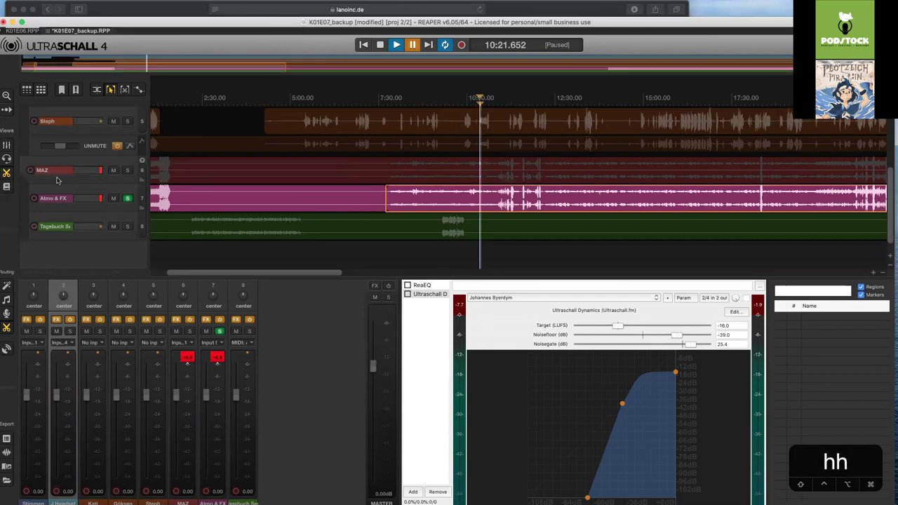
pyautogui.press('h')
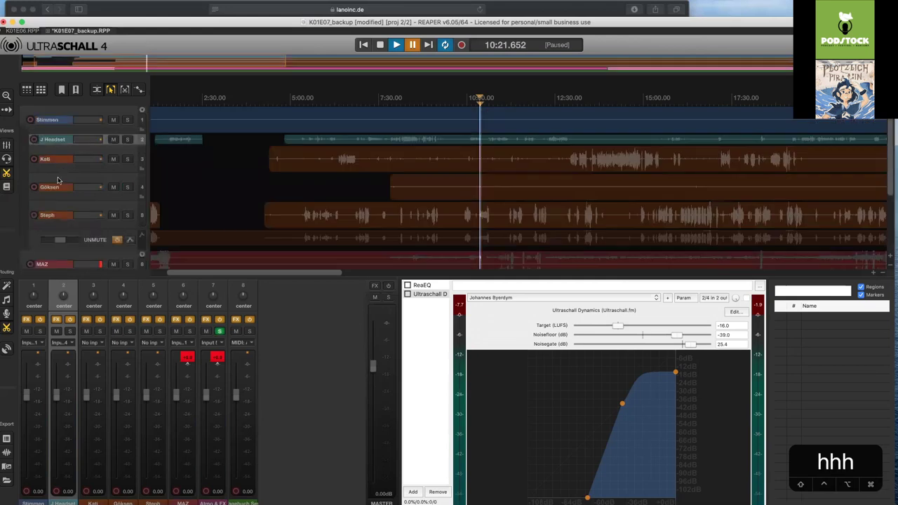
pyautogui.press('h')
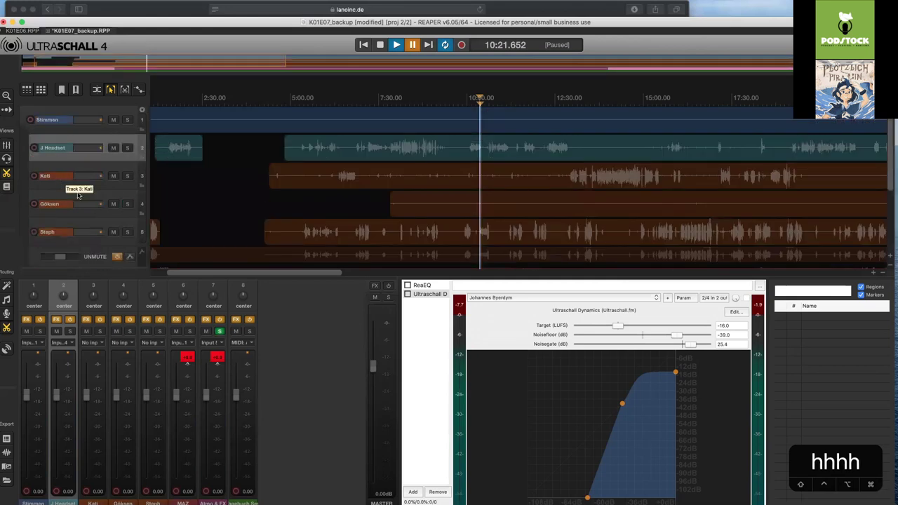
# Reduce all tracks in the project to their compact height and take the Atmo & FX track out of solo
pyautogui.click(81, 196)
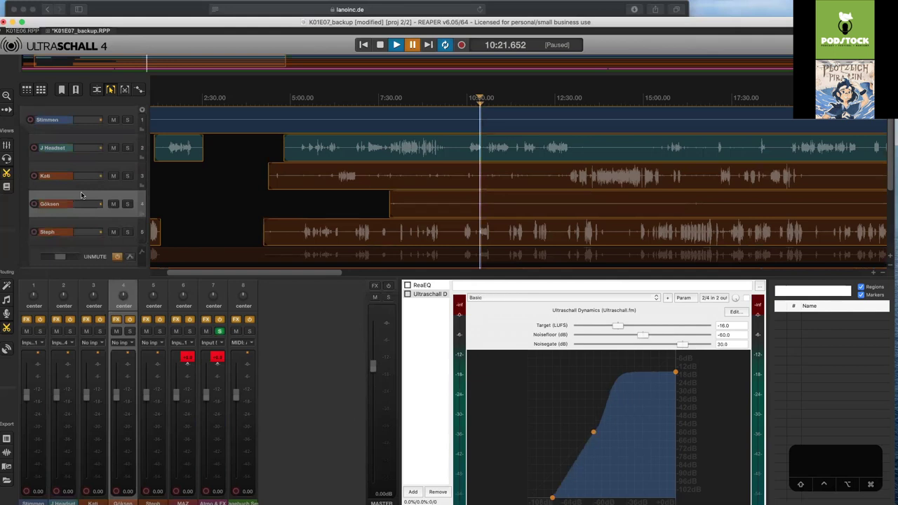
pyautogui.keyDown('ctrl'); pyautogui.click(80, 195); pyautogui.keyUp('ctrl')
pyautogui.press('h')
pyautogui.press('h')
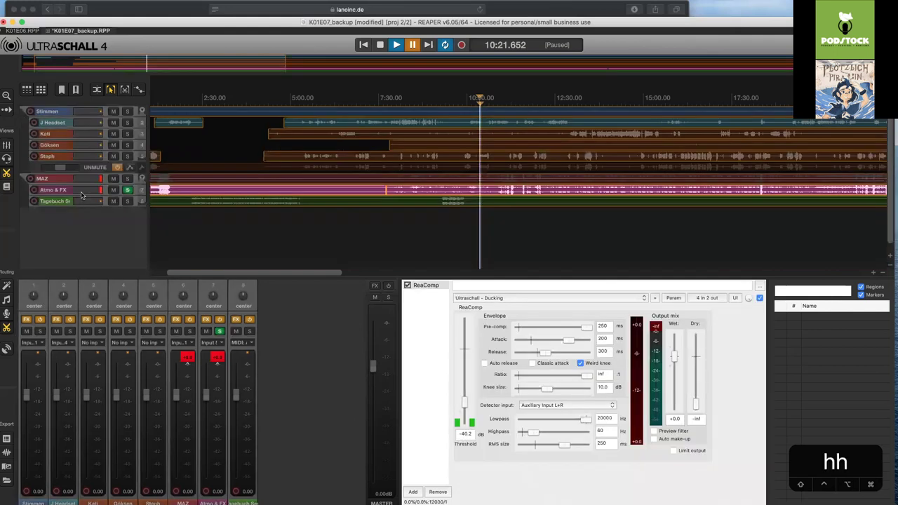
pyautogui.press('h')
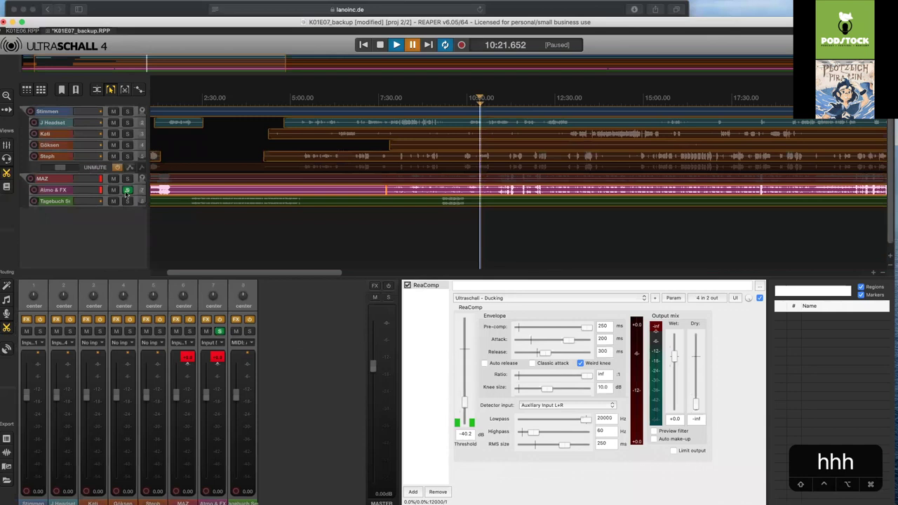
pyautogui.click(127, 192)
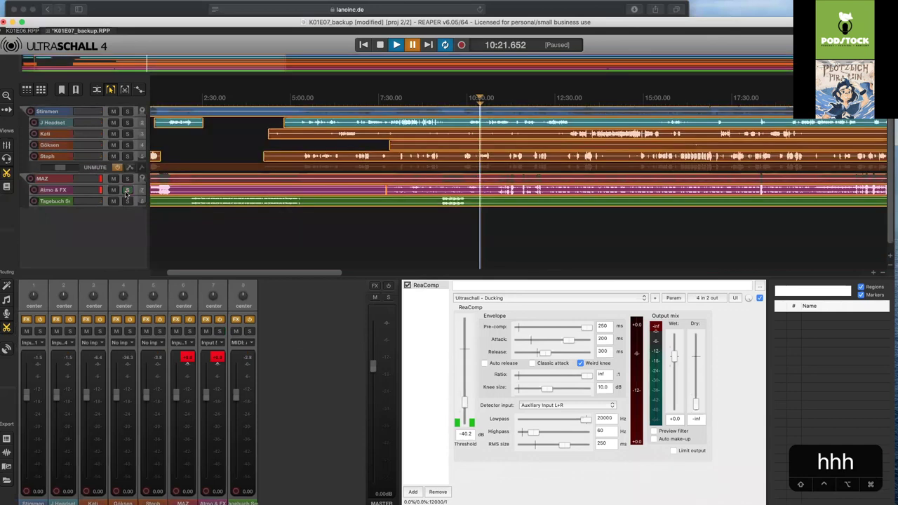
# Magnify the displayed waveforms and enlarge the track heights to inspect the voice and MAZ tracks
pyautogui.hotkey('alt', 'h')
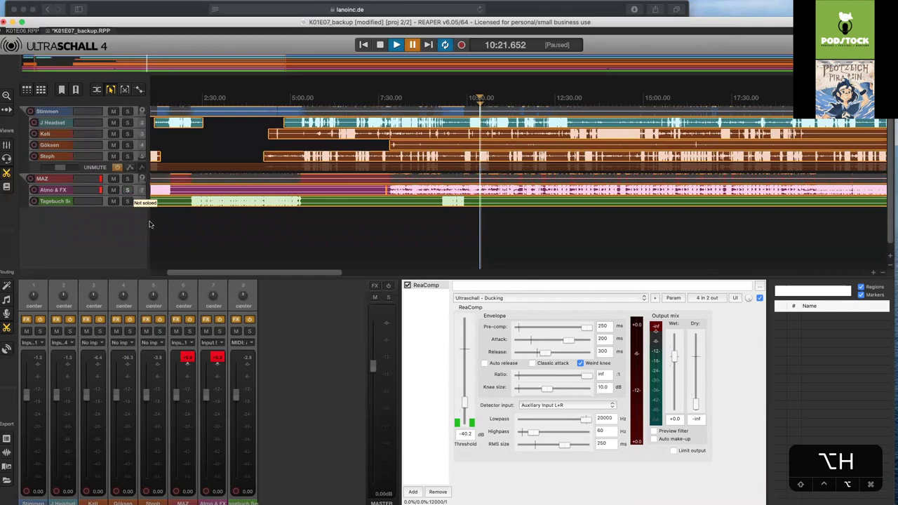
pyautogui.press('h')
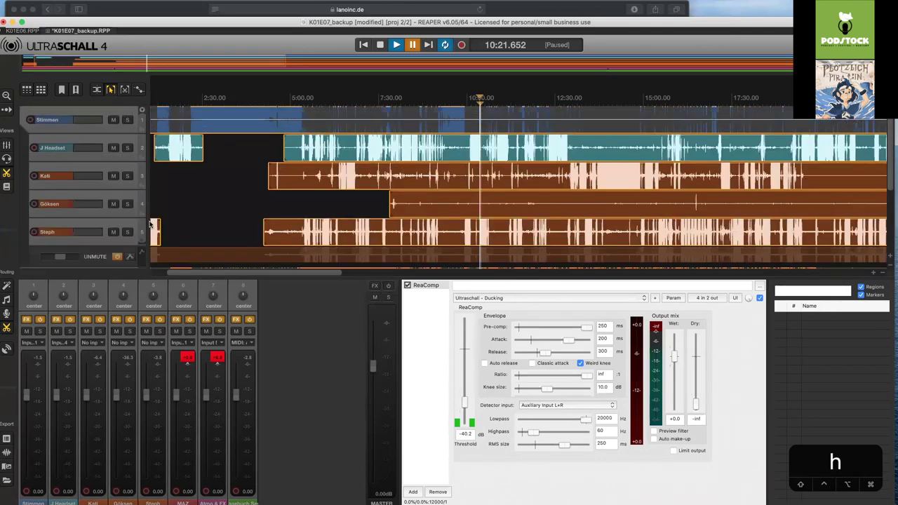
pyautogui.press('alt')
pyautogui.scroll(-4, 83, 186)
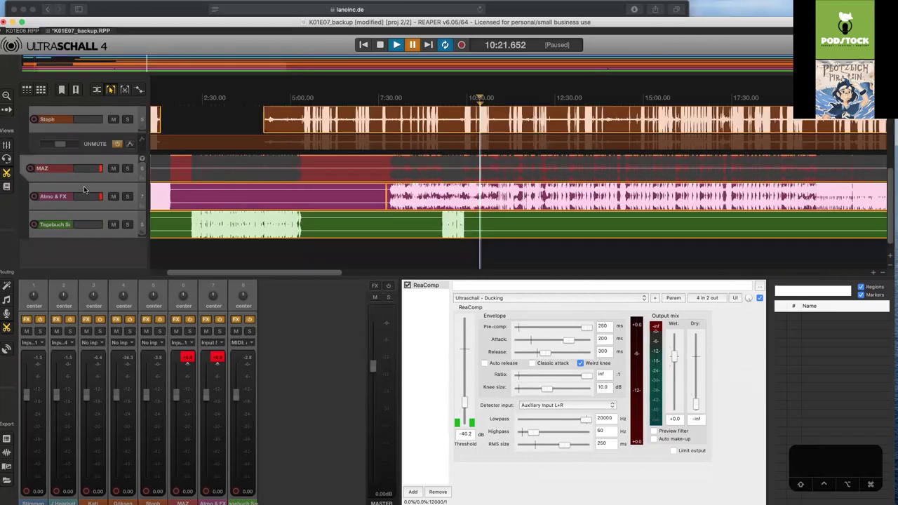
pyautogui.scroll(4, 84, 188)
pyautogui.scroll(-3, 91, 185)
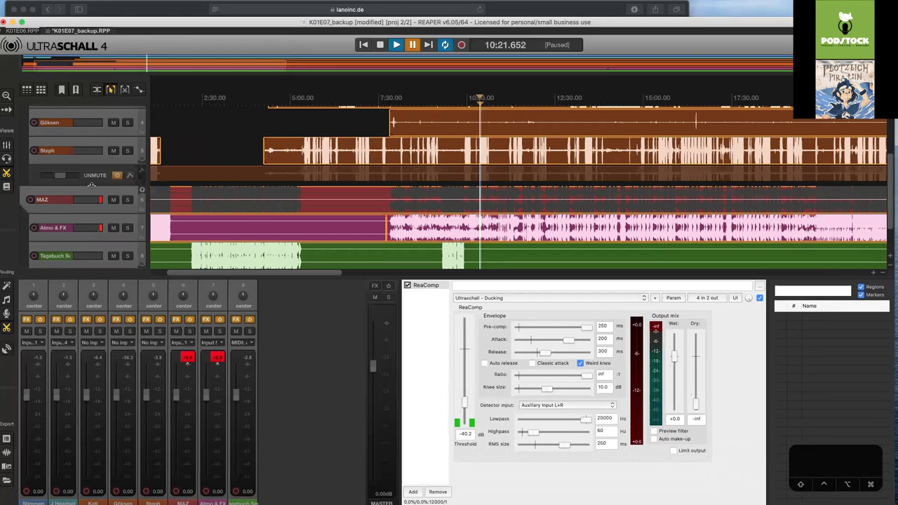
pyautogui.scroll(10, 92, 185)
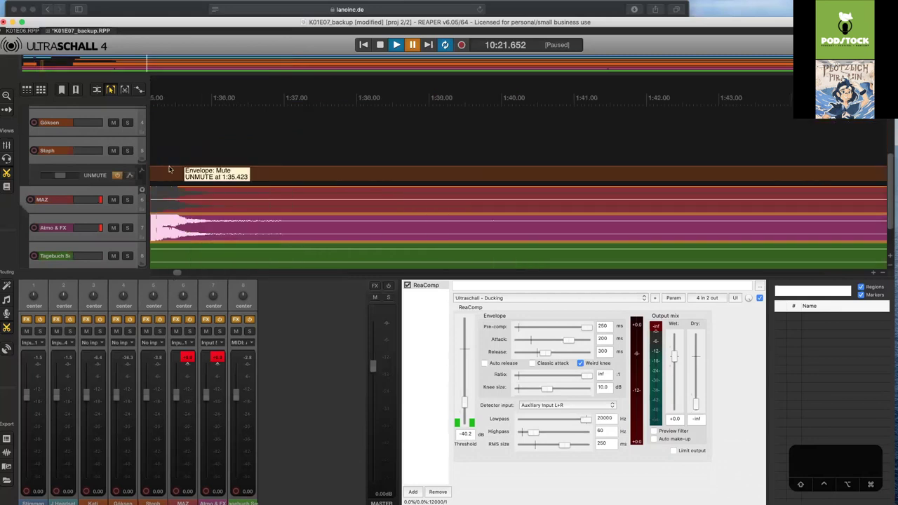
# Return the tracks to the compact height and zoom the timeline out to an overview of roughly the first half hour
pyautogui.hotkey('alt', 'h')
pyautogui.press('h')
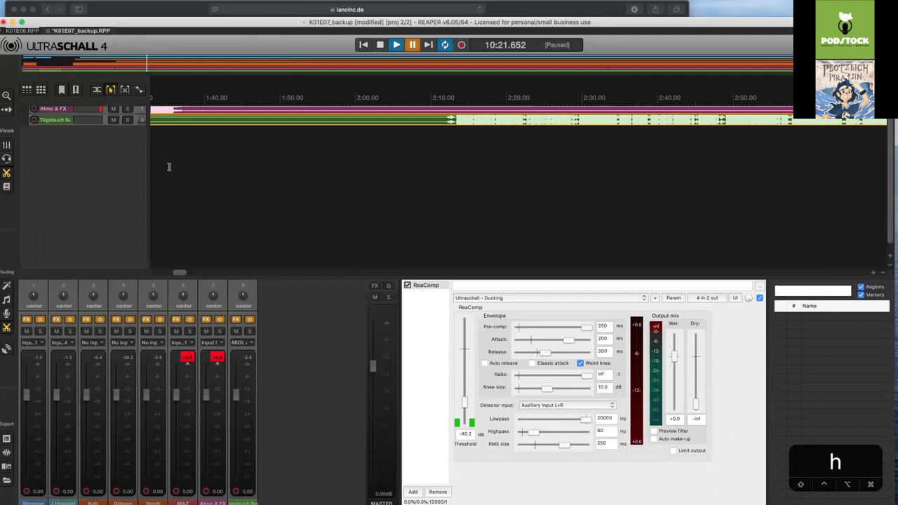
pyautogui.press('h')
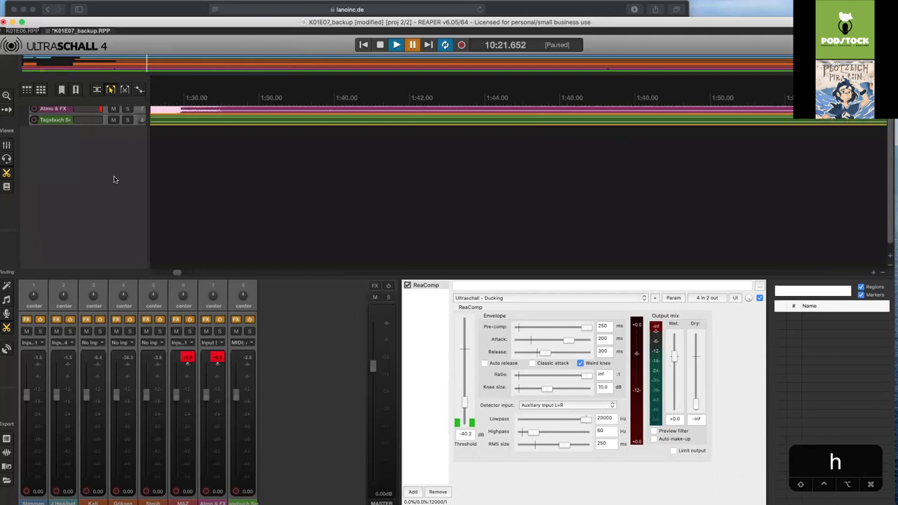
pyautogui.scroll(3, 115, 179)
pyautogui.press('alt+super')
pyautogui.press('alt+super')
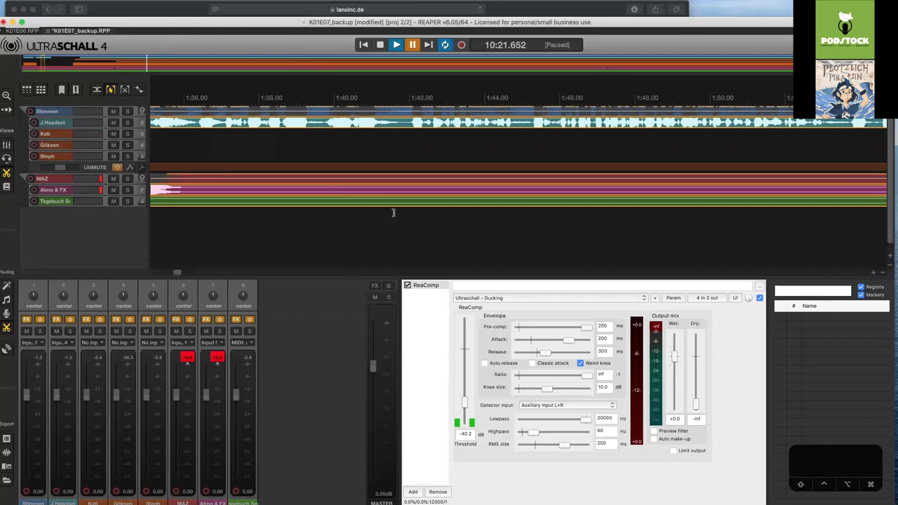
pyautogui.hscroll(-10, 394, 213)
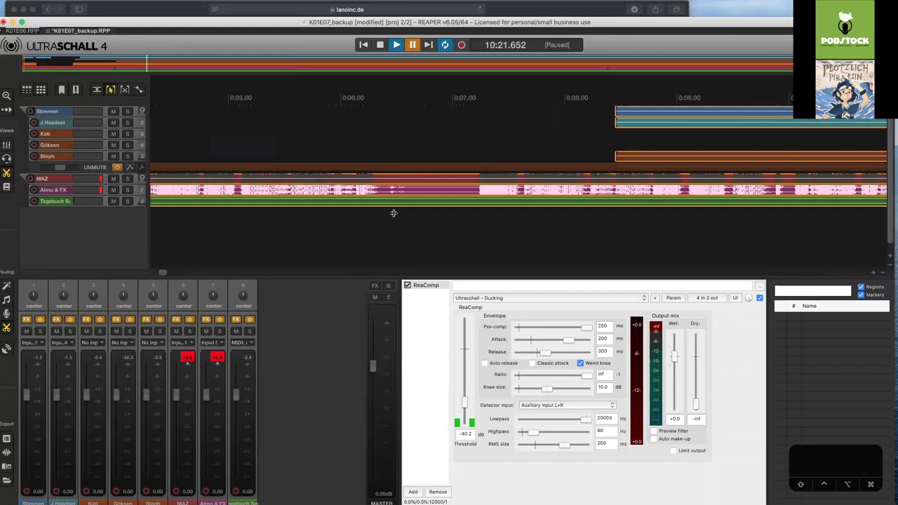
pyautogui.hscroll(5, 494, 278)
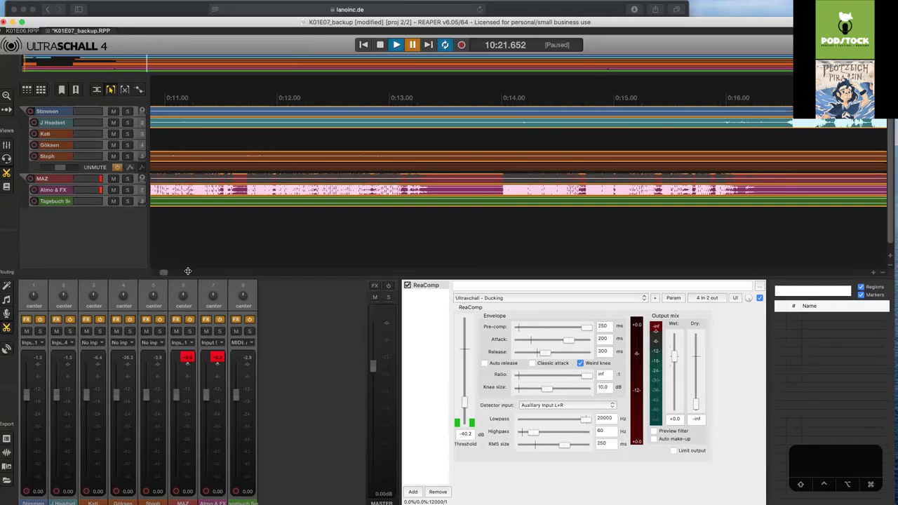
pyautogui.hotkey('ctrl', 'pagedown')
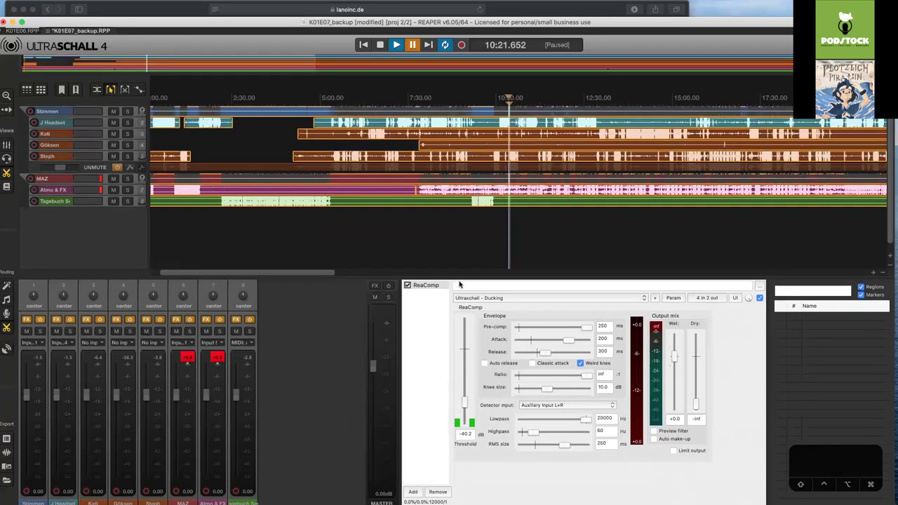
pyautogui.press('-')
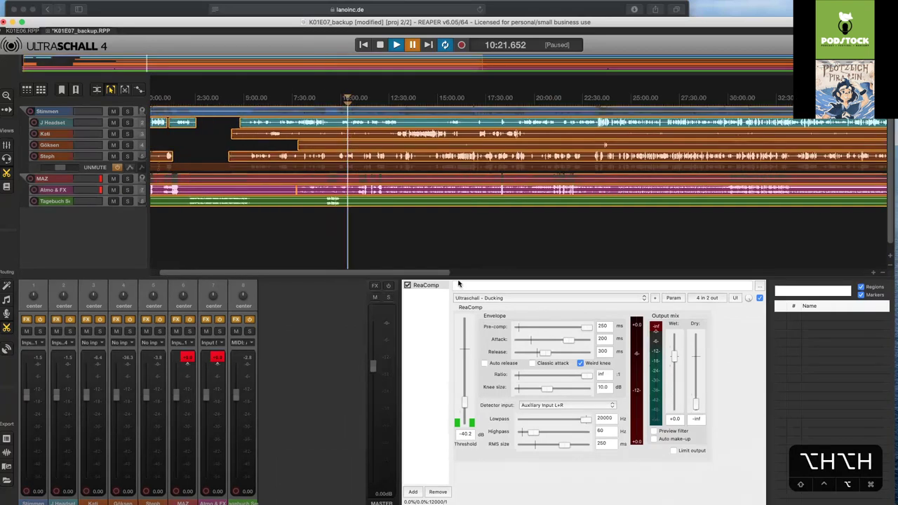
# Enlarge the track heights and cycle through the waveform magnification levels, ending on the normal waveform size
pyautogui.hotkey('ctrl', 'a')
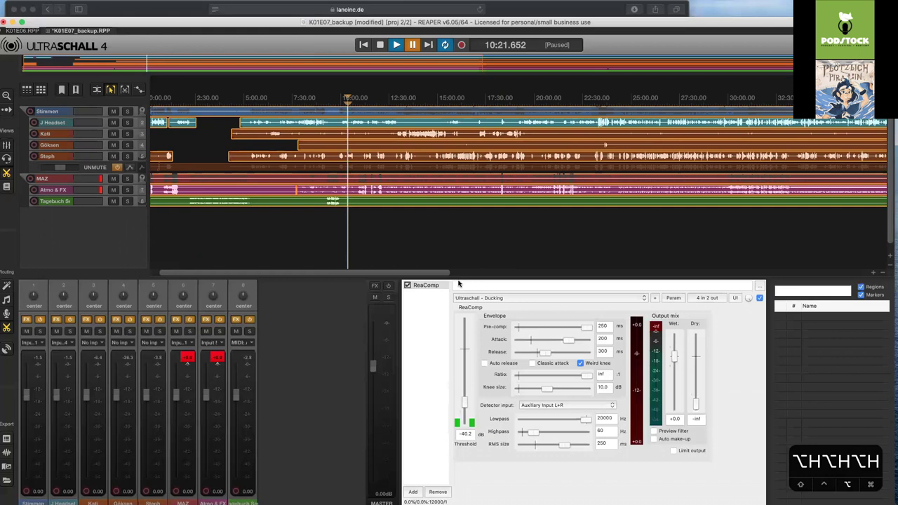
pyautogui.press('h')
pyautogui.hotkey('alt', 'h')
pyautogui.hotkey('alt', 'h')
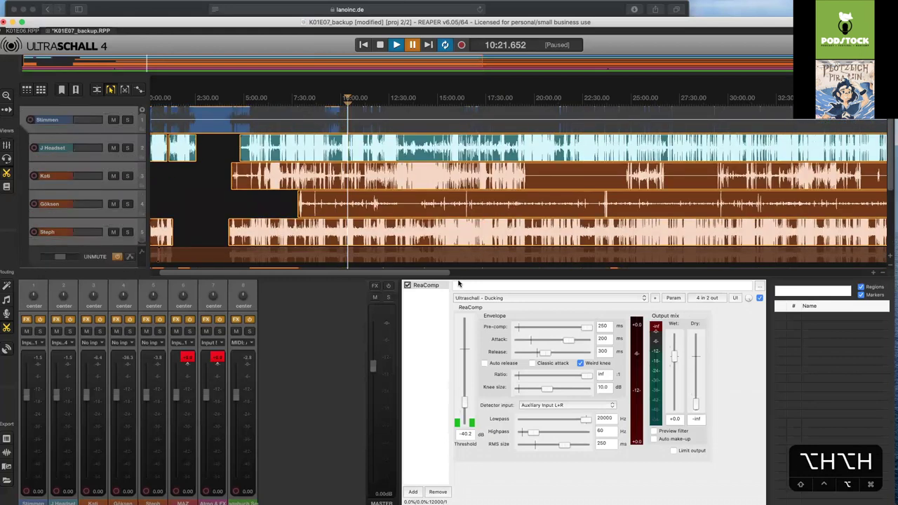
pyautogui.hotkey('alt', 'h')
pyautogui.hotkey('alt', 'h')
pyautogui.hotkey('alt', 'h')
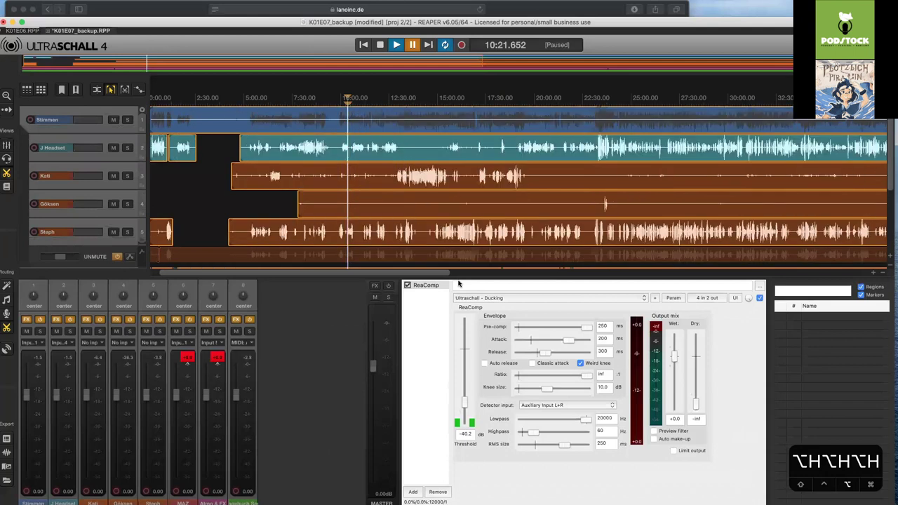
pyautogui.hotkey('alt', 'h')
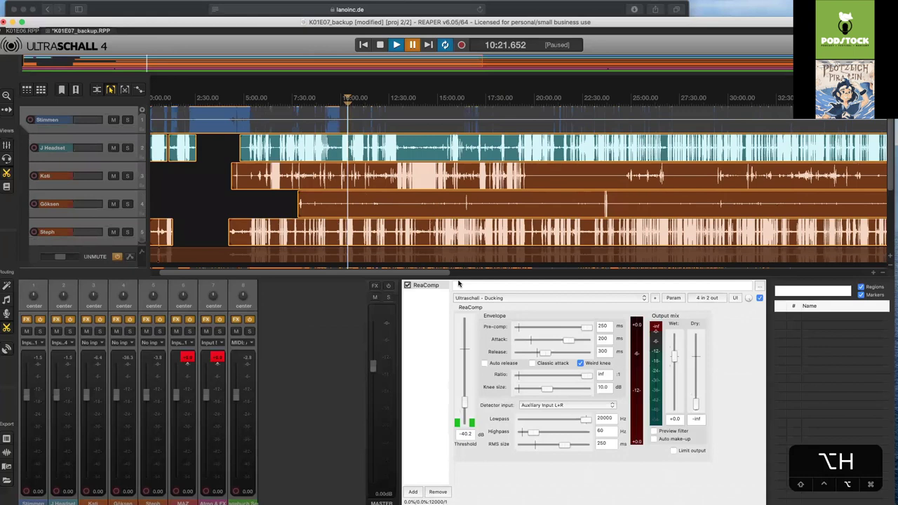
pyautogui.hotkey('alt', 'h')
pyautogui.hotkey('alt', 'h')
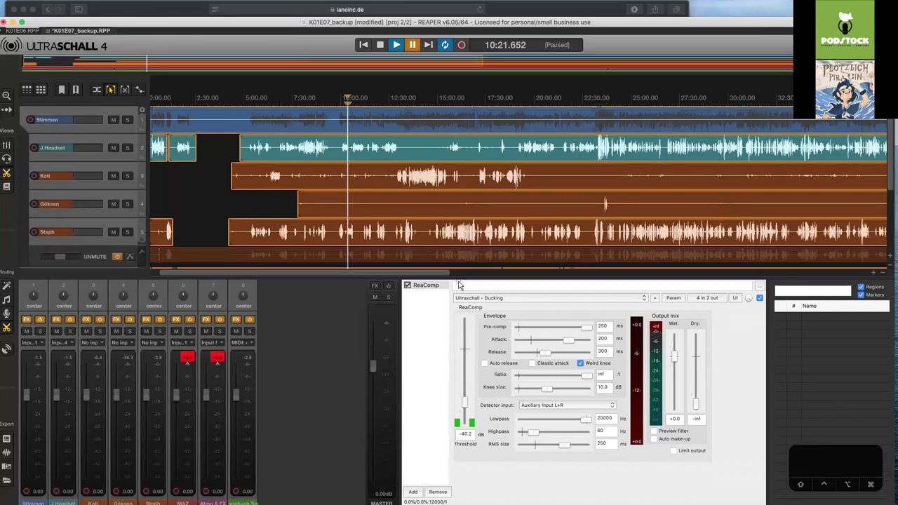
# Switch the waveforms to the rectified one-sided display and back to the symmetric display
pyautogui.rightClick(424, 174)
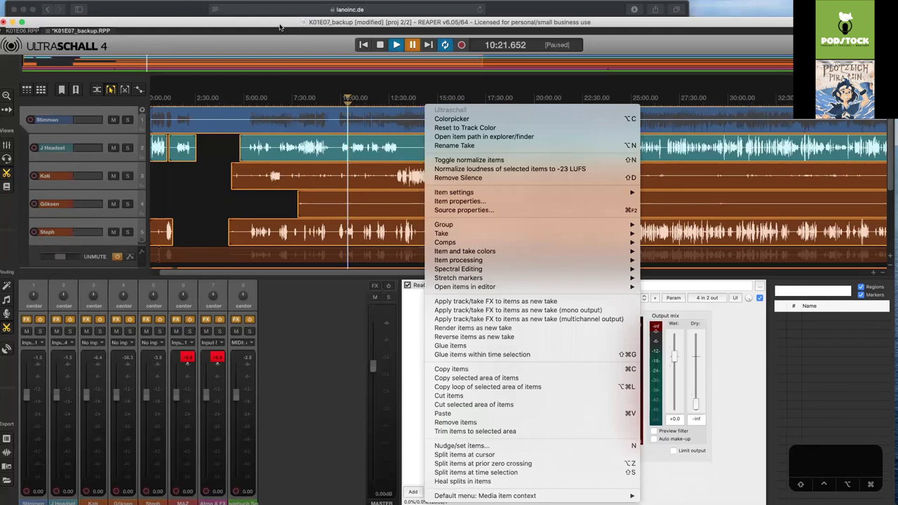
pyautogui.press('Escape')
pyautogui.press('alt')
pyautogui.press('shift')
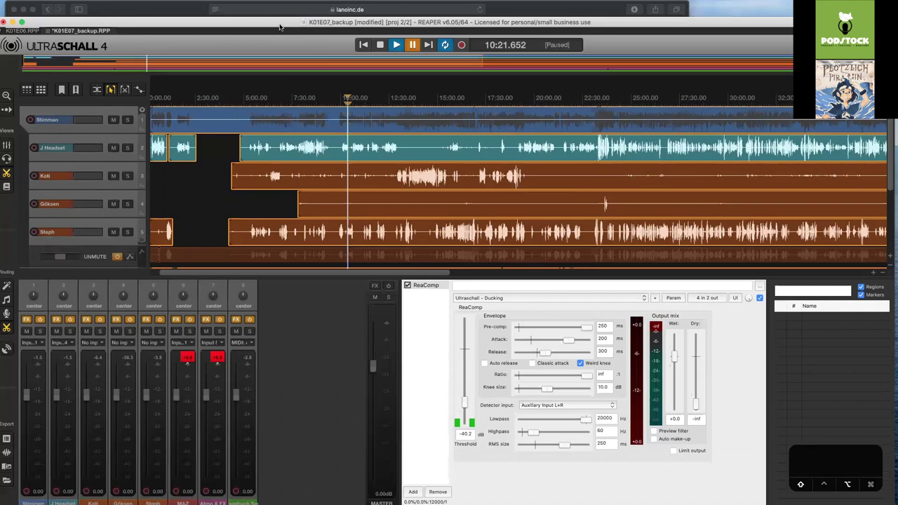
pyautogui.hotkey('alt', 'shift', 'h')
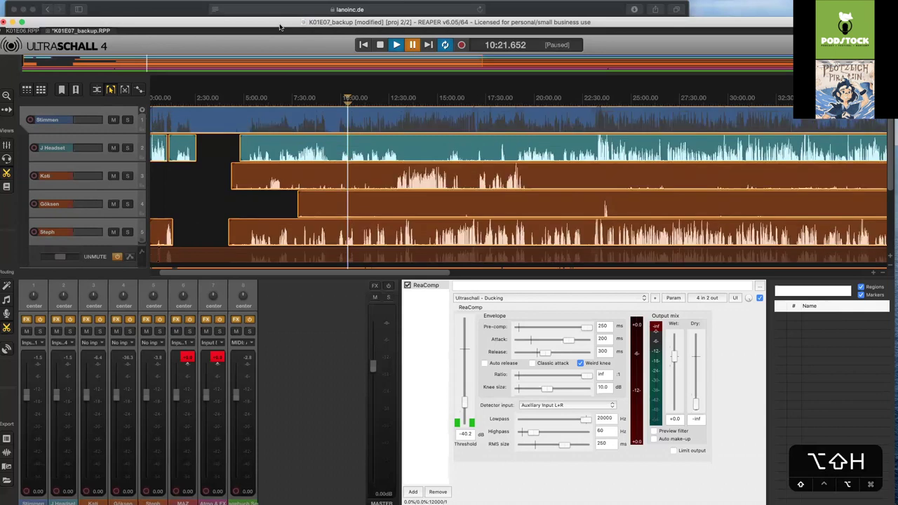
pyautogui.hotkey('alt', 'shift', 'h')
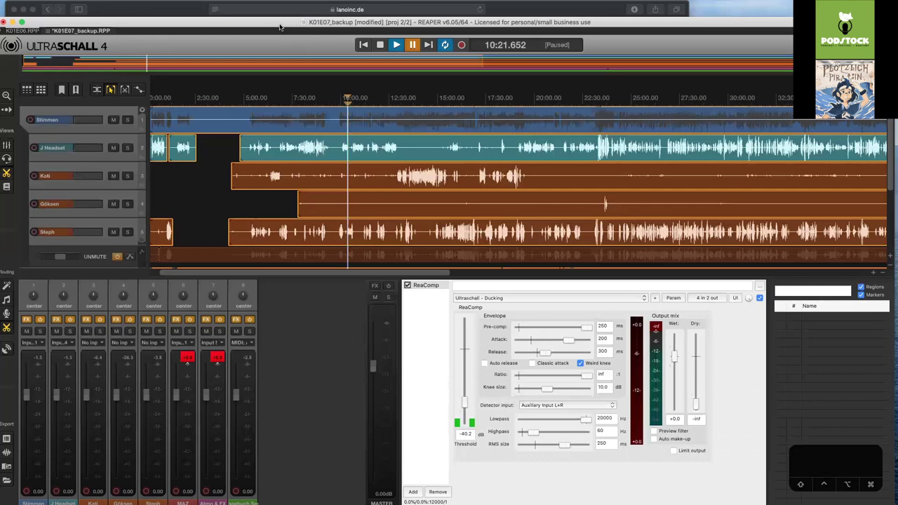
# Hide the docked mixer, effect and marker views so the tracks fill the window, keeping the enlarged track height
pyautogui.press('alt')
pyautogui.hotkey('alt', 'd')
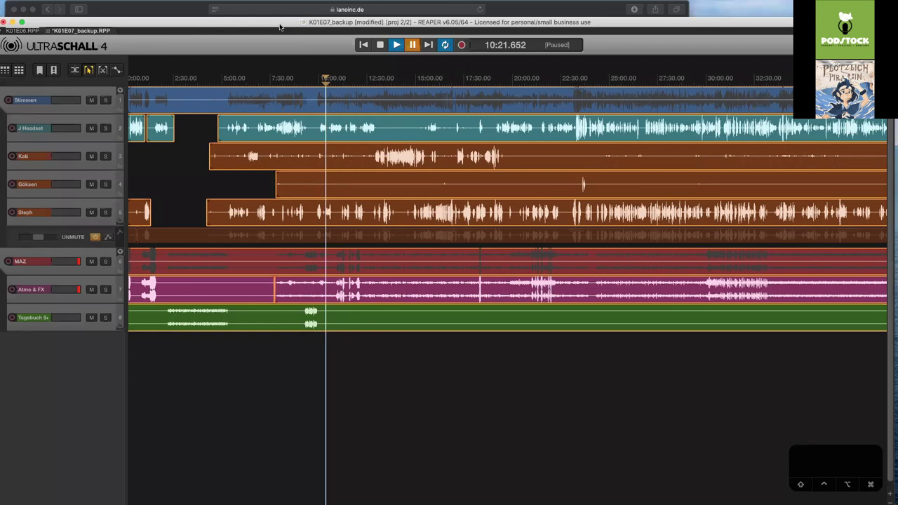
pyautogui.press('h')
pyautogui.press('h')
pyautogui.moveTo(77, 331); pyautogui.dragTo(82, 405)
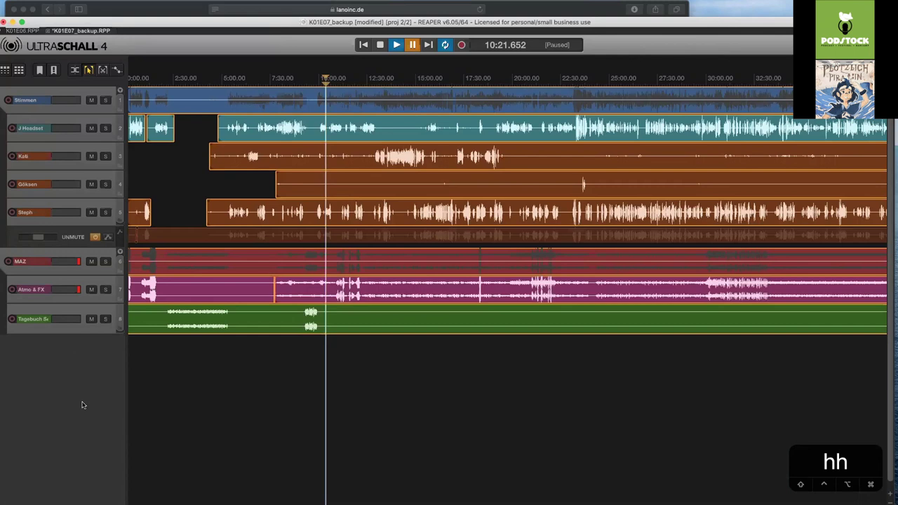
# Demonstrate rectified waveforms at several magnification levels, then restore the symmetric display at normal size
pyautogui.hotkey('alt', 'shift', 'h')
pyautogui.hotkey('alt', 'shift', 'h')
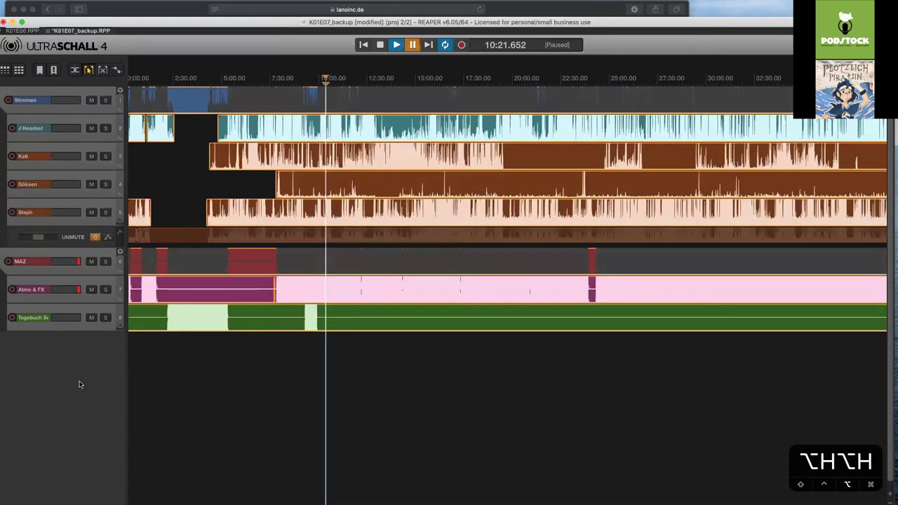
pyautogui.hotkey('alt', 'h')
pyautogui.press('shift')
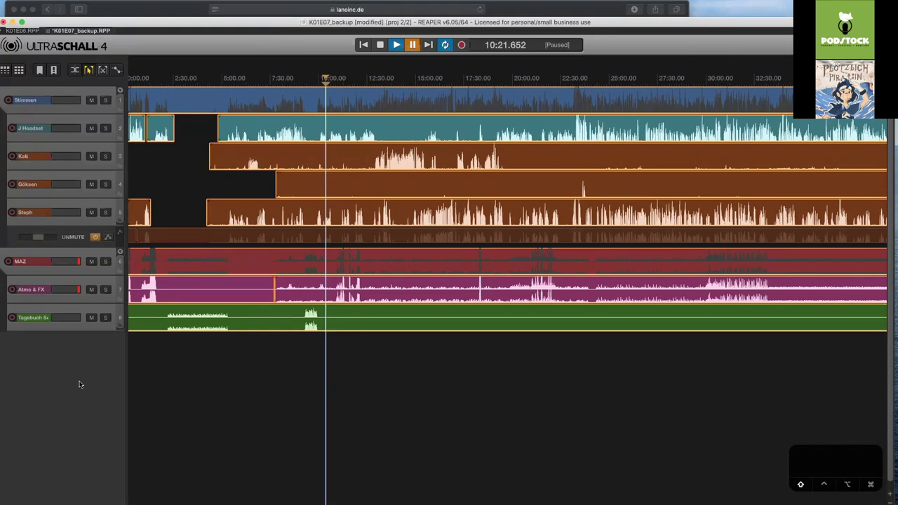
pyautogui.hotkey('alt', 'h')
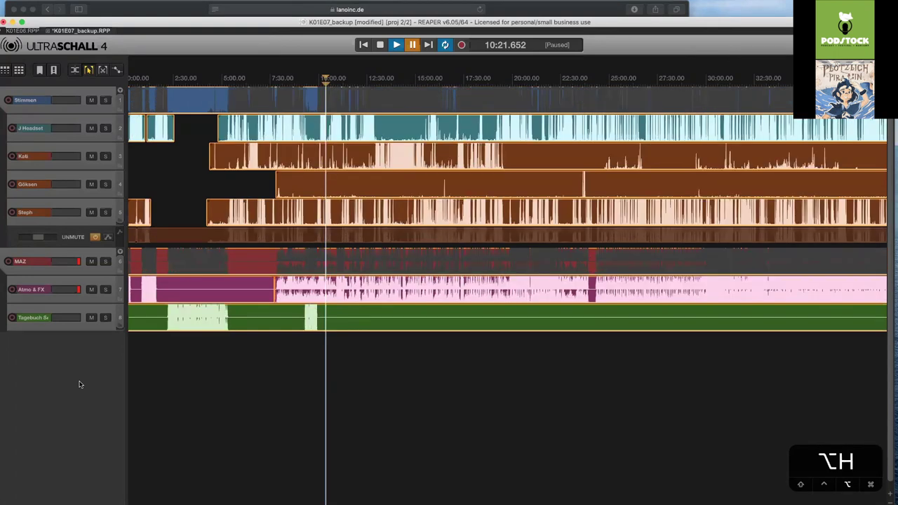
pyautogui.hotkey('alt', 'h')
pyautogui.hotkey('alt', 'h')
pyautogui.press('shift')
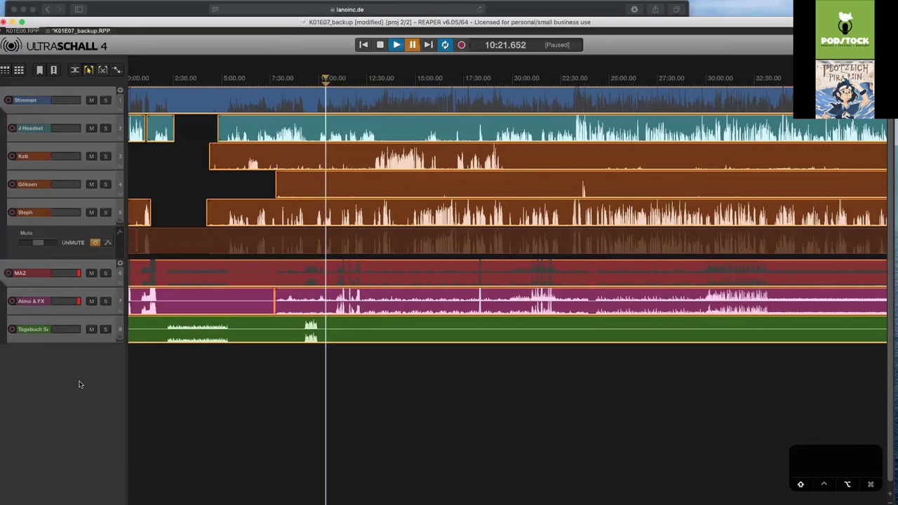
pyautogui.hotkey('alt', 'h')
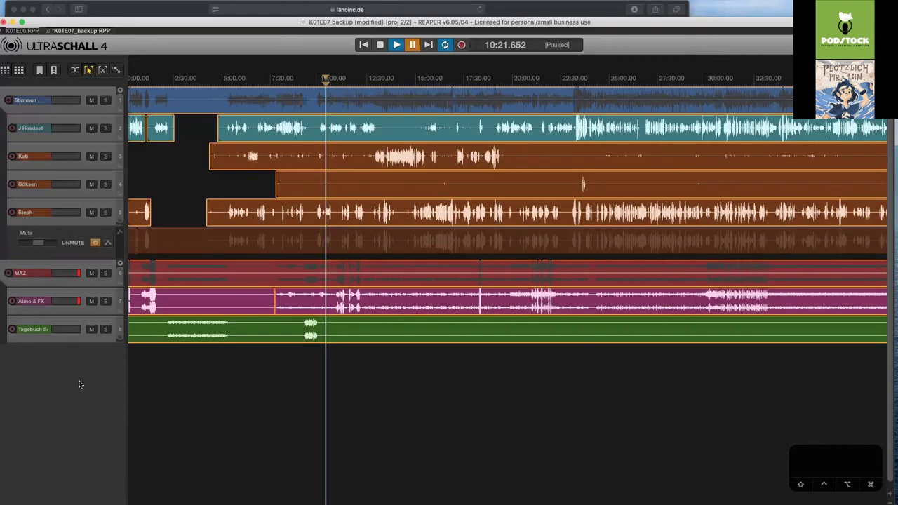
# Increase the vertical track zoom gradually until all eight tracks fill the height of the window
pyautogui.press('super')
pyautogui.scroll(-1, 79, 384)
pyautogui.scroll(1, 79, 384)
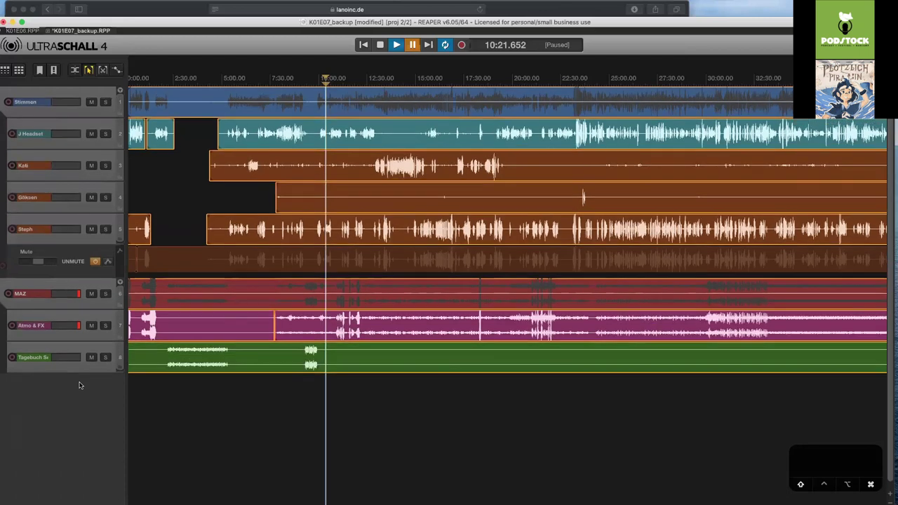
pyautogui.scroll(2, 79, 384)
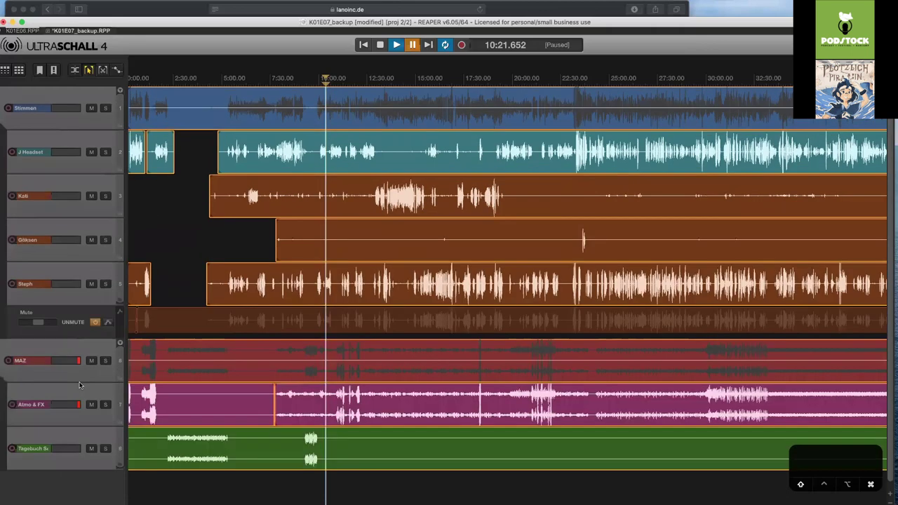
pyautogui.scroll(1, 79, 384)
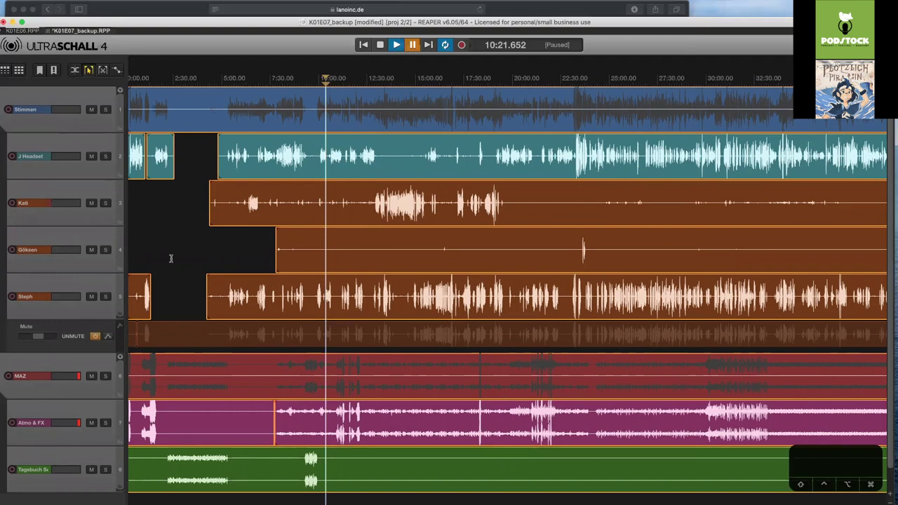
# Look up which action is assigned to the D shortcut in the Actions list
pyautogui.hscroll(-1, 171, 258)
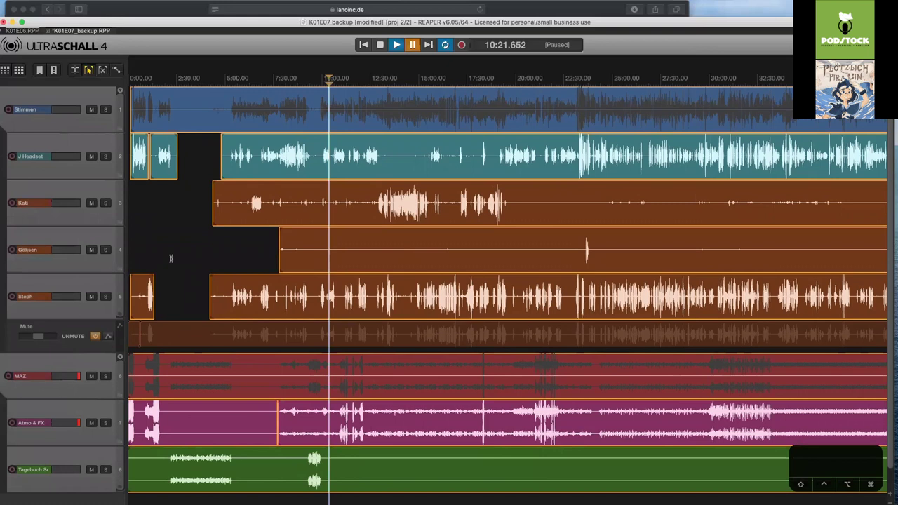
pyautogui.hscroll(3, 170, 259)
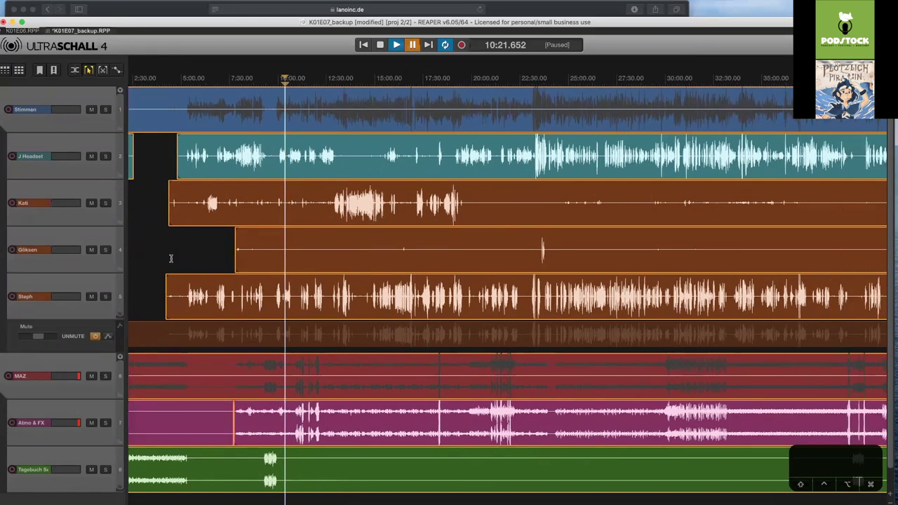
pyautogui.press('?')
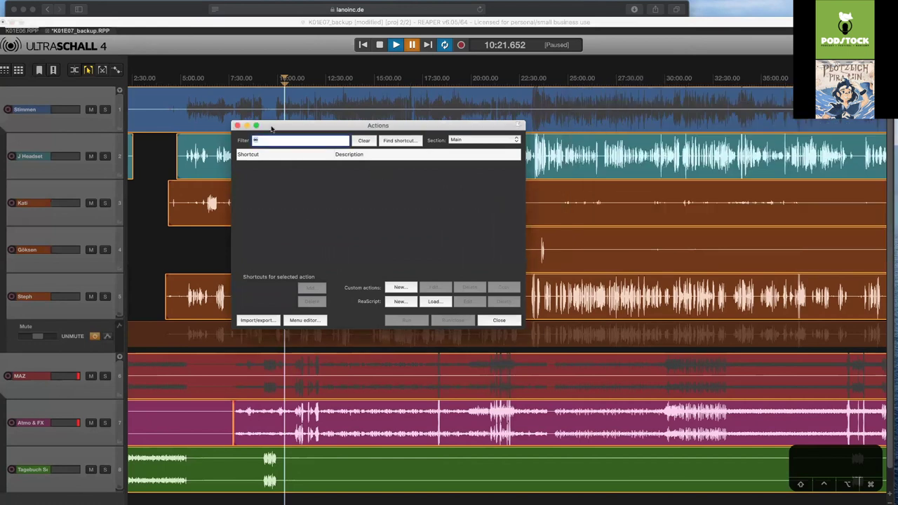
pyautogui.click(394, 142)
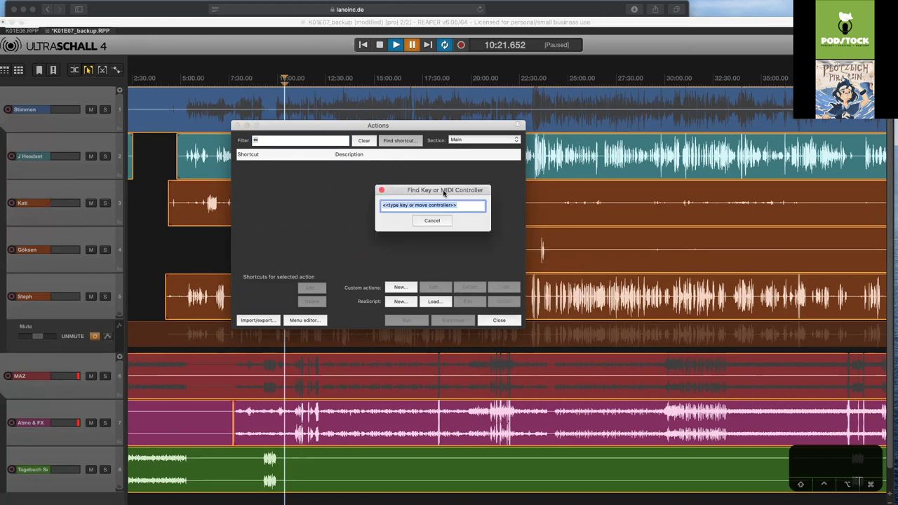
pyautogui.press('d')
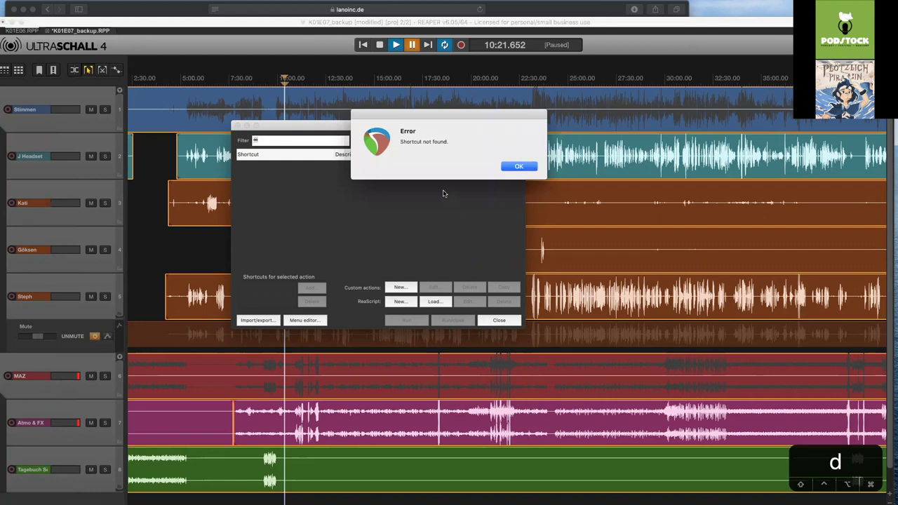
pyautogui.click(519, 167)
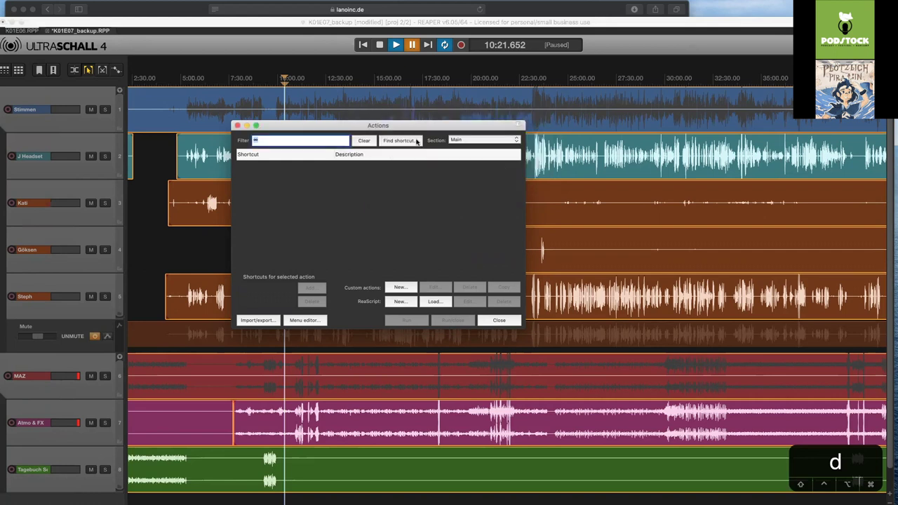
# Find the action assigned to the + shortcut, examine the neighbouring zoom actions and close the Actions list
pyautogui.click(417, 142)
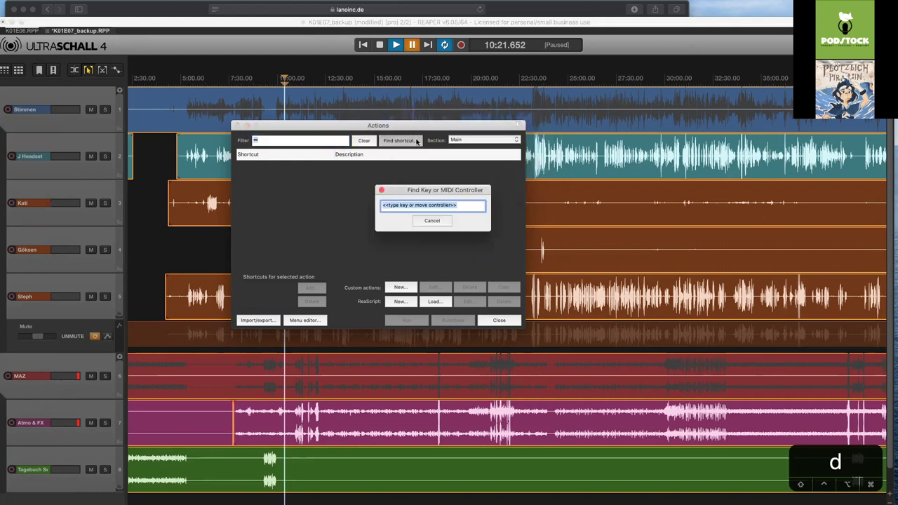
pyautogui.press('+')
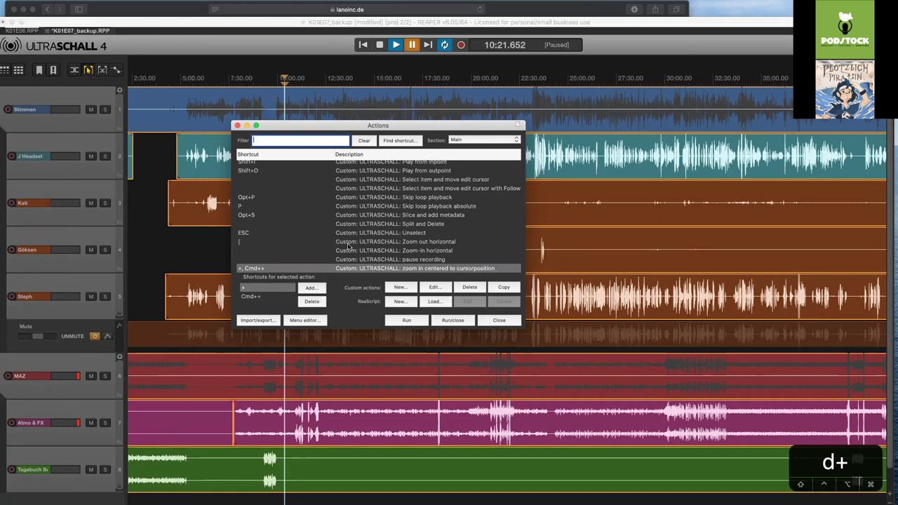
pyautogui.scroll(4, 348, 246)
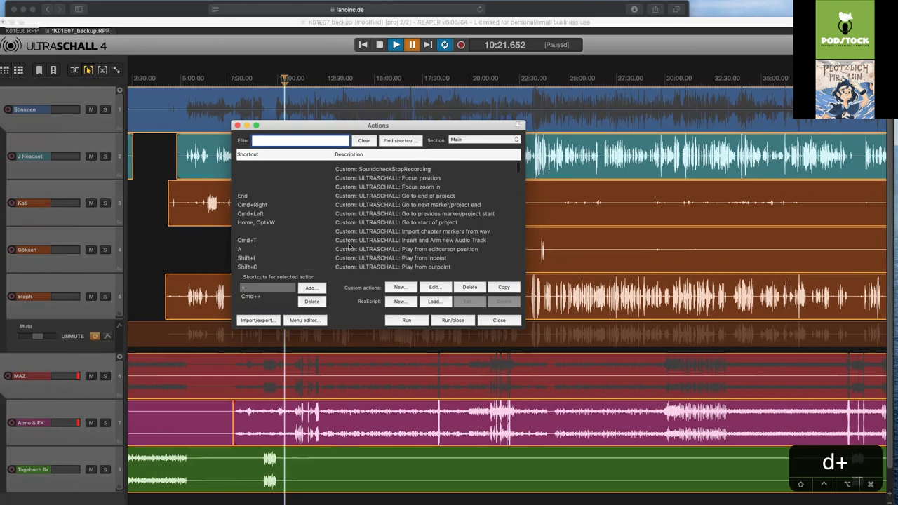
pyautogui.scroll(-3, 349, 246)
pyautogui.scroll(-3, 349, 246)
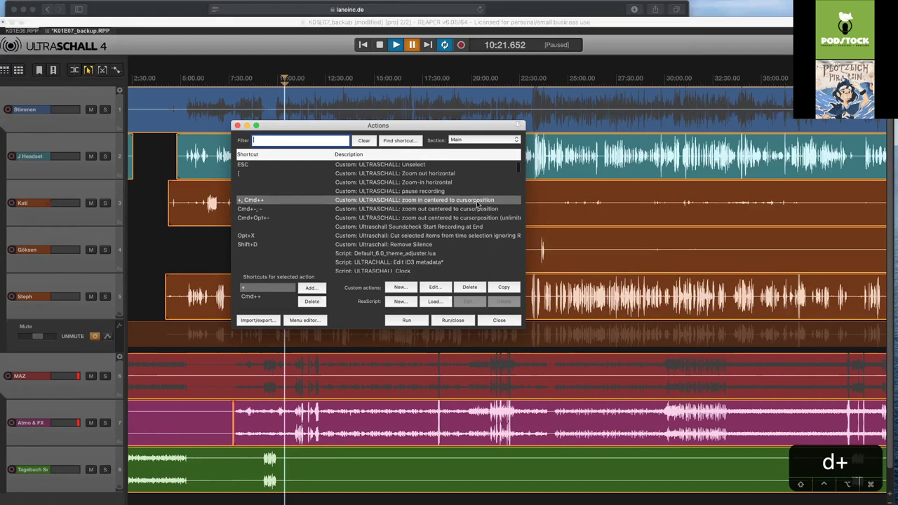
pyautogui.click(237, 126)
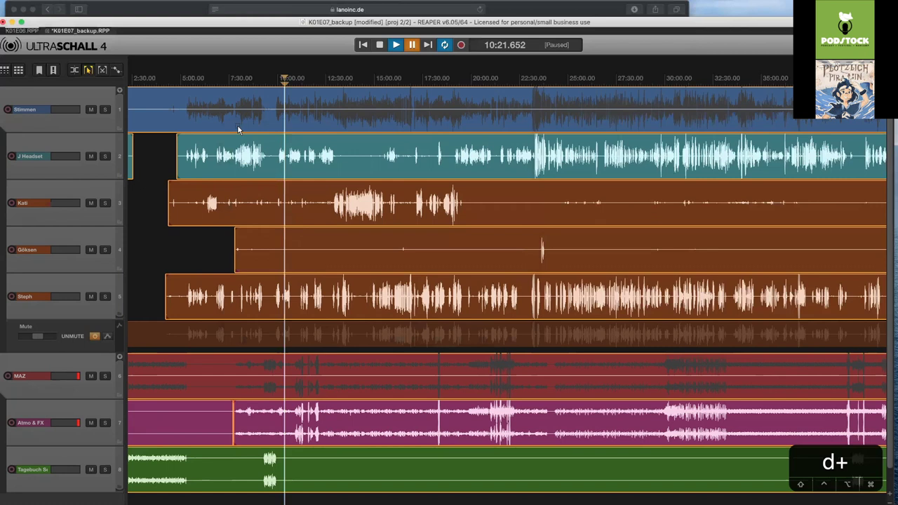
# Zoom the timeline in horizontally around the edit cursor, then back out until the whole project fits
pyautogui.press('+')
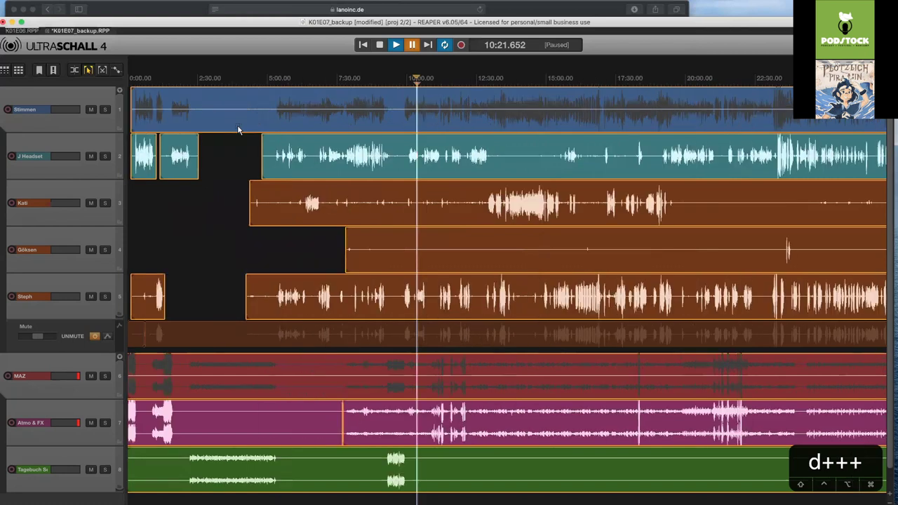
pyautogui.press('+')
pyautogui.press('+')
pyautogui.press('+')
pyautogui.press('+')
pyautogui.press('-')
pyautogui.press('-')
pyautogui.press('-')
pyautogui.press('-')
pyautogui.press('-')
pyautogui.press('-')
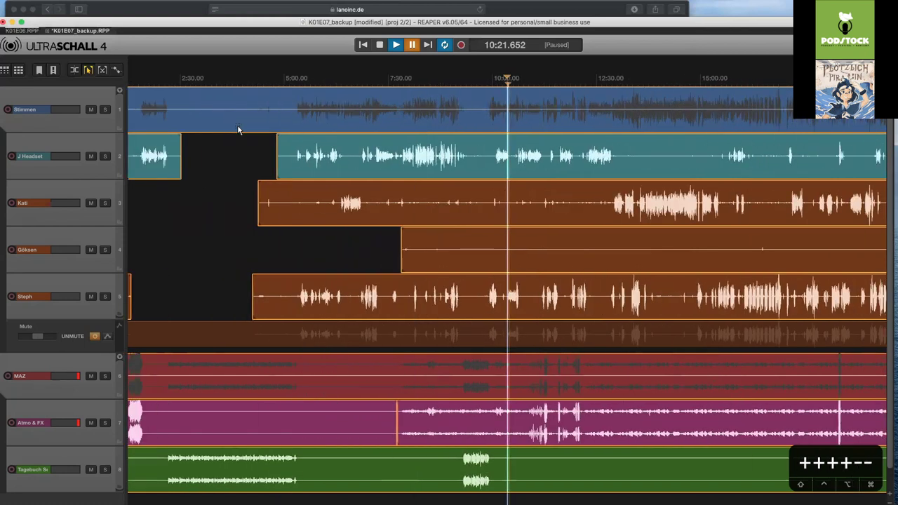
pyautogui.press('-')
pyautogui.press('-')
pyautogui.press('-')
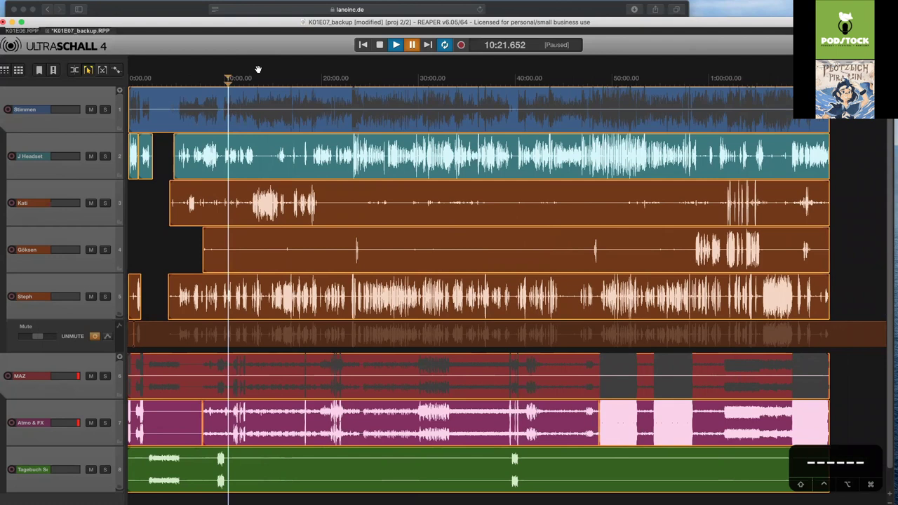
# Open the Actions list and filter it by "track hide"
pyautogui.hotkey('alt', ',')
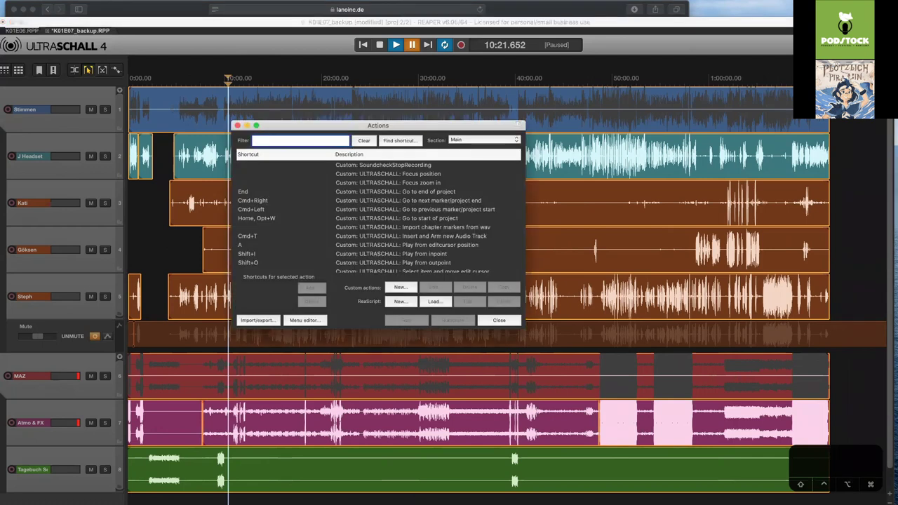
pyautogui.write('track h')
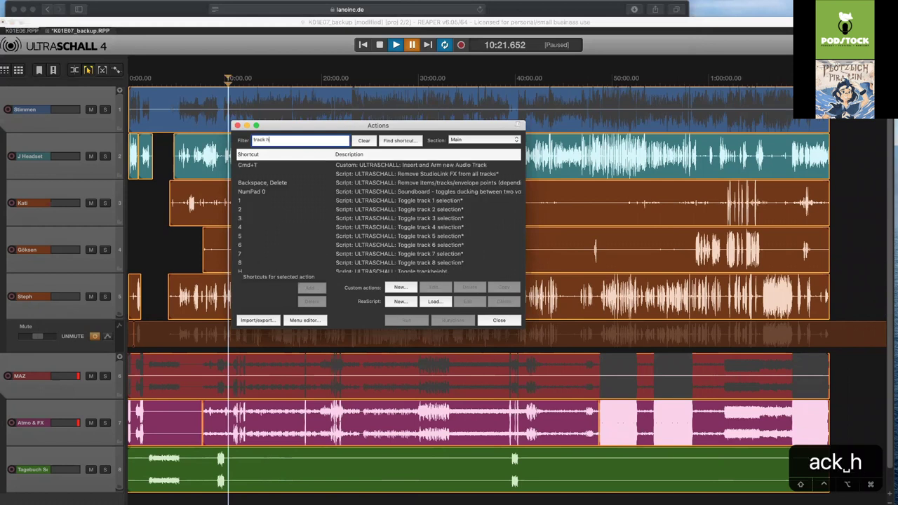
pyautogui.write('e')
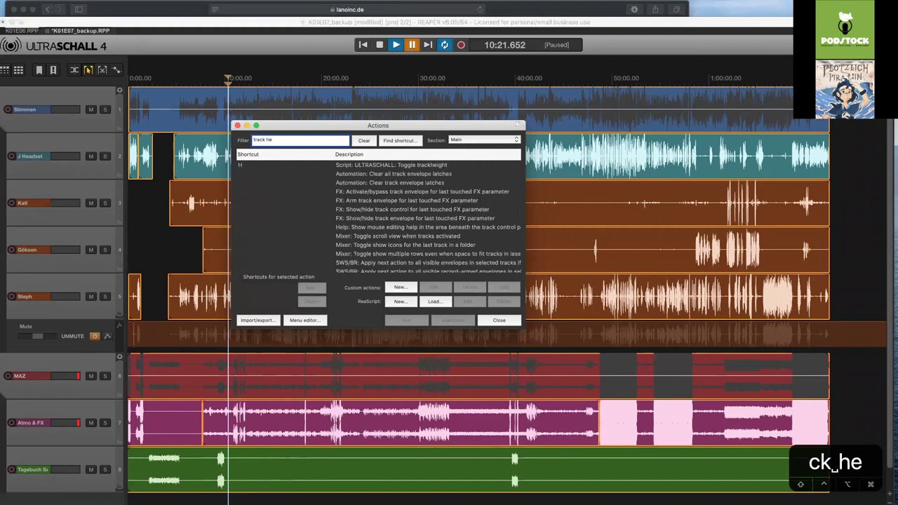
pyautogui.press('BackSpace')
pyautogui.write('ide')
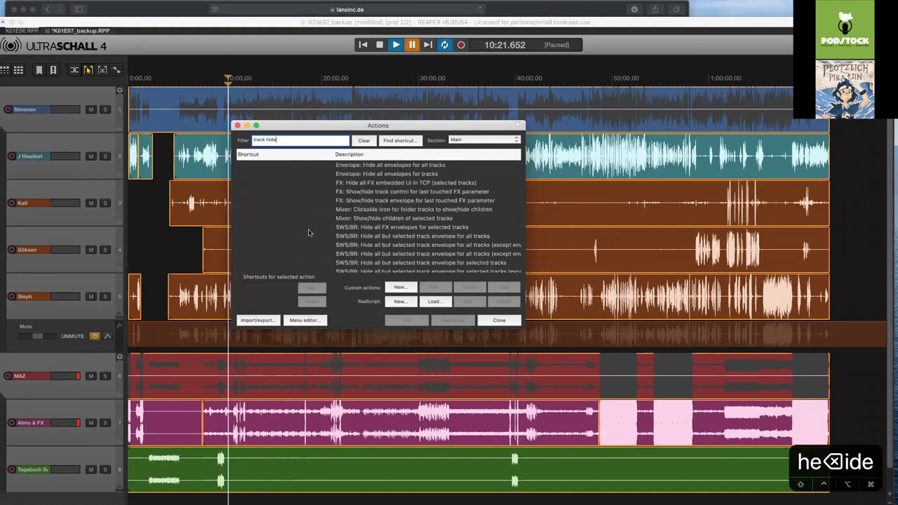
# Enlarge the Actions window and examine the filtered actions for hiding and showing tracks
pyautogui.scroll(-2, 308, 232)
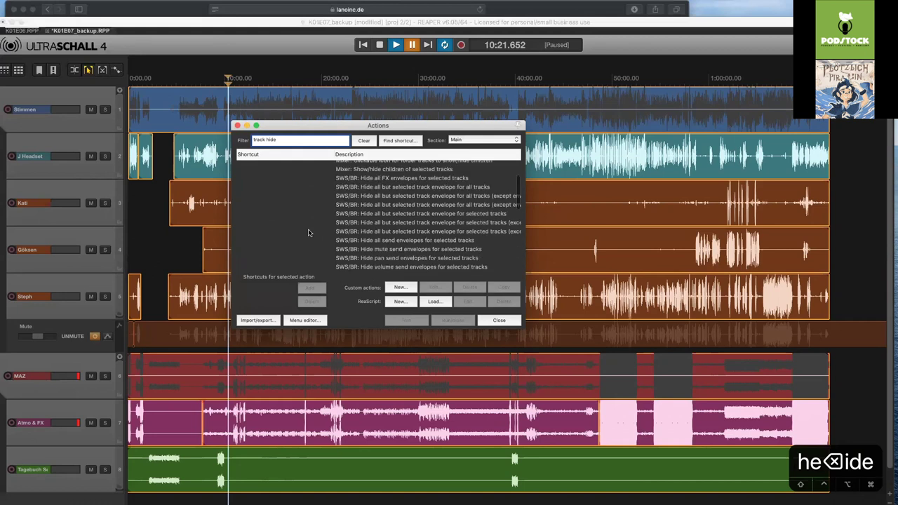
pyautogui.scroll(-3, 308, 232)
pyautogui.scroll(-3, 308, 232)
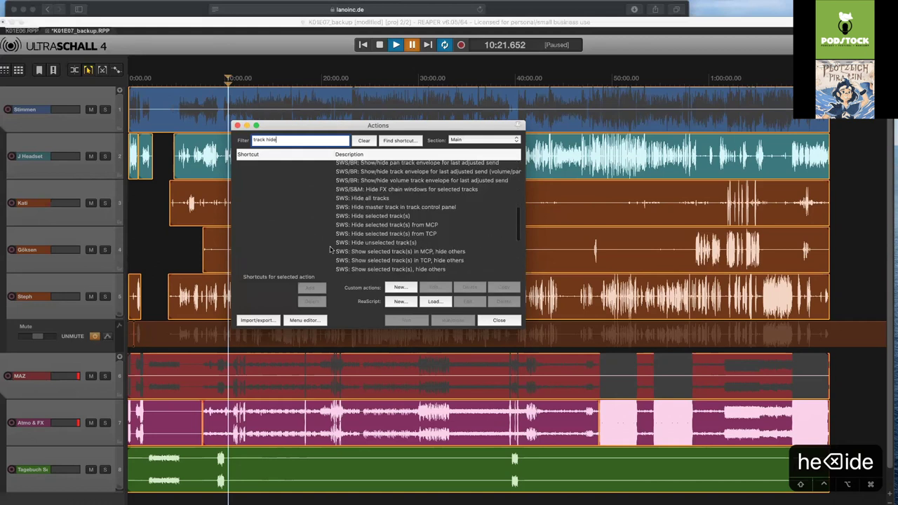
pyautogui.scroll(-3, 308, 233)
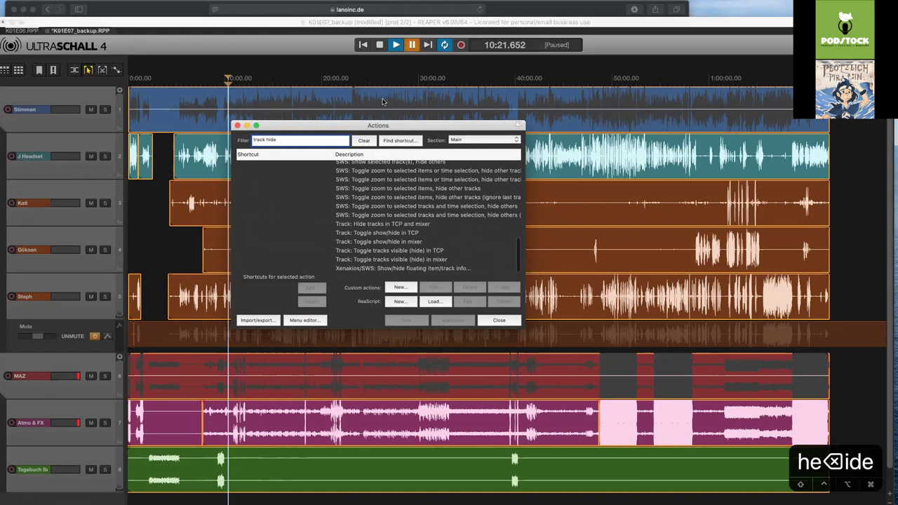
pyautogui.moveTo(382, 101); pyautogui.dragTo(383, 102)
pyautogui.moveTo(511, 261); pyautogui.dragTo(583, 286)
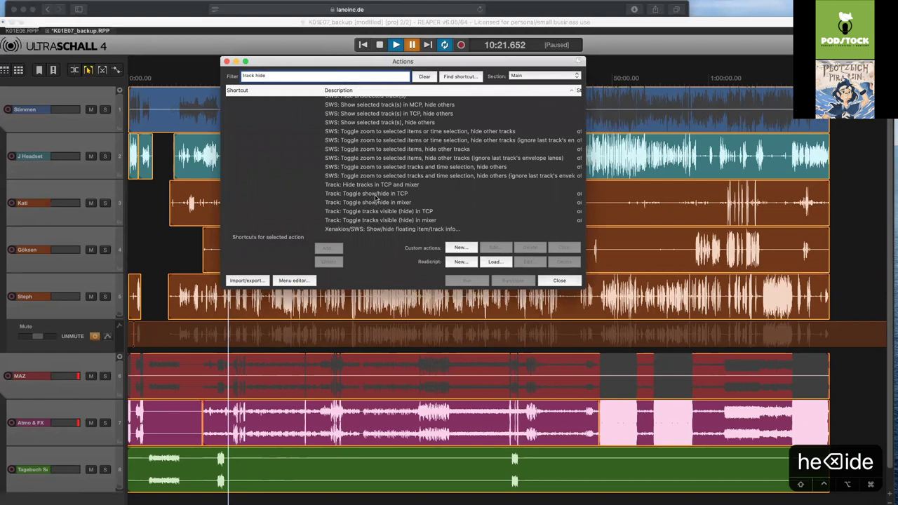
pyautogui.scroll(2, 375, 198)
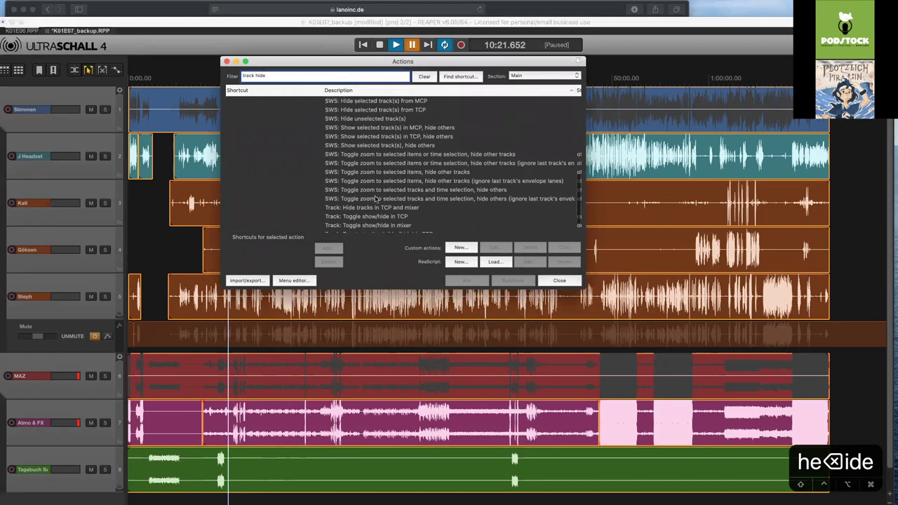
pyautogui.scroll(5, 376, 198)
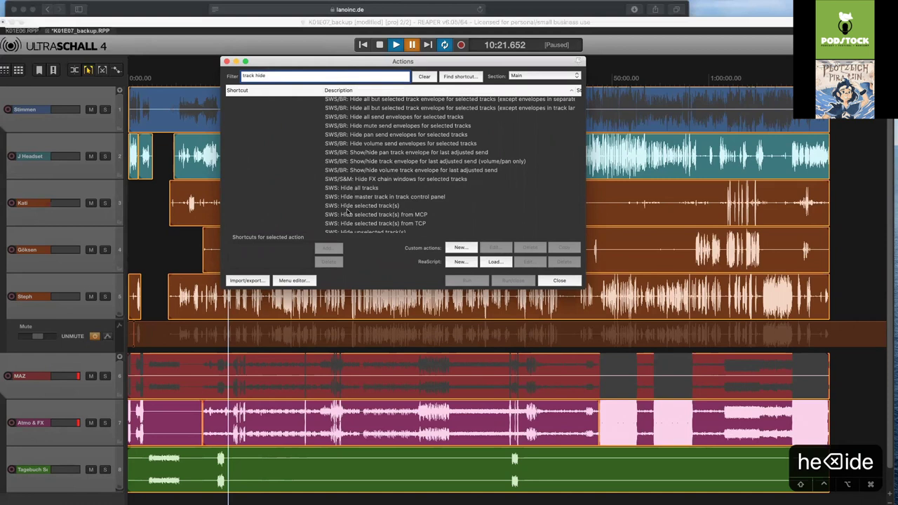
# Try to assign N as the shortcut for the action "SWS: Hide all tracks", and close the Actions list
pyautogui.click(347, 188)
pyautogui.scroll(2, 347, 212)
pyautogui.scroll(3, 390, 181)
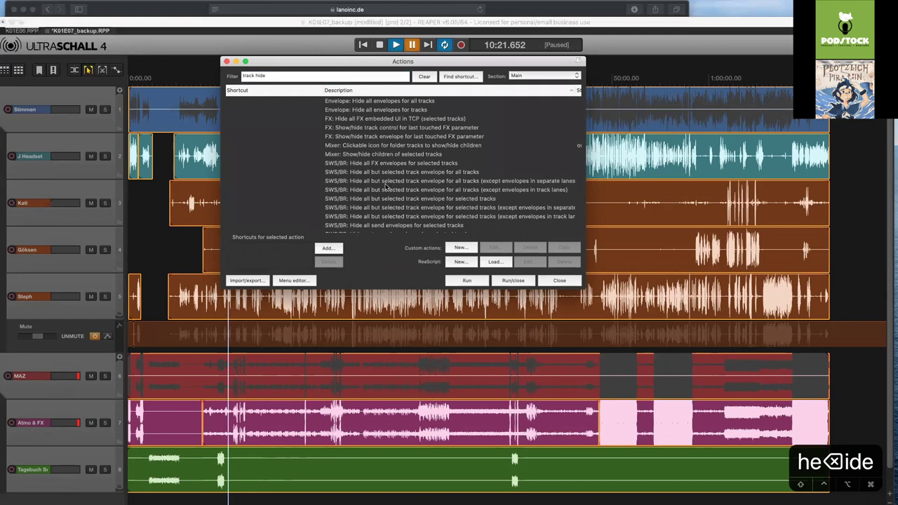
pyautogui.scroll(-3, 386, 186)
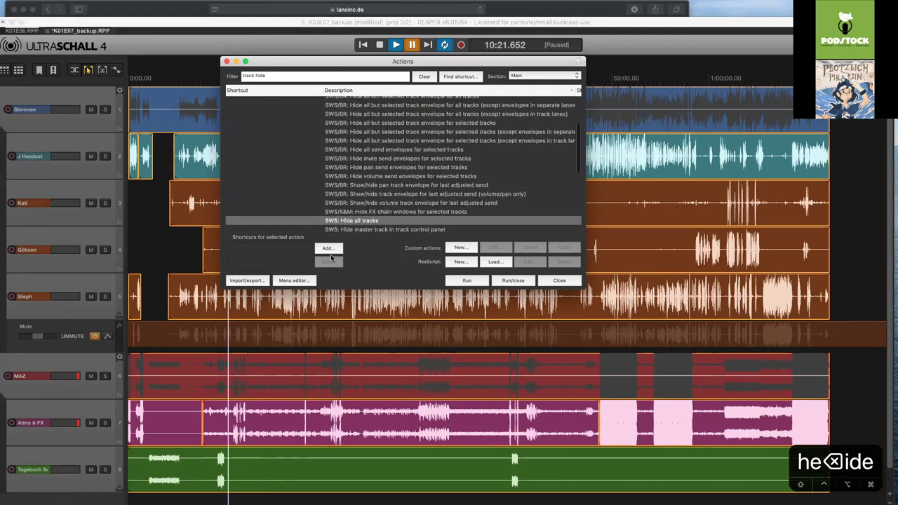
pyautogui.scroll(-2, 331, 256)
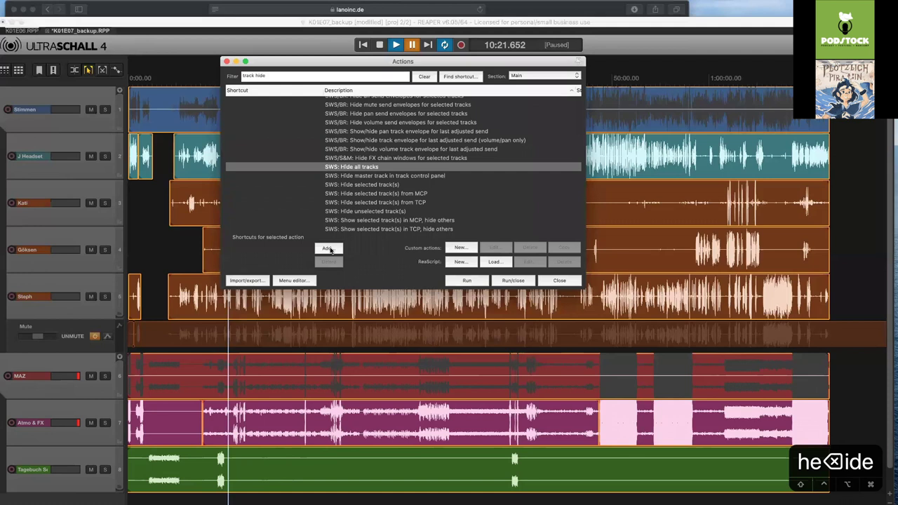
pyautogui.click(334, 249)
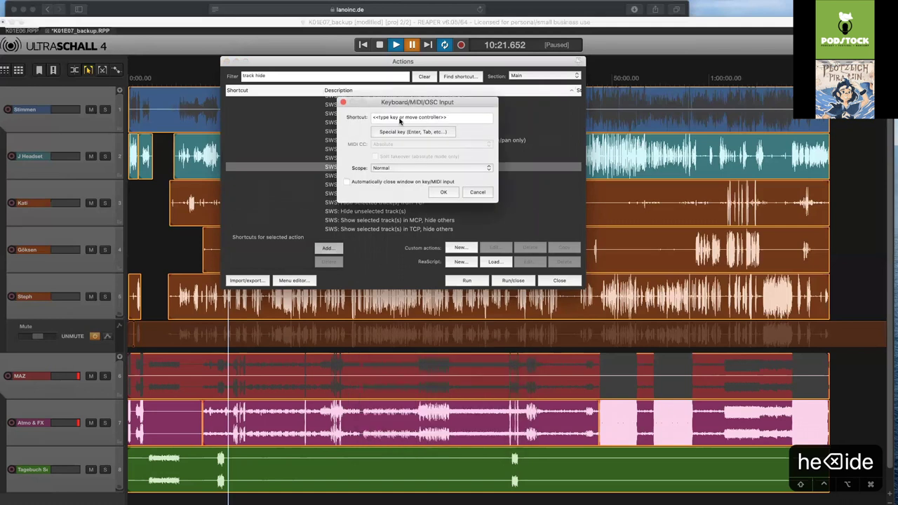
pyautogui.press('n')
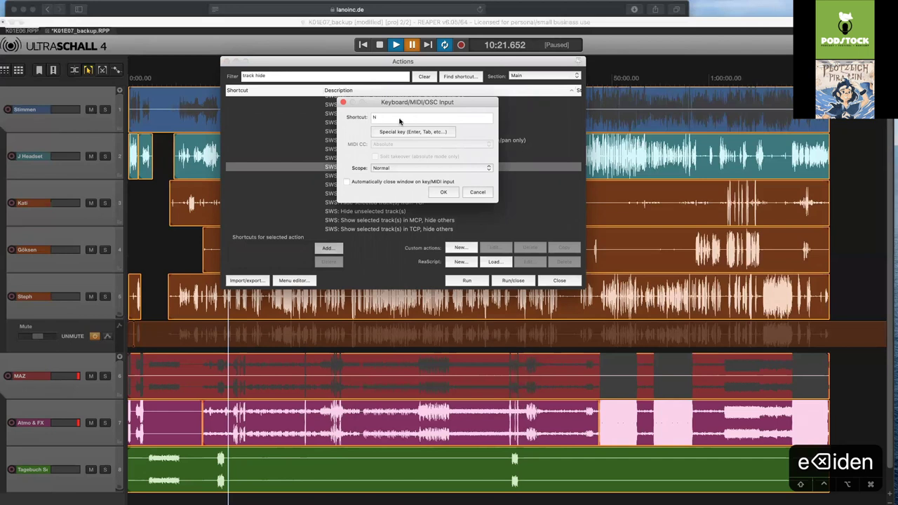
pyautogui.click(477, 192)
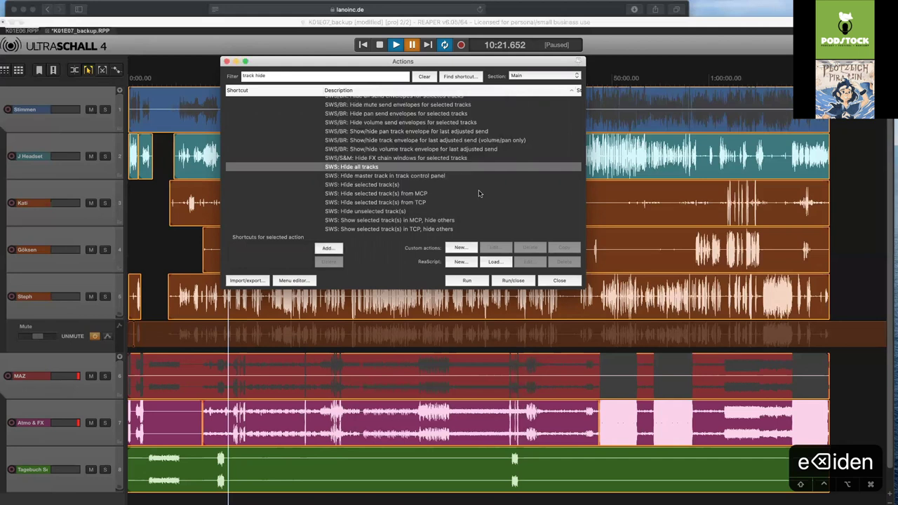
pyautogui.click(560, 281)
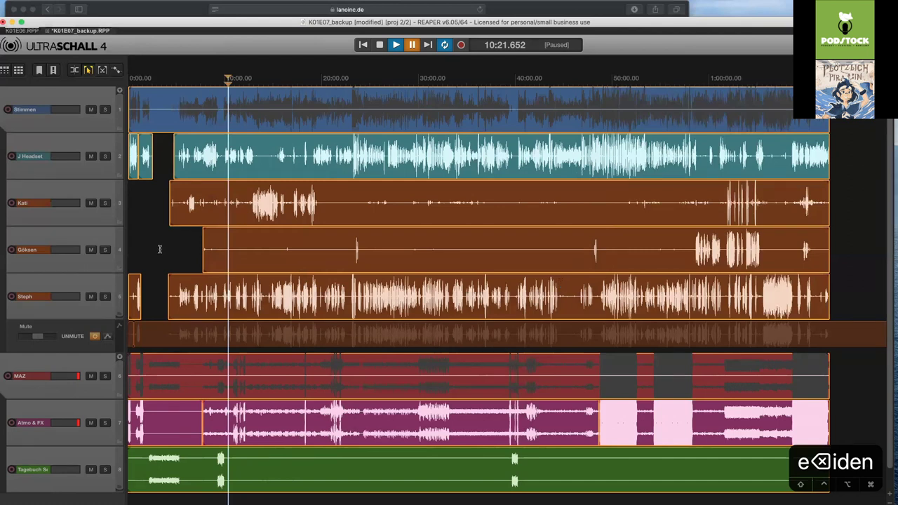
# Select the audio item on track 3 and split it at 19:55.555
pyautogui.press('super+z')
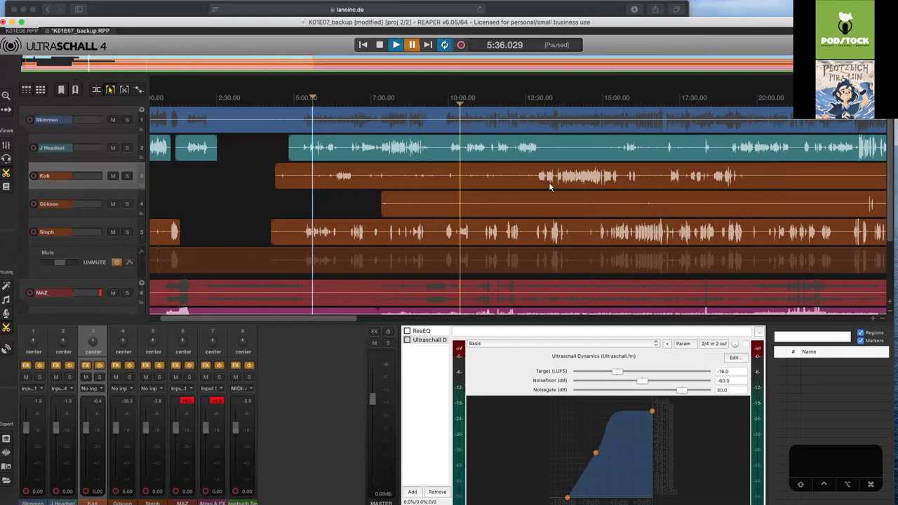
pyautogui.click(755, 184)
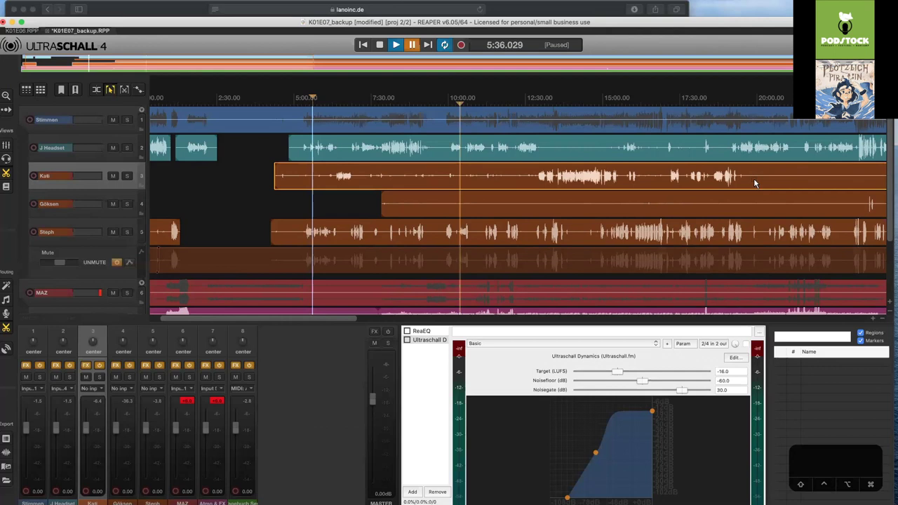
pyautogui.click(755, 182)
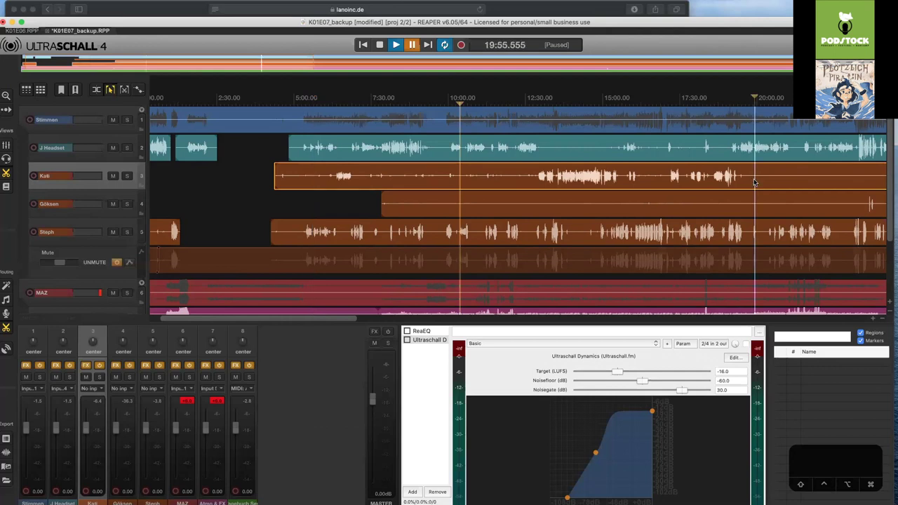
pyautogui.press('s')
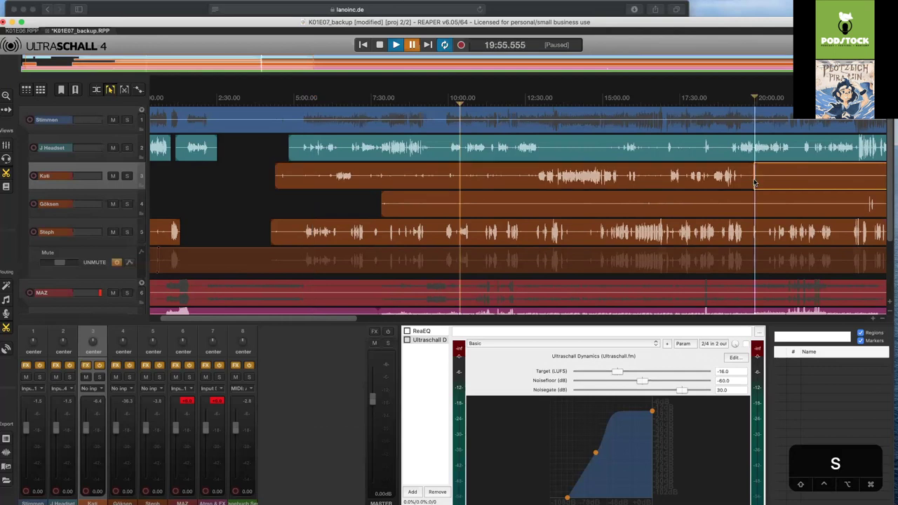
# Remove the silence from the track 3 item before the split point, using the preset dynamic split settings
pyautogui.click(730, 183)
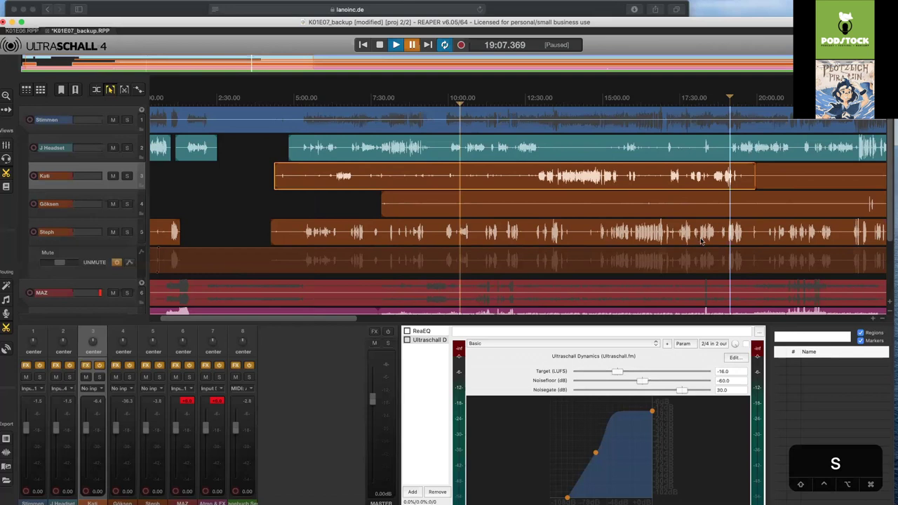
pyautogui.press('shift')
pyautogui.rightClick(540, 211)
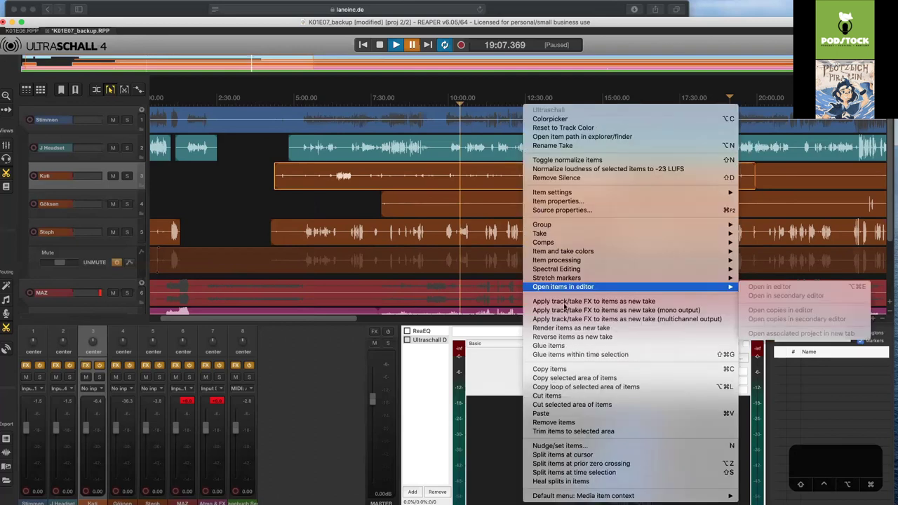
pyautogui.click(575, 179)
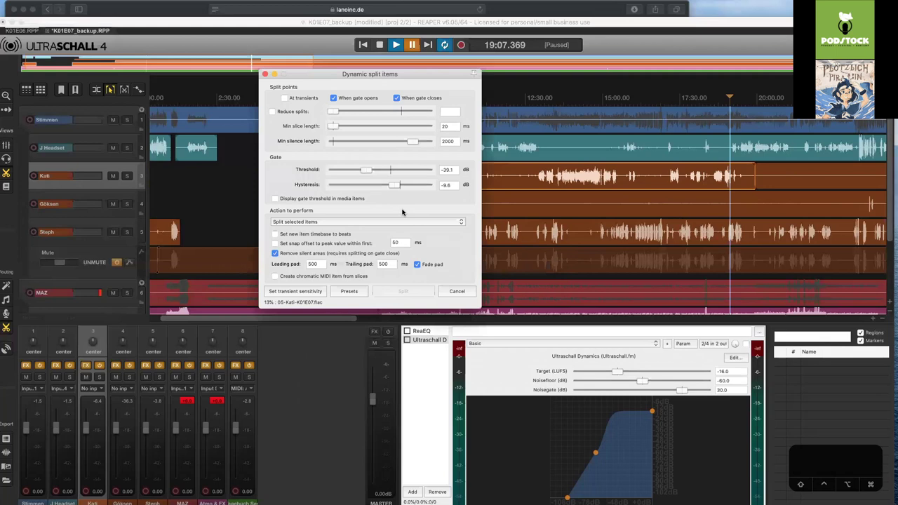
pyautogui.moveTo(332, 77); pyautogui.dragTo(147, 70)
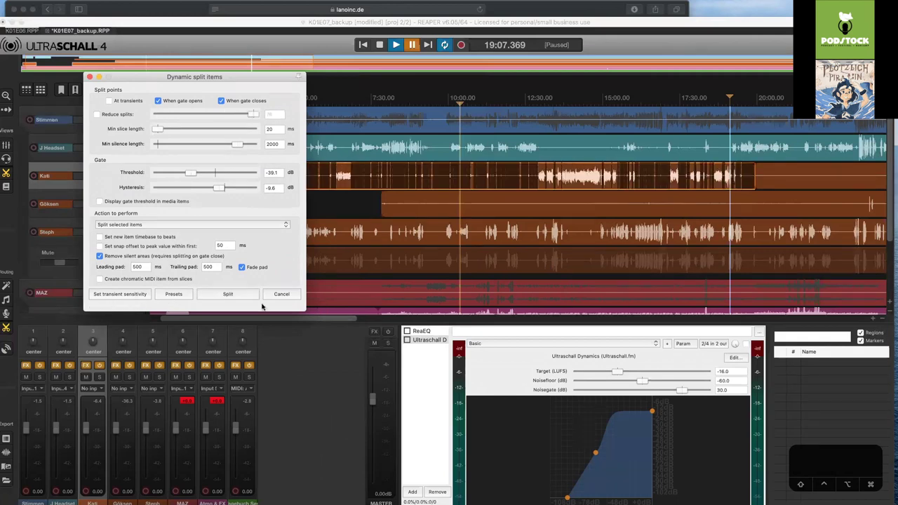
pyautogui.click(228, 294)
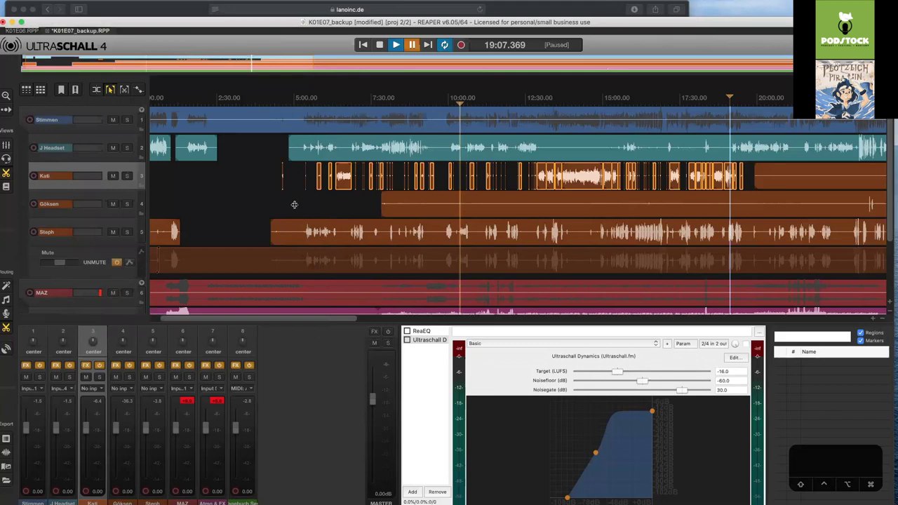
# Examine the slices on track 3 along the timeline, including their fades and the gaps between them
pyautogui.moveTo(361, 319); pyautogui.dragTo(263, 317)
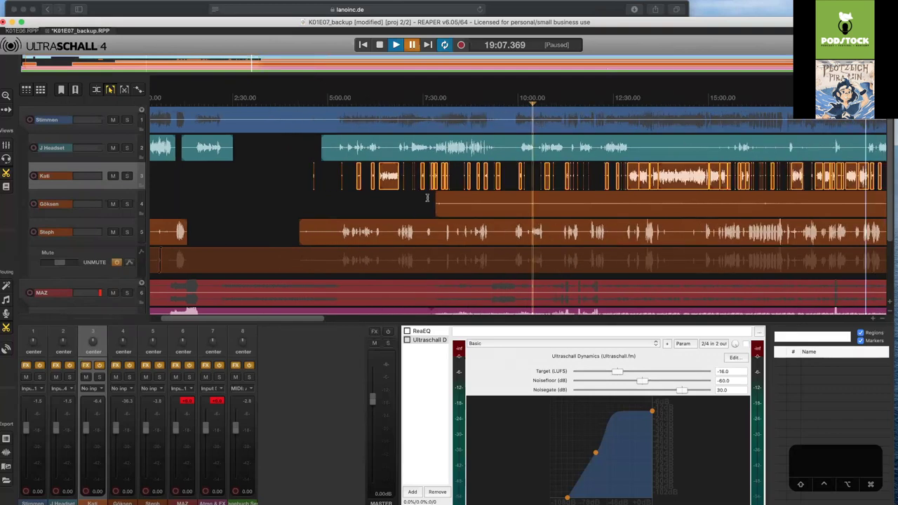
pyautogui.scroll(3, 427, 197)
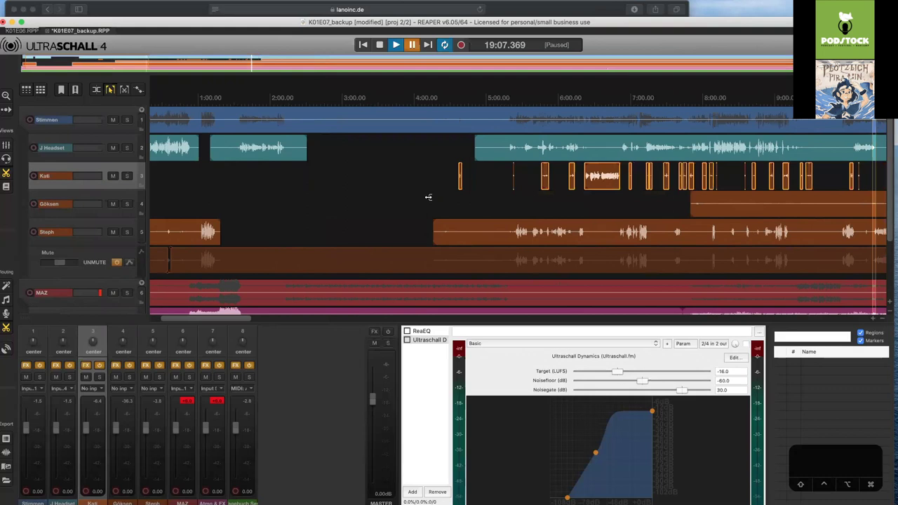
pyautogui.scroll(10, 428, 197)
pyautogui.scroll(3, 428, 197)
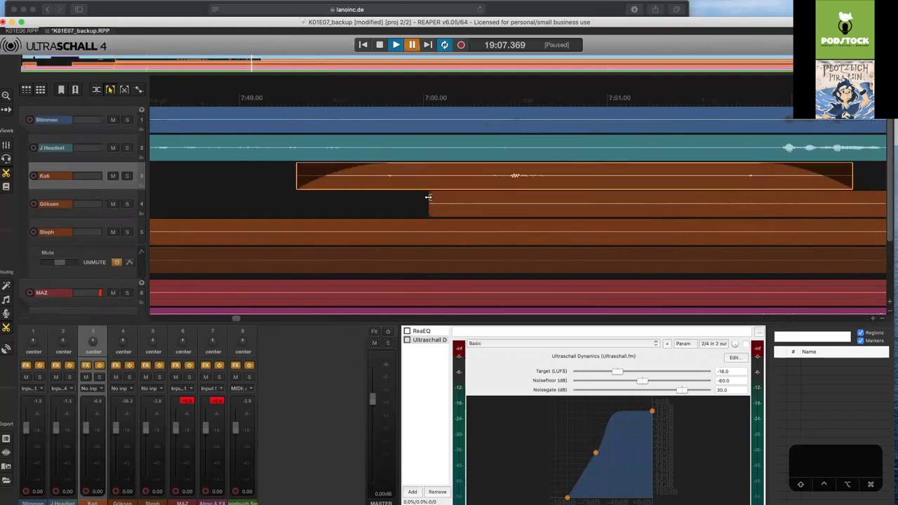
pyautogui.scroll(-2, 428, 197)
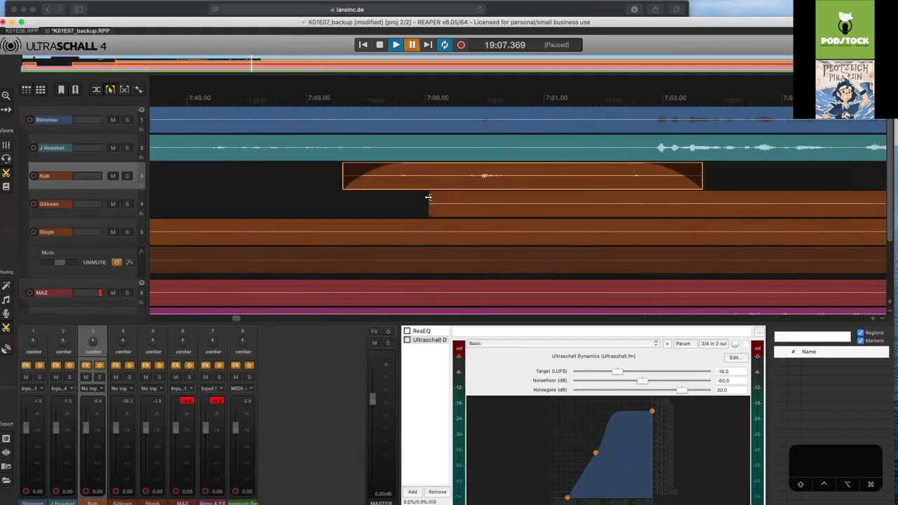
pyautogui.scroll(-3, 428, 197)
pyautogui.scroll(-1, 428, 197)
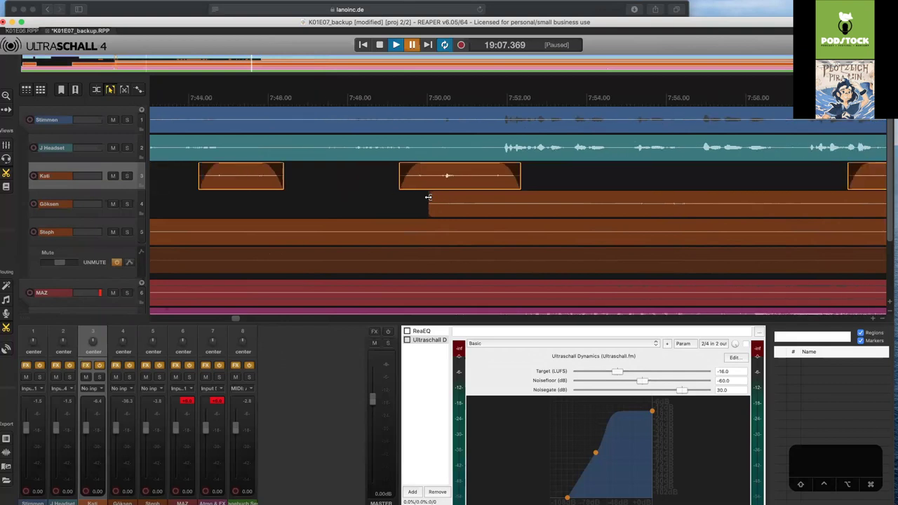
pyautogui.scroll(-1, 428, 198)
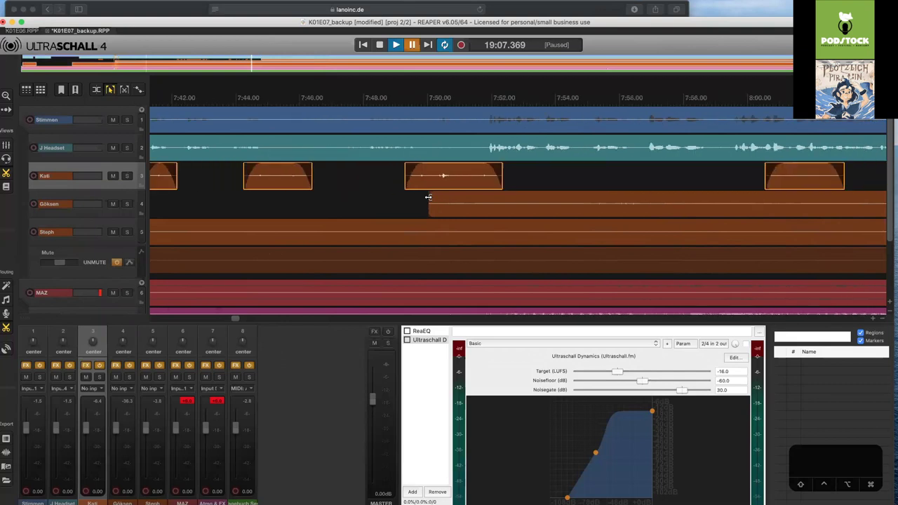
pyautogui.scroll(-2, 428, 197)
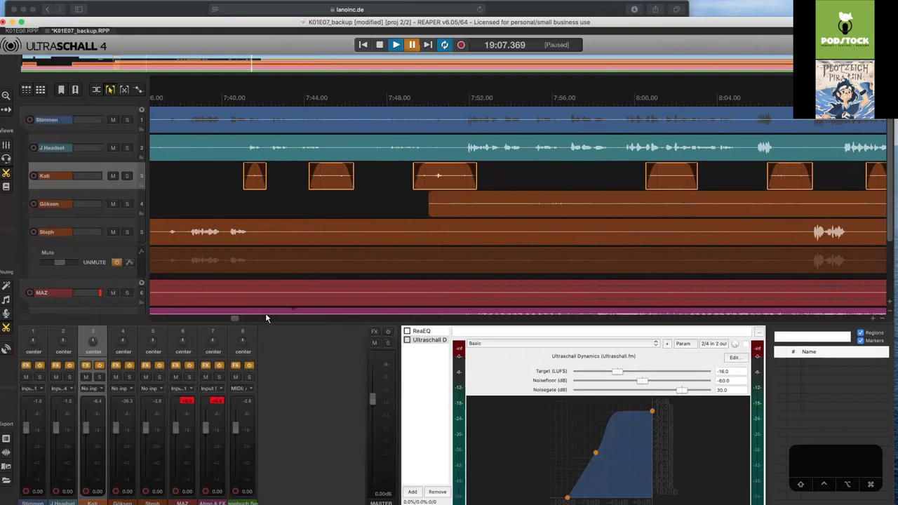
pyautogui.click(316, 320)
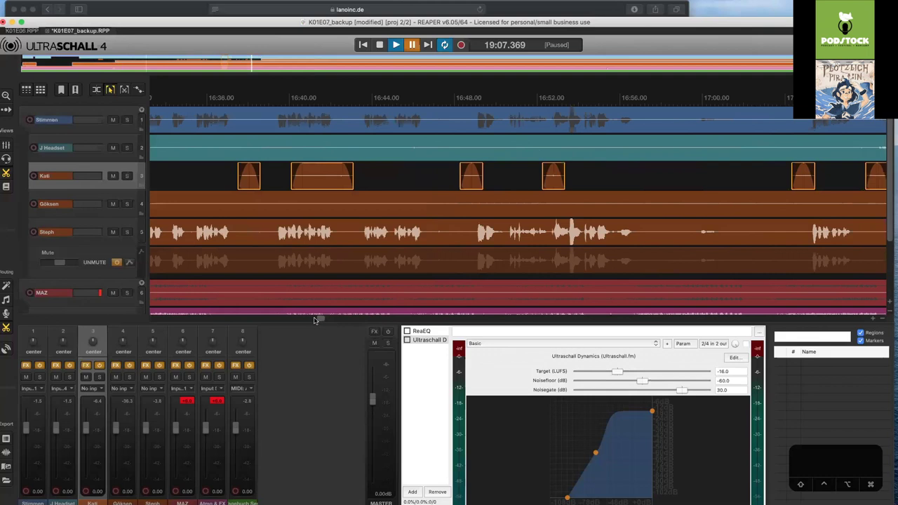
pyautogui.moveTo(314, 320); pyautogui.dragTo(308, 320)
pyautogui.hscroll(3, 309, 320)
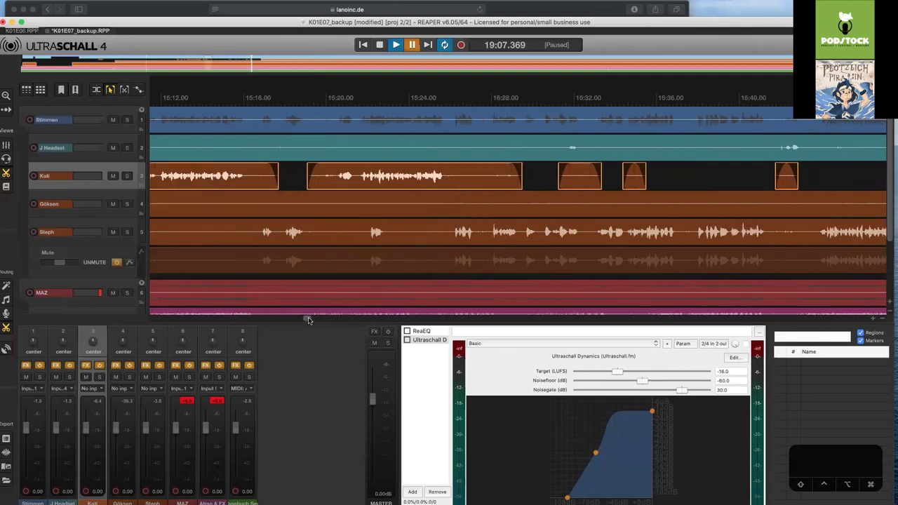
pyautogui.moveTo(300, 319); pyautogui.dragTo(231, 318)
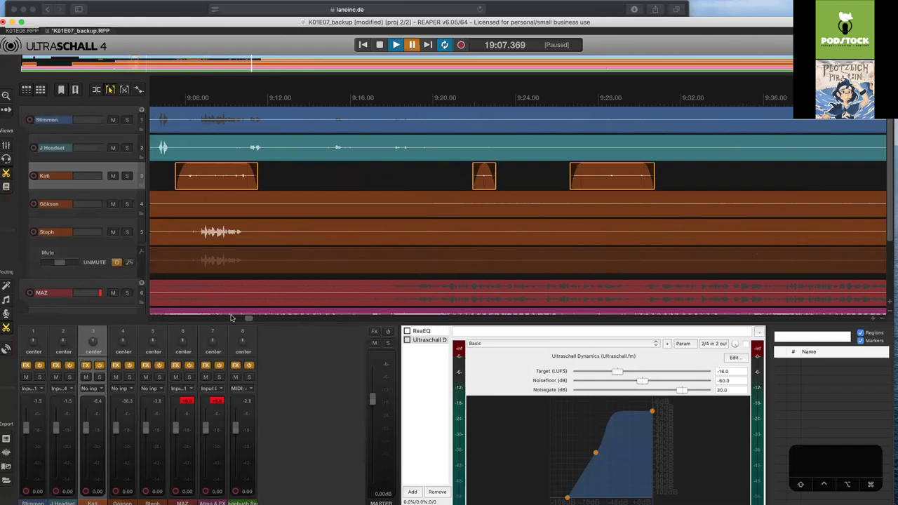
pyautogui.hscroll(-5, 247, 286)
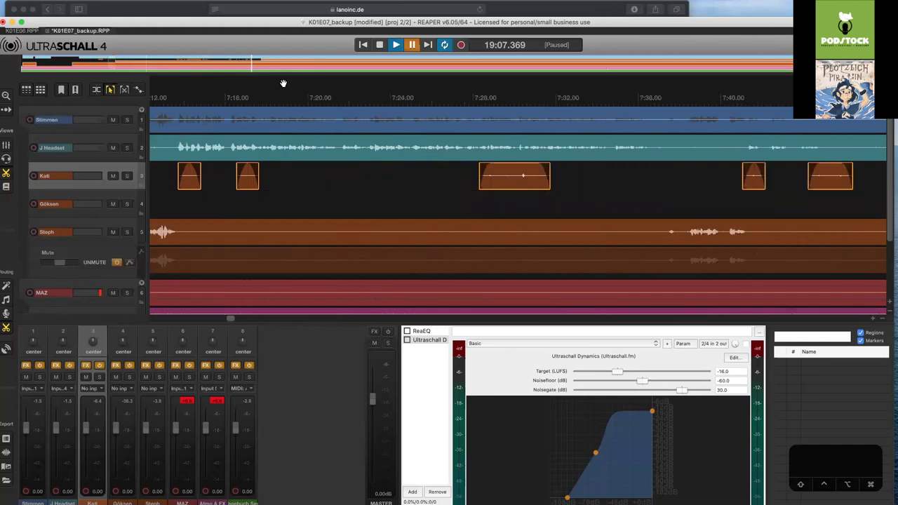
pyautogui.hscroll(-3, 282, 84)
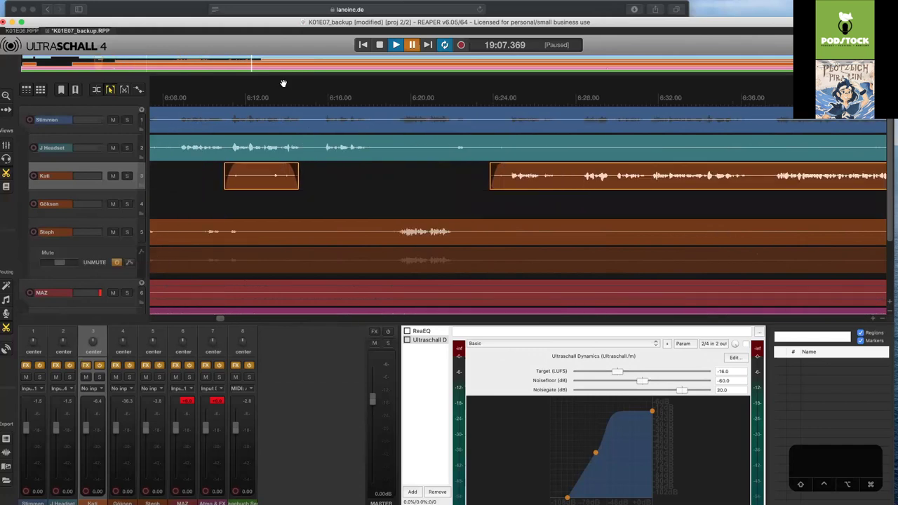
# Solo track 3, listen to its short slice starting at about 6:09, and delete that slice
pyautogui.click(127, 176)
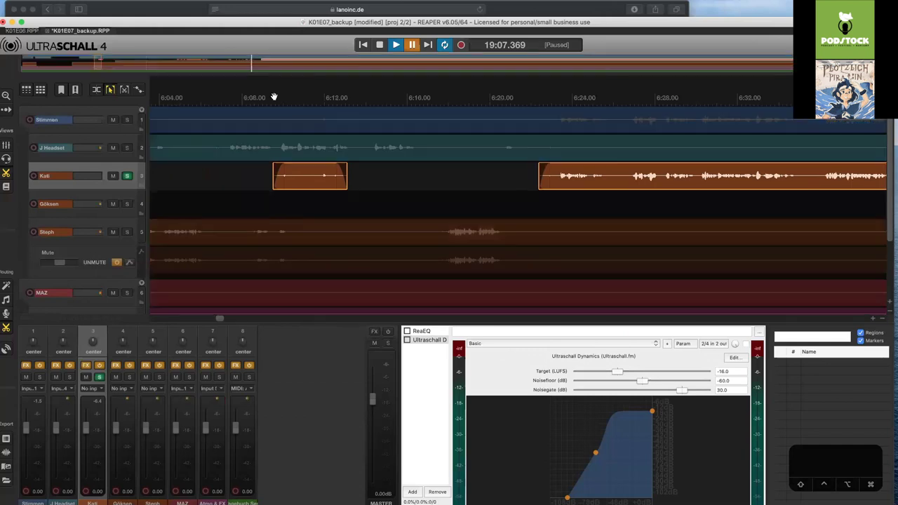
pyautogui.click(274, 97)
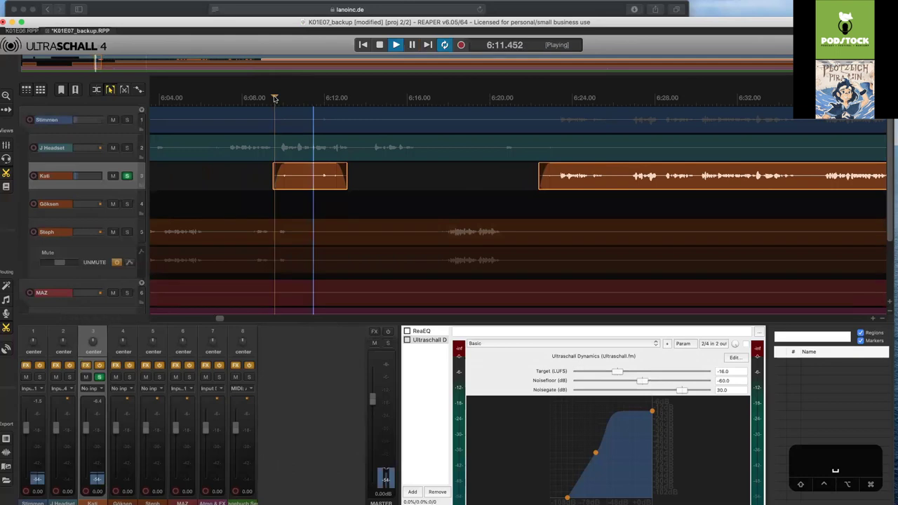
pyautogui.press('space')
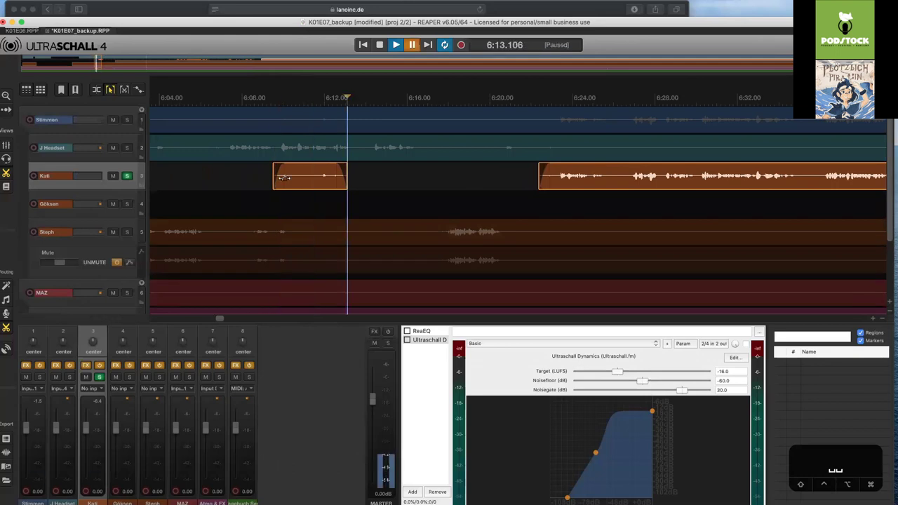
pyautogui.press('Left')
pyautogui.press('BackSpace')
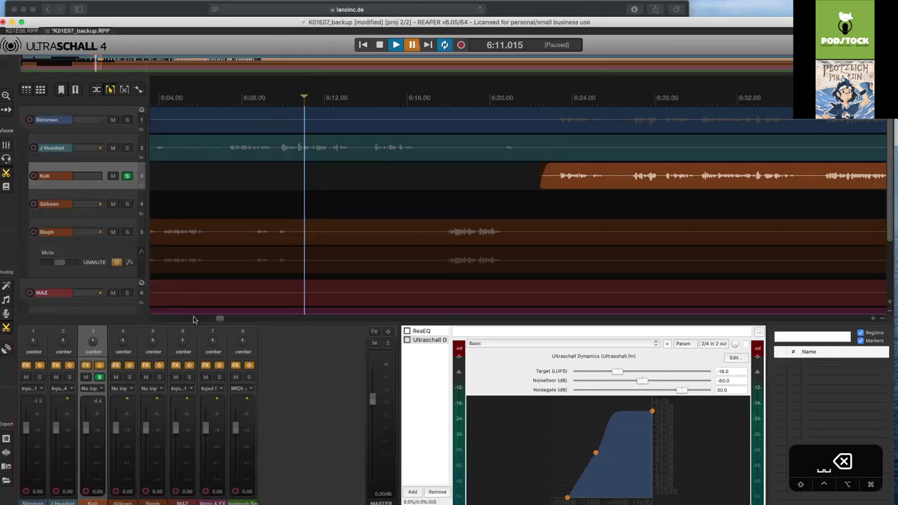
# Listen to the short first slice on track 3 from about 4:37 and delete it
pyautogui.scroll(-3, 194, 320)
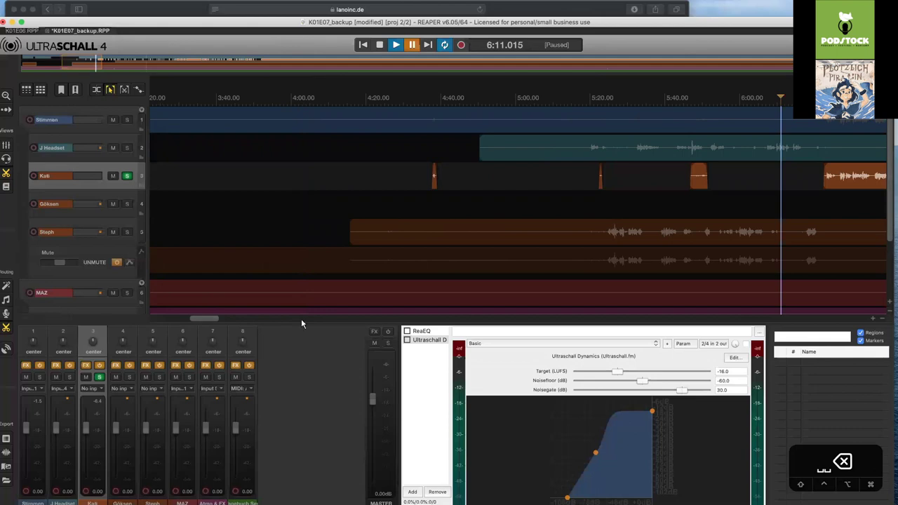
pyautogui.click(429, 101)
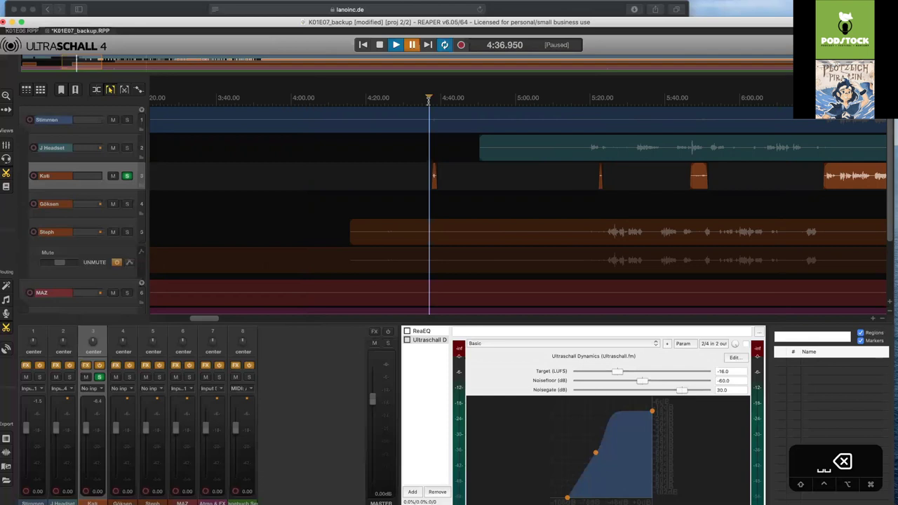
pyautogui.press('space')
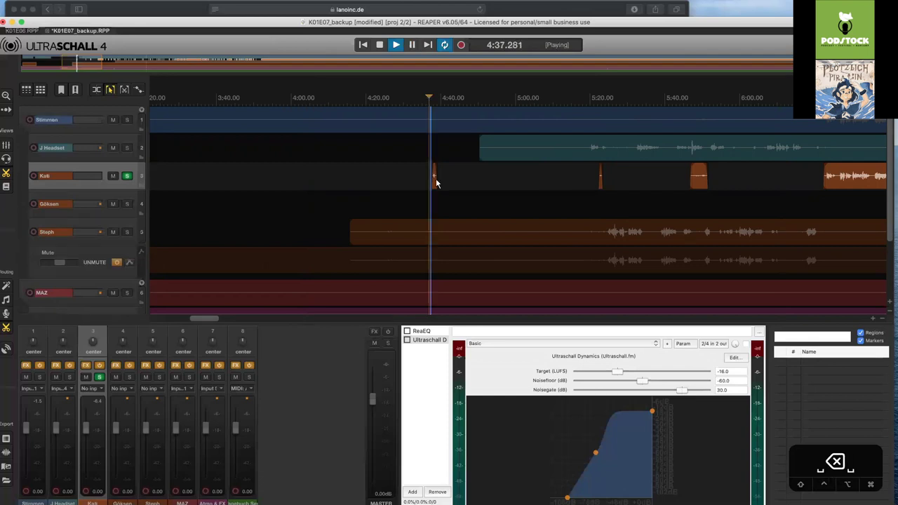
pyautogui.scroll(3, 436, 183)
pyautogui.press('space')
pyautogui.click(425, 179)
pyautogui.scroll(2, 425, 181)
pyautogui.press('BackSpace')
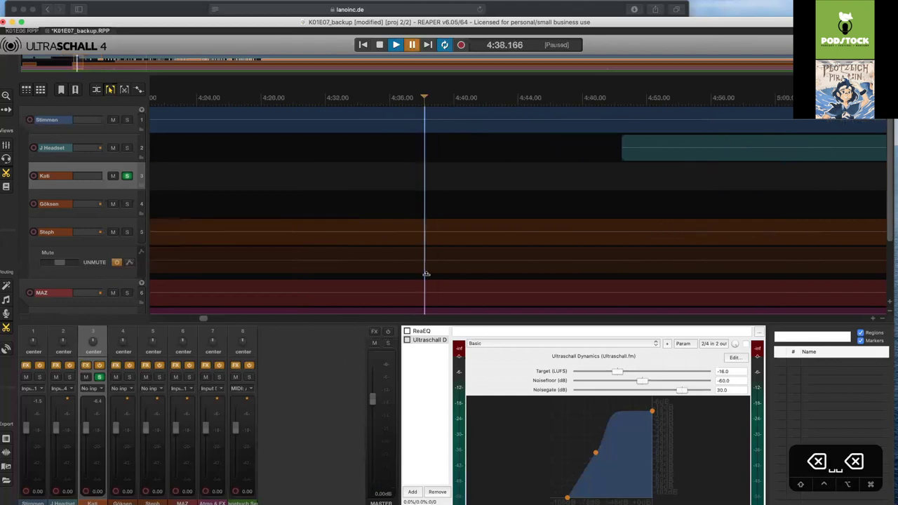
# Listen to the soloed track 3 slice at about 8:57, restarting playback within the slice
pyautogui.scroll(-3, 426, 276)
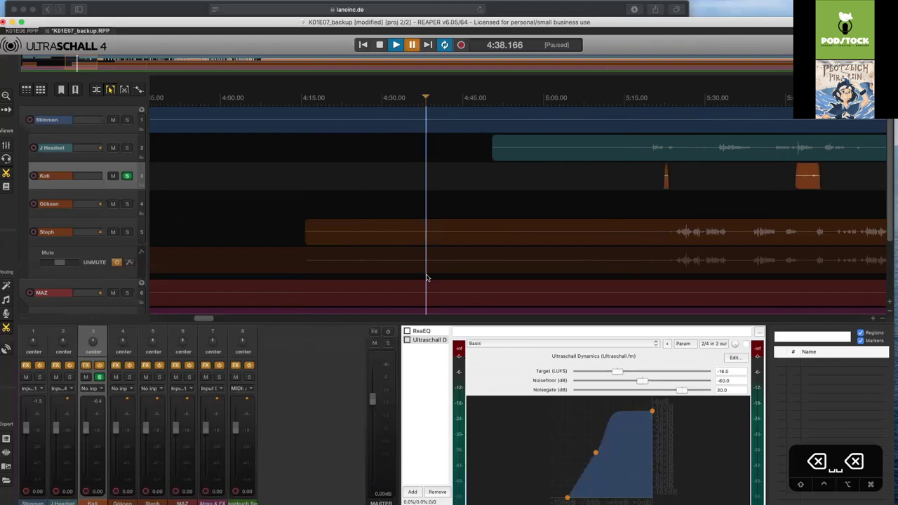
pyautogui.scroll(-3, 427, 278)
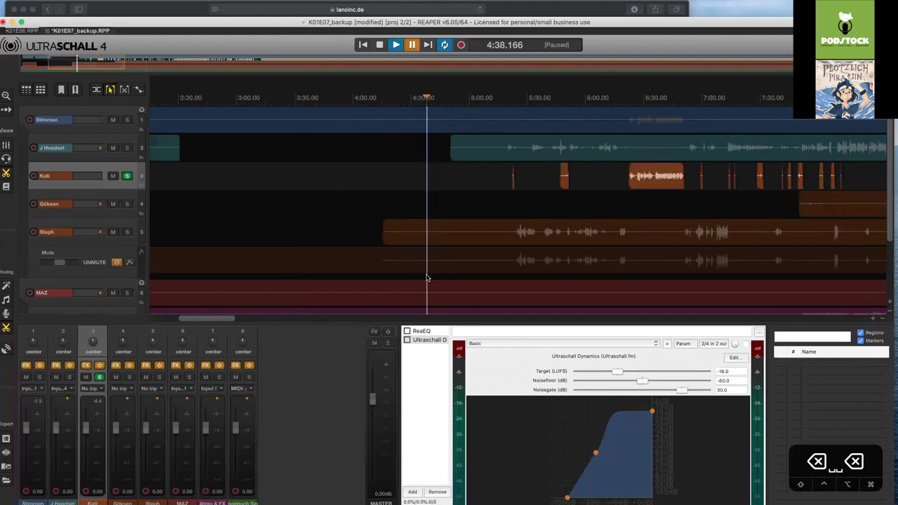
pyautogui.scroll(-3, 689, 185)
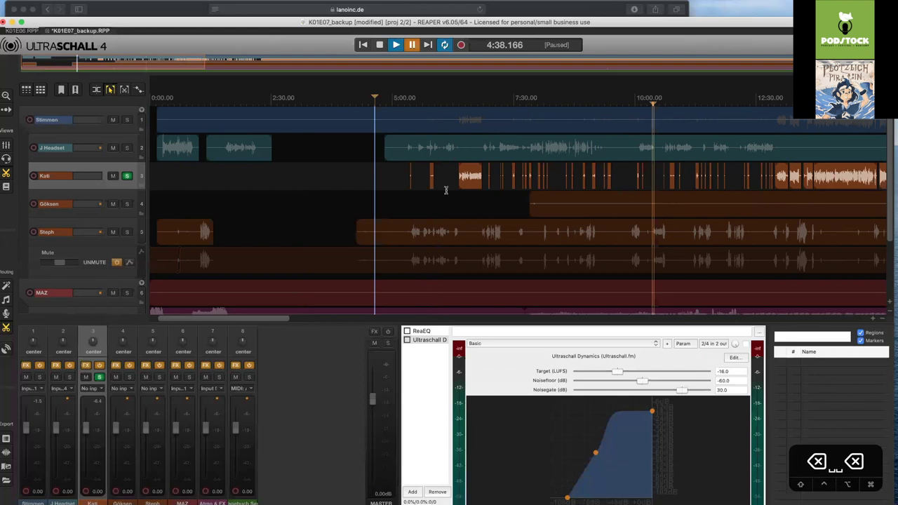
pyautogui.scroll(3, 445, 189)
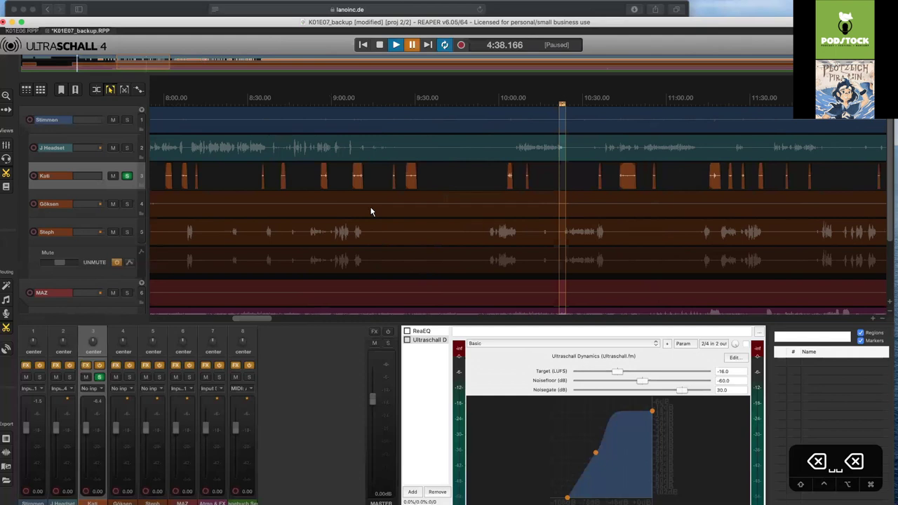
pyautogui.scroll(3, 371, 209)
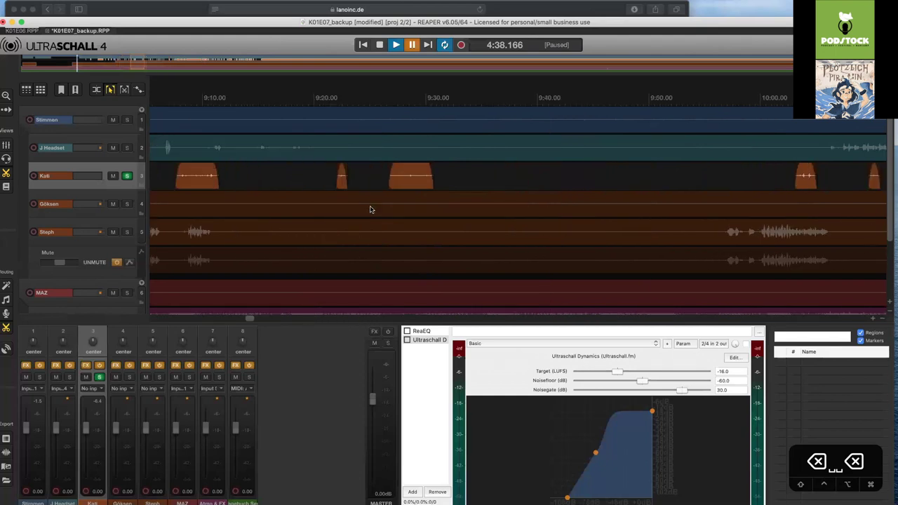
pyautogui.hscroll(-5, 262, 201)
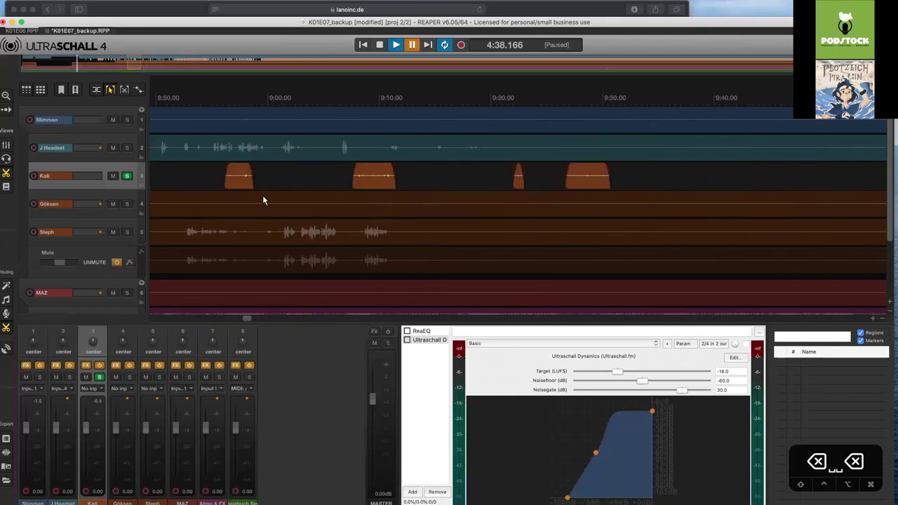
pyautogui.hscroll(-5, 131, 180)
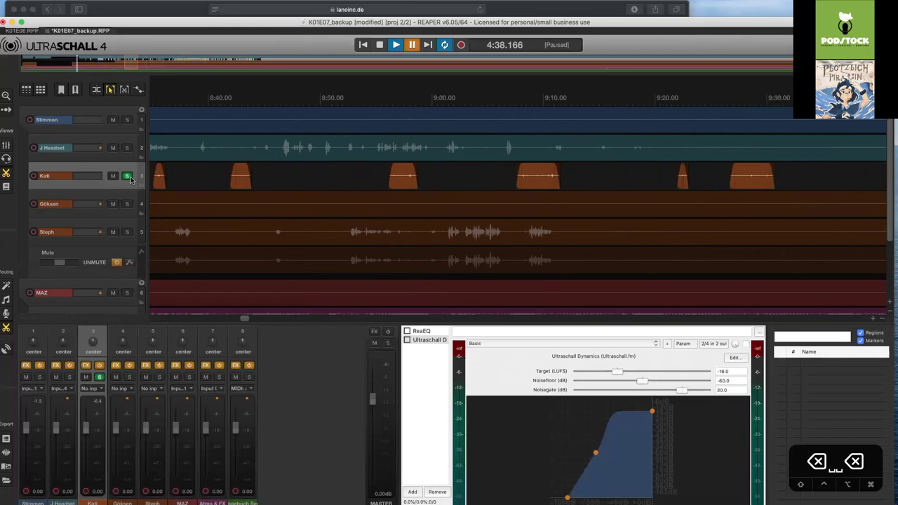
pyautogui.hotkey('ctrl', 'alt', 'F9')
pyautogui.click(402, 96)
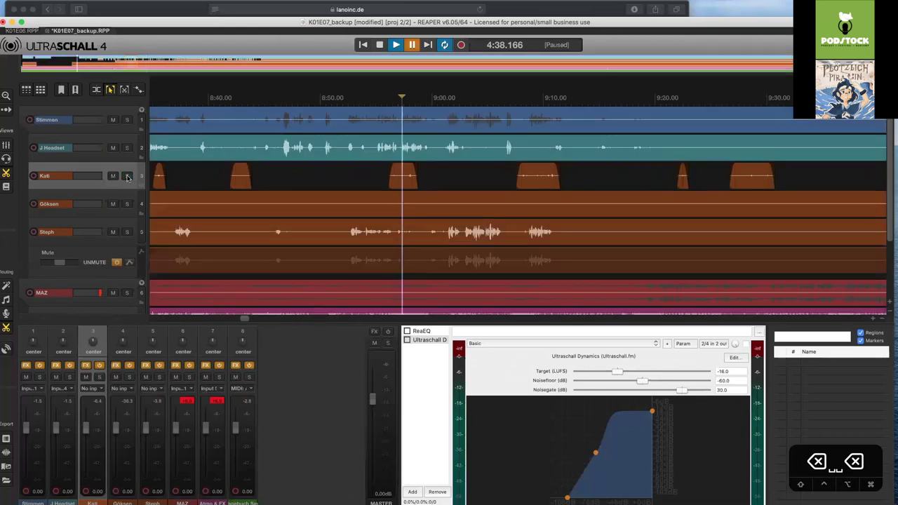
pyautogui.click(127, 176)
pyautogui.press('space')
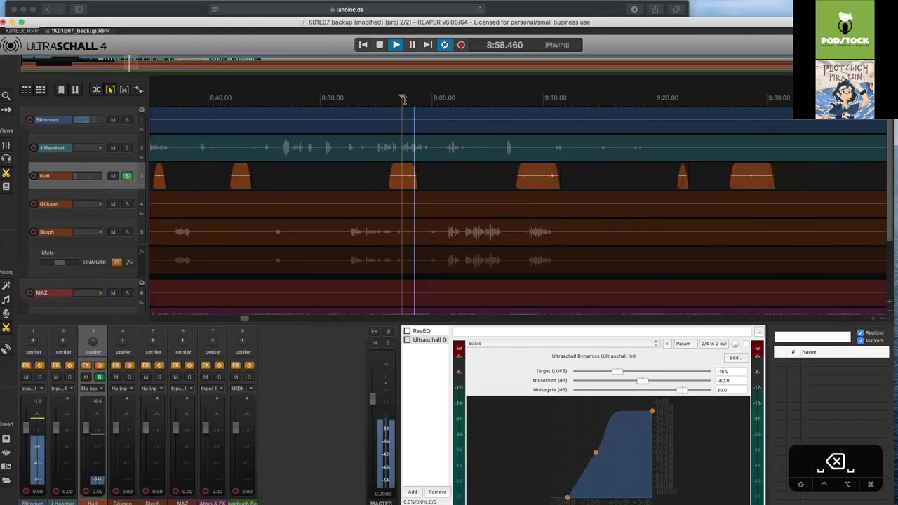
pyautogui.click(405, 98)
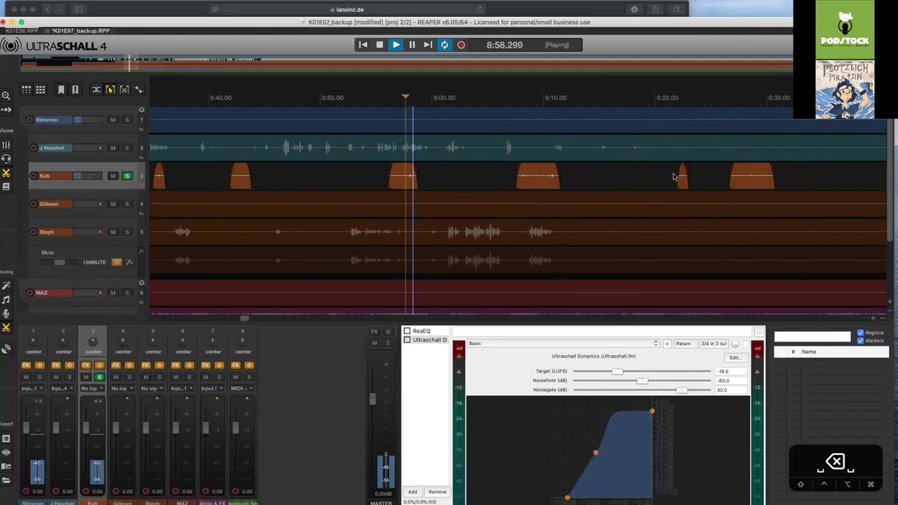
# Stop the current playback and listen to the soloed track 3 slice at about 11:16
pyautogui.press('space')
pyautogui.hscroll(10, 673, 176)
pyautogui.scroll(1, 672, 174)
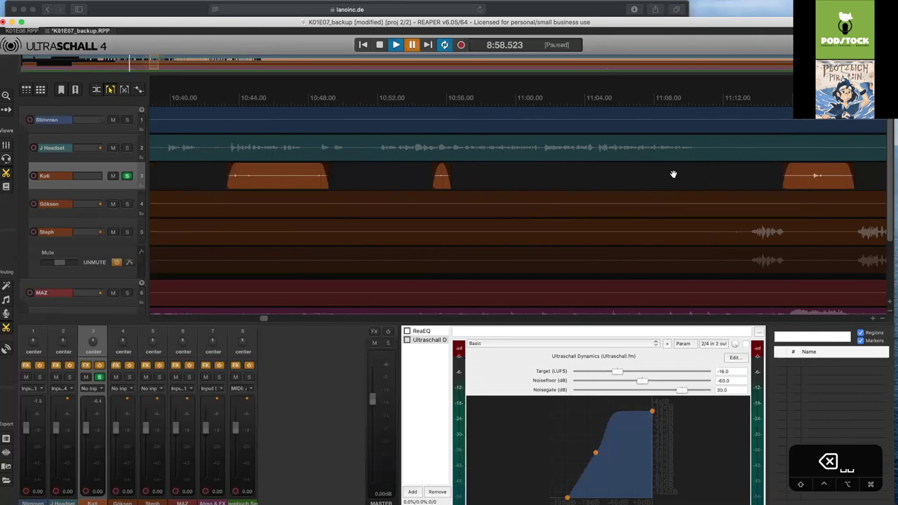
pyautogui.click(800, 175)
pyautogui.press('space')
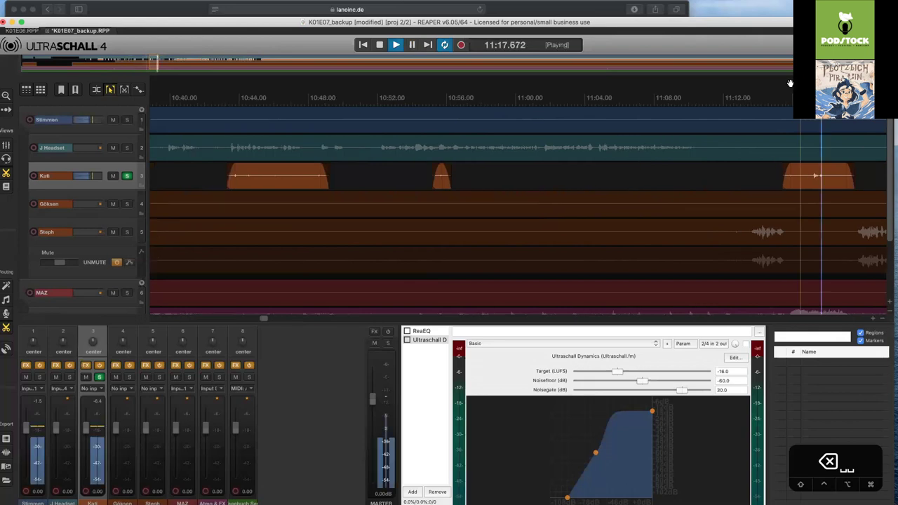
pyautogui.scroll(-3, 790, 83)
pyautogui.press('space')
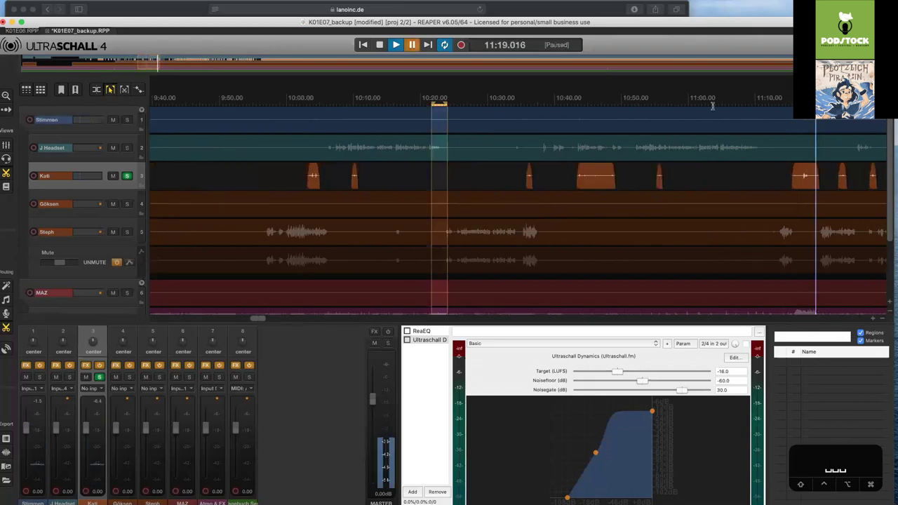
# Find the track 3 slice with speech starting at about 15:51 and listen to it soloed
pyautogui.scroll(-2, 701, 134)
pyautogui.hscroll(5, 686, 154)
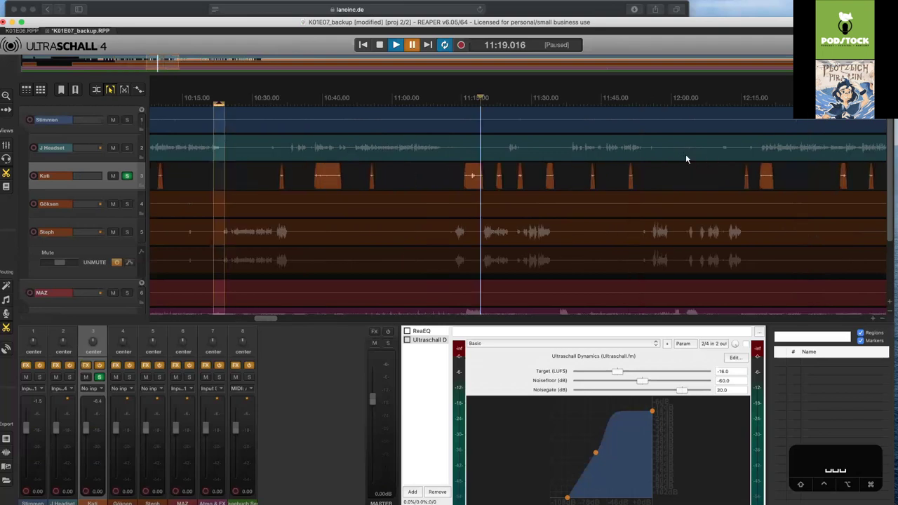
pyautogui.scroll(2, 560, 127)
pyautogui.hscroll(10, 560, 127)
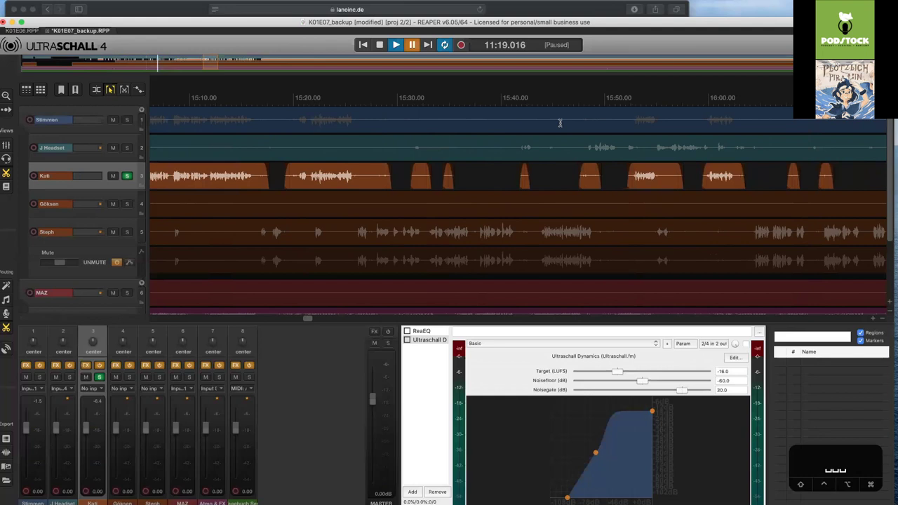
pyautogui.click(629, 97)
pyautogui.press('space')
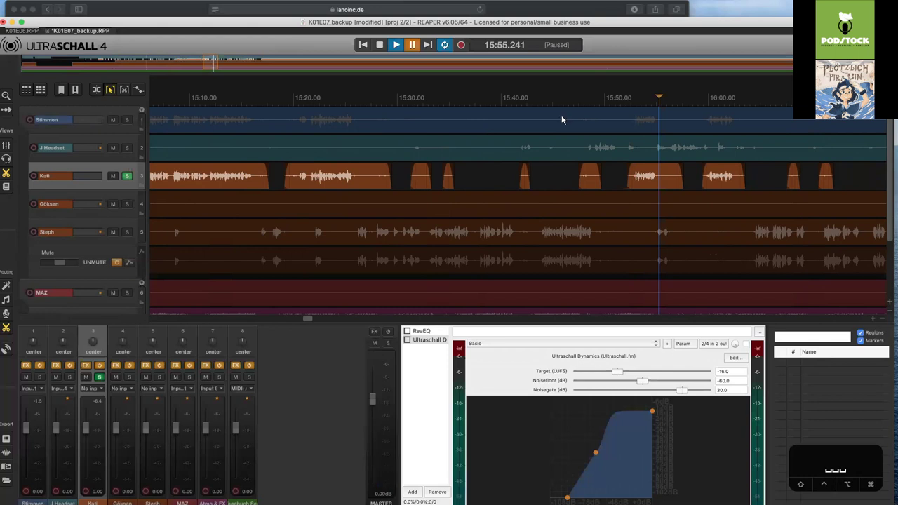
# Unsolo track 3 and listen to the passage between about 15:47 and 15:55 with all tracks audible
pyautogui.press('space')
pyautogui.click(621, 97)
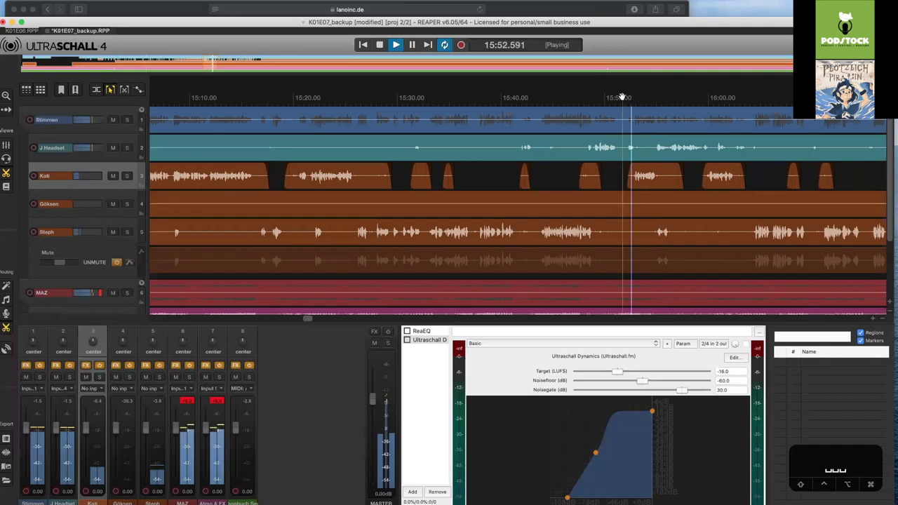
pyautogui.press('space')
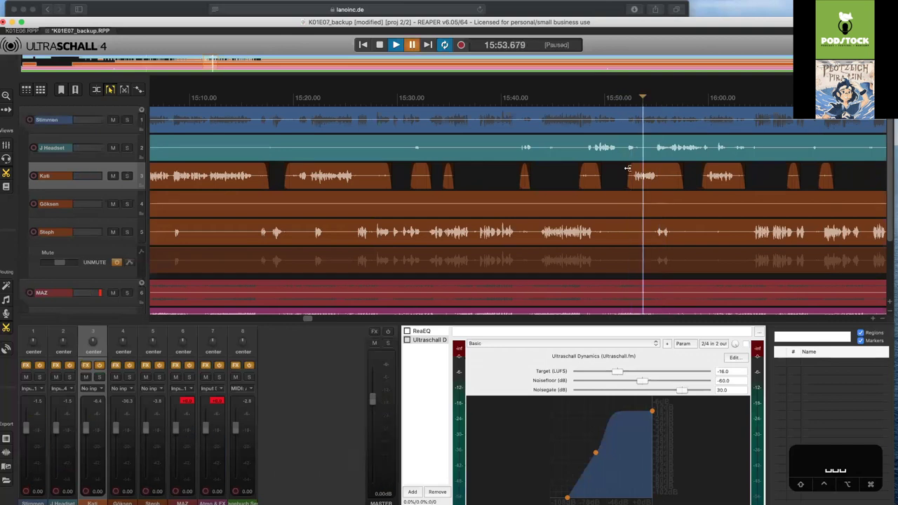
pyautogui.click(604, 99)
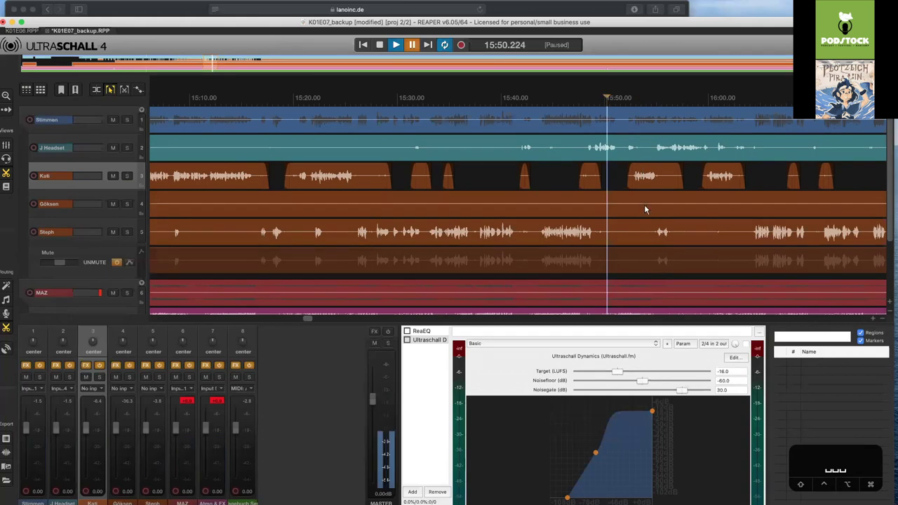
pyautogui.press('space')
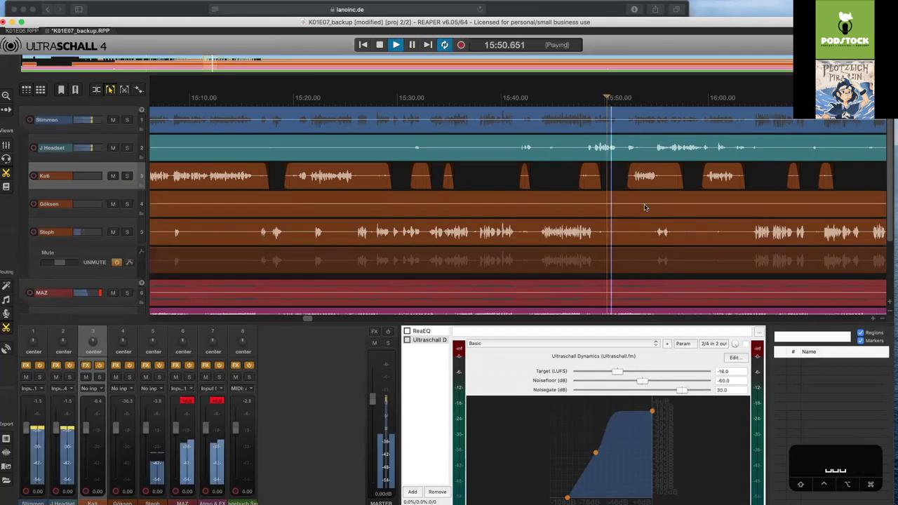
pyautogui.click(588, 98)
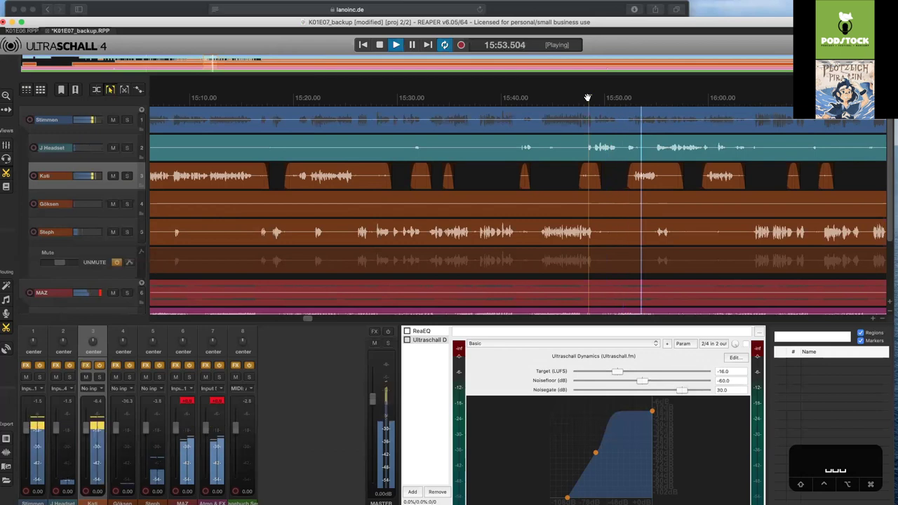
pyautogui.press('space')
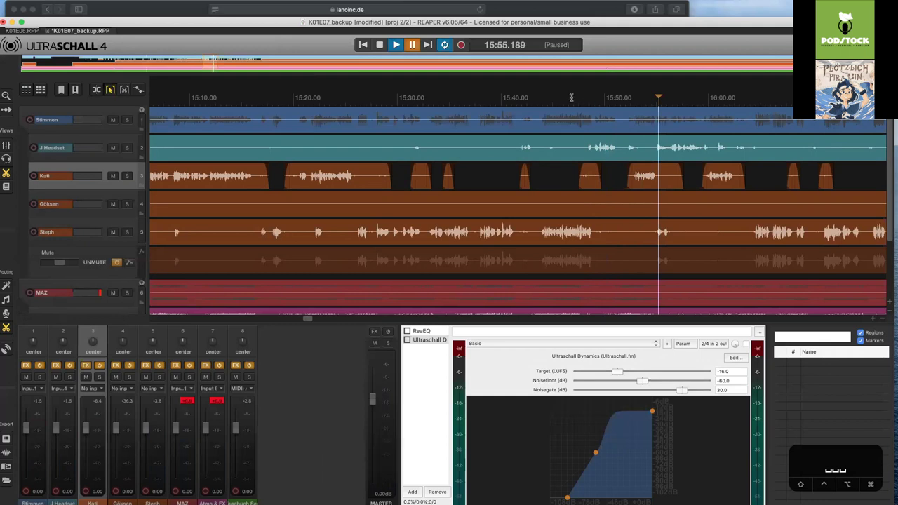
# Split the track 2 item at 15:47.954 and 15:54.084 and delete the section between the splits
pyautogui.click(584, 151)
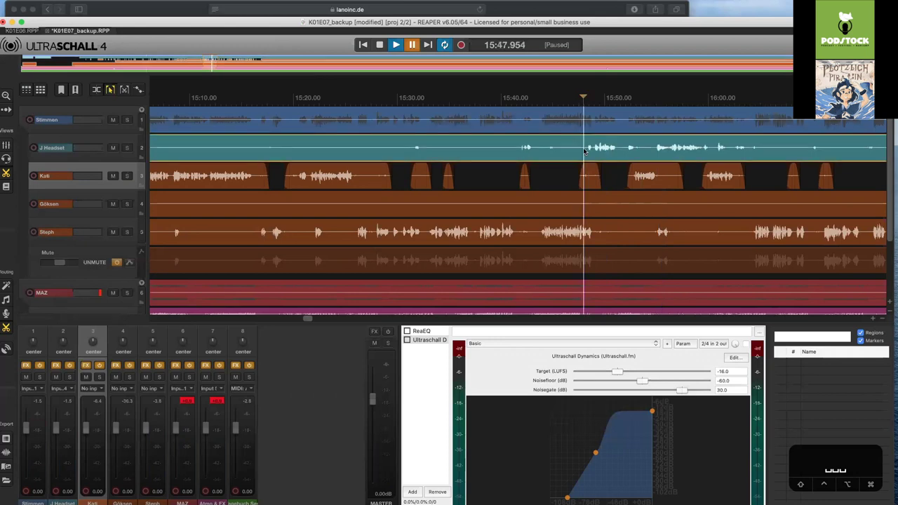
pyautogui.press('s')
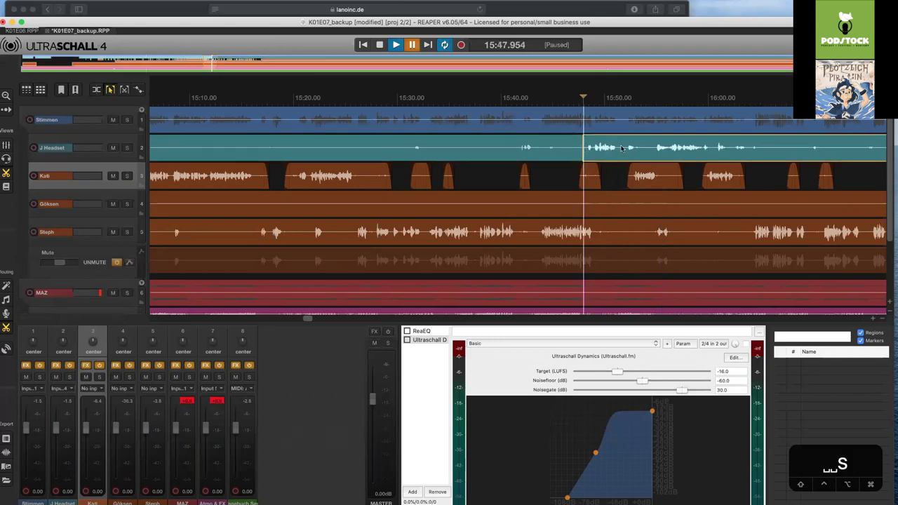
pyautogui.moveTo(621, 147)
pyautogui.press('Delete')
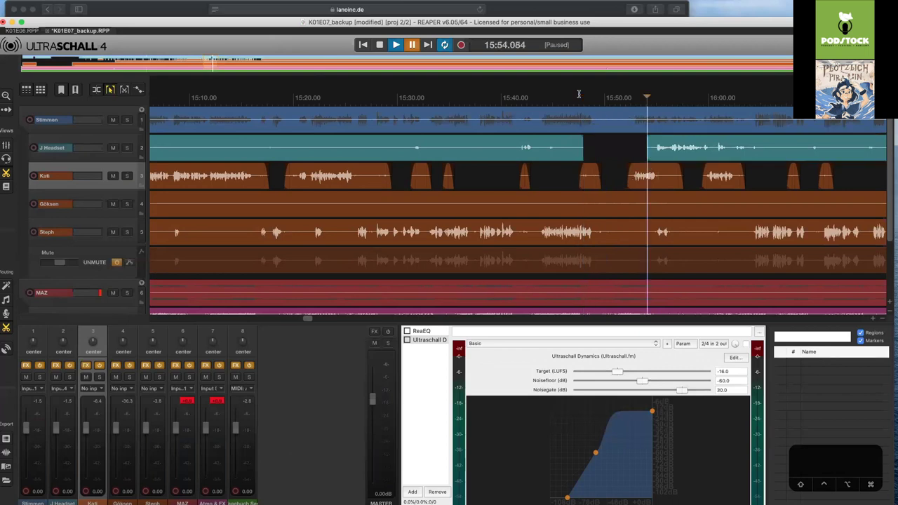
# Play the passage from 15:47.612 and delete the short track 3 slice at about 15:48
pyautogui.click(579, 94)
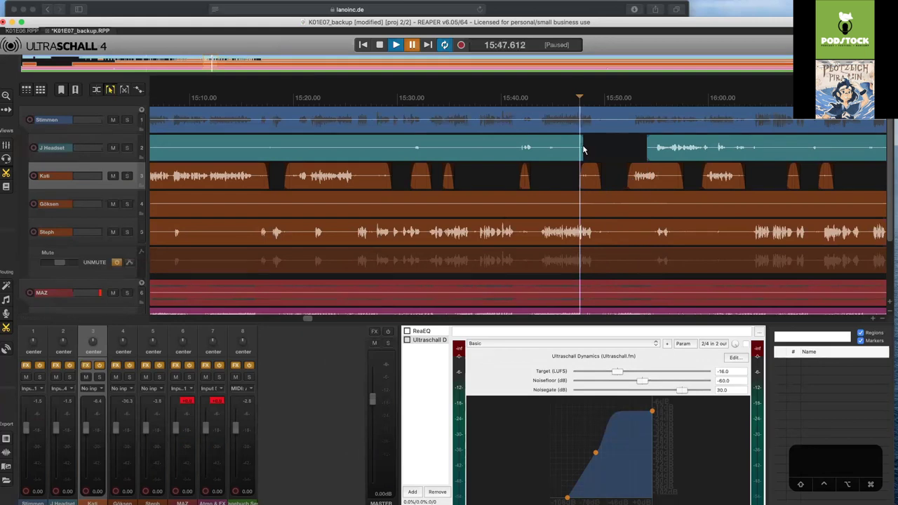
pyautogui.press('space')
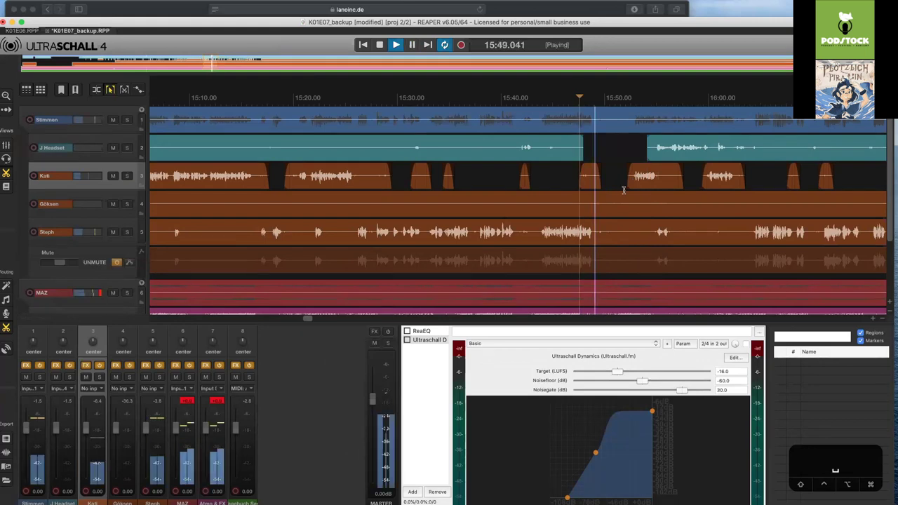
pyautogui.click(588, 175)
pyautogui.press('space')
pyautogui.press('BackSpace')
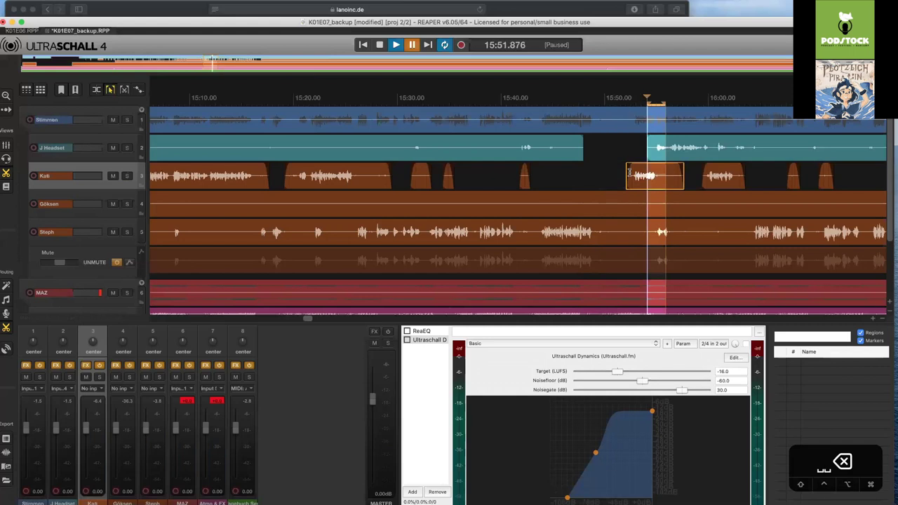
pyautogui.click(608, 186)
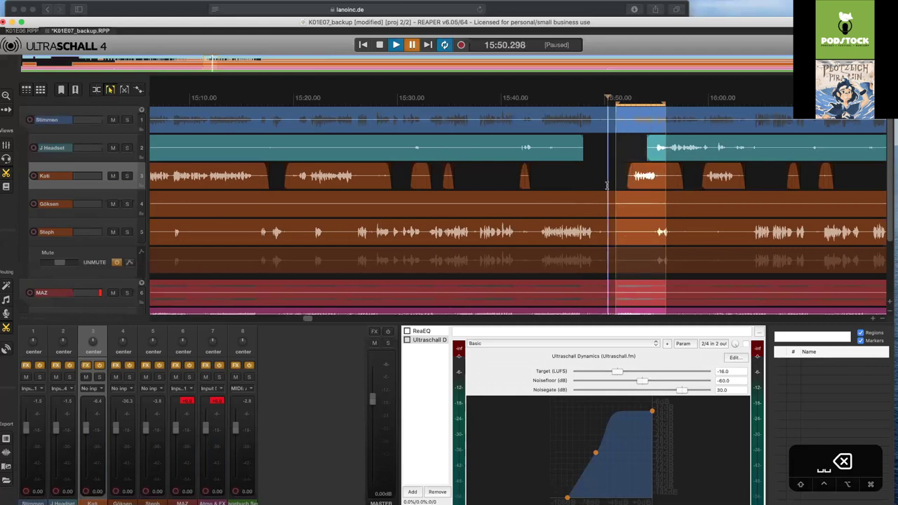
pyautogui.press('i')
pyautogui.press('o')
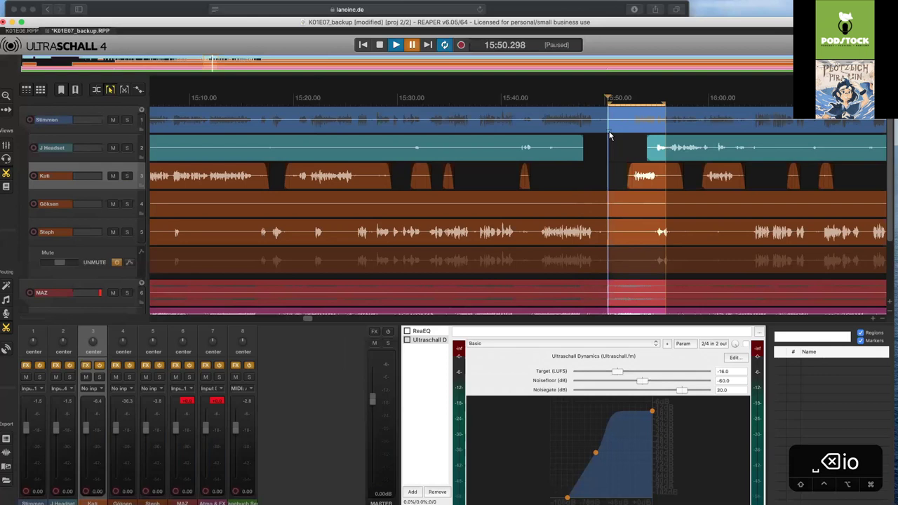
pyautogui.click(618, 101)
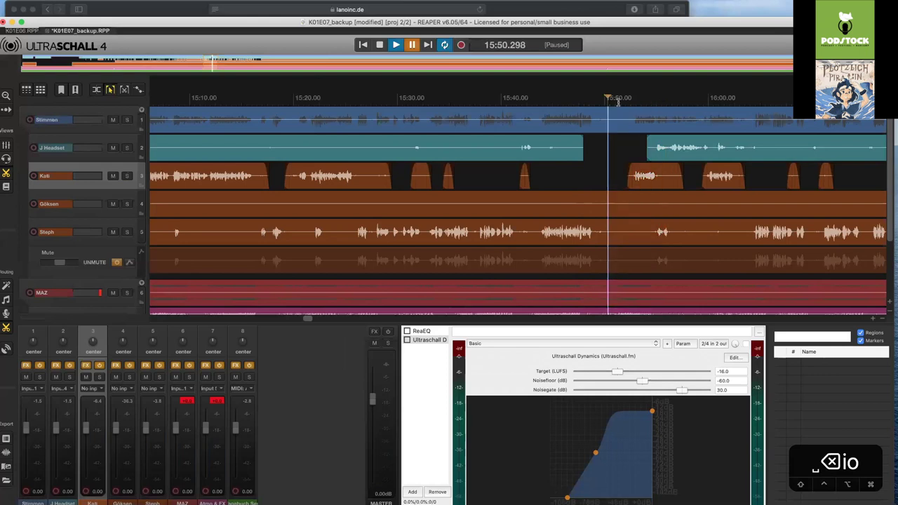
# Select the pause from 15:49.847 to about 15:52, preview the cut, and ripple-delete the range across all tracks
pyautogui.moveTo(618, 102); pyautogui.dragTo(628, 101)
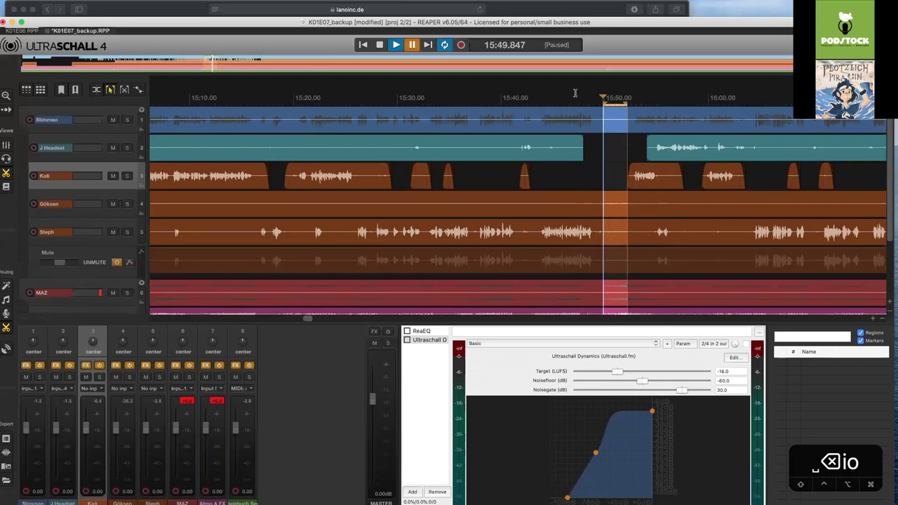
pyautogui.press('space')
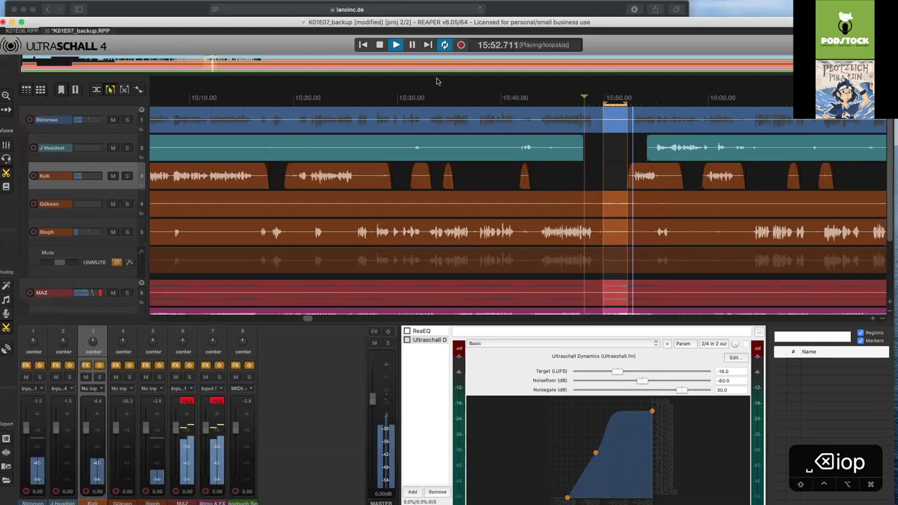
pyautogui.press('space')
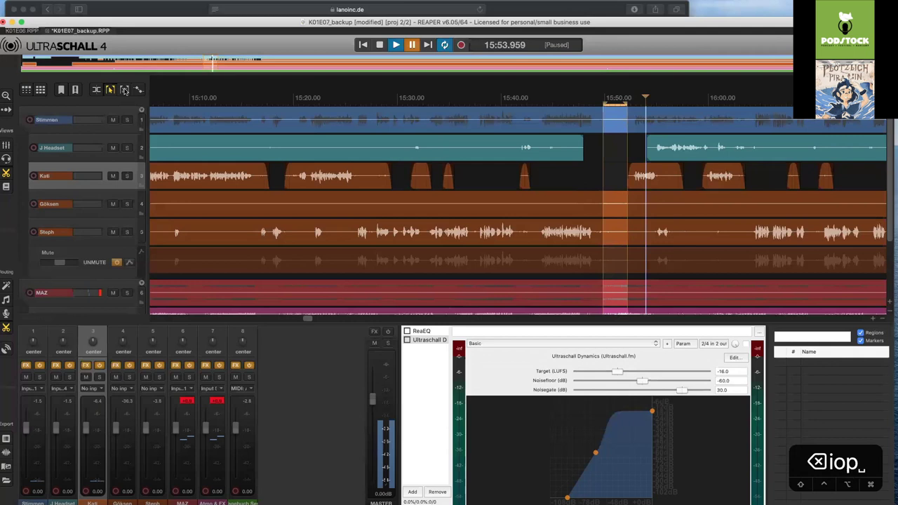
pyautogui.press('BackSpace')
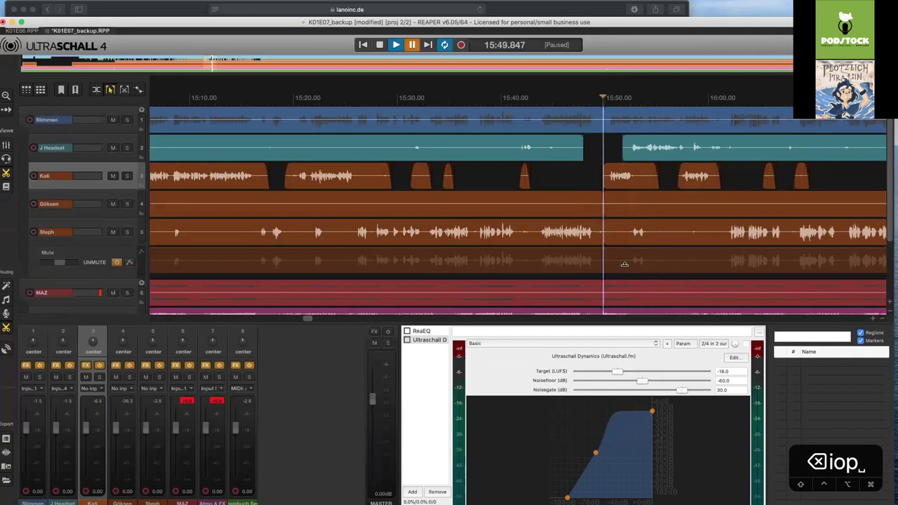
# Play across the cut at about 15:50, then solo the Atmo & FX track and listen to the transition again
pyautogui.scroll(-2, 889, 167)
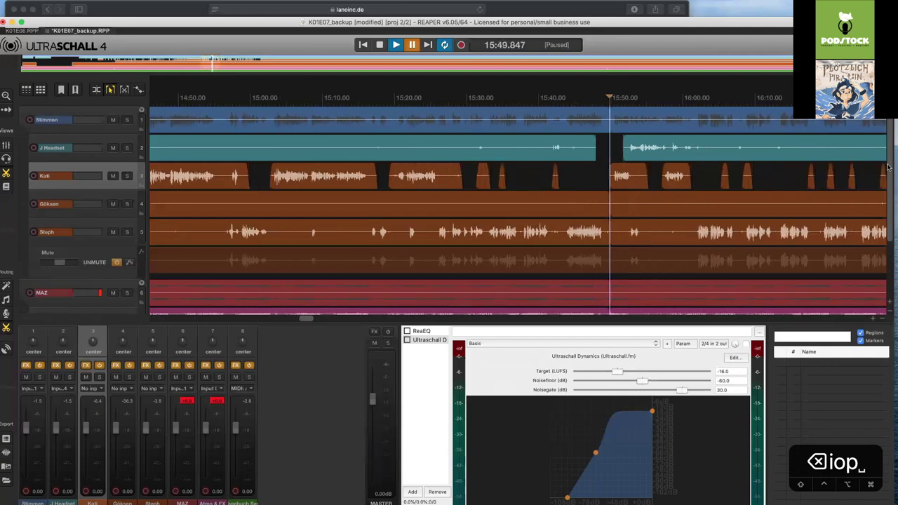
pyautogui.scroll(-3, 600, 245)
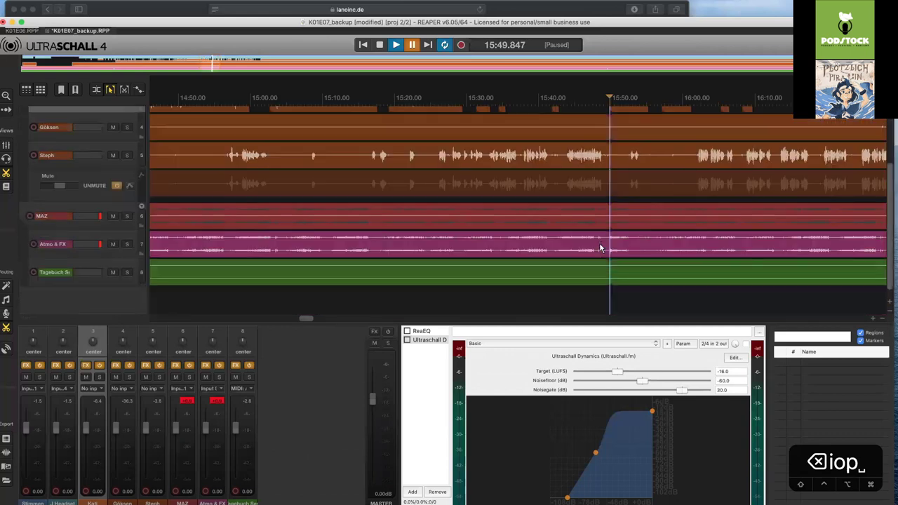
pyautogui.click(602, 103)
pyautogui.press('space')
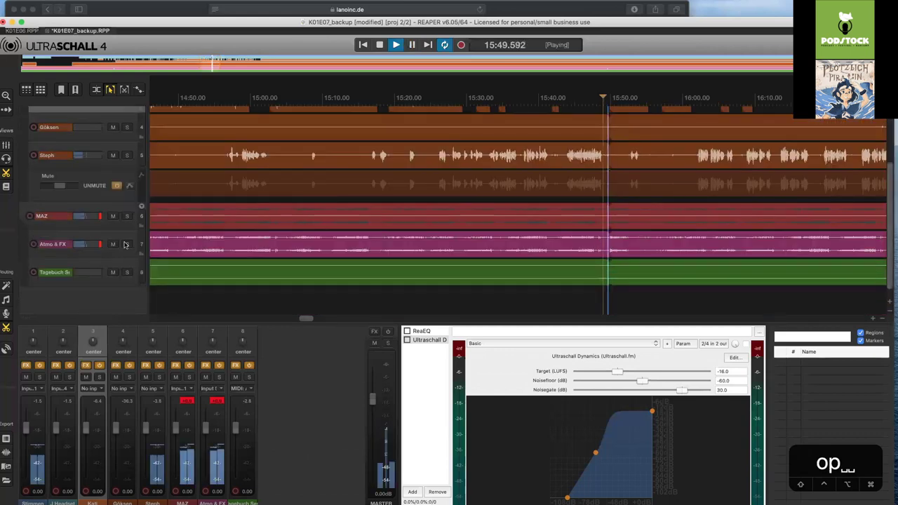
pyautogui.press('space')
pyautogui.click(593, 94)
pyautogui.press('space')
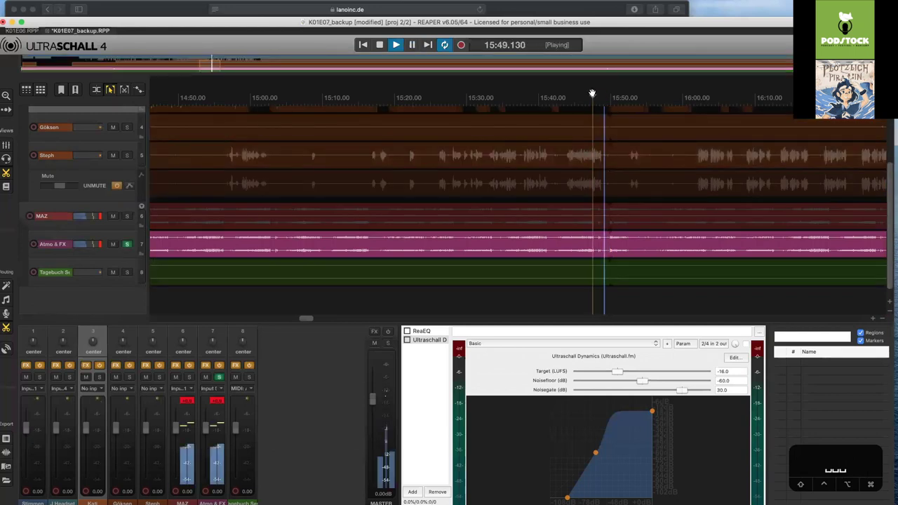
pyautogui.press('space')
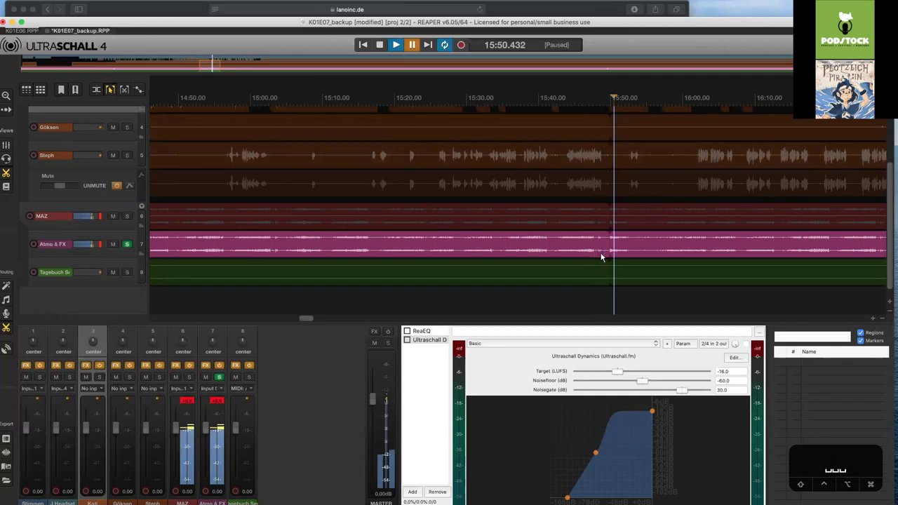
# Crossfade the two Atmo & FX items at the cut over about two seconds and listen across it with repeat off
pyautogui.click(605, 244)
pyautogui.moveTo(607, 242); pyautogui.dragTo(562, 254)
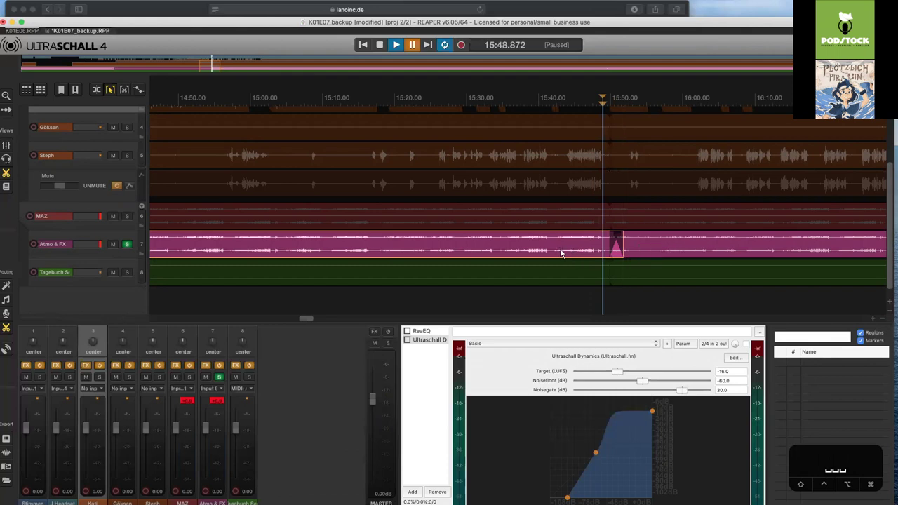
pyautogui.press('space')
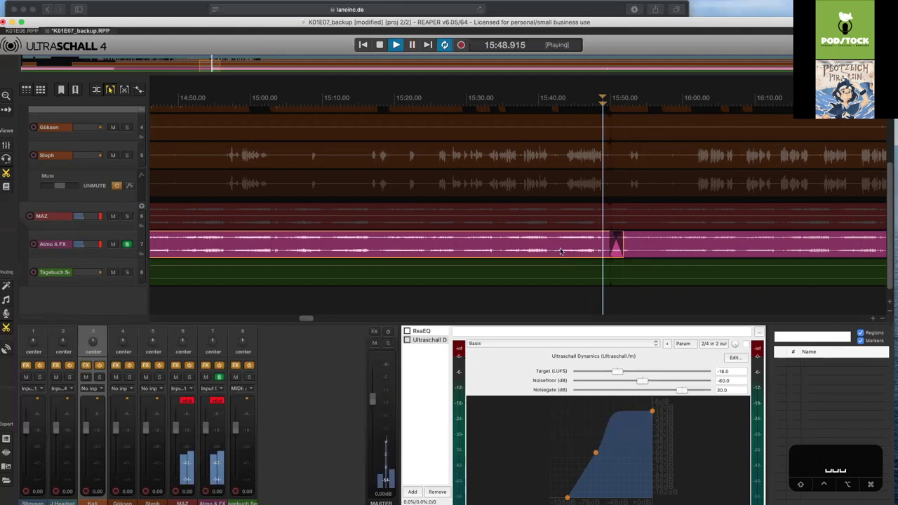
pyautogui.press('space')
pyautogui.click(596, 94)
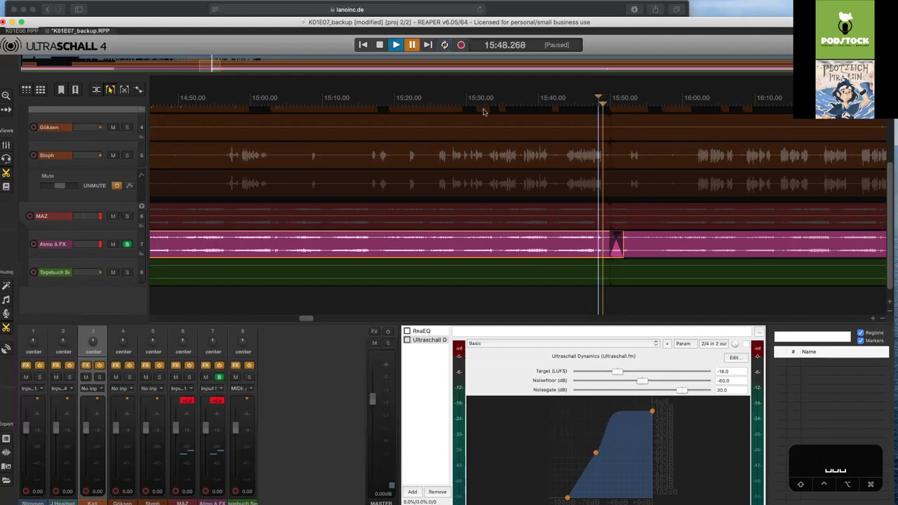
pyautogui.press('space')
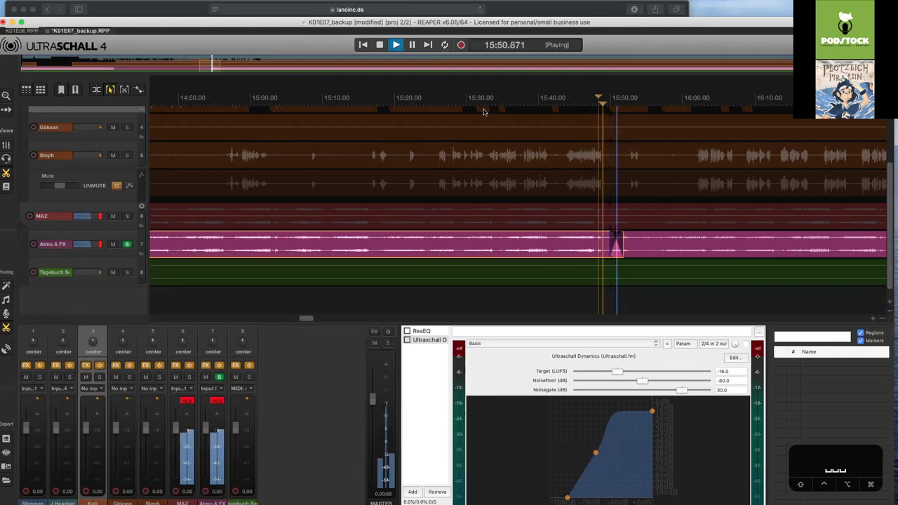
pyautogui.press('space')
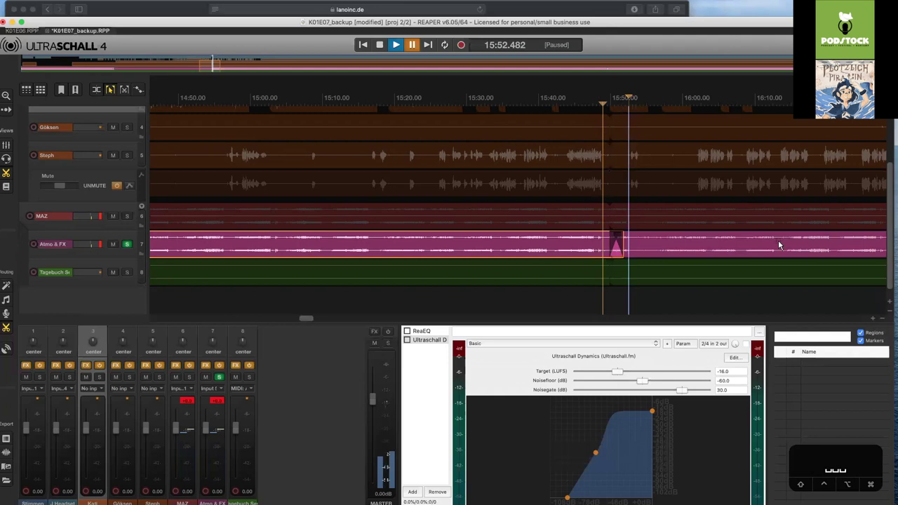
# Unsolo the Atmo & FX track and play the recording from 19:55.249
pyautogui.scroll(-3, 778, 240)
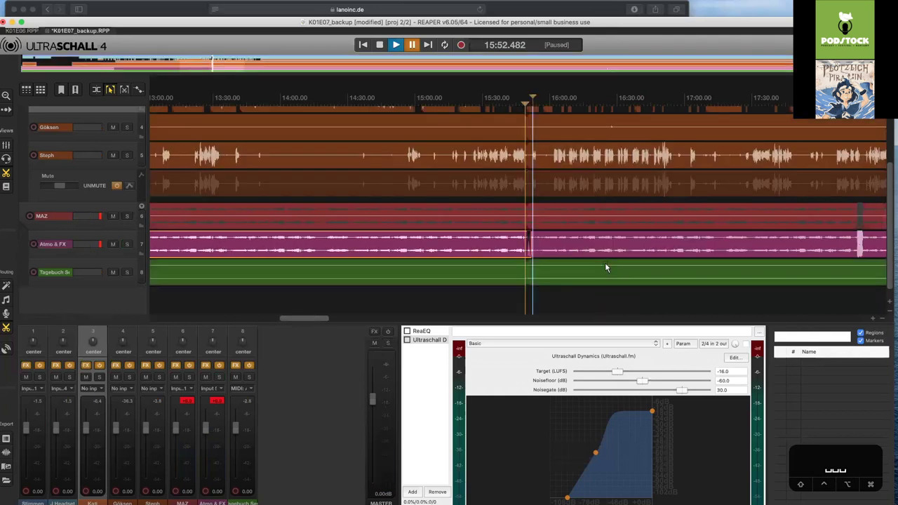
pyautogui.scroll(-4, 889, 146)
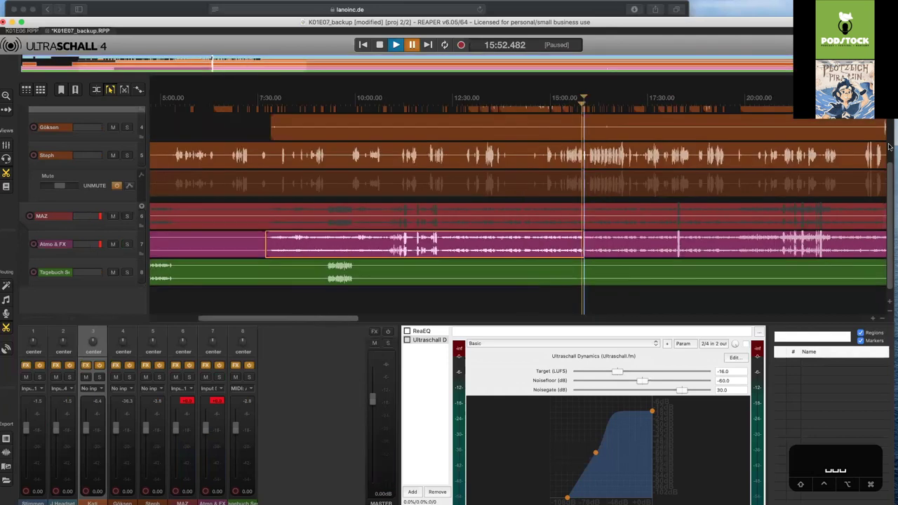
pyautogui.scroll(3, 629, 187)
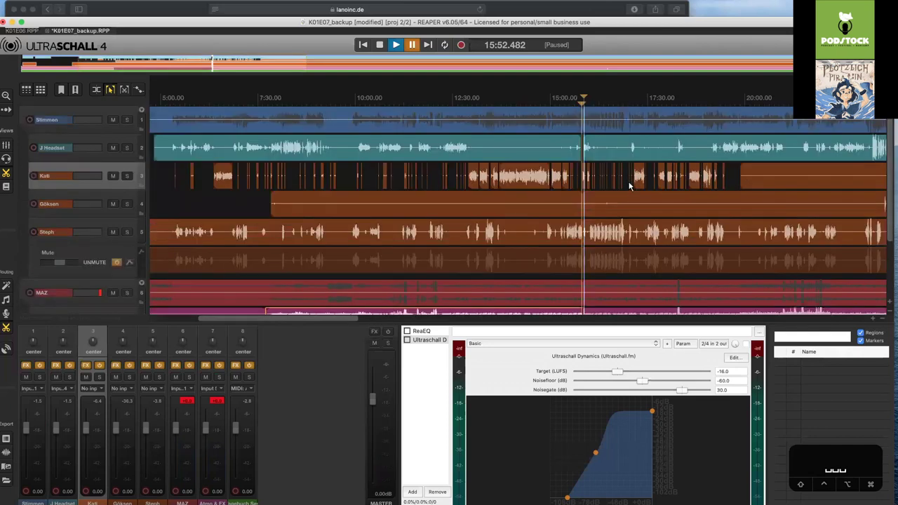
pyautogui.scroll(2, 629, 188)
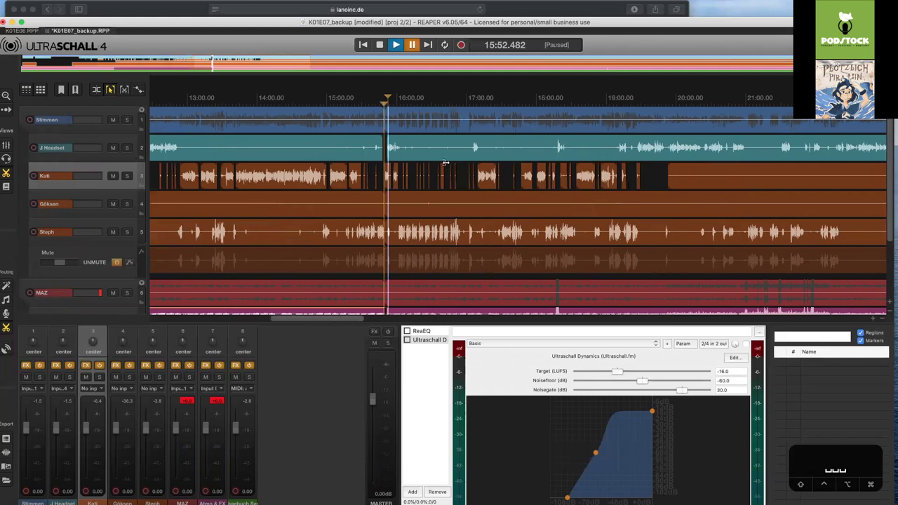
pyautogui.scroll(3, 445, 163)
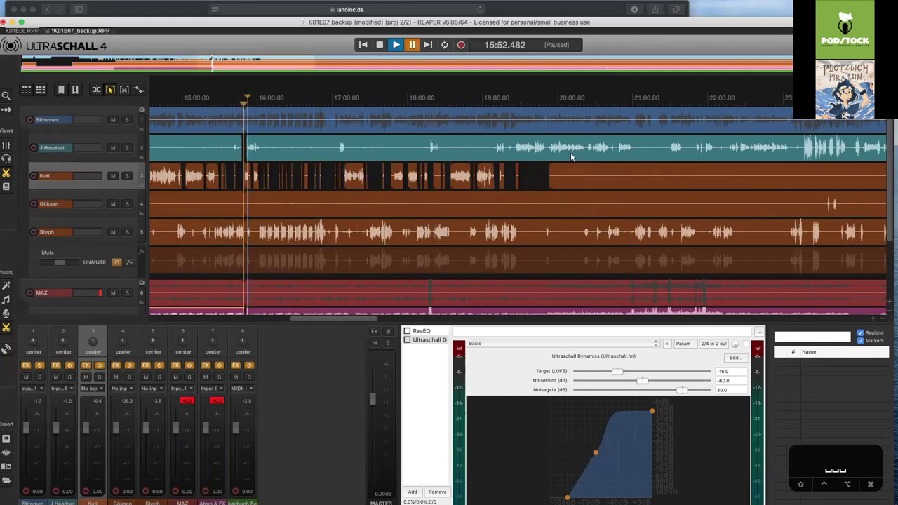
pyautogui.scroll(3, 571, 151)
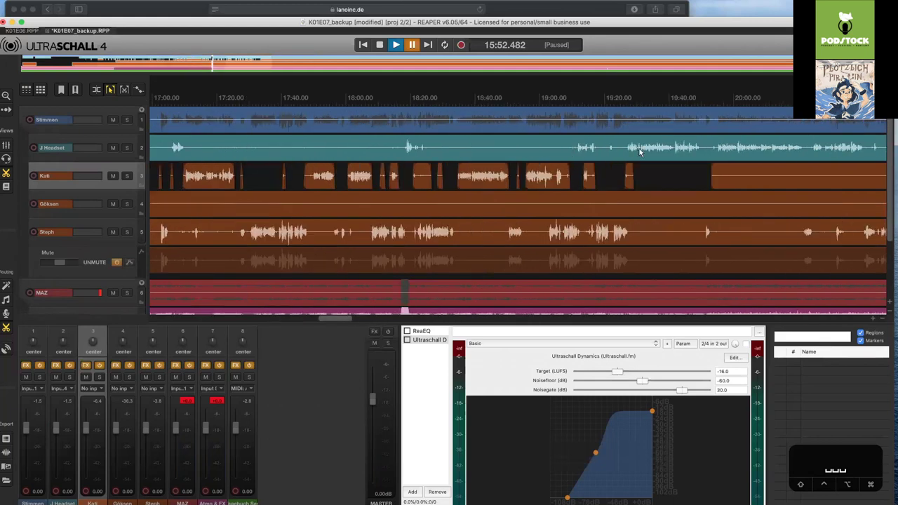
pyautogui.scroll(2, 639, 151)
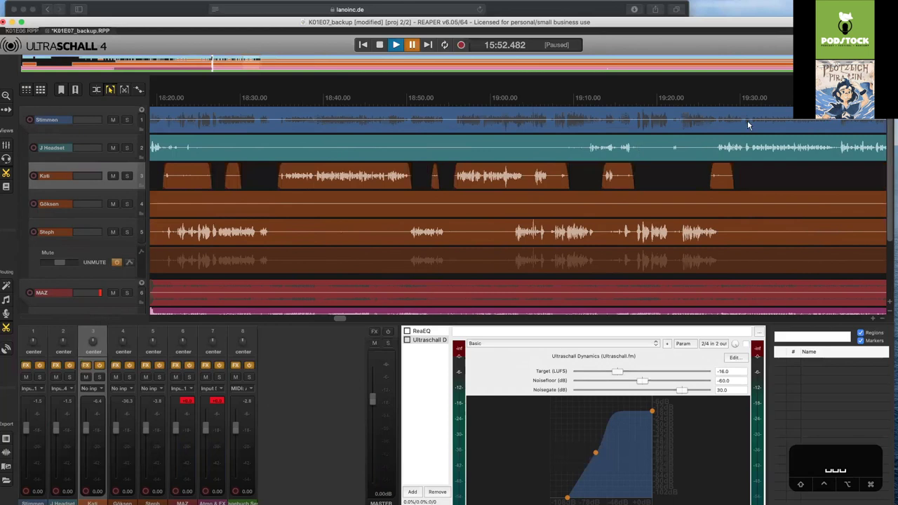
pyautogui.hscroll(3, 702, 116)
pyautogui.hscroll(3, 654, 106)
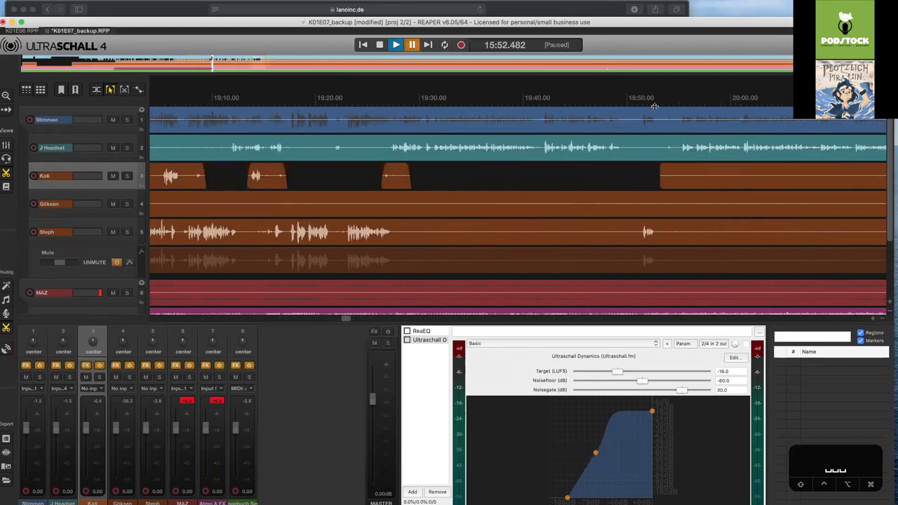
pyautogui.click(655, 98)
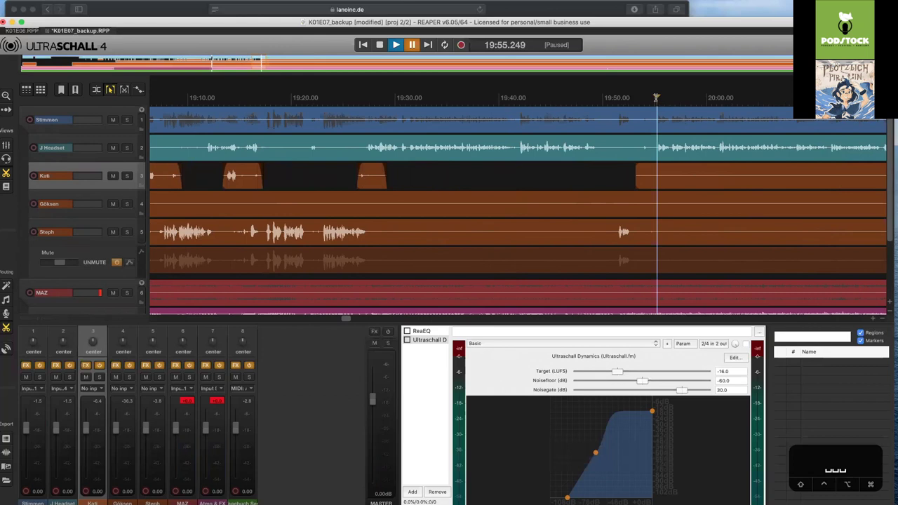
pyautogui.press('space')
pyautogui.scroll(3, 843, 203)
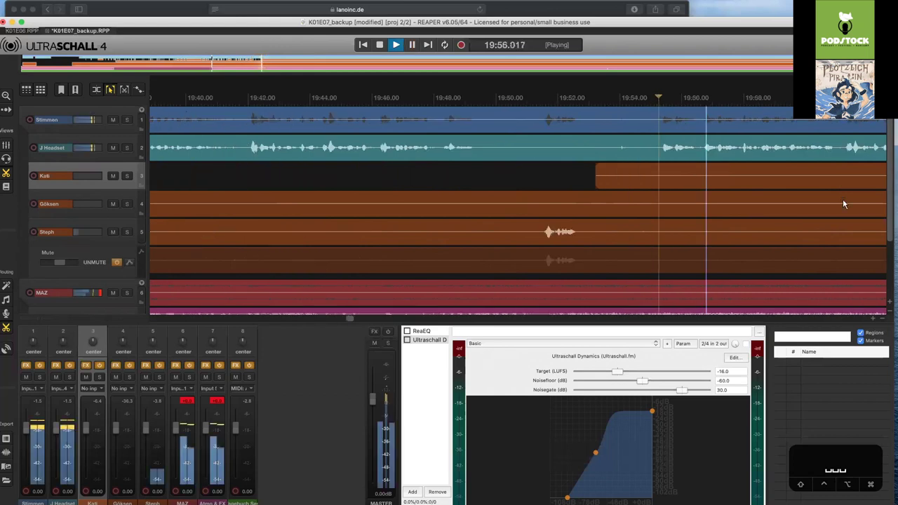
# Solo the J Headset track, turn on follow mode and listen for noise up to about 20:09
pyautogui.press('F6')
pyautogui.scroll(1, 781, 160)
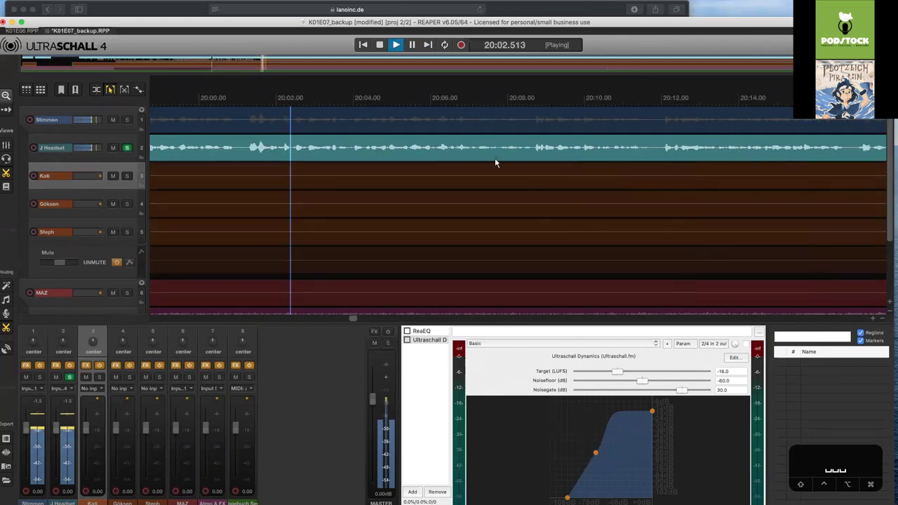
pyautogui.press('f')
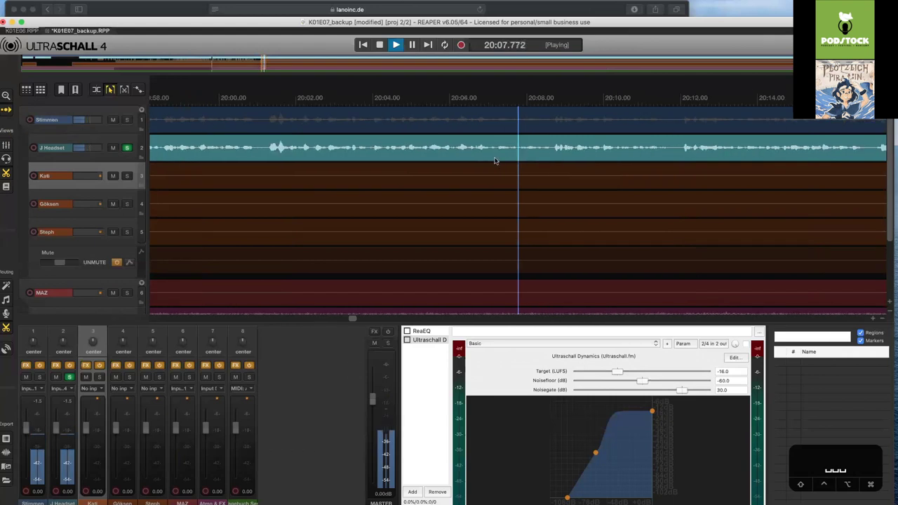
pyautogui.press('space')
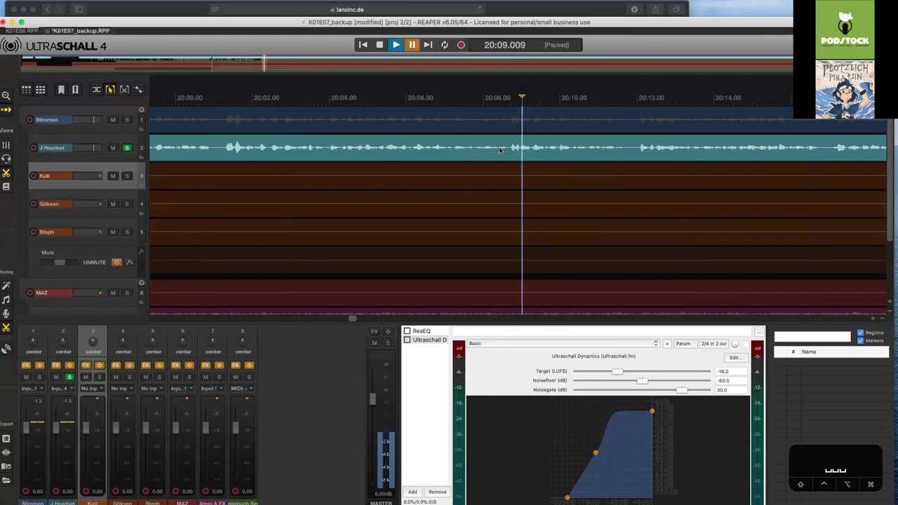
pyautogui.press('space')
pyautogui.press('space')
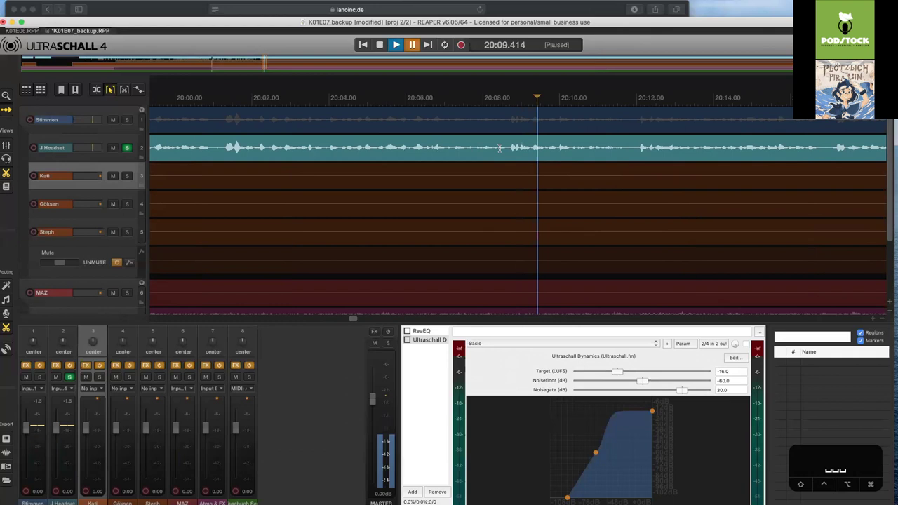
# Select the short time range from 20:08.416 to about 20:08.68 and turn repeat on
pyautogui.moveTo(499, 101); pyautogui.dragTo(507, 101)
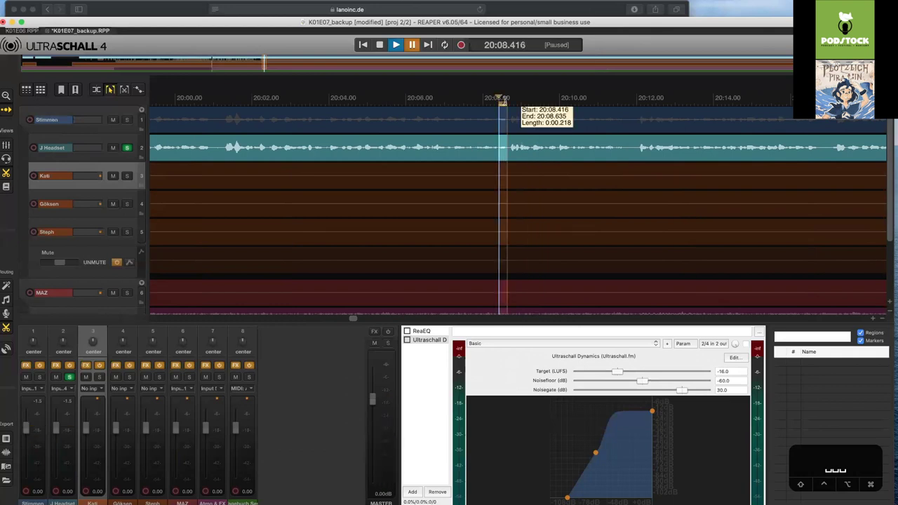
pyautogui.scroll(2, 500, 119)
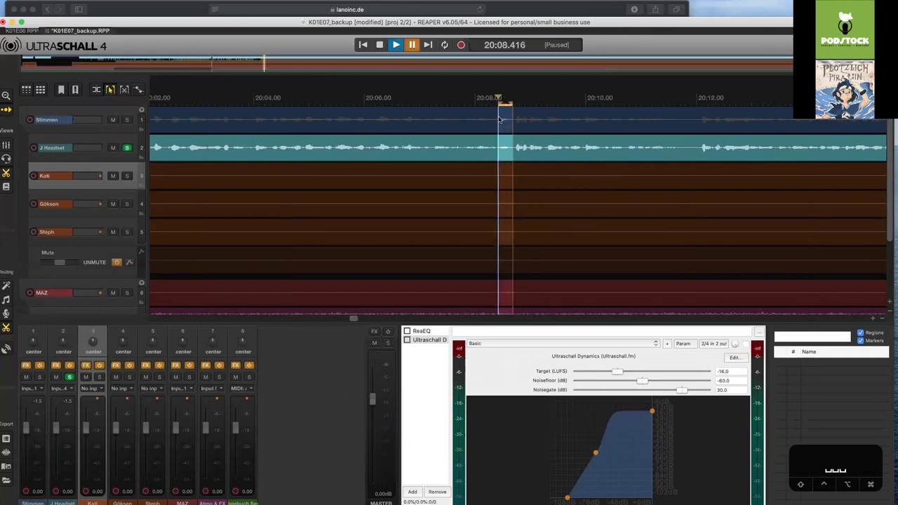
pyautogui.scroll(2, 500, 119)
pyautogui.press('space')
pyautogui.press('space')
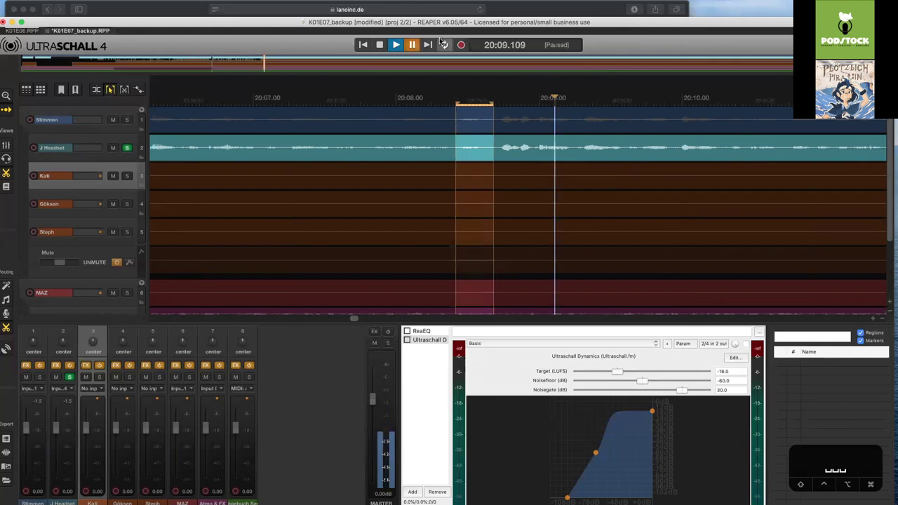
pyautogui.click(444, 44)
pyautogui.press('space')
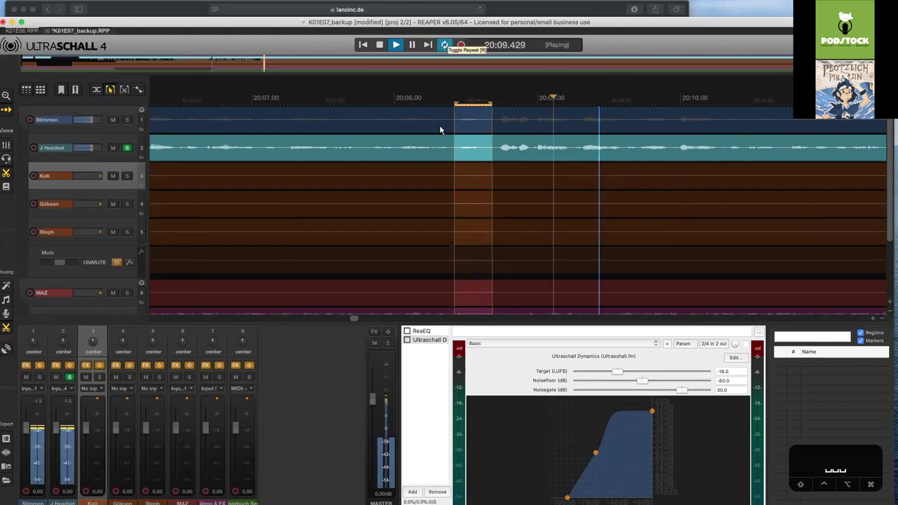
pyautogui.press('space')
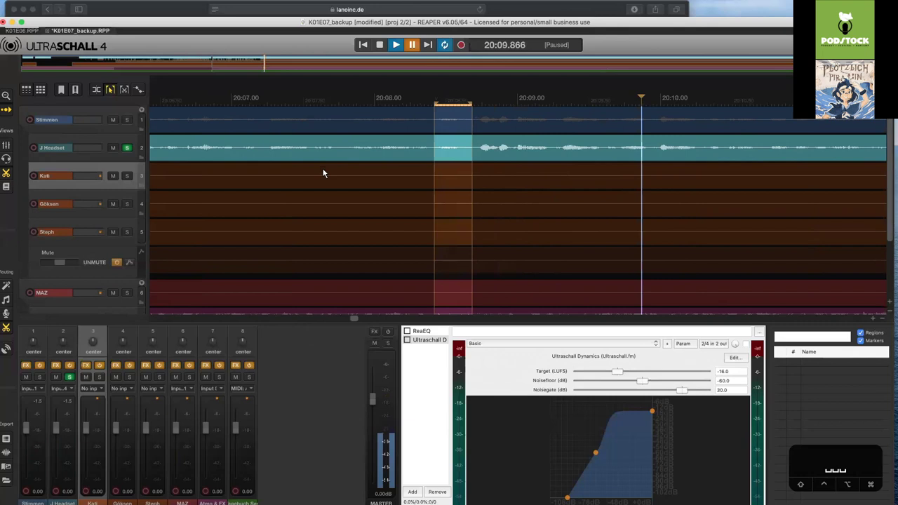
# Enable Ultraschall Dynamics on the J Headset track and listen to the selected range in a loop
pyautogui.click(119, 141)
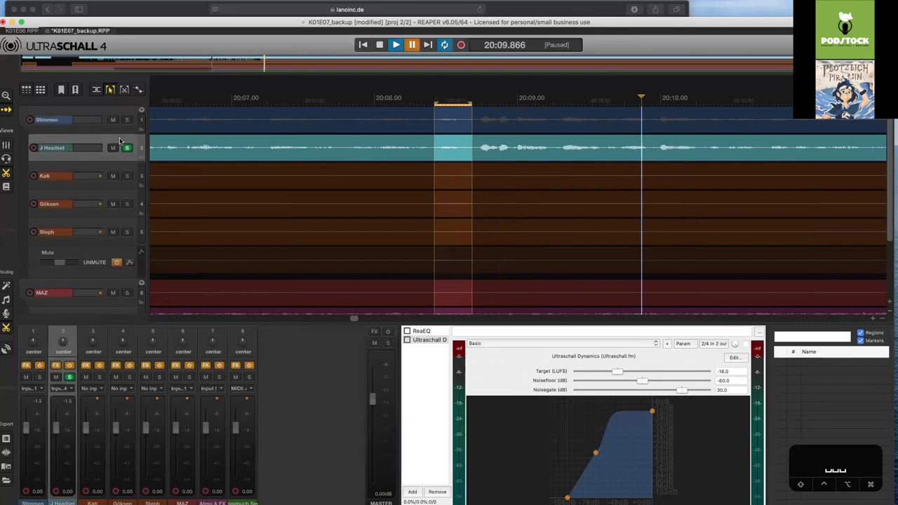
pyautogui.click(408, 340)
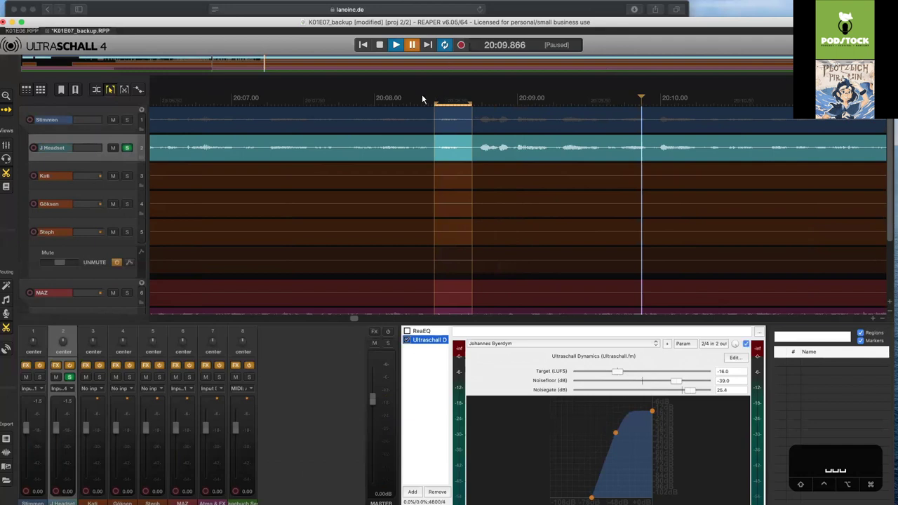
pyautogui.press('space')
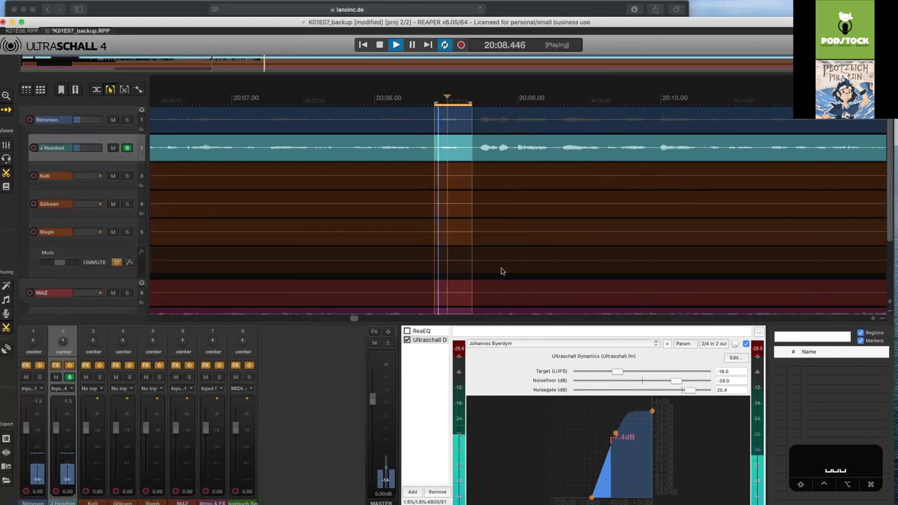
pyautogui.press('space')
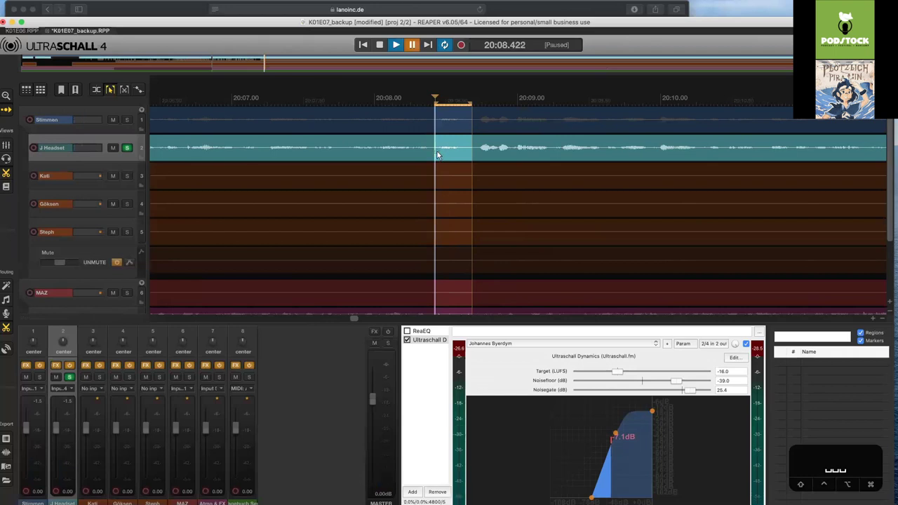
# Split the J Headset item at 20:08.416 and fade in the second part across the selected range with a slow-start curve
pyautogui.press('s')
pyautogui.press('s')
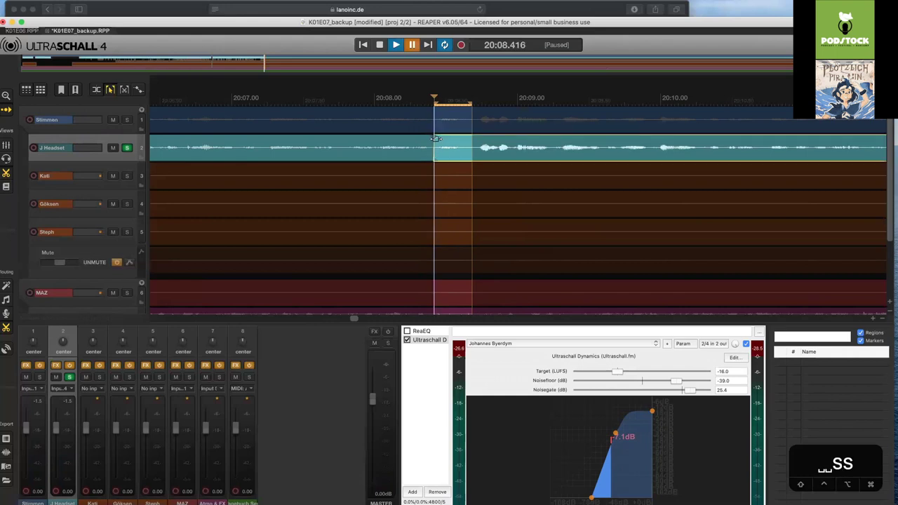
pyautogui.moveTo(435, 138); pyautogui.dragTo(469, 147)
pyautogui.rightClick(469, 147)
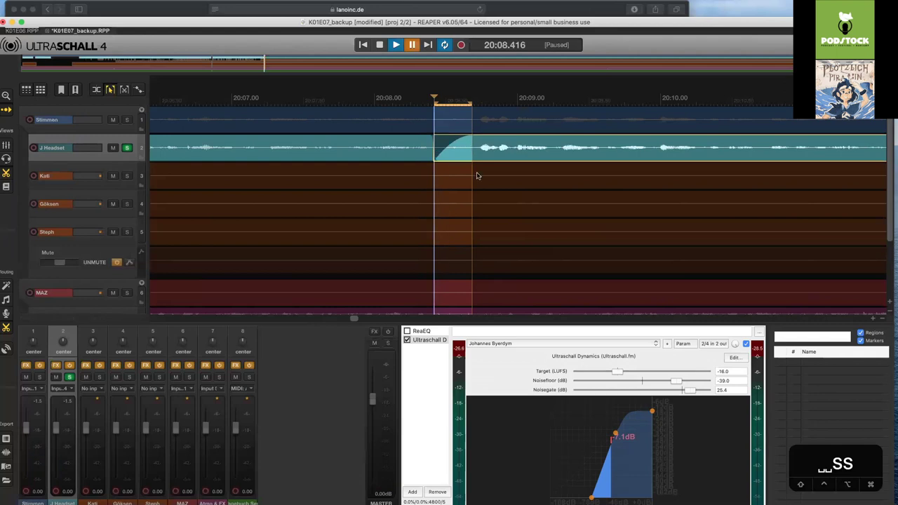
# Listen across the new J Headset fade-in from 20:07.960, turn repeat off, clear the time selection and stop at 20:08.312
pyautogui.click(367, 99)
pyautogui.click(366, 98)
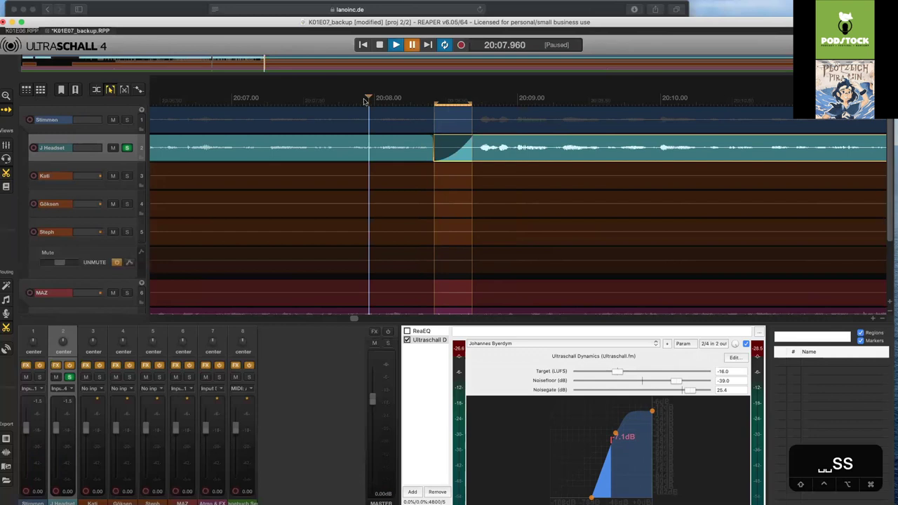
pyautogui.press('space')
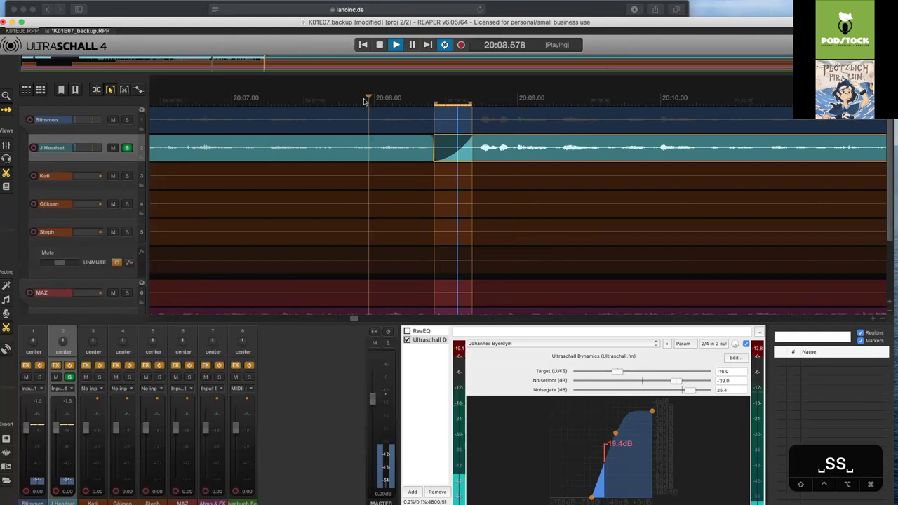
pyautogui.press('space')
pyautogui.click(351, 104)
pyautogui.press('space')
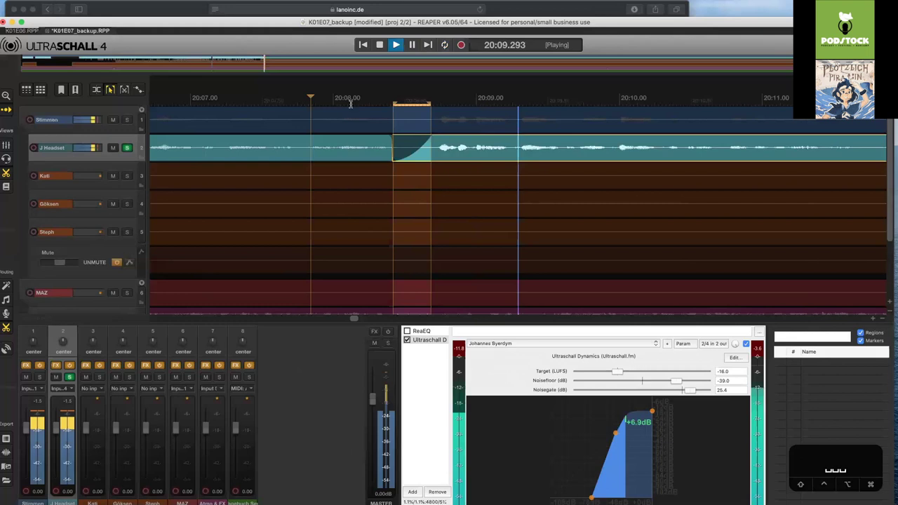
pyautogui.press('space')
pyautogui.scroll(-3, 350, 104)
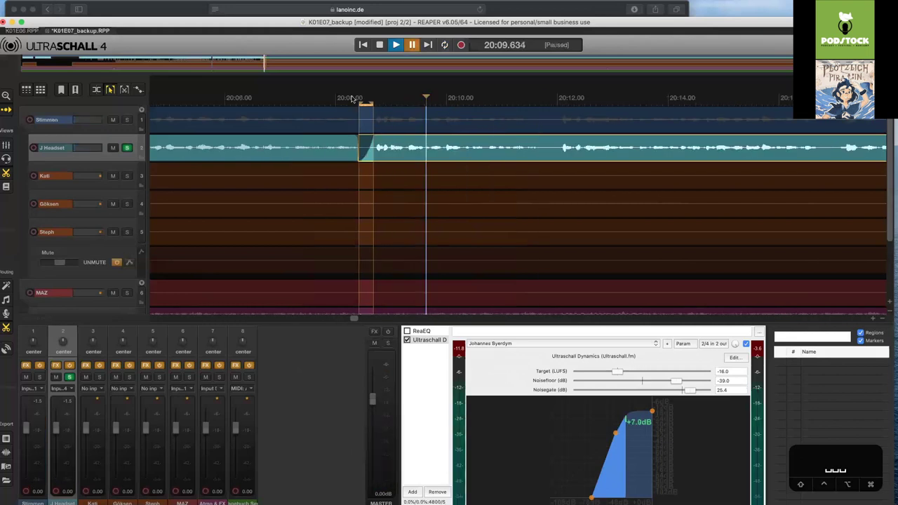
pyautogui.click(352, 99)
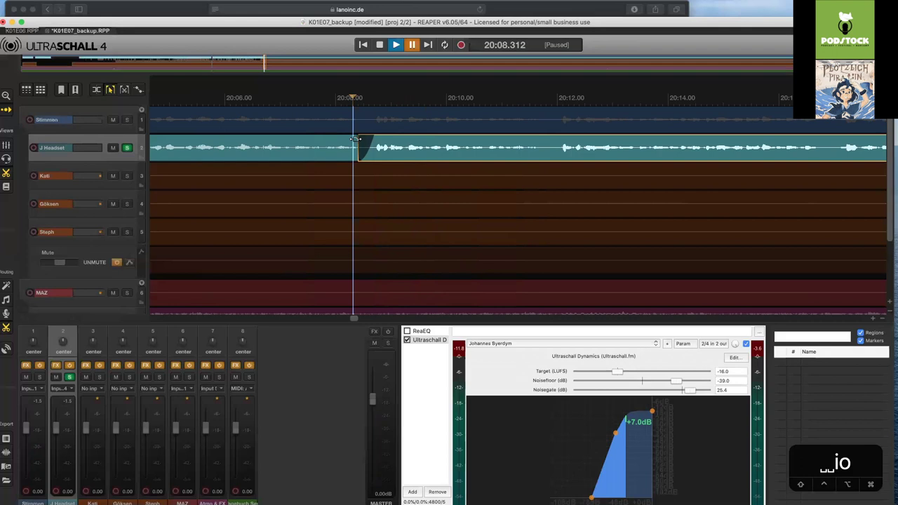
pyautogui.click(379, 46)
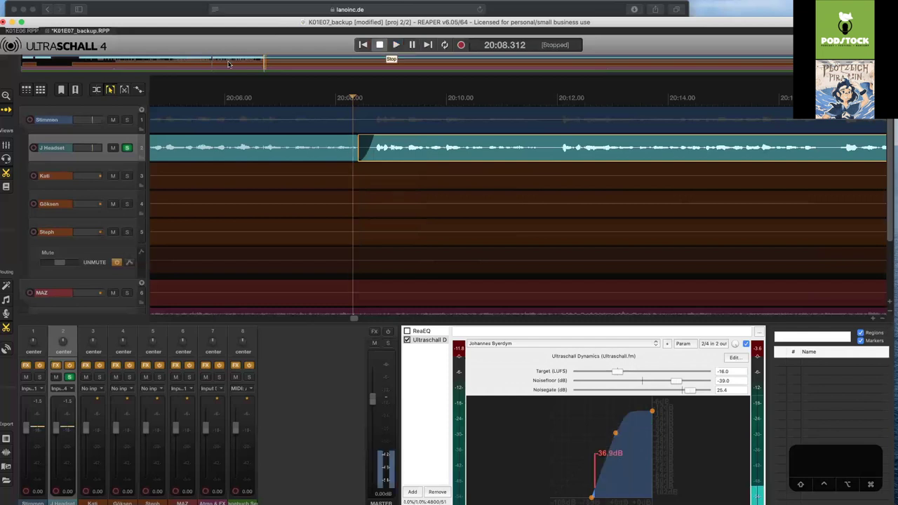
# Search the preferences for "Fade" and open the project's Media Item Defaults page
pyautogui.click(50, 29)
pyautogui.click(38, 5)
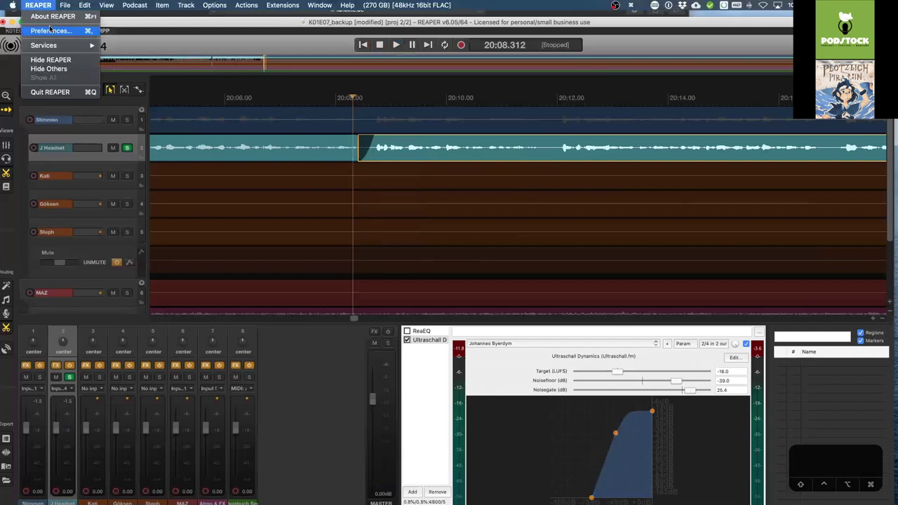
pyautogui.click(50, 29)
pyautogui.write('Fade')
pyautogui.press('Return')
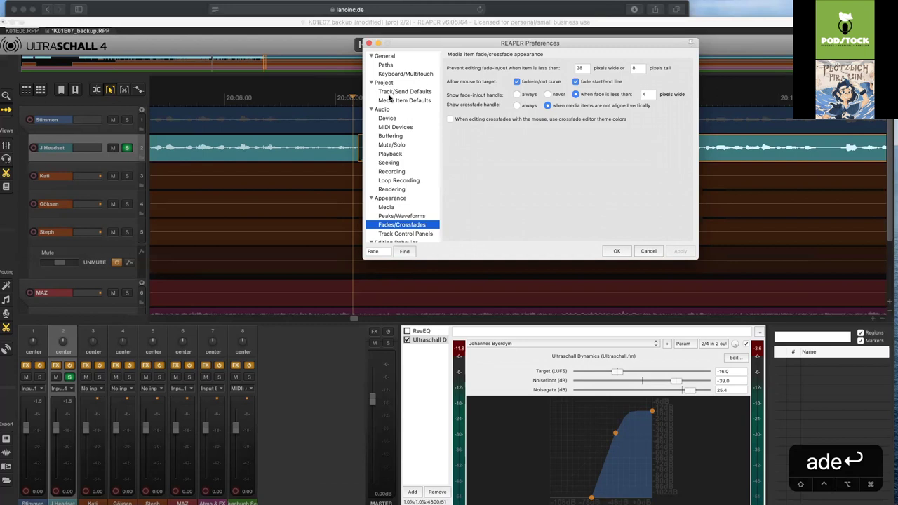
pyautogui.click(388, 96)
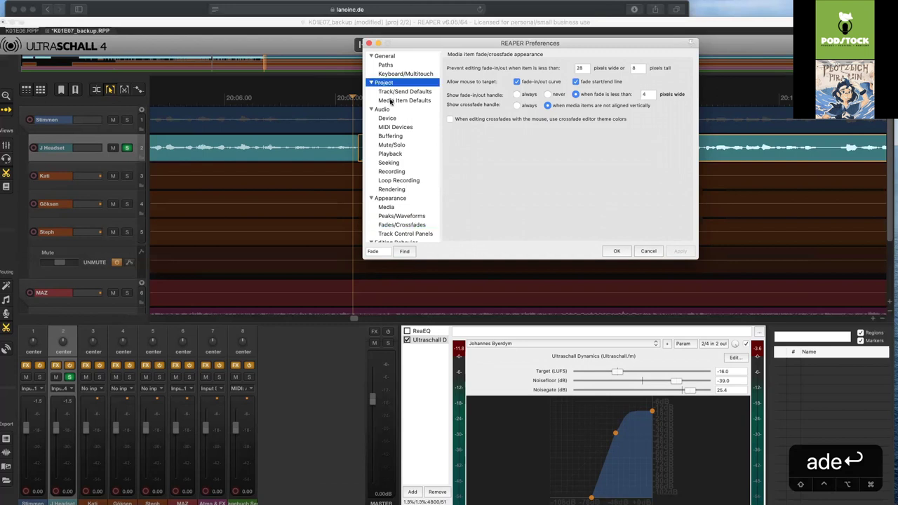
pyautogui.click(390, 101)
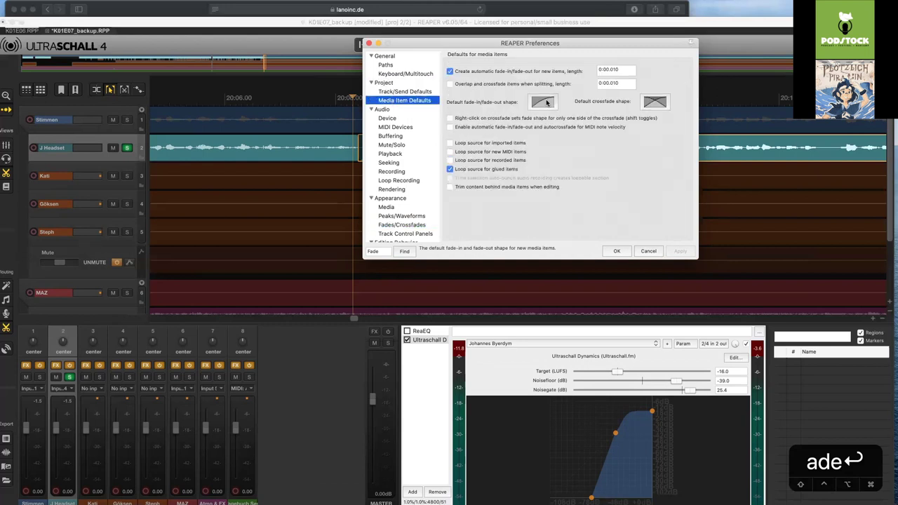
# Set the default fade-in/fade-out shape for media items to the slow-start curve, apply it and close the preferences
pyautogui.click(547, 103)
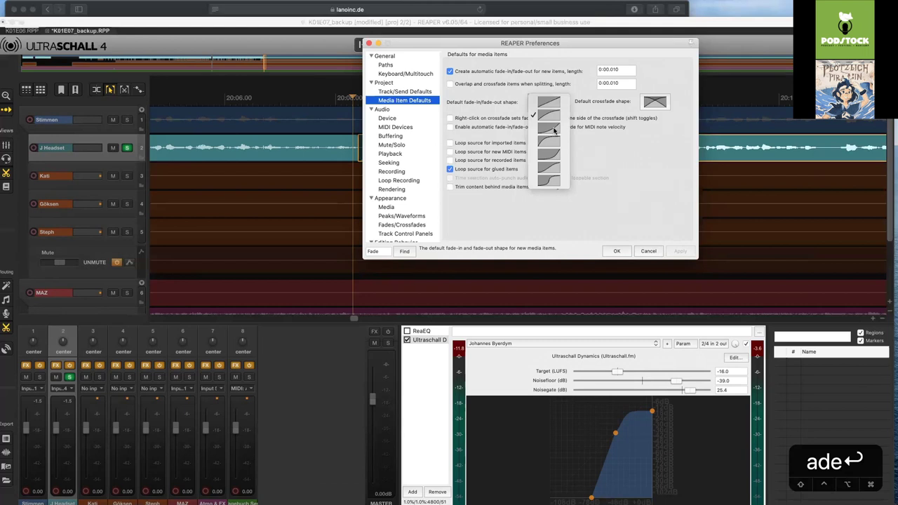
pyautogui.click(553, 129)
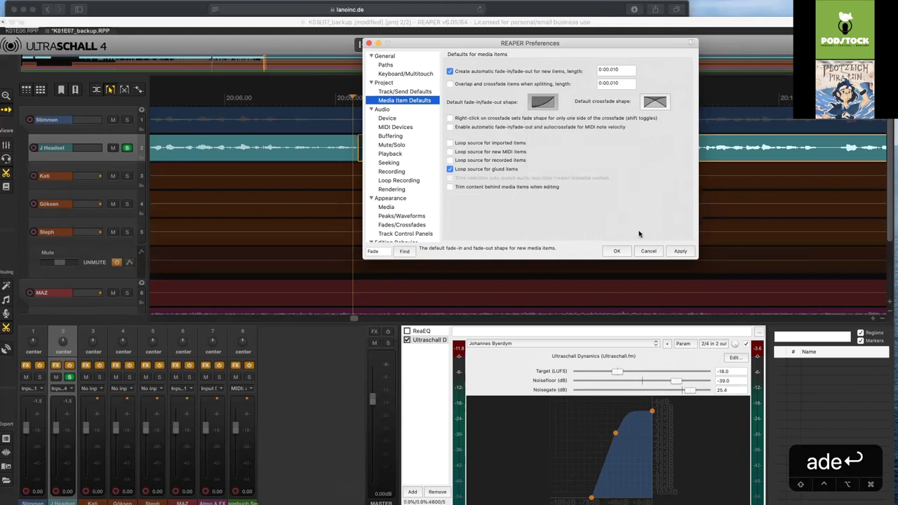
pyautogui.click(679, 252)
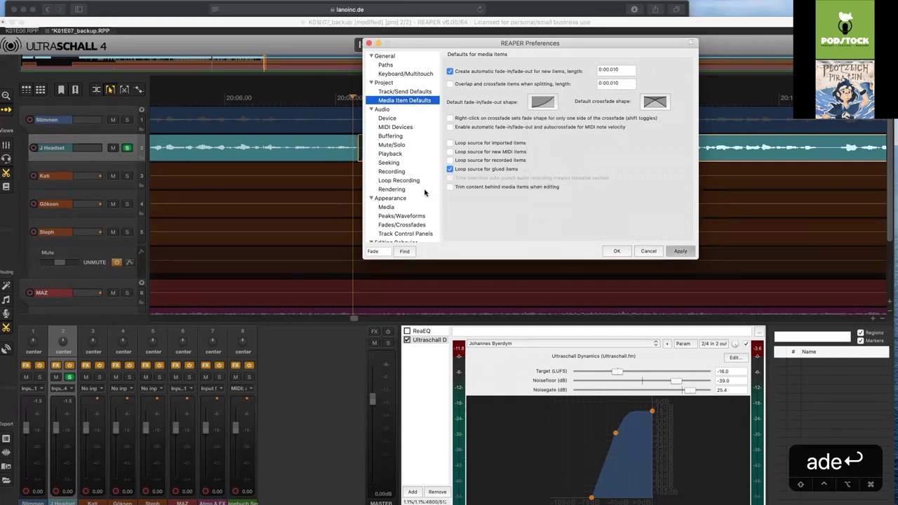
pyautogui.press('Escape')
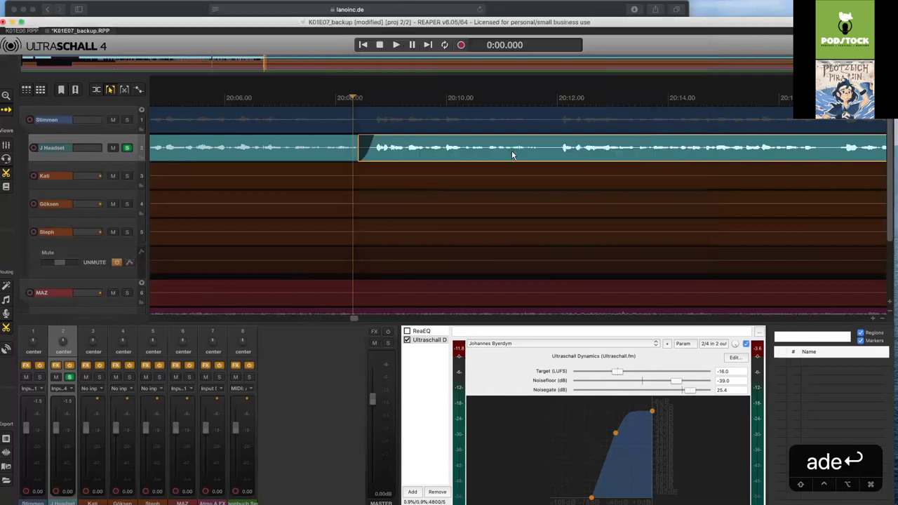
# Split the J Headset item in the quiet passage at 20:42.119
pyautogui.hscroll(10, 511, 150)
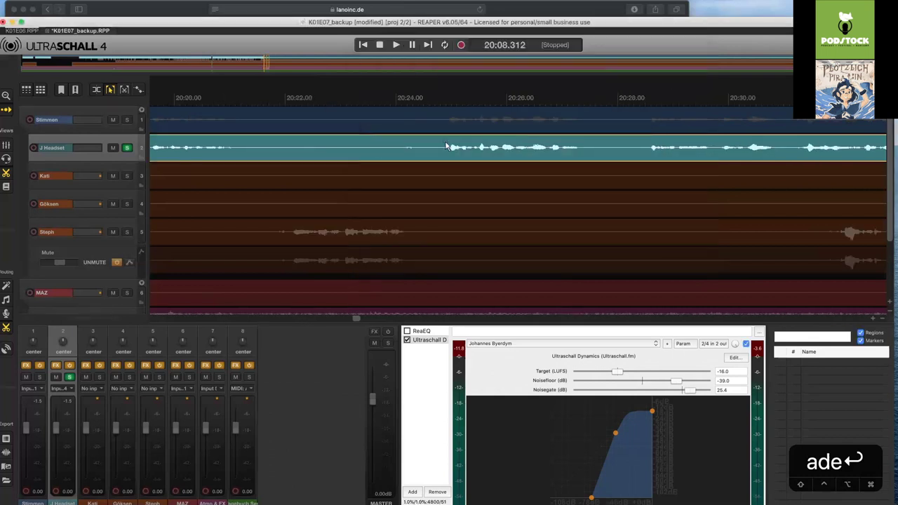
pyautogui.hscroll(10, 446, 146)
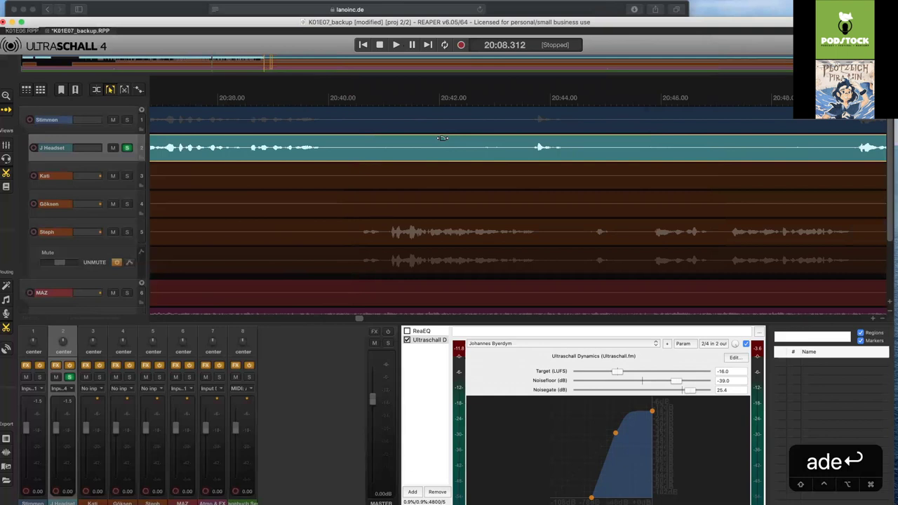
pyautogui.click(444, 138)
pyautogui.press('s')
pyautogui.moveTo(437, 143); pyautogui.dragTo(439, 143)
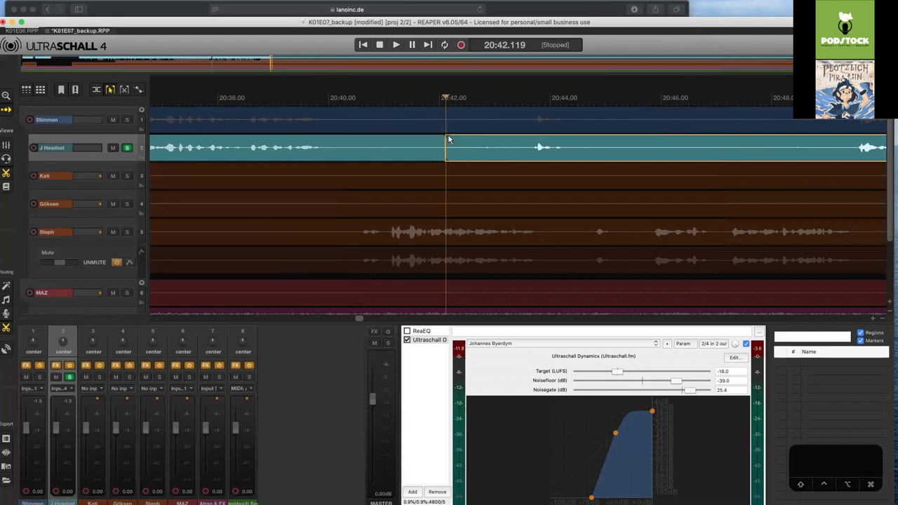
# Turn off solo on the J Headset track so all tracks play together
pyautogui.hscroll(-10, 354, 140)
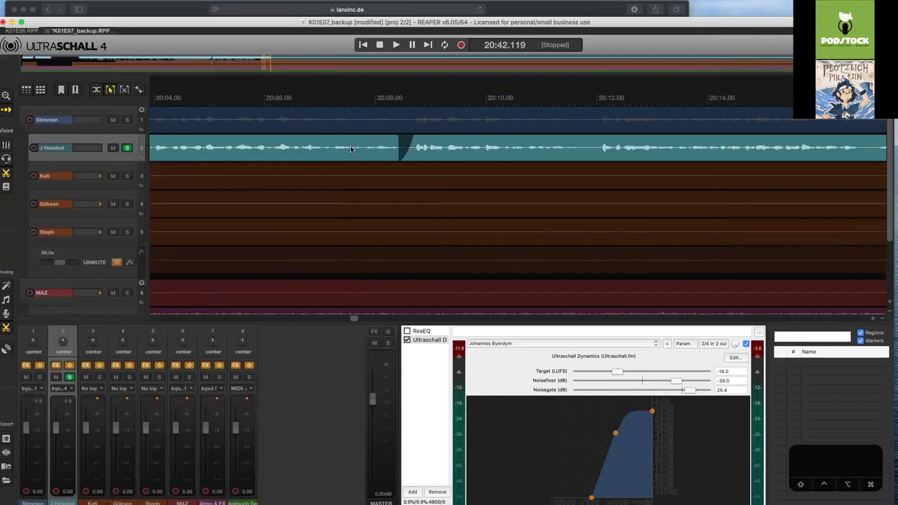
pyautogui.scroll(-3, 351, 149)
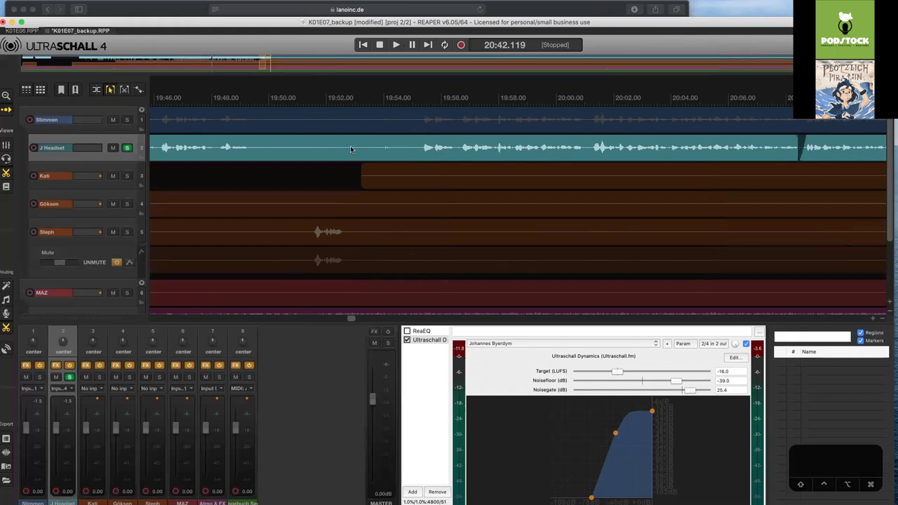
pyautogui.scroll(-3, 351, 149)
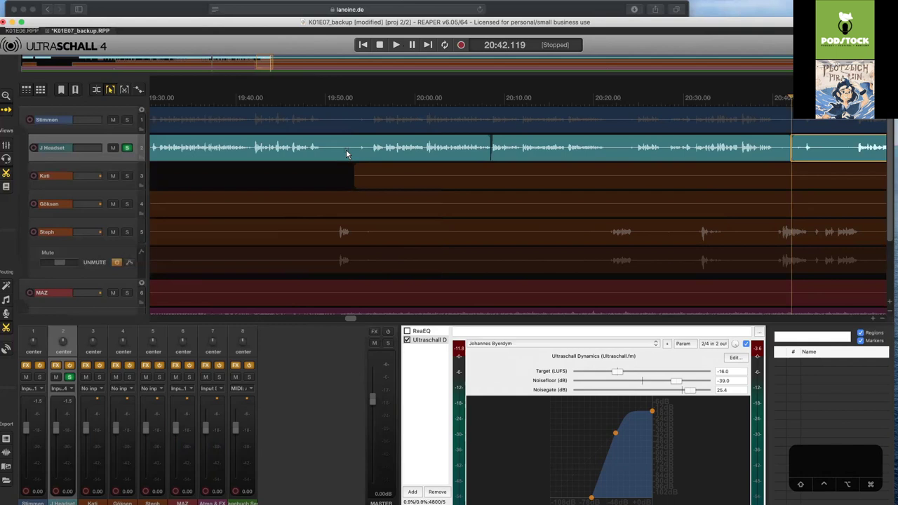
pyautogui.click(127, 148)
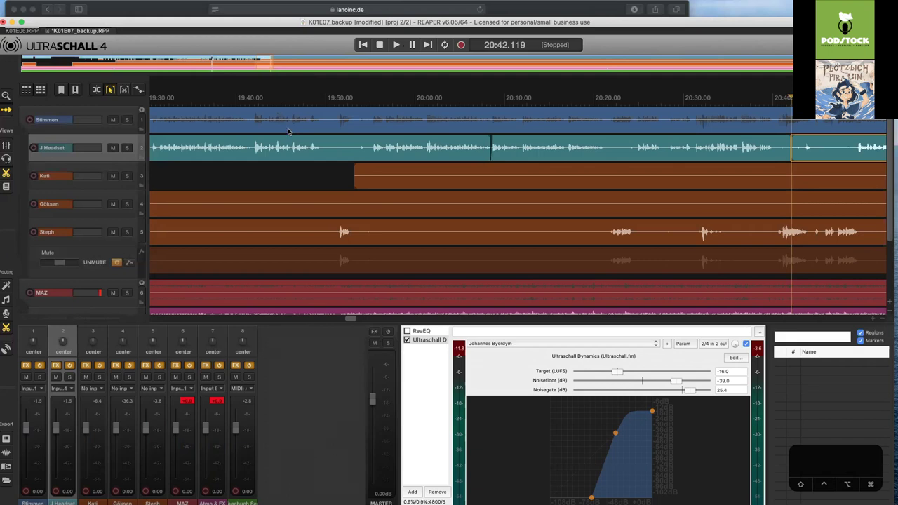
pyautogui.scroll(-3, 288, 132)
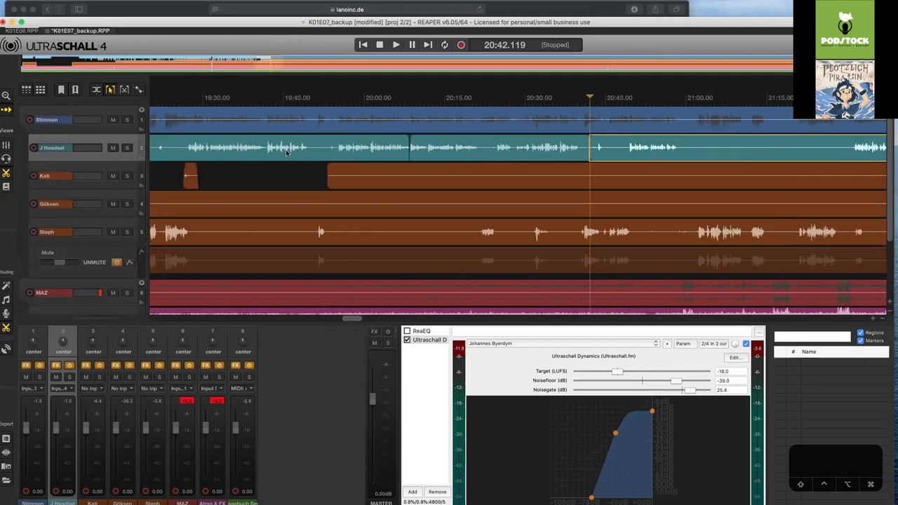
pyautogui.scroll(-3, 287, 153)
pyautogui.scroll(-3, 286, 153)
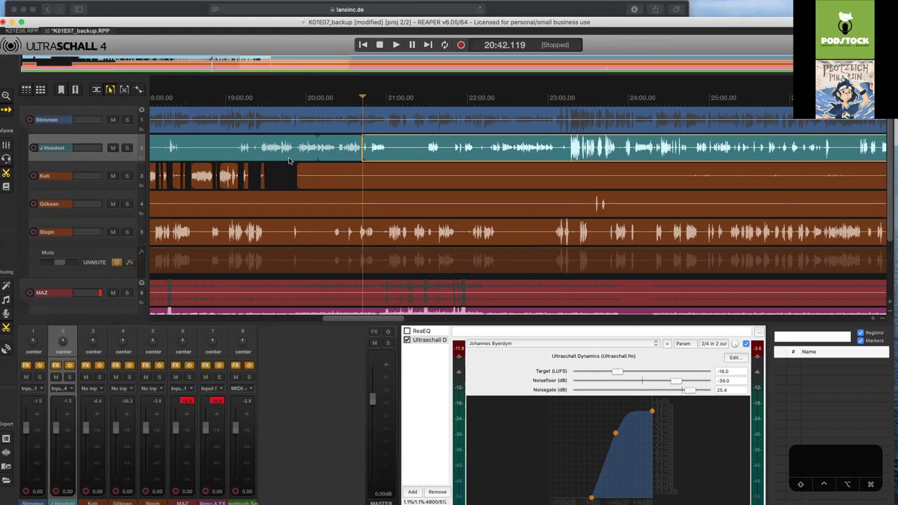
# Open TextEdit and save the blank document as Kapitelmarken_PlötzlichPiratin_Standard in the LanoCloud folder
pyautogui.press('super+space')
pyautogui.write('tex')
pyautogui.press('Return')
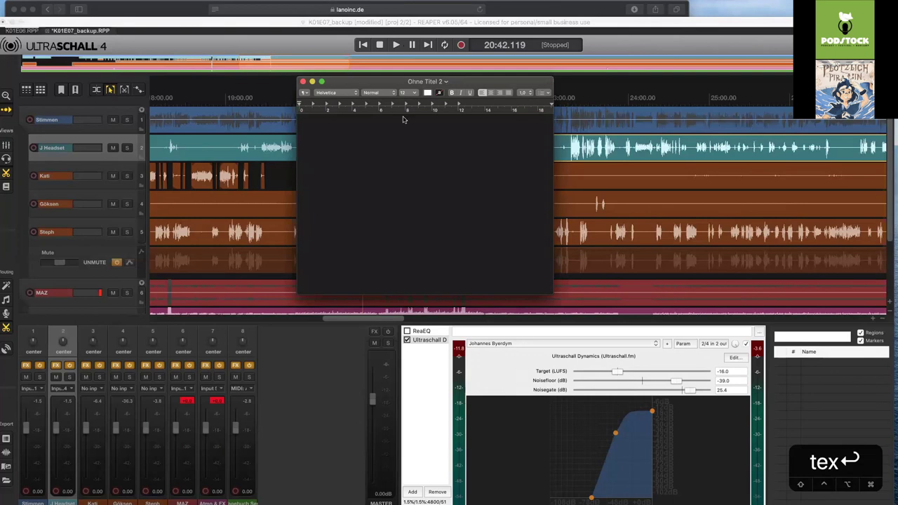
pyautogui.press('super+s')
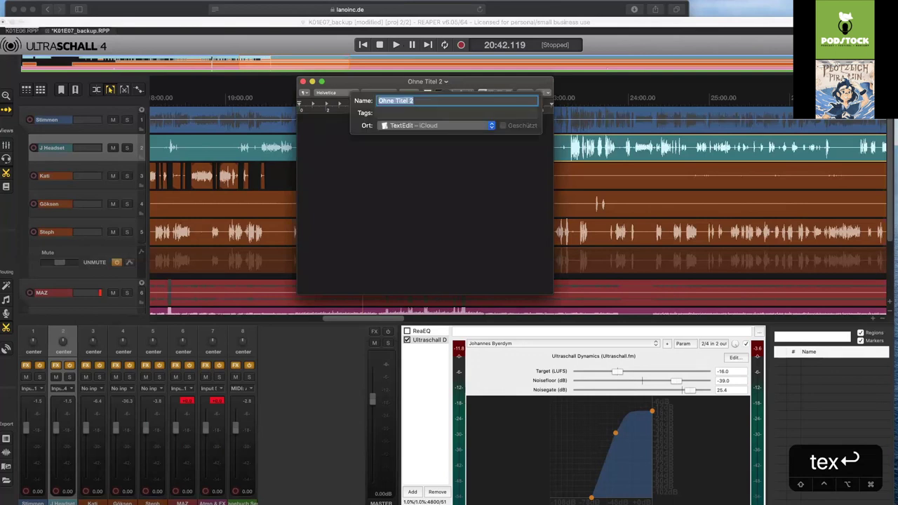
pyautogui.write('Kap')
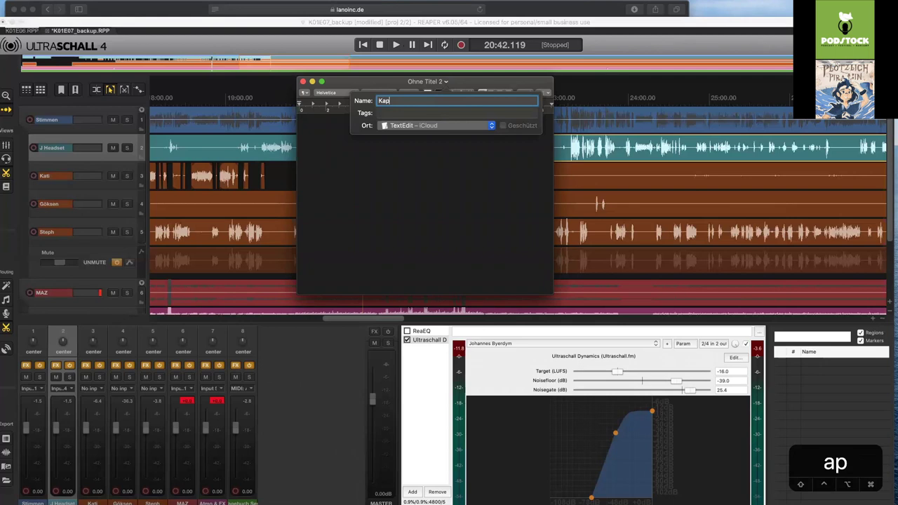
pyautogui.write('itelmarken_Plötzlich')
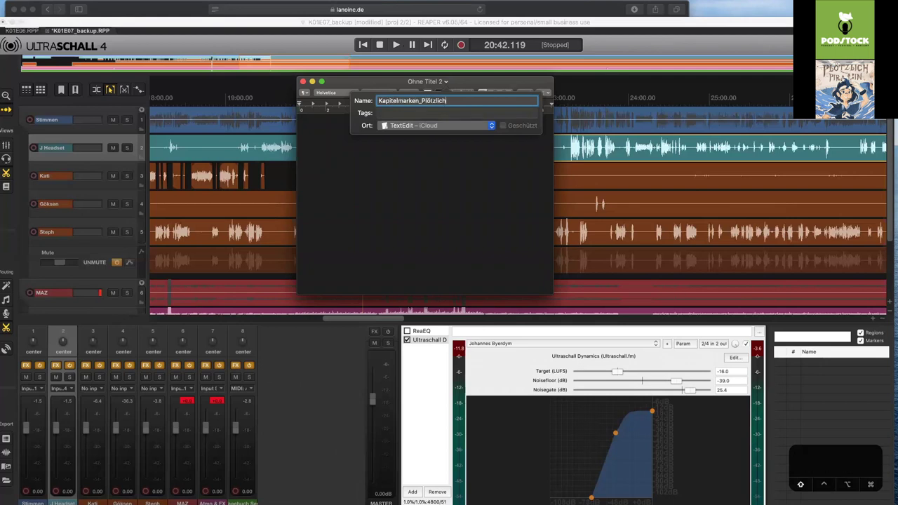
pyautogui.write('Pirati')
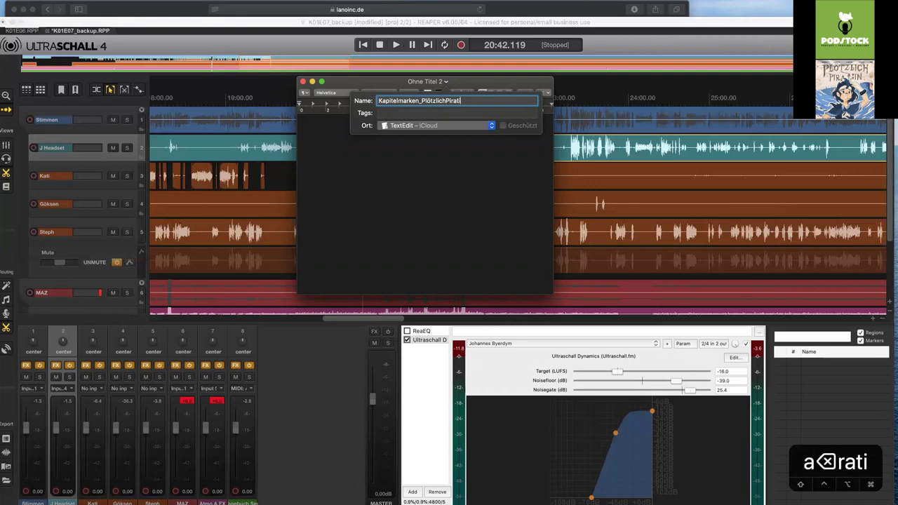
pyautogui.write('n')
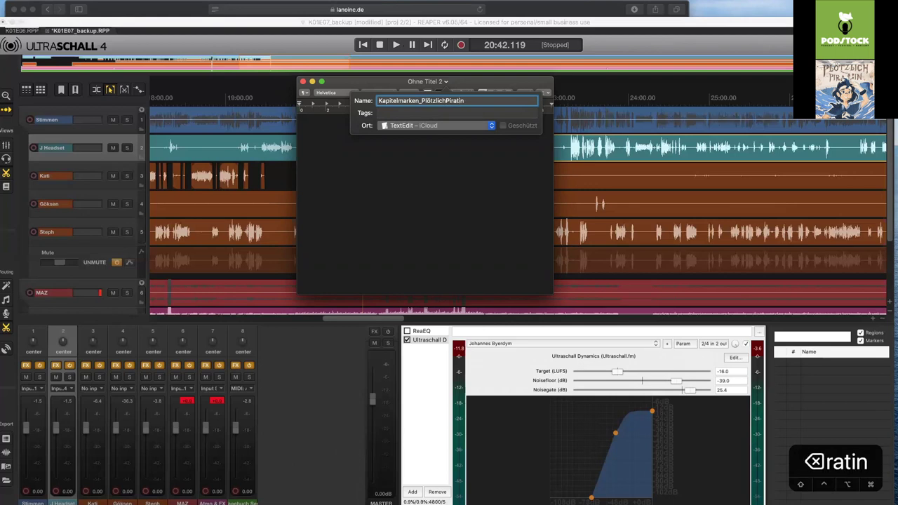
pyautogui.write('_')
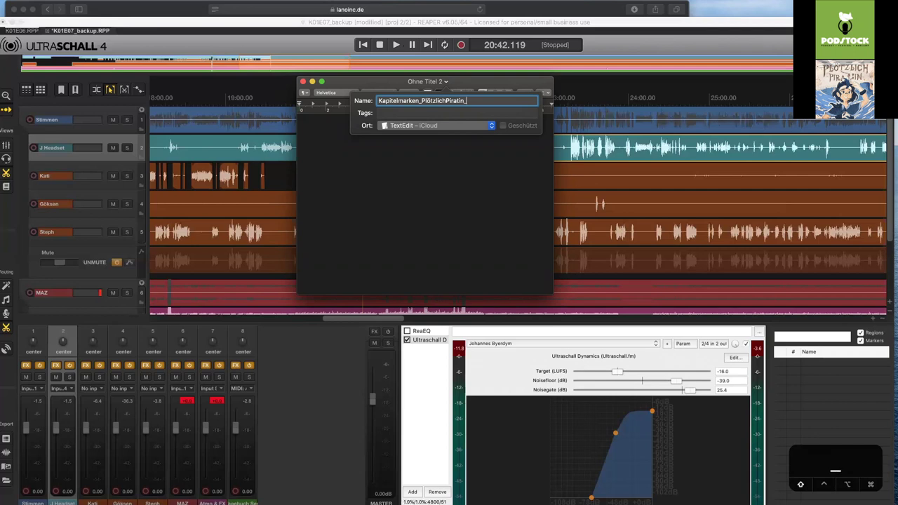
pyautogui.write('Standar')
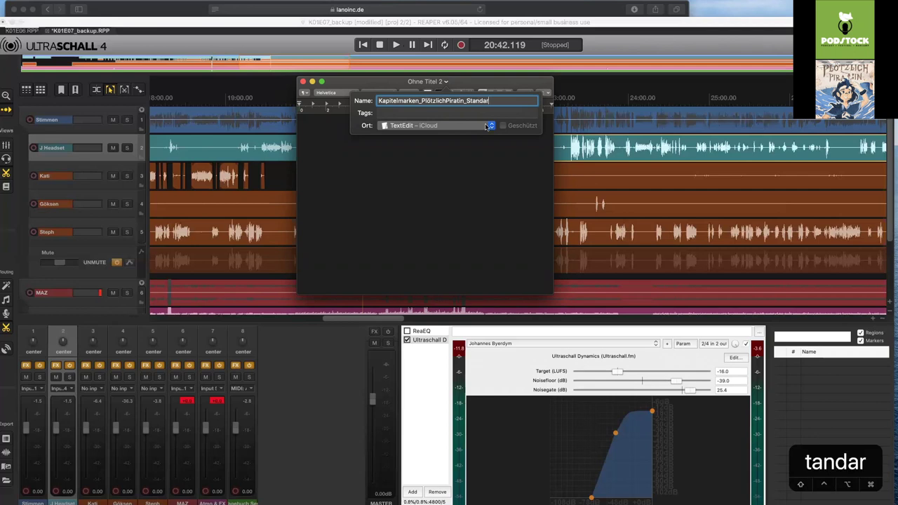
pyautogui.write('d')
pyautogui.click(489, 126)
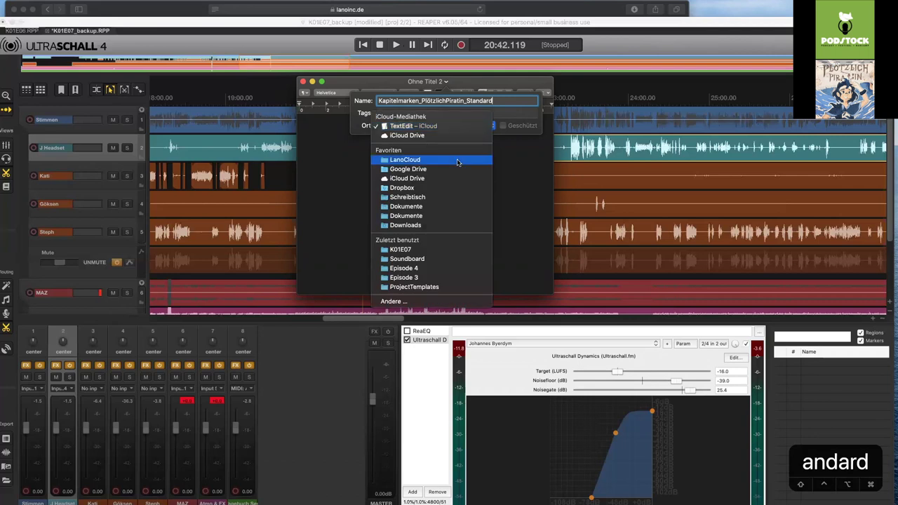
pyautogui.click(472, 153)
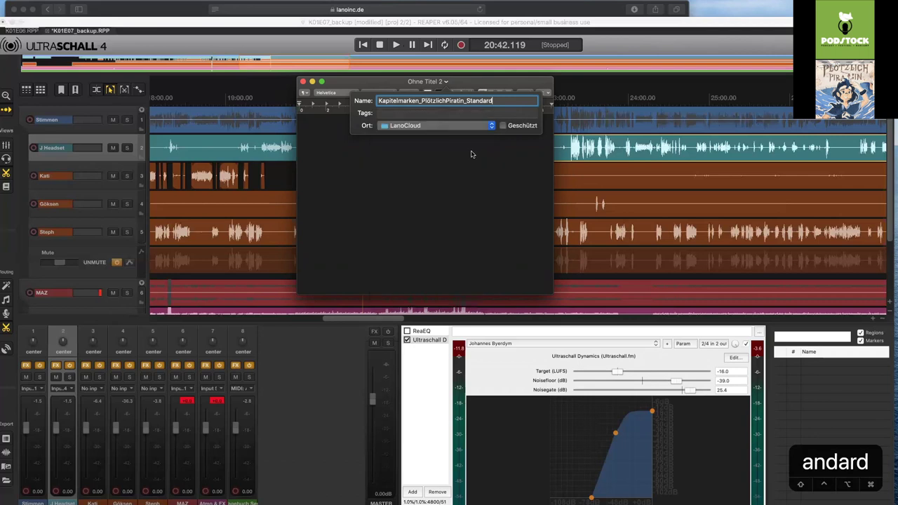
pyautogui.press('Return')
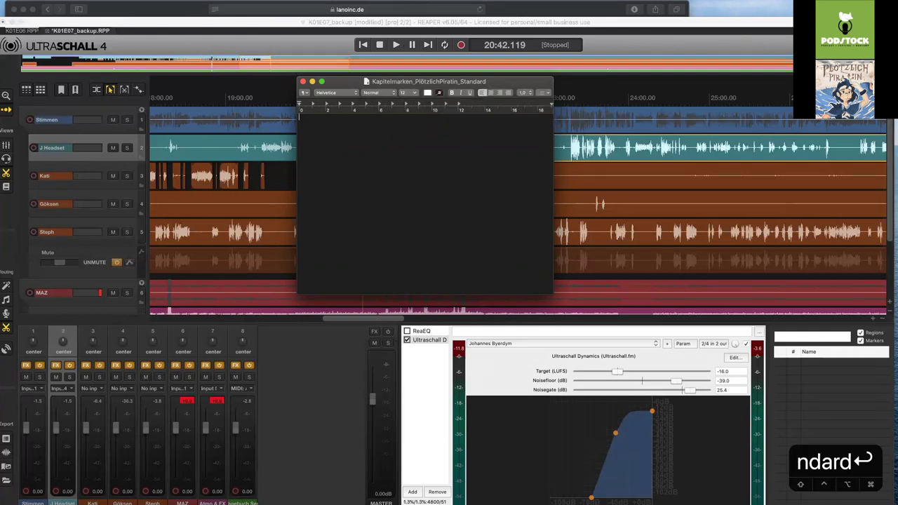
# List Intro – Plötzlich Pirat:in, Tagebucheintrag von Gestern, MietZe, Taverne, Hafen, Piratenshowdown, Tagebucheintrag heute and Credits on separate lines and save the document
pyautogui.write('Intro')
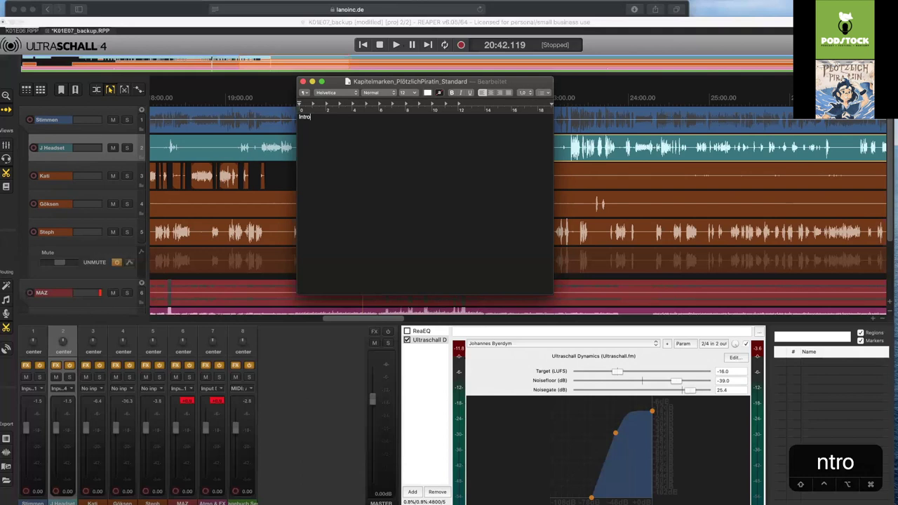
pyautogui.write(' – Plötzlich Pirat')
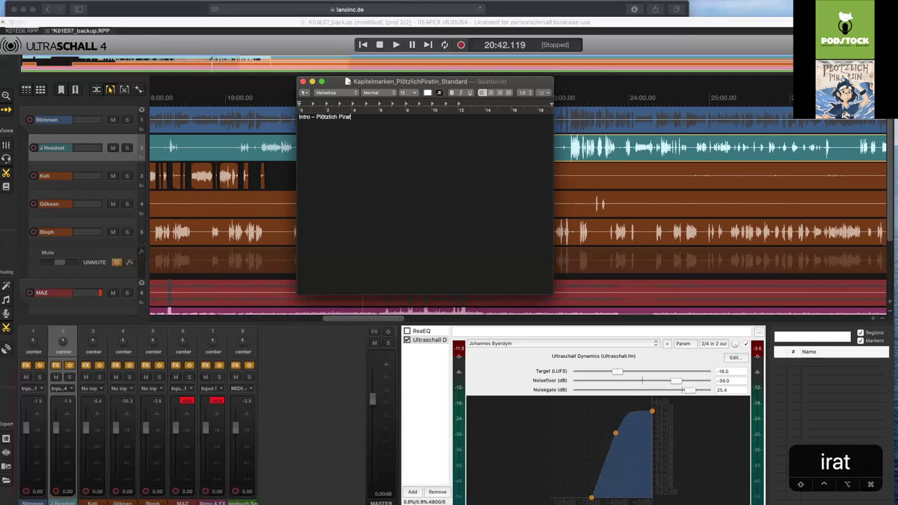
pyautogui.write(':in')
pyautogui.press('Return')
pyautogui.write('Tagebucheintrag von Gestern MietZe Taverne Hafen Piratenshowdown Tagebucheintrag heute C')
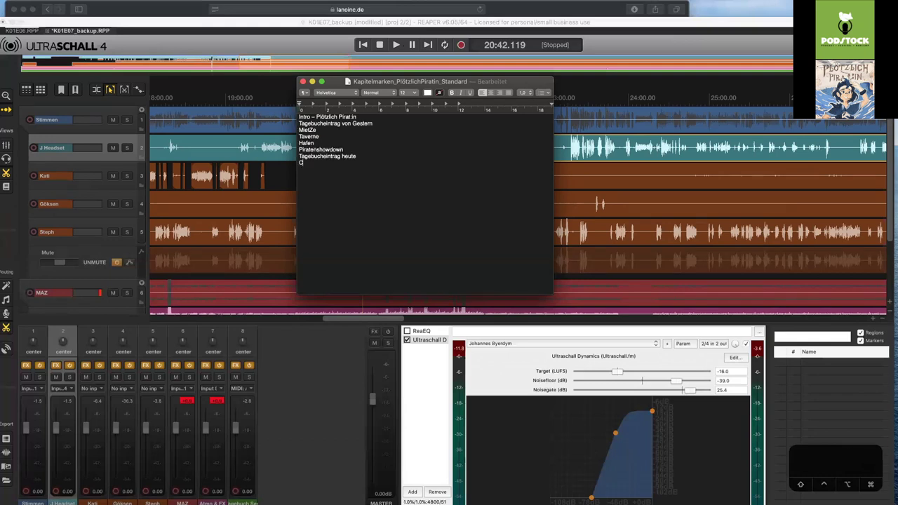
pyautogui.write('redits')
pyautogui.press('super+s')
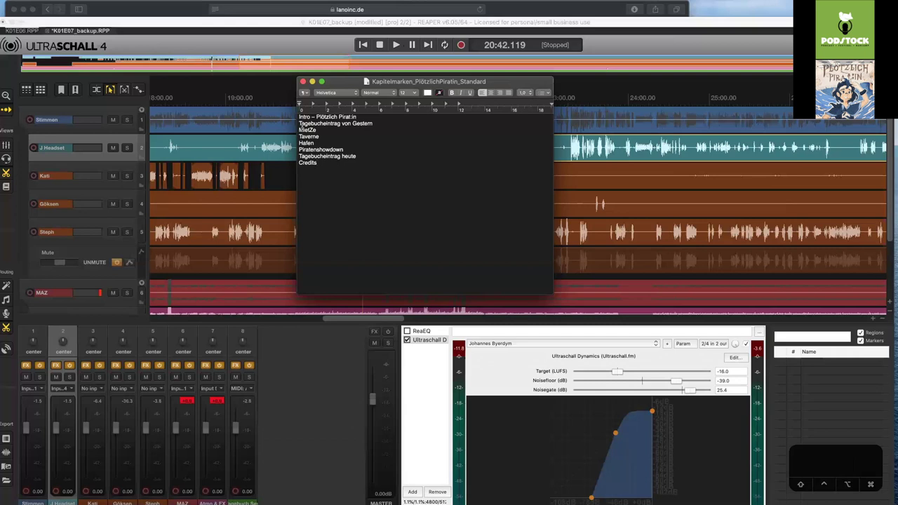
# Copy the complete chapter list from the text document to the clipboard
pyautogui.press('super+a')
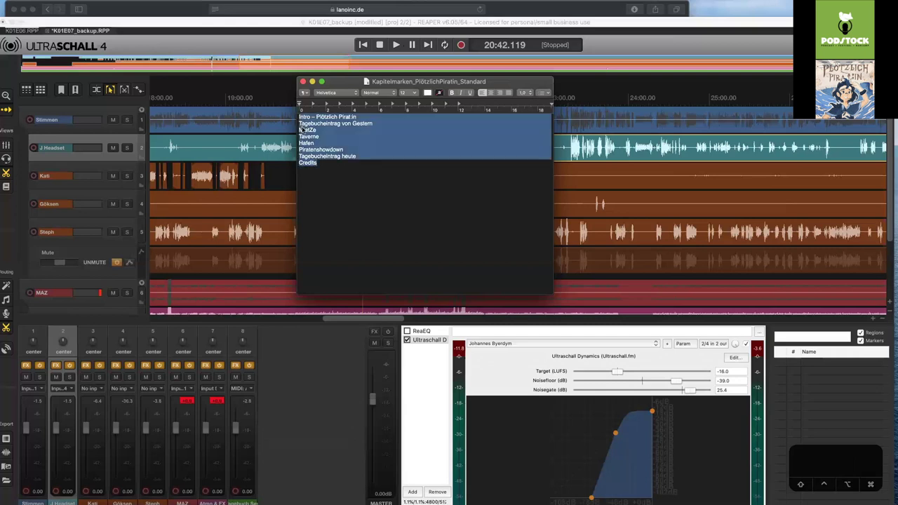
pyautogui.rightClick(346, 177)
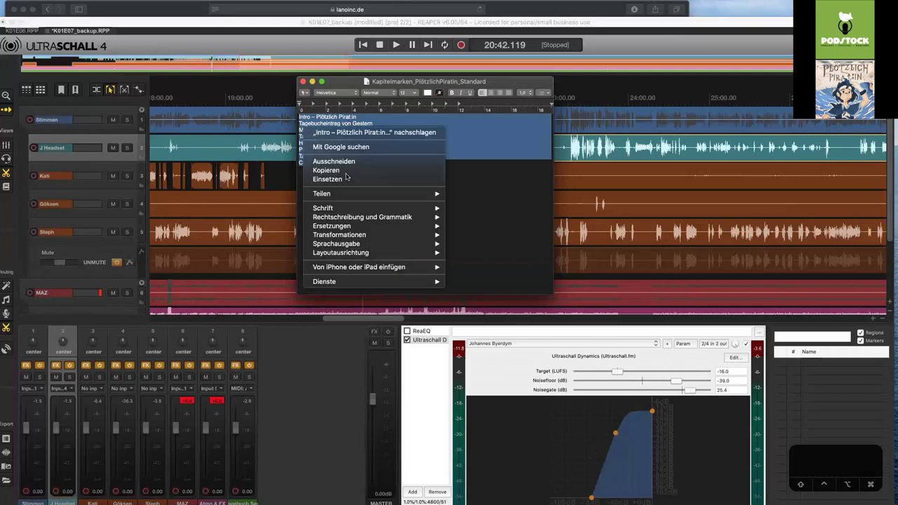
pyautogui.click(348, 171)
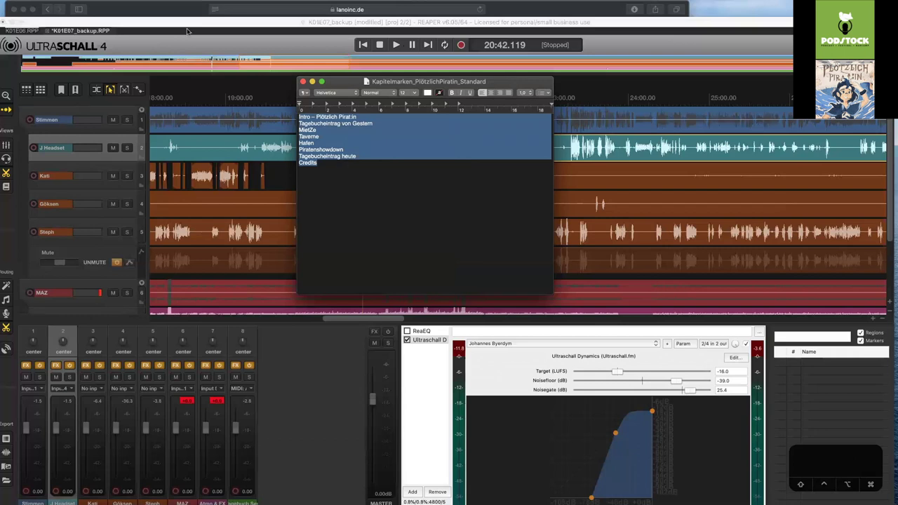
# Switch to Ultraschall, insert the copied chapter list as planned markers from the clipboard, and widen the marker list
pyautogui.press('super+Tab')
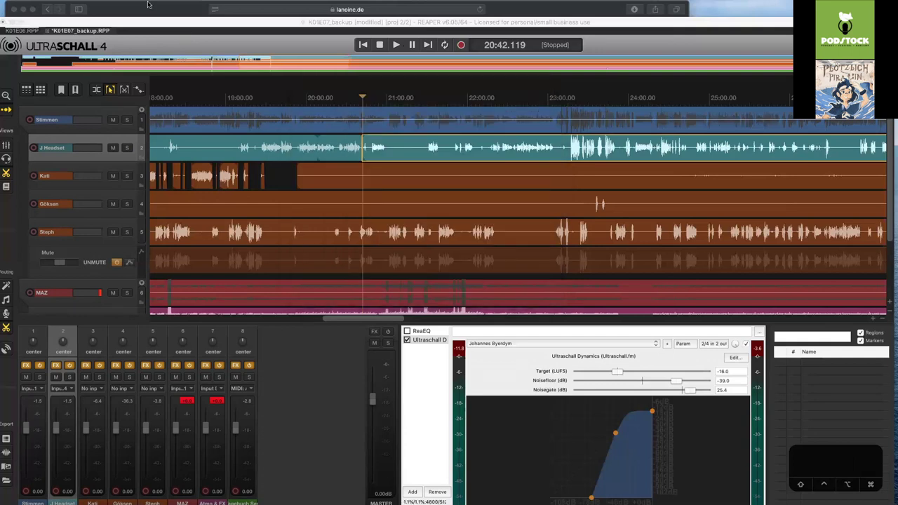
pyautogui.click(135, 63)
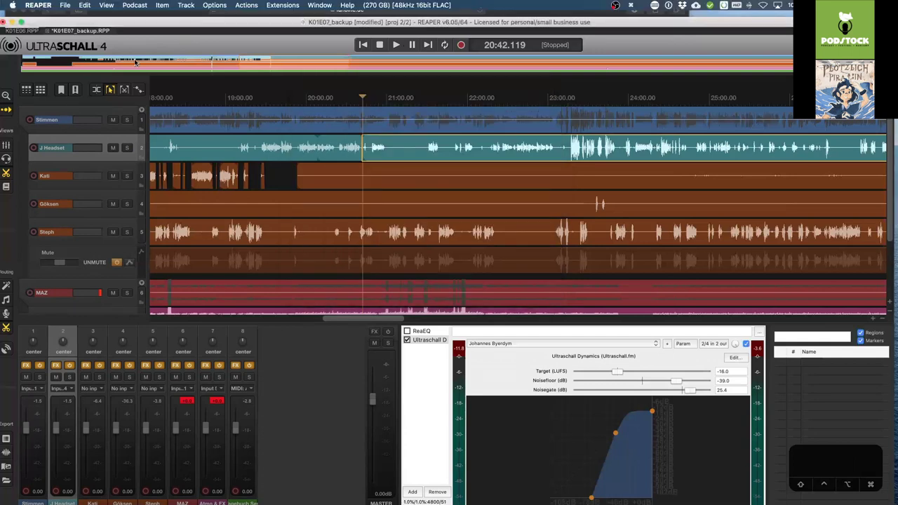
pyautogui.hotkey('ctrl', 'F2')
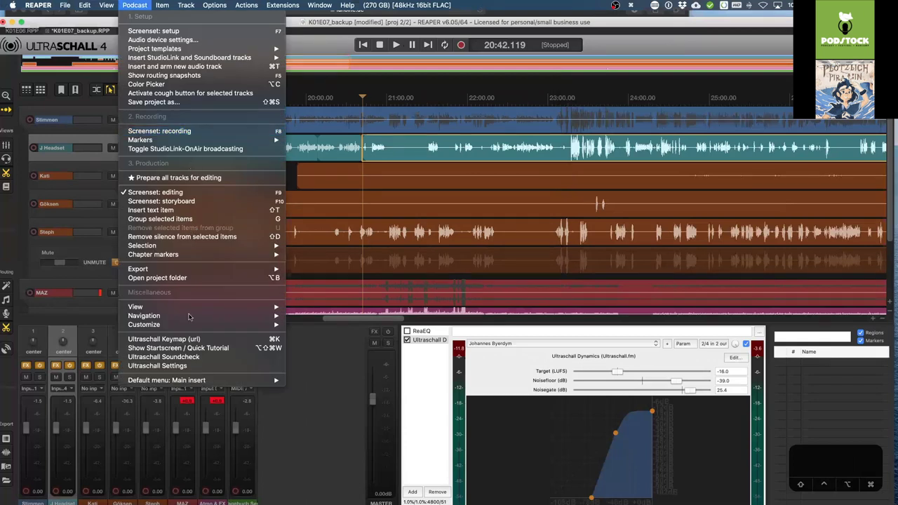
pyautogui.moveTo(189, 321)
pyautogui.moveTo(140, 139)
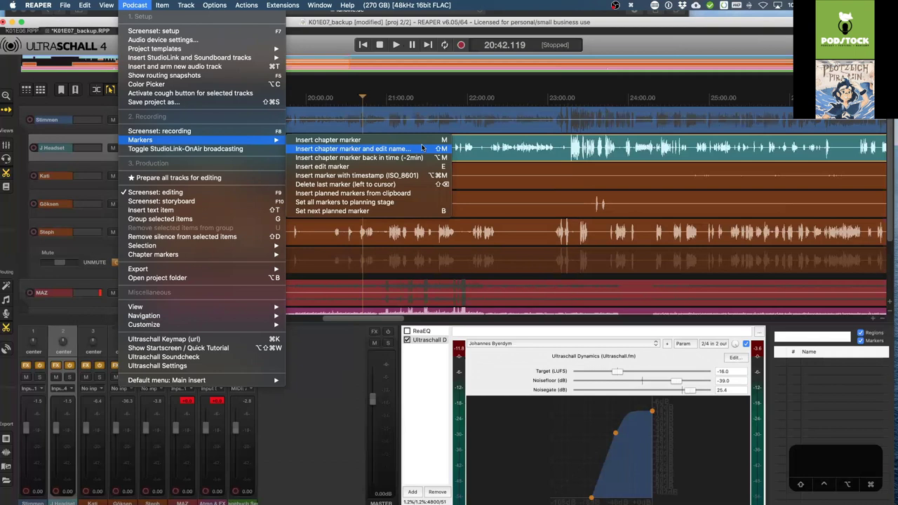
pyautogui.click(418, 193)
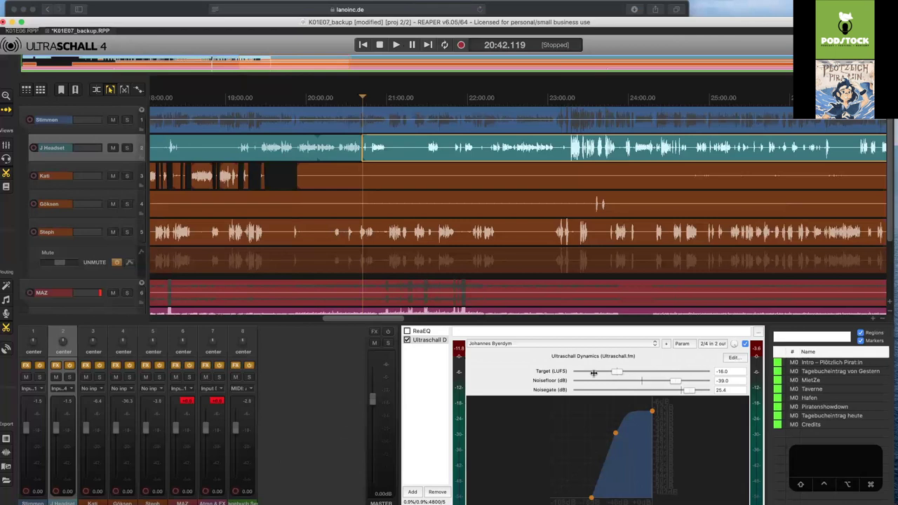
pyautogui.moveTo(594, 373); pyautogui.dragTo(594, 373)
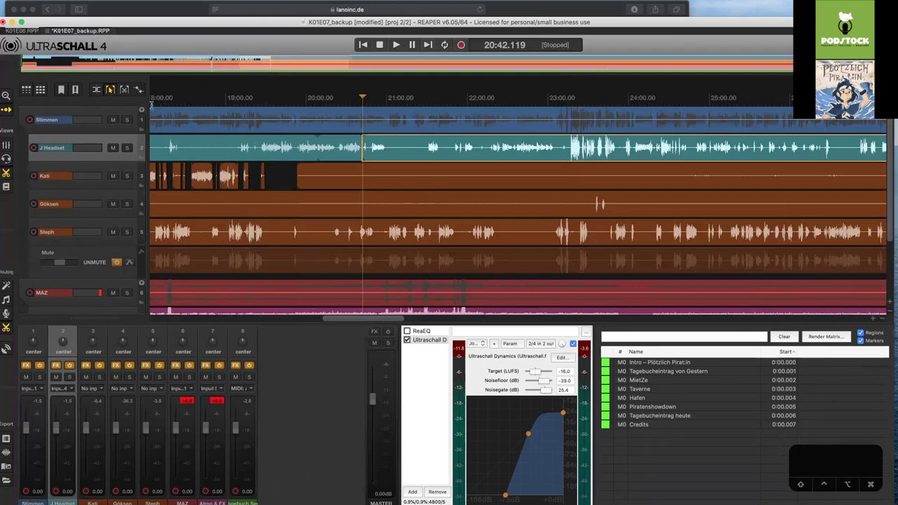
# Place the next planned marker, Intro – Plötzlich Pirat:in, at about 0:52.5, where the Atmo & FX audio starts again
pyautogui.scroll(-5, 151, 104)
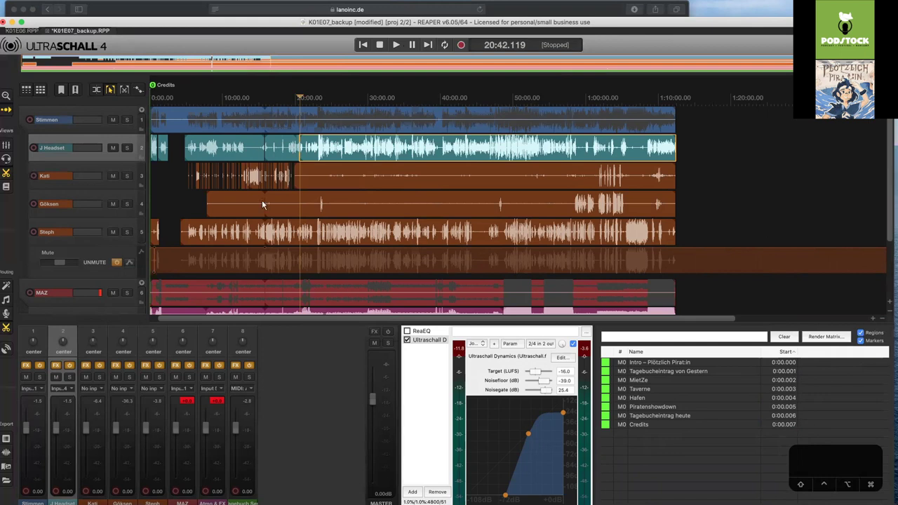
pyautogui.scroll(3, 220, 210)
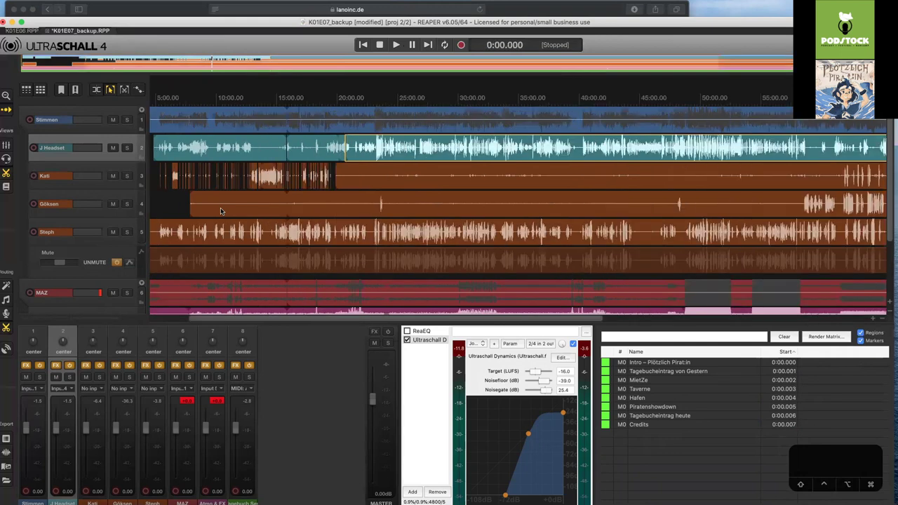
pyautogui.scroll(3, 220, 210)
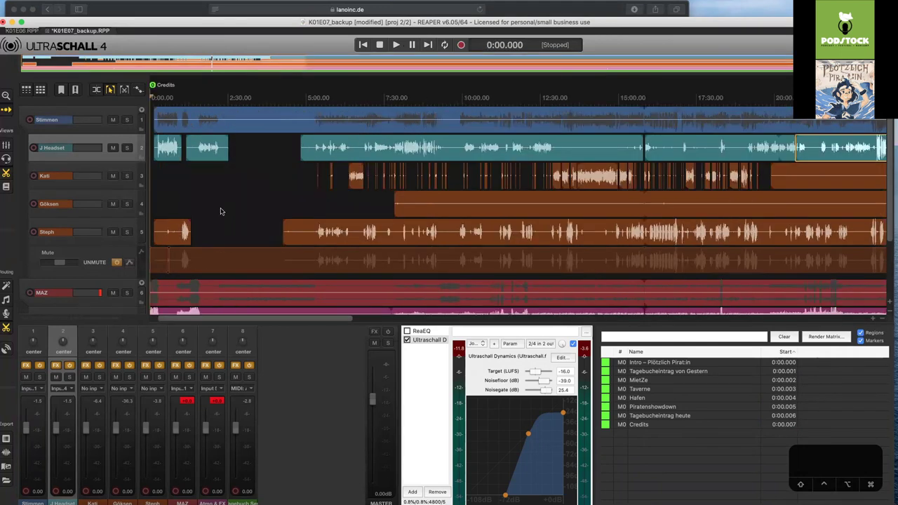
pyautogui.scroll(2, 179, 119)
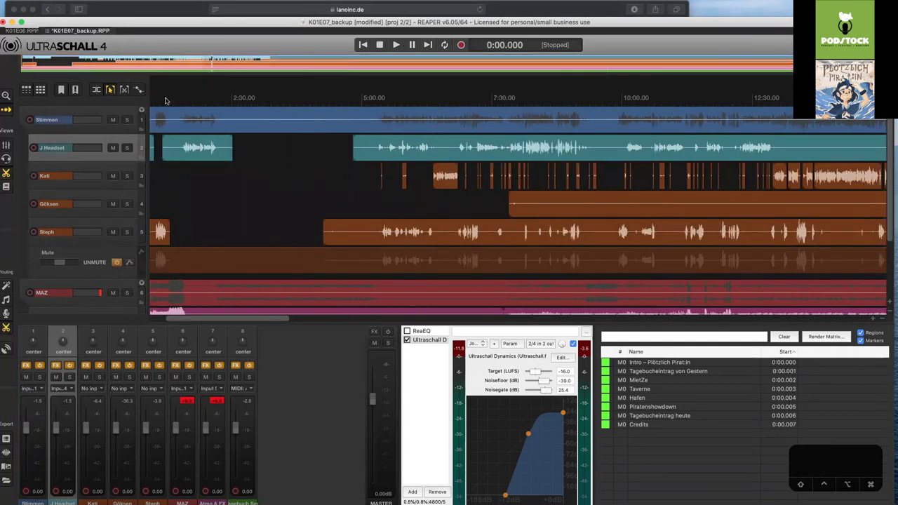
pyautogui.scroll(1, 166, 101)
pyautogui.click(166, 99)
pyautogui.press('space')
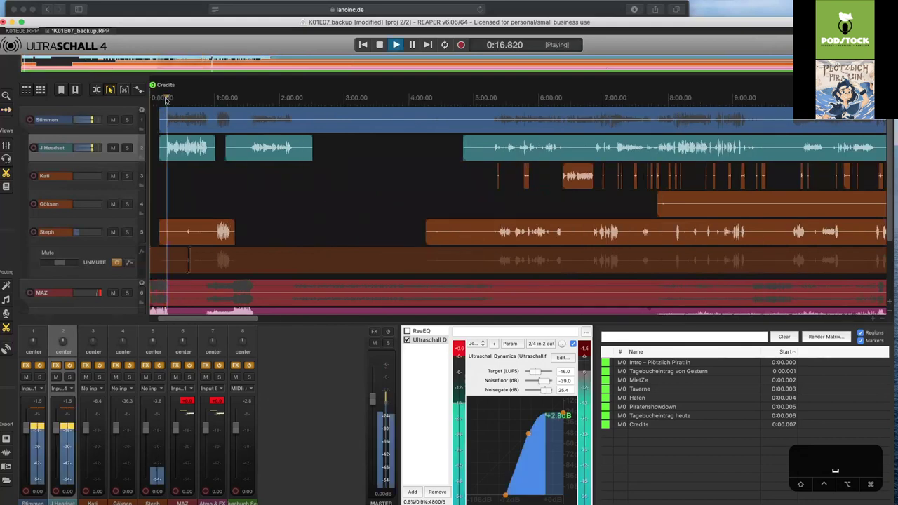
pyautogui.press('space')
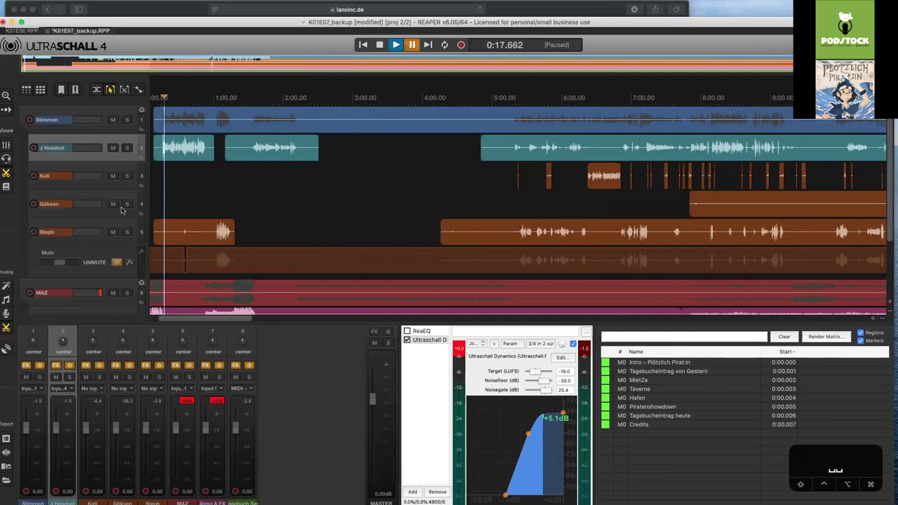
pyautogui.scroll(-2, 200, 100)
pyautogui.click(201, 99)
pyautogui.click(205, 100)
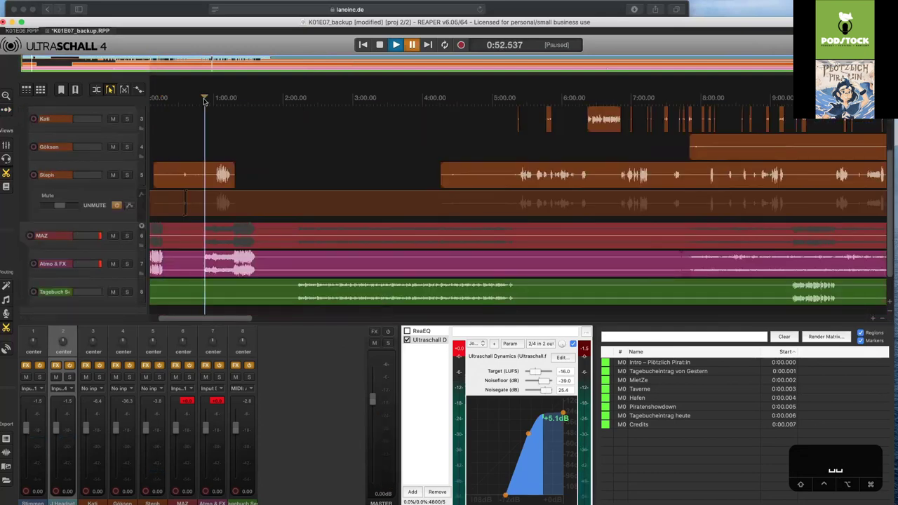
pyautogui.press('b')
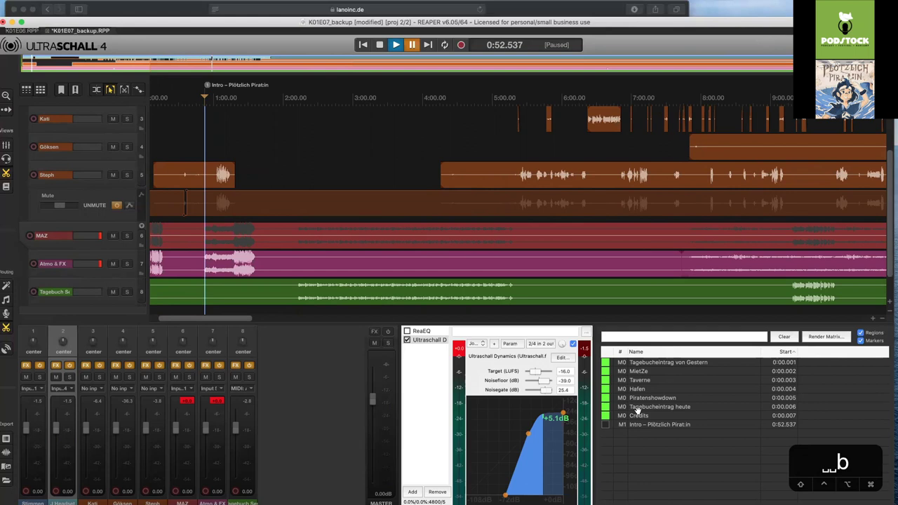
# Place the planned marker Tagebucheintrag von Gestern at about 2:12, where the audio on the green Tagebuch track begins
pyautogui.click(292, 97)
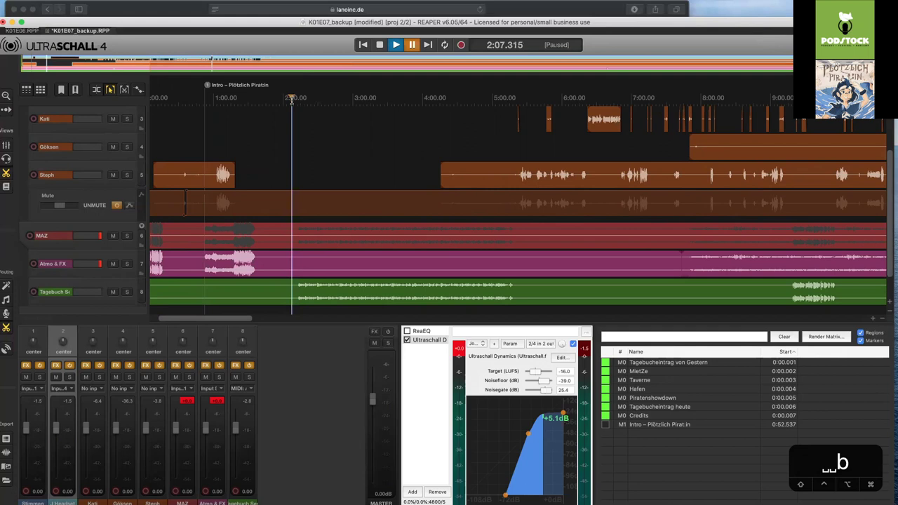
pyautogui.press('space')
pyautogui.press('space')
pyautogui.click(295, 98)
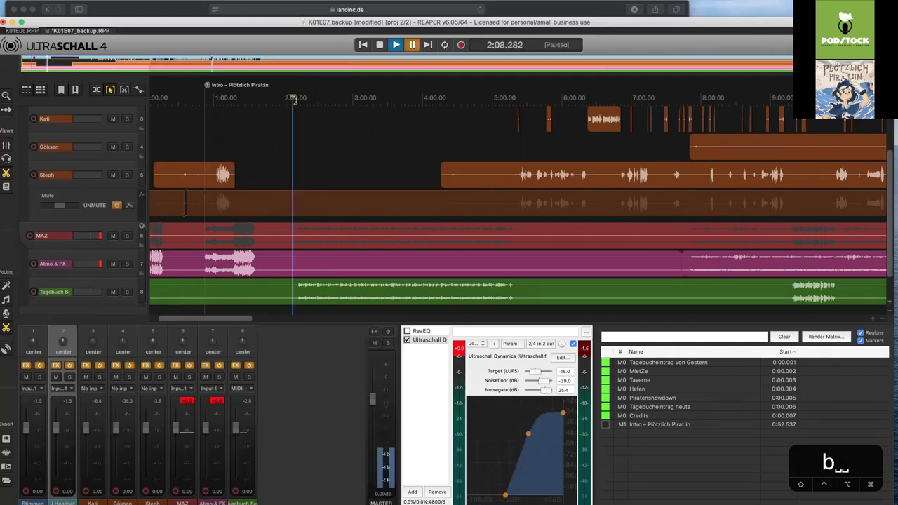
pyautogui.click(295, 98)
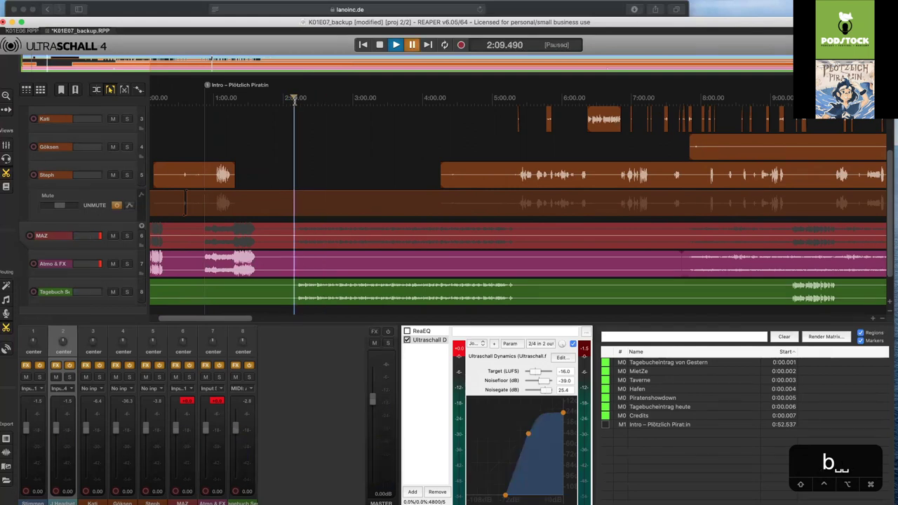
pyautogui.press('Right')
pyautogui.press('Right')
pyautogui.press('Right')
pyautogui.press('Right')
pyautogui.press('Left')
pyautogui.press('Left')
pyautogui.press('Left')
pyautogui.press('Left')
pyautogui.press('b')
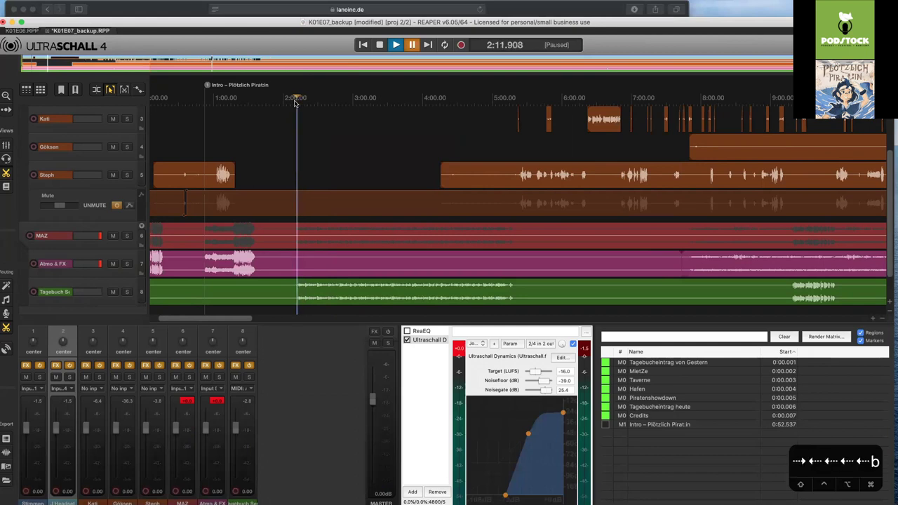
pyautogui.press('b')
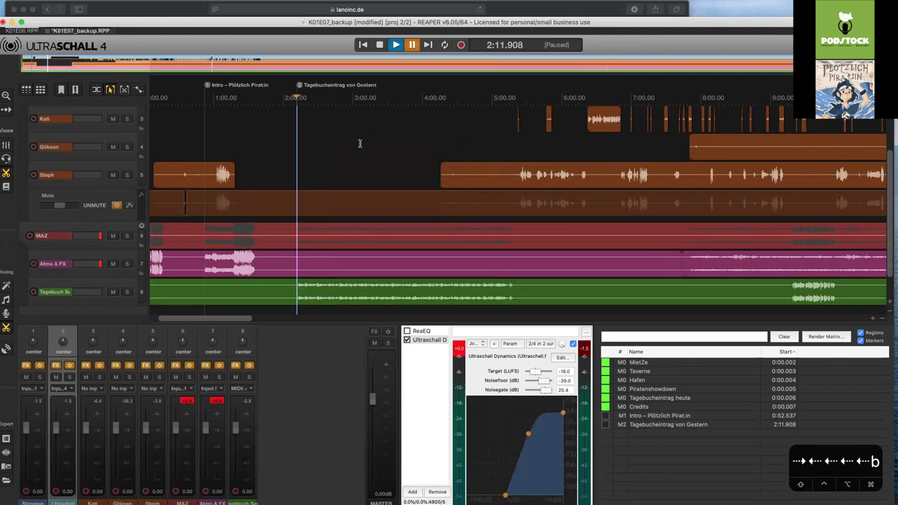
# Insert an additional unnamed chapter marker at about 9:12, just before the second audio section on the Tagebuch track
pyautogui.hscroll(5, 528, 98)
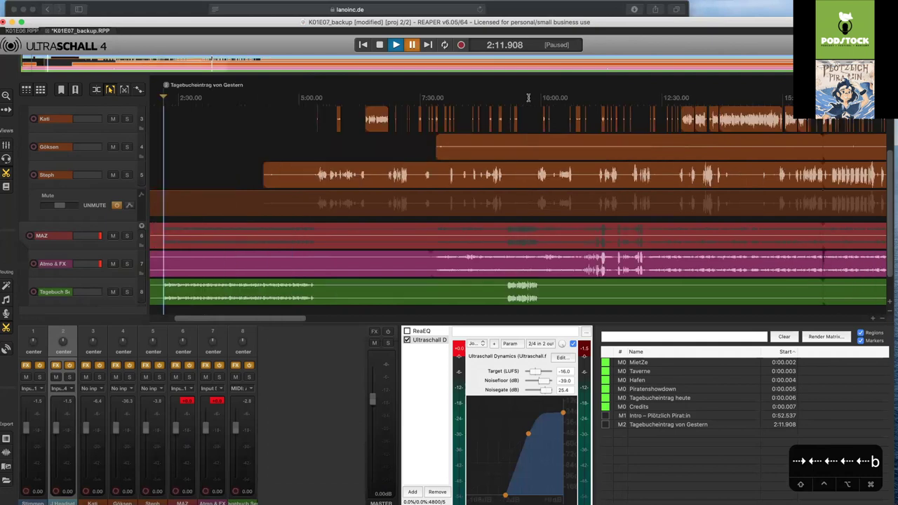
pyautogui.click(529, 97)
pyautogui.scroll(1, 523, 99)
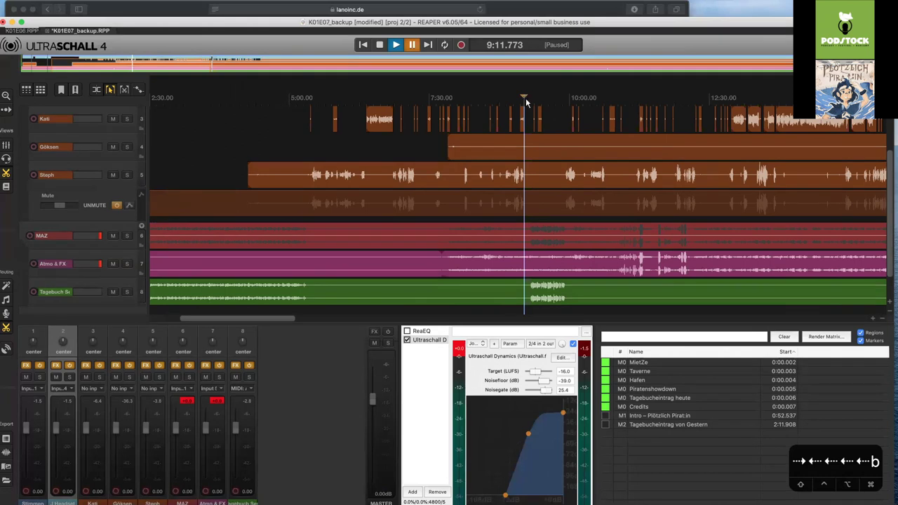
pyautogui.press('m')
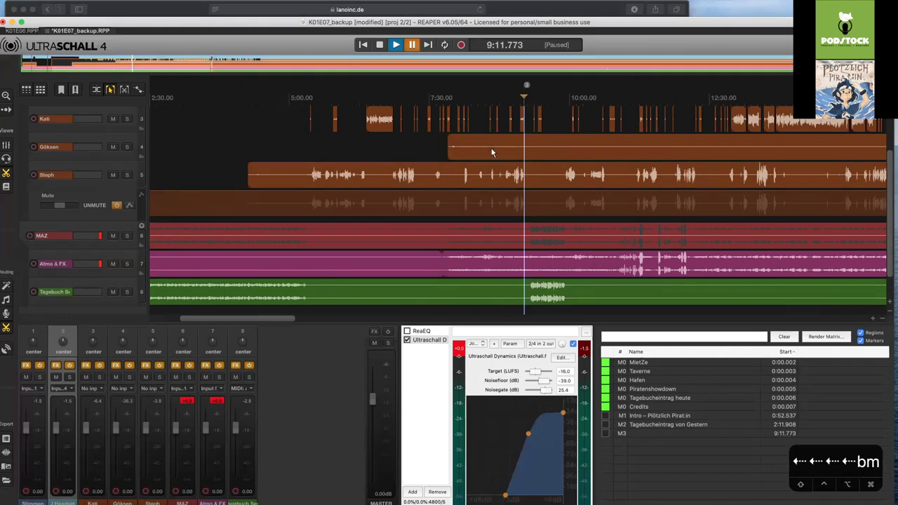
# Name the new unplanned chapter marker Hallo Udos Tischtennisschule
pyautogui.doubleClick(527, 85)
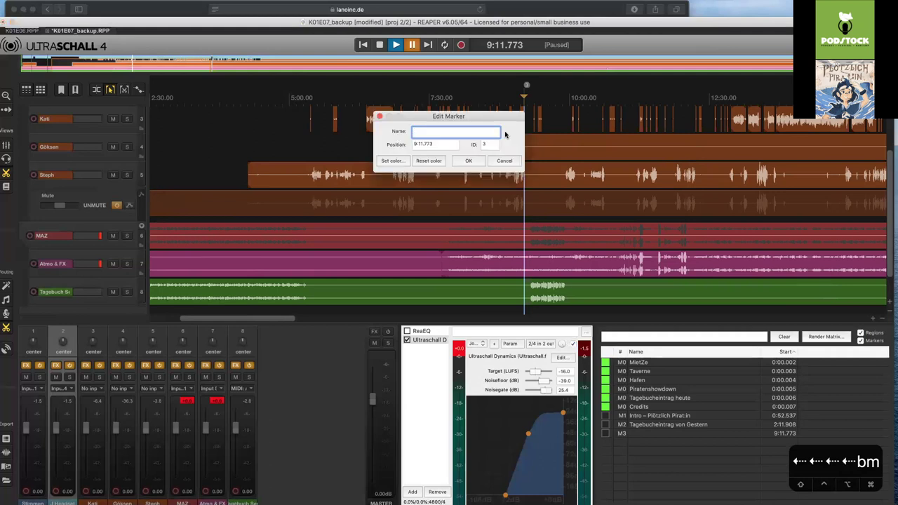
pyautogui.write('Hallo Udos Tischte')
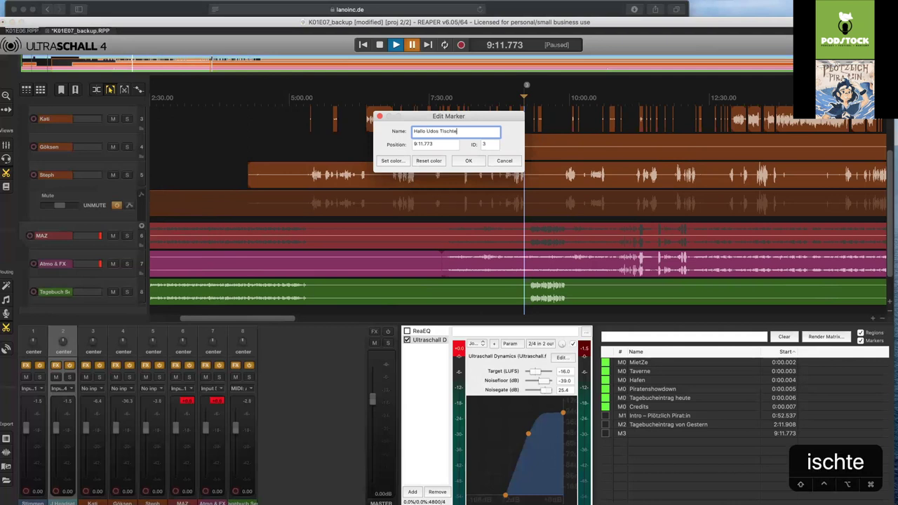
pyautogui.write('nnisch')
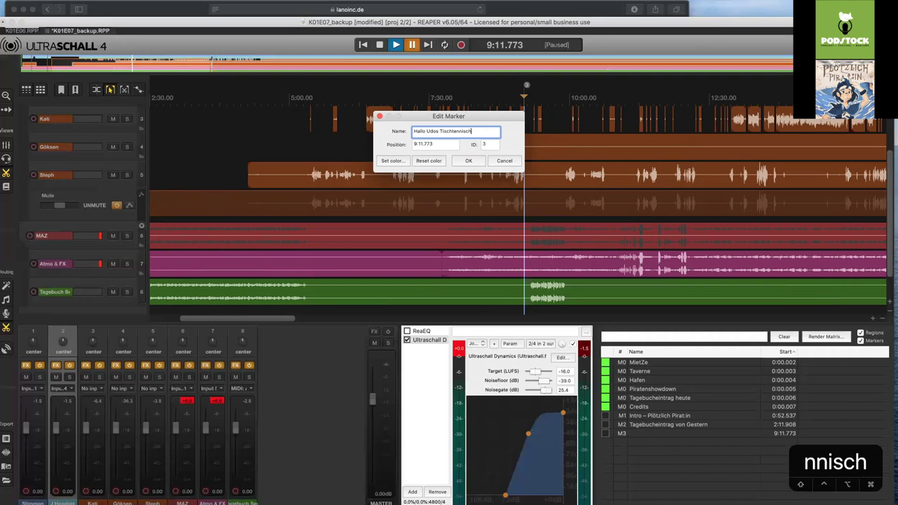
pyautogui.press('BackSpace')
pyautogui.press('BackSpace')
pyautogui.write('sc')
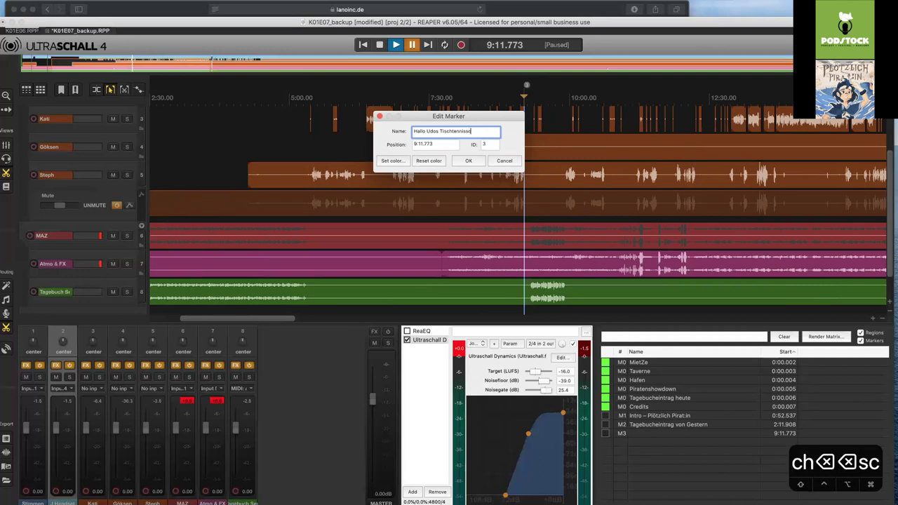
pyautogui.write('hule')
pyautogui.press('Return')
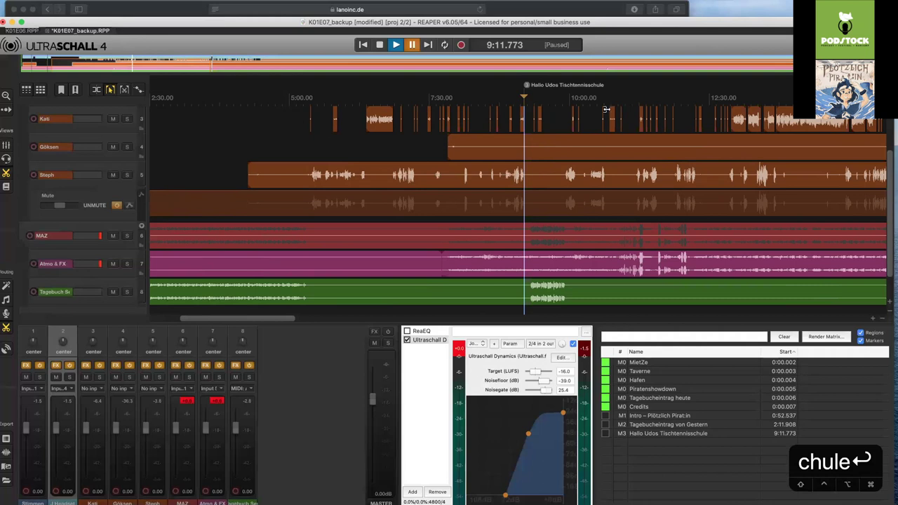
# Place the planned markers MietZe at about 15:15 and Taverne at about 18:01
pyautogui.hscroll(10, 415, 98)
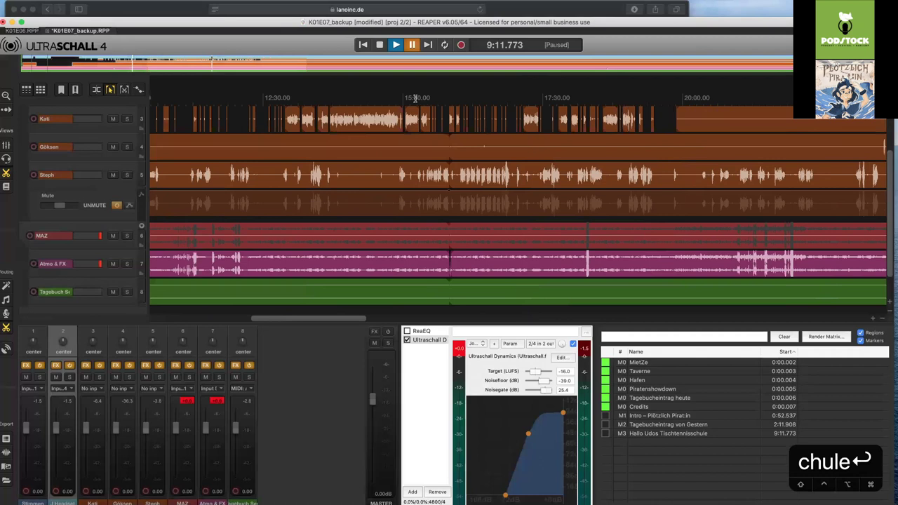
pyautogui.press('b')
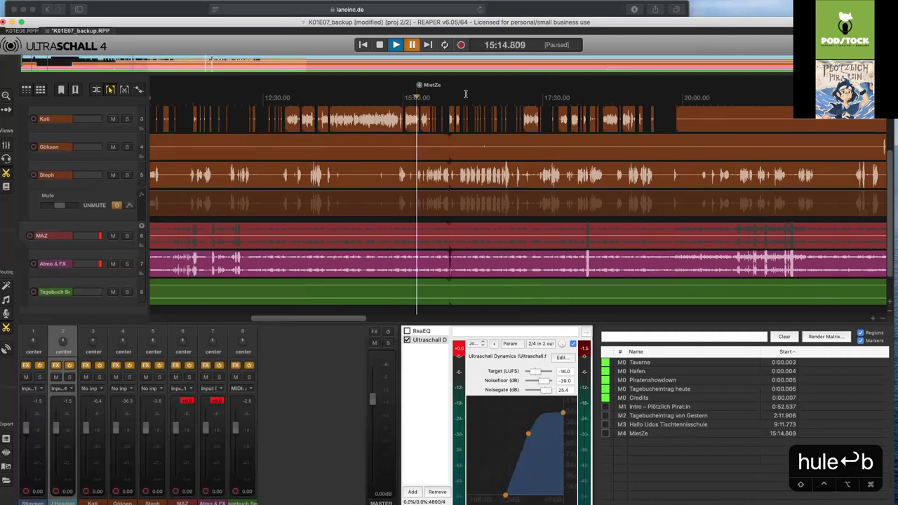
pyautogui.click(571, 93)
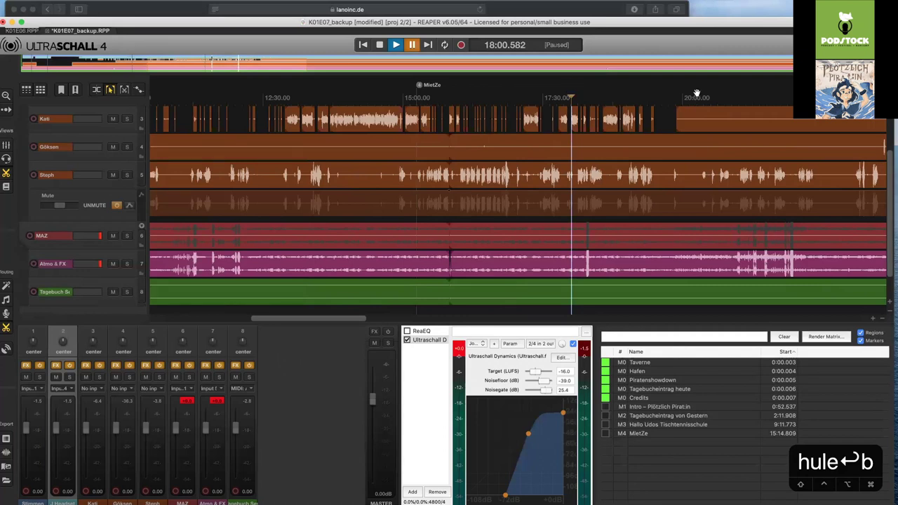
pyautogui.press('b')
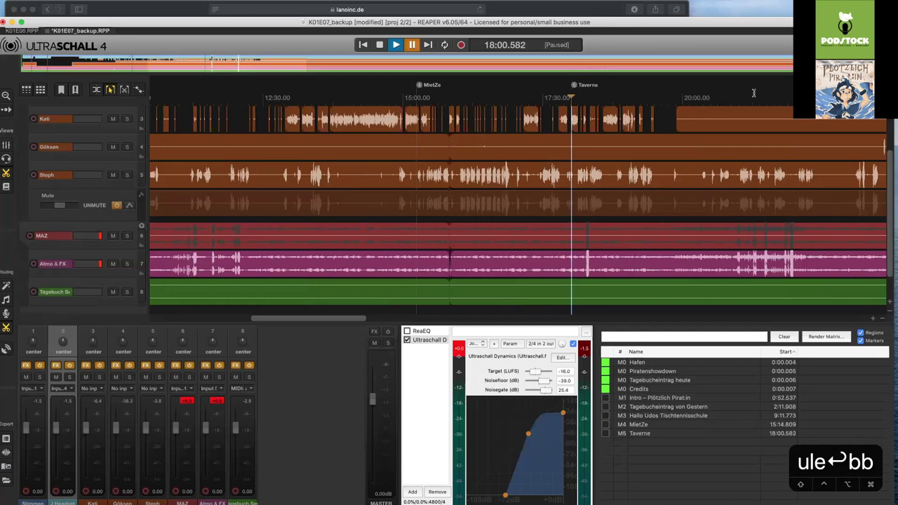
# Place the planned marker Hafen at about 43:36
pyautogui.click(753, 92)
pyautogui.hscroll(10, 753, 93)
pyautogui.click(754, 93)
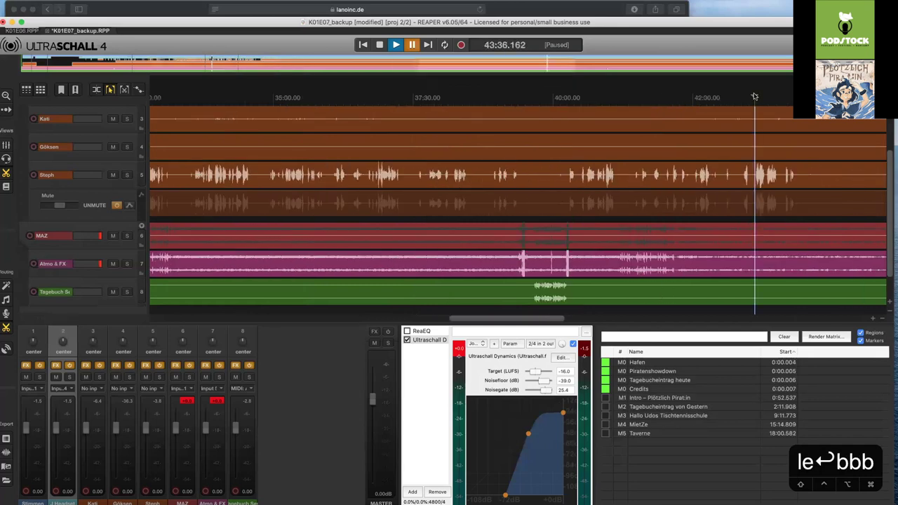
pyautogui.press('b')
# Place the planned marker Piratenshowdown at about 57:02, within the second highlighted Atmo & FX section
pyautogui.hscroll(5, 753, 93)
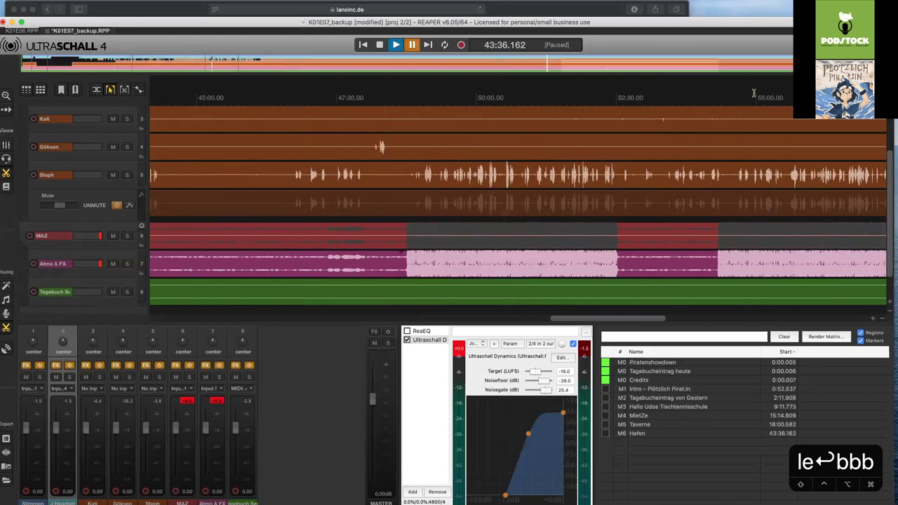
pyautogui.hscroll(3, 754, 93)
pyautogui.click(754, 93)
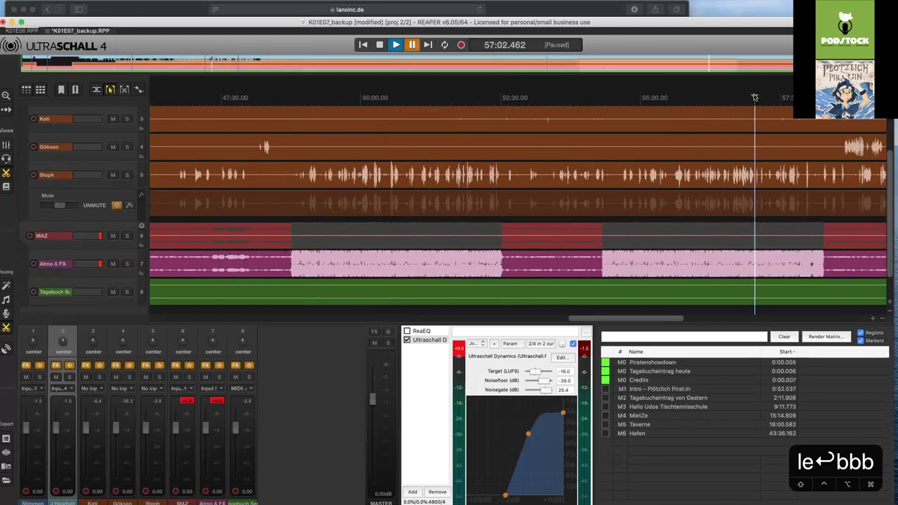
pyautogui.scroll(-3, 754, 98)
pyautogui.scroll(-3, 755, 97)
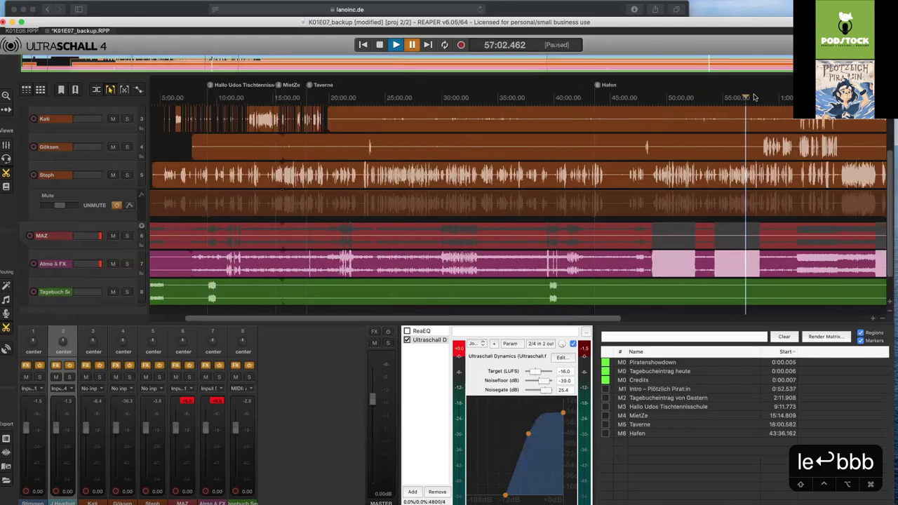
pyautogui.press('b')
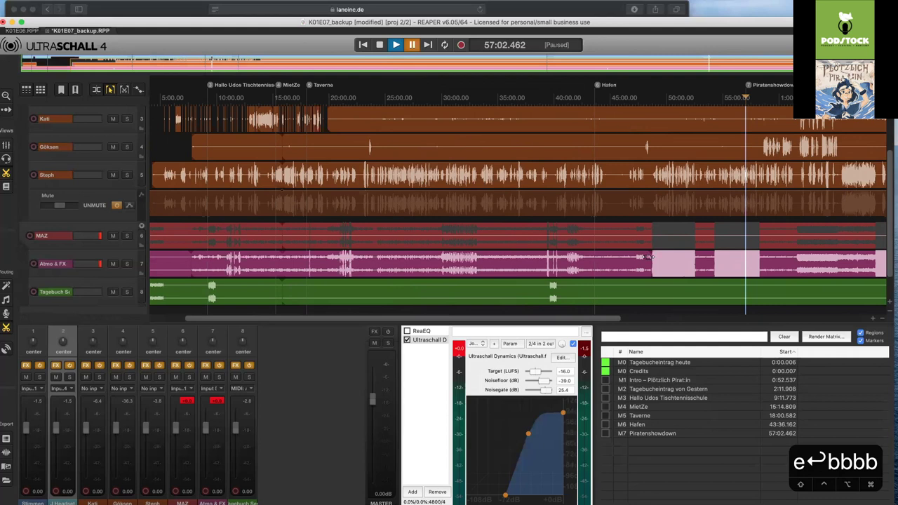
# Audition the start of the first highlighted Atmo & FX section and place the planned marker Tagebucheintrag heute at about 48:47
pyautogui.scroll(1, 674, 176)
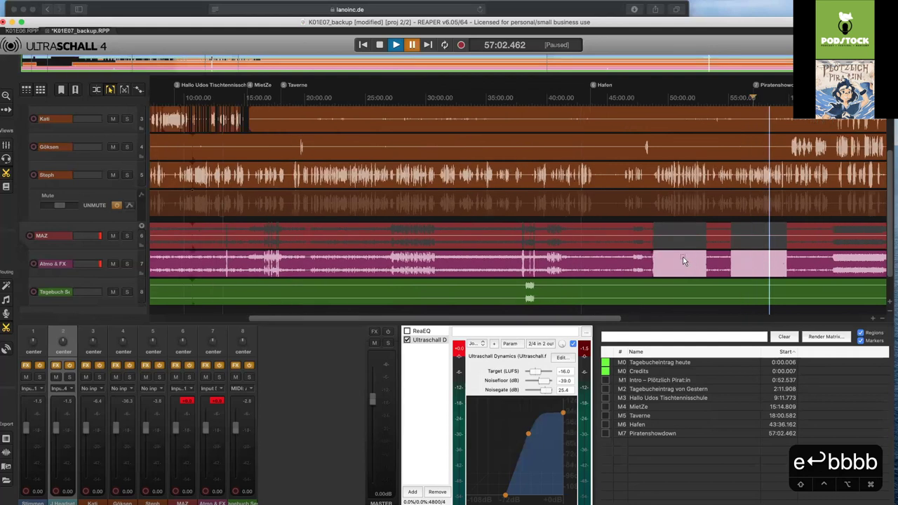
pyautogui.click(654, 95)
pyautogui.scroll(3, 654, 95)
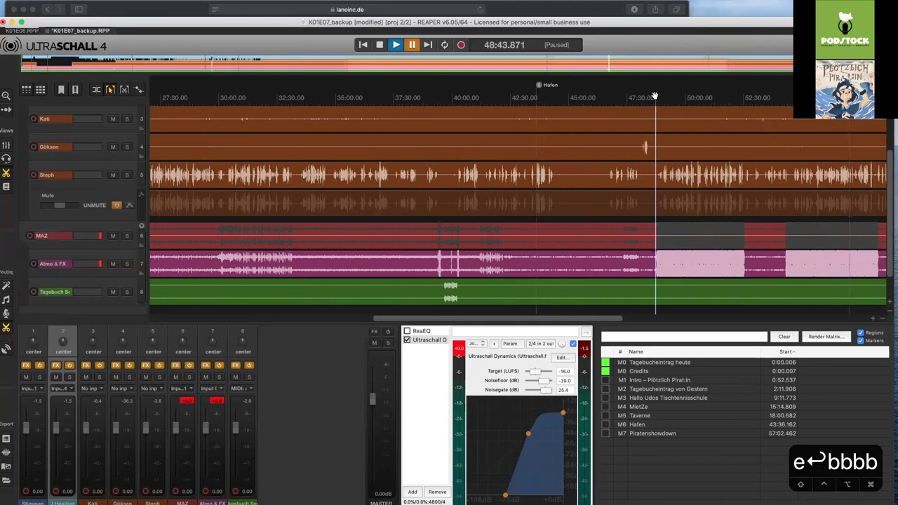
pyautogui.press('space')
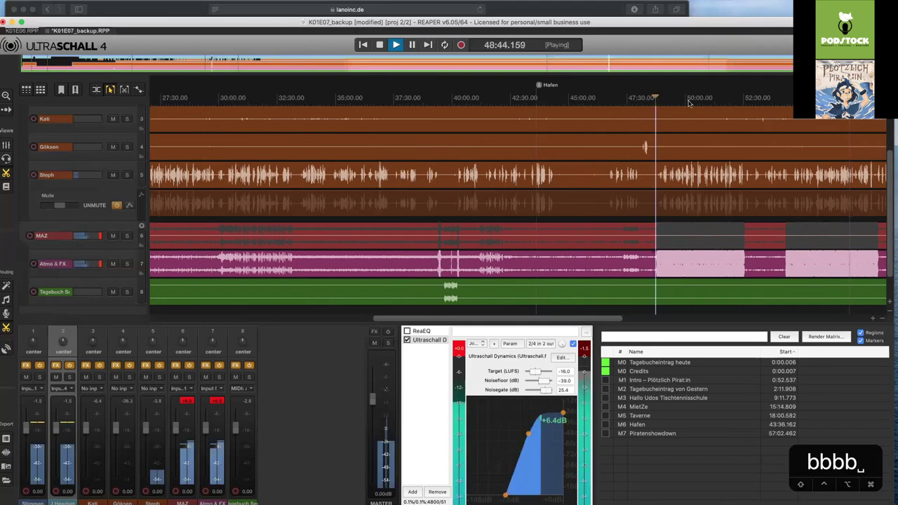
pyautogui.press('space')
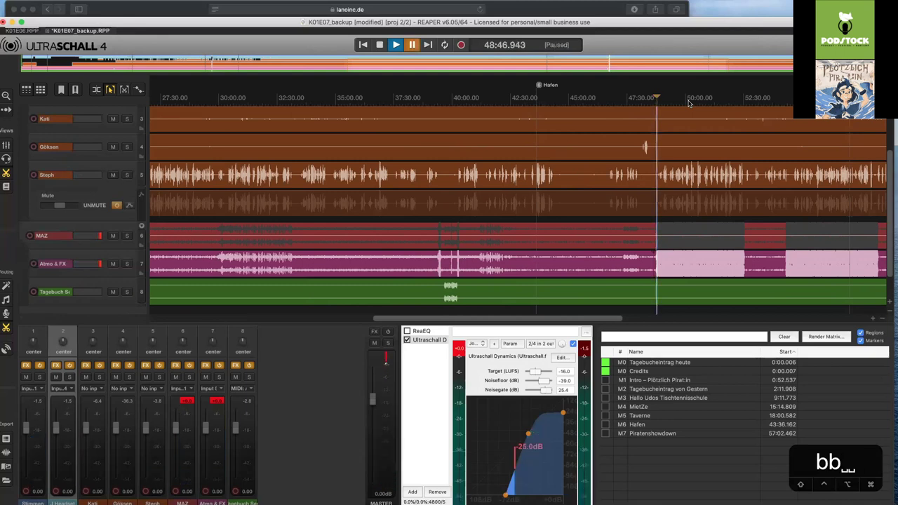
pyautogui.scroll(-2, 688, 103)
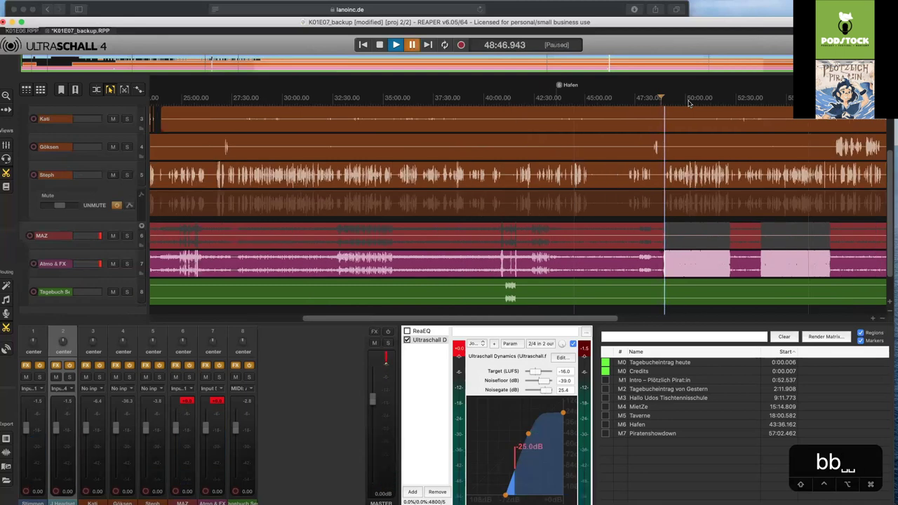
pyautogui.scroll(-3, 689, 103)
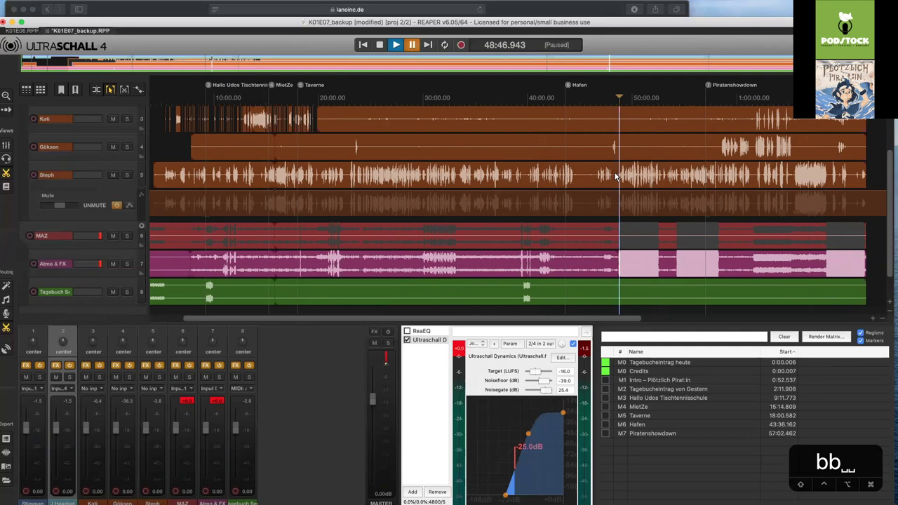
pyautogui.press('b')
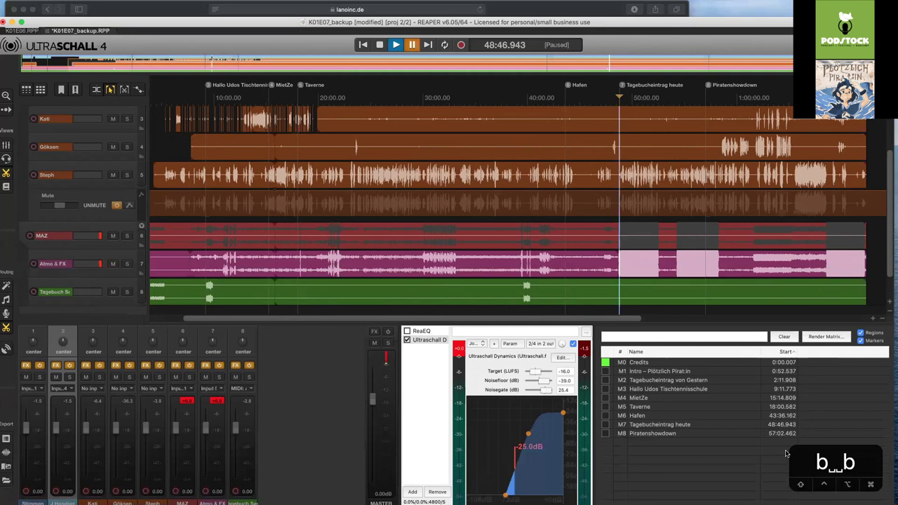
# Export the chapter markers to a file named chapter in the K01E07 folder
pyautogui.click(6, 440)
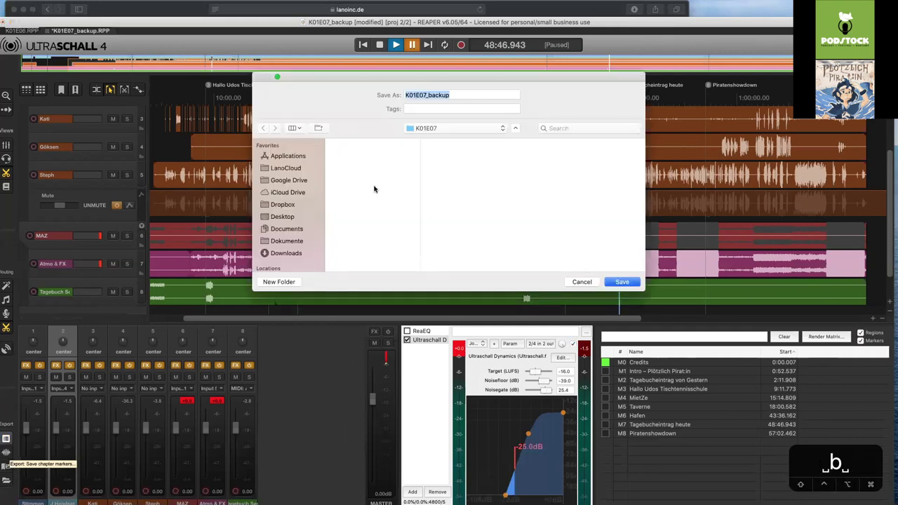
pyautogui.press('BackSpace')
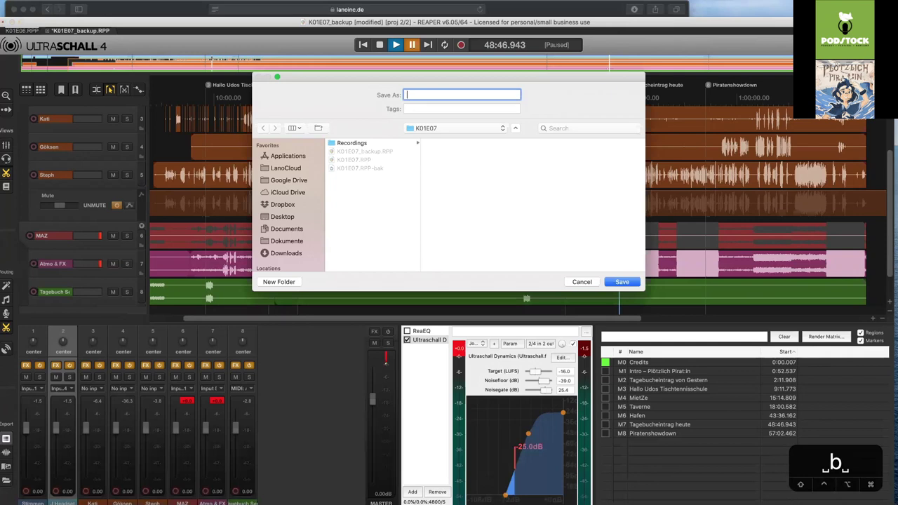
pyautogui.write('ch')
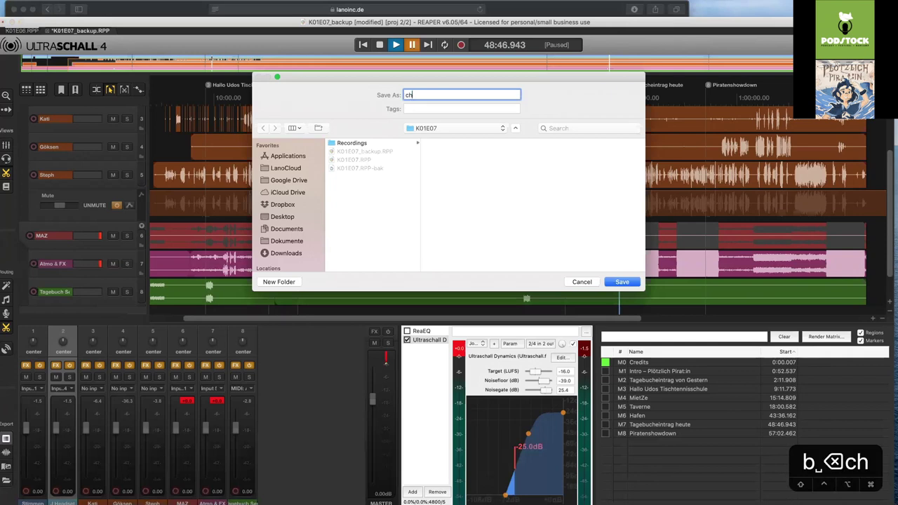
pyautogui.write('apter')
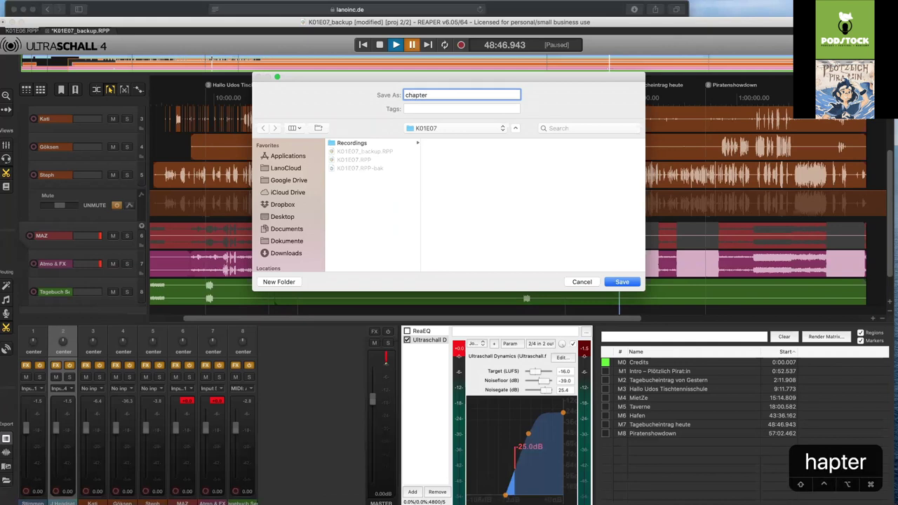
pyautogui.press('Return')
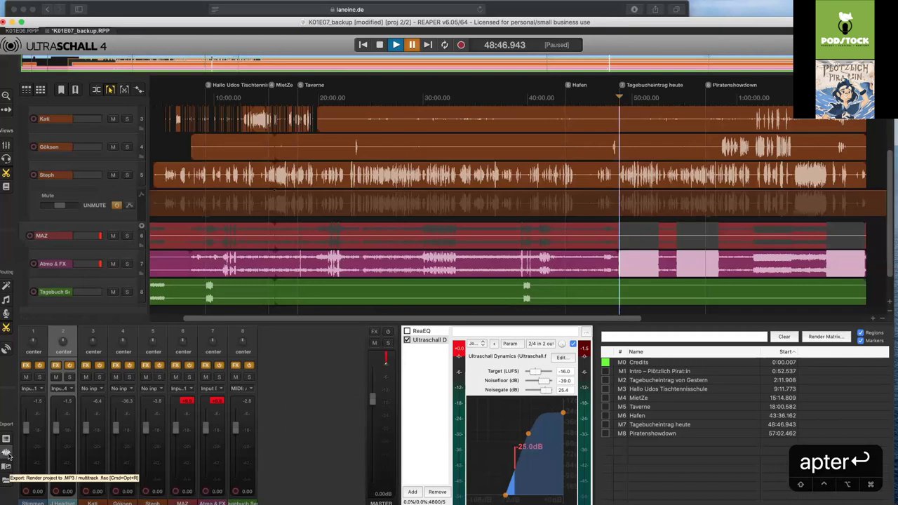
# Open the project's render settings and choose FLAC as the primary output format
pyautogui.click(7, 454)
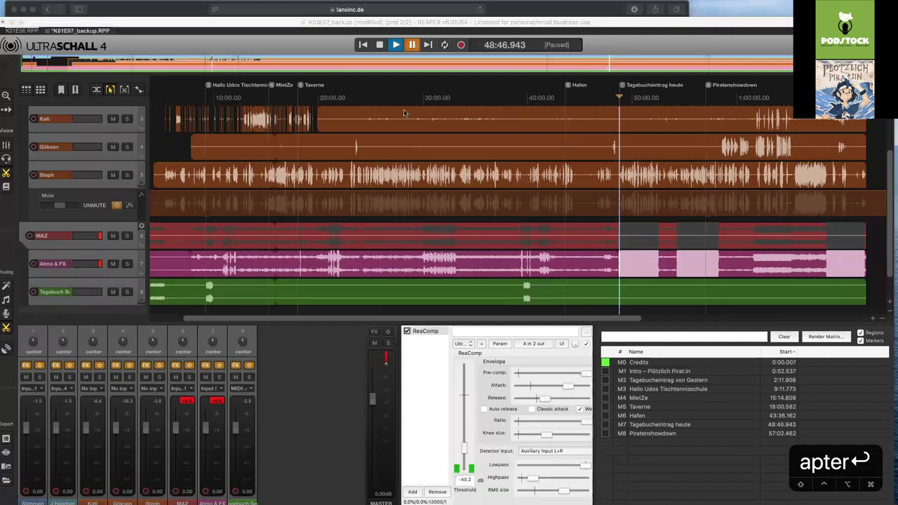
pyautogui.press('super+alt+r')
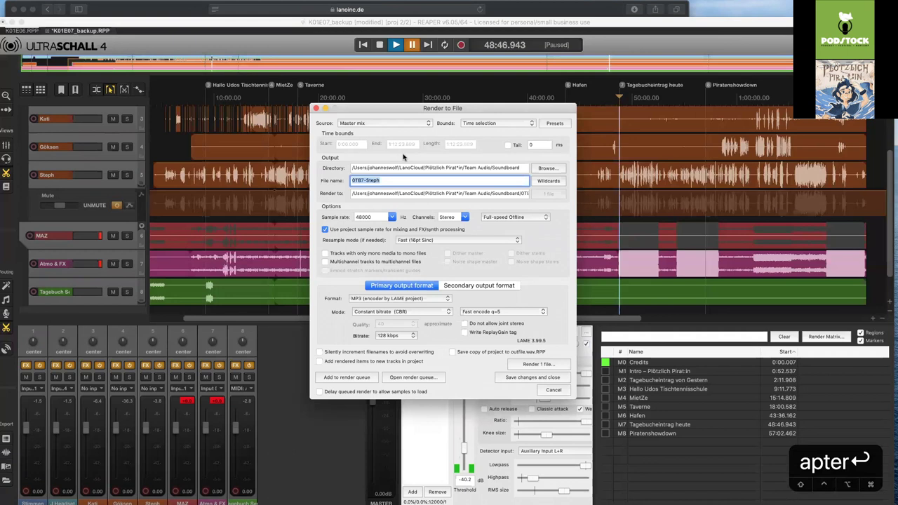
pyautogui.click(426, 300)
pyautogui.press('Escape')
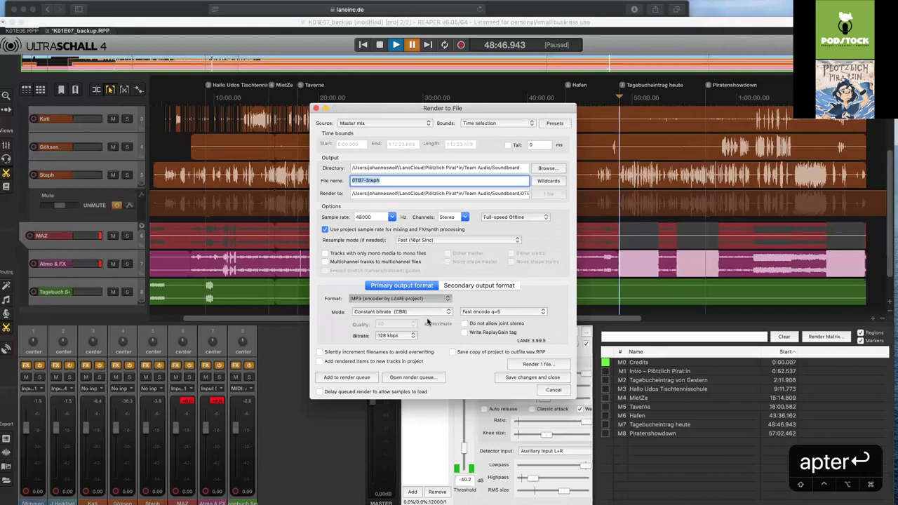
pyautogui.press('Up')
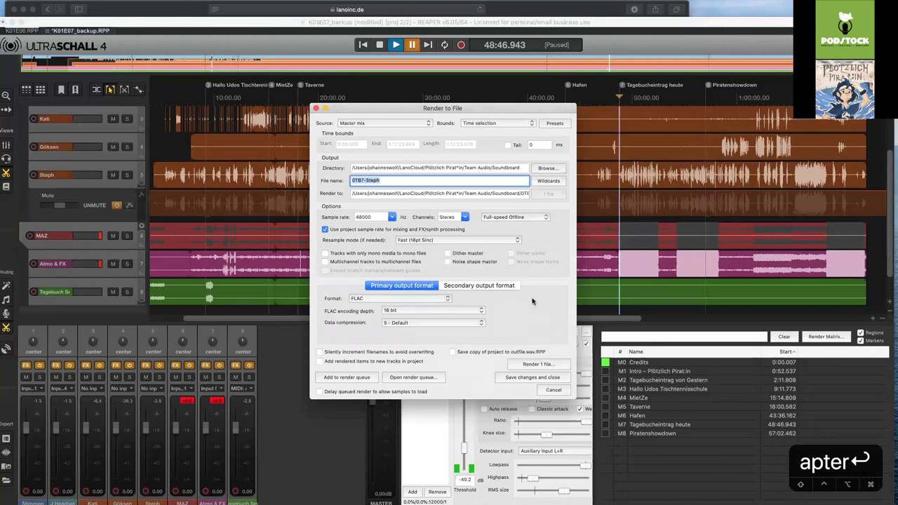
pyautogui.press('Tab')
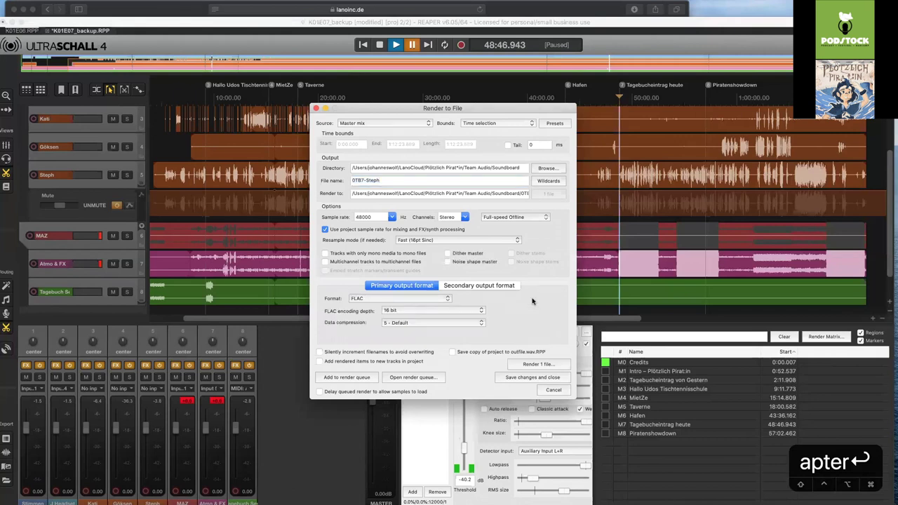
# Set the render bounds to Entire project and the format to MP3 (encoder by LAME project), and cancel the render dialog
pyautogui.click(502, 124)
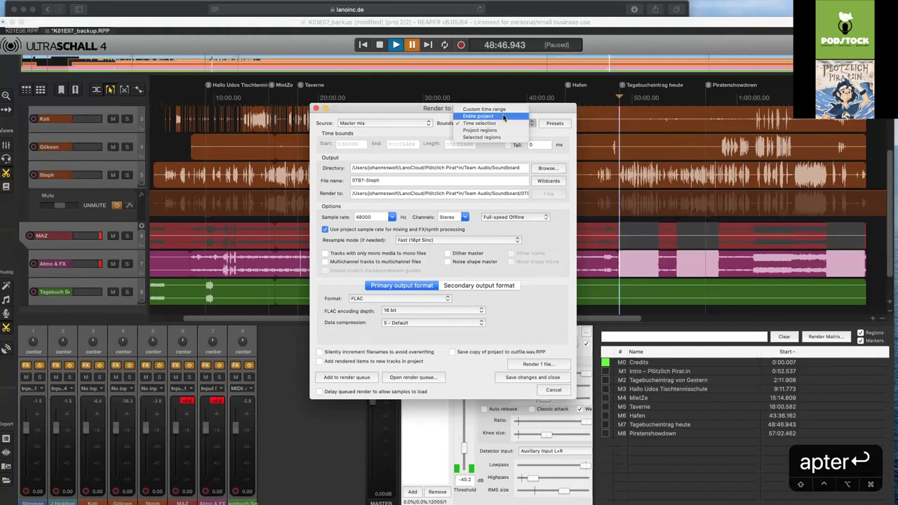
pyautogui.click(435, 300)
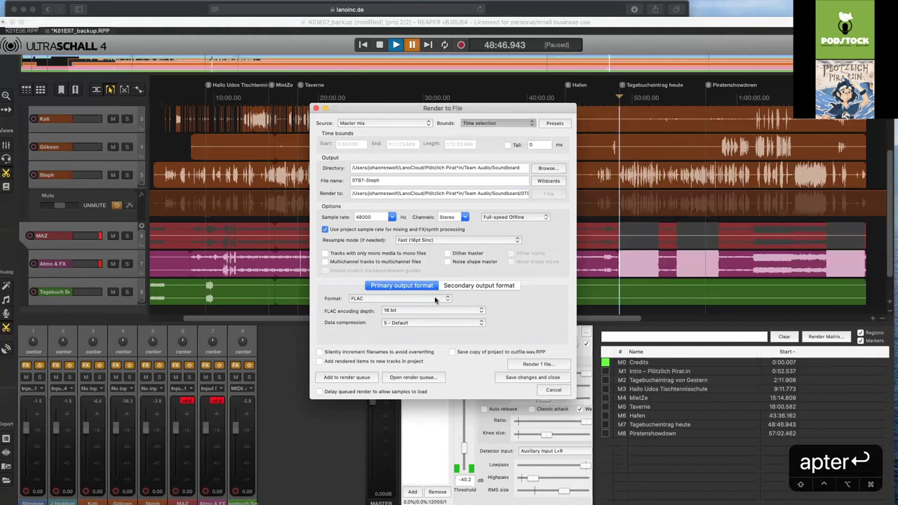
pyautogui.click(435, 299)
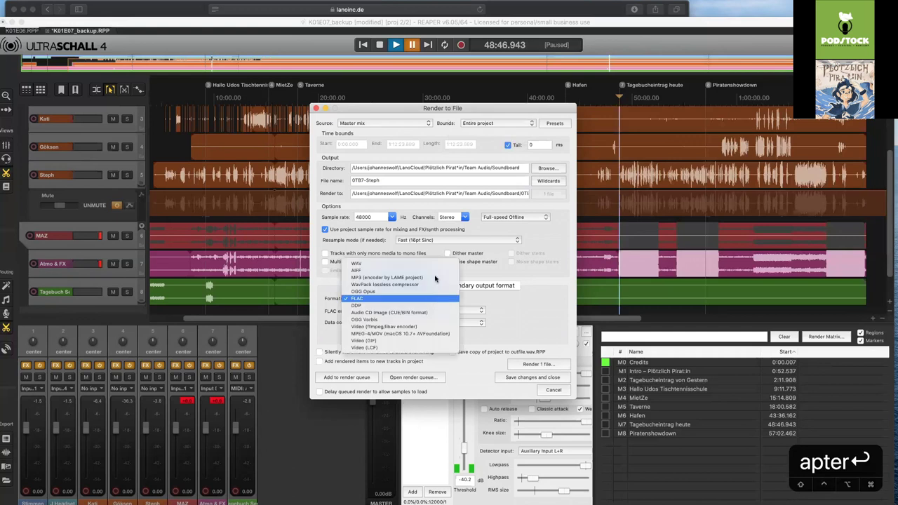
pyautogui.press('Escape')
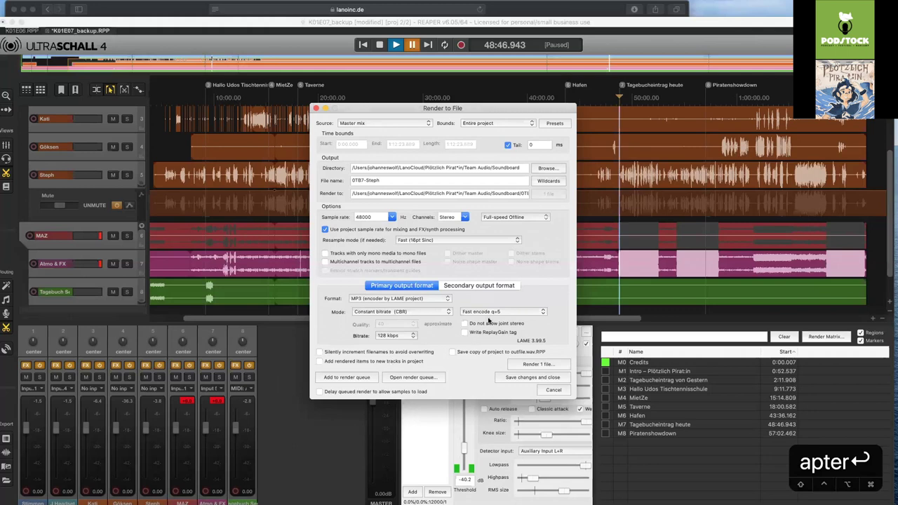
pyautogui.click(557, 392)
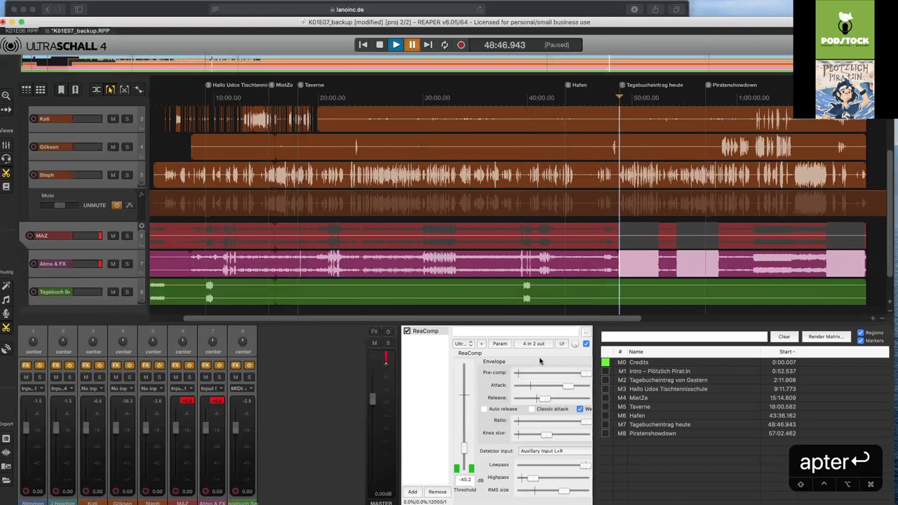
# Open the MP3 metadata from the Ultraschall Export Assistant and set the podcast name to Plötzlich Pirat:in
pyautogui.click(6, 467)
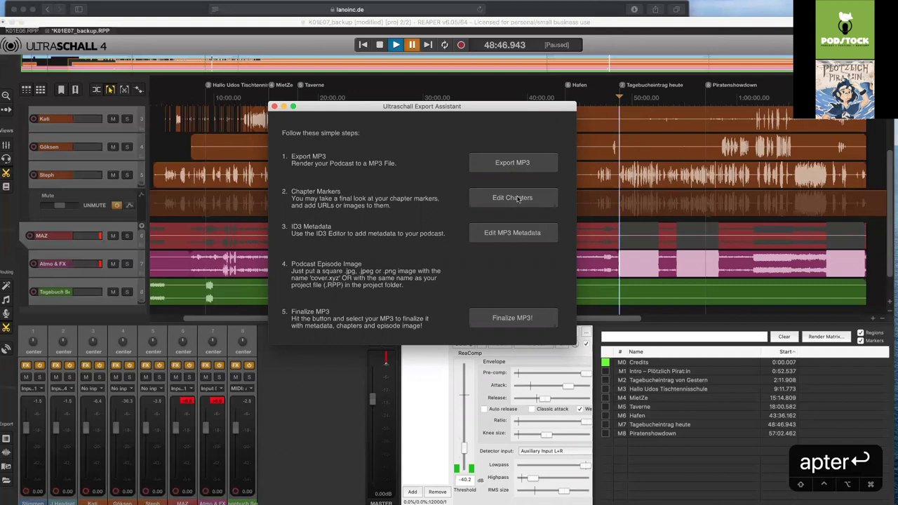
pyautogui.click(517, 235)
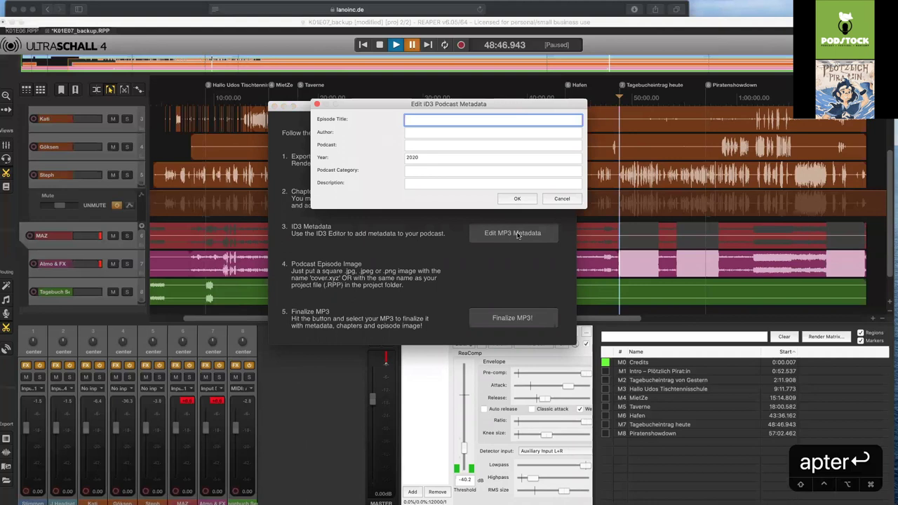
pyautogui.click(426, 145)
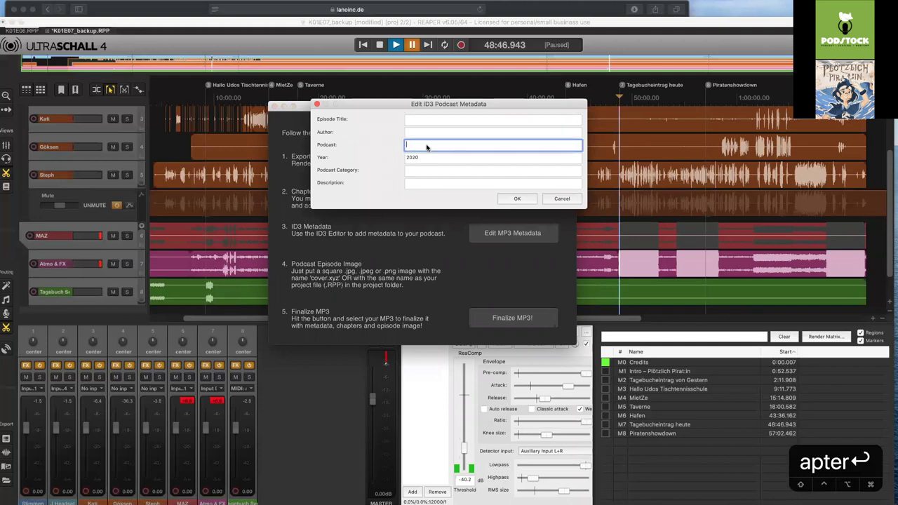
pyautogui.write('Plötzli')
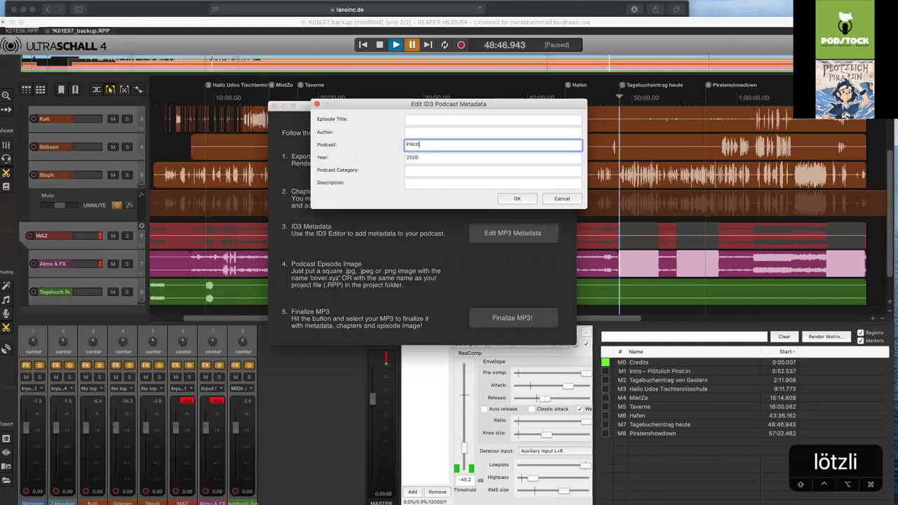
pyautogui.write('ch Pira')
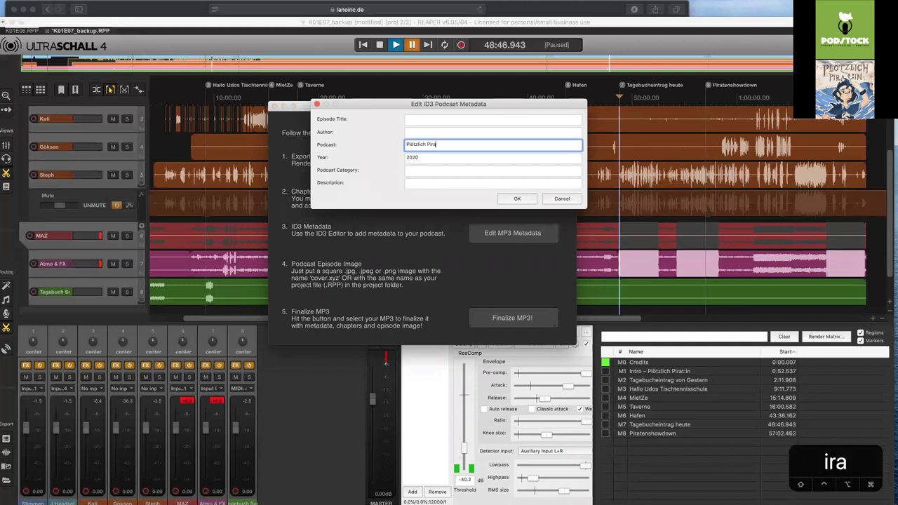
pyautogui.write('t:in')
# Set the episode title in the ID3 metadata to Sam und die Piratenprüfung
pyautogui.click(425, 120)
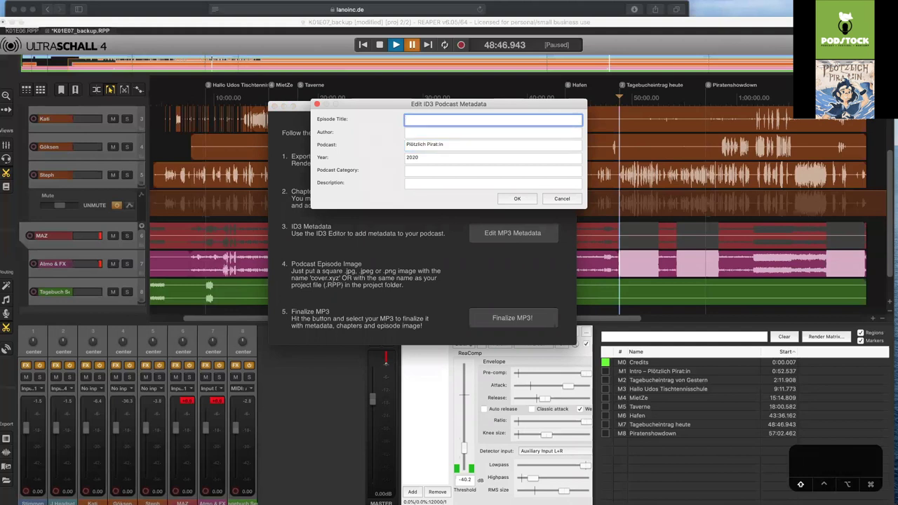
pyautogui.write('Sam und die Piraten')
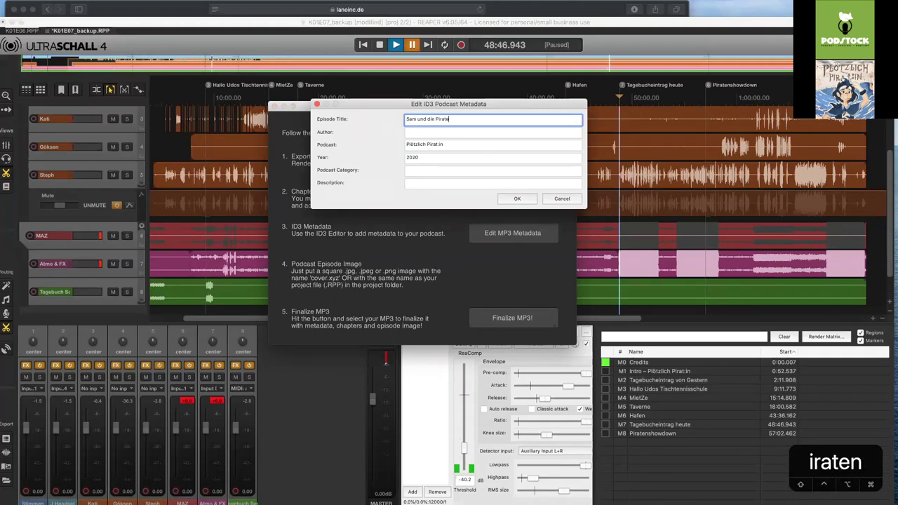
pyautogui.write('prüf')
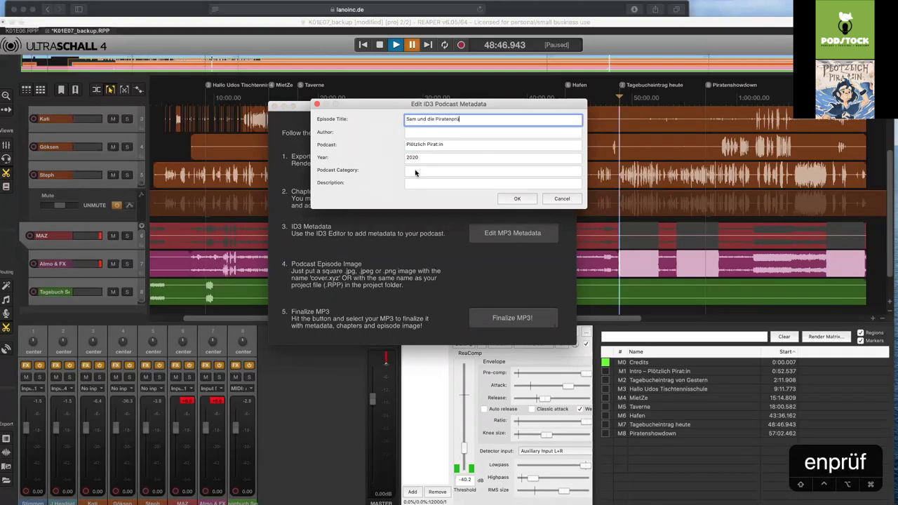
pyautogui.write('ung')
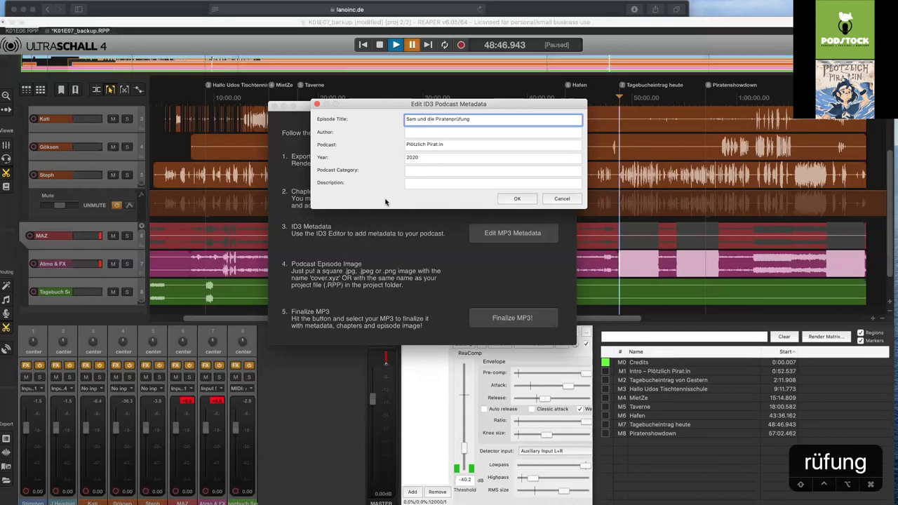
# Apply the ID3 podcast metadata, leaving the podcast category empty
pyautogui.click(444, 173)
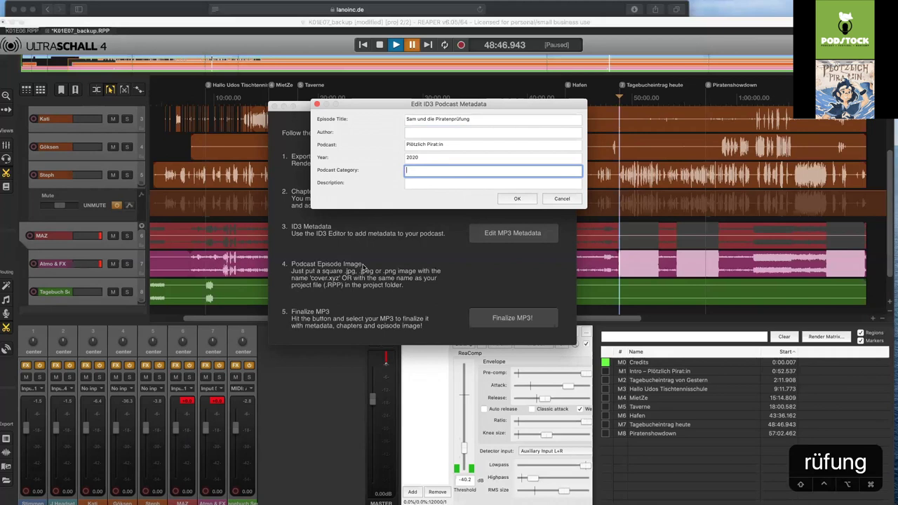
pyautogui.click(531, 200)
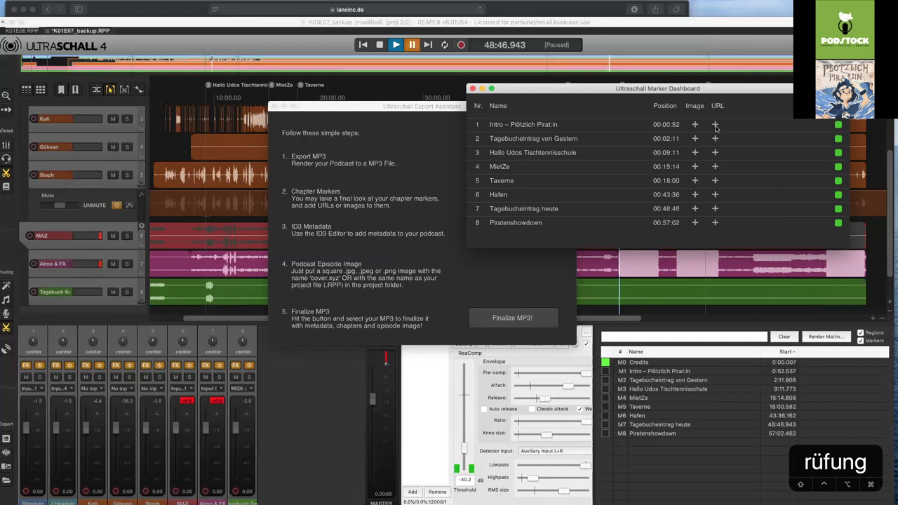
pyautogui.click(715, 125)
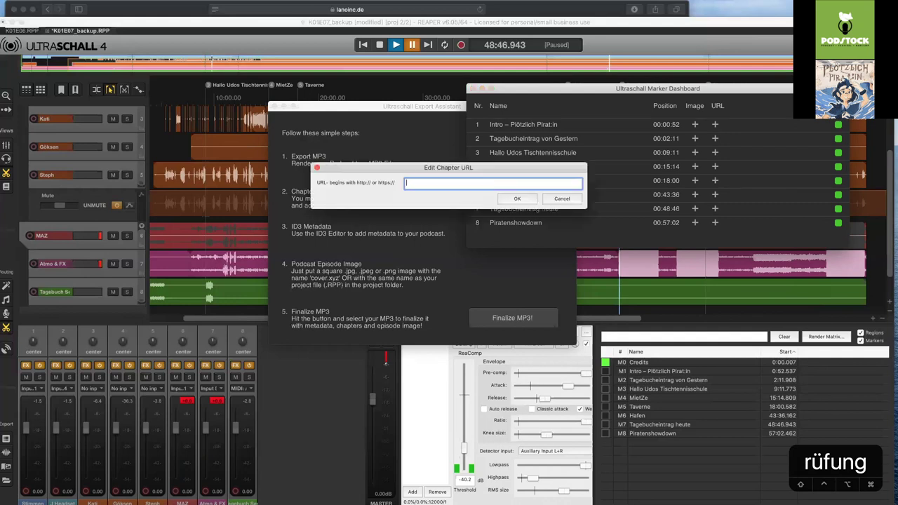
pyautogui.write('lanoinc')
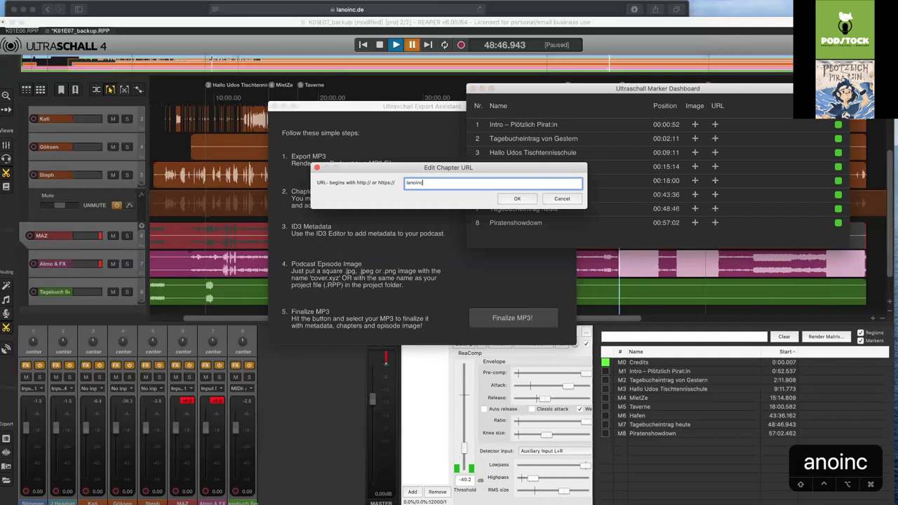
pyautogui.write('.de')
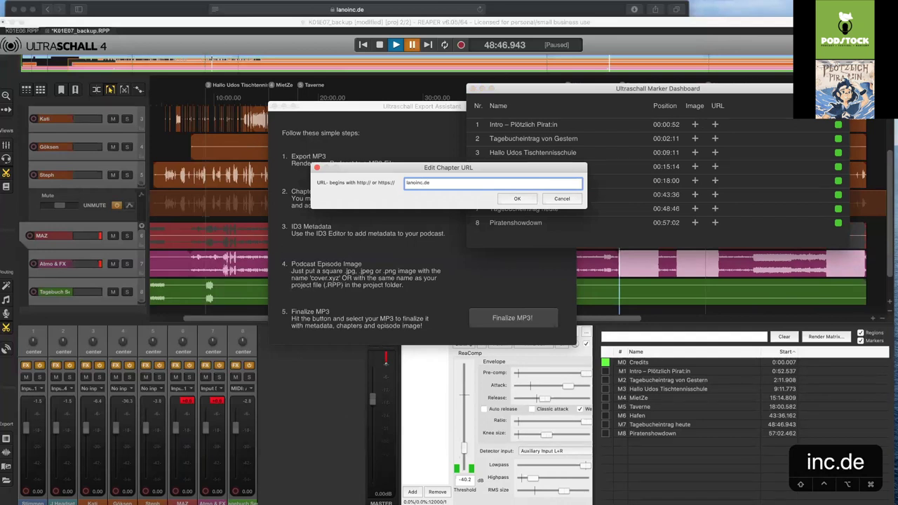
pyautogui.write('http://')
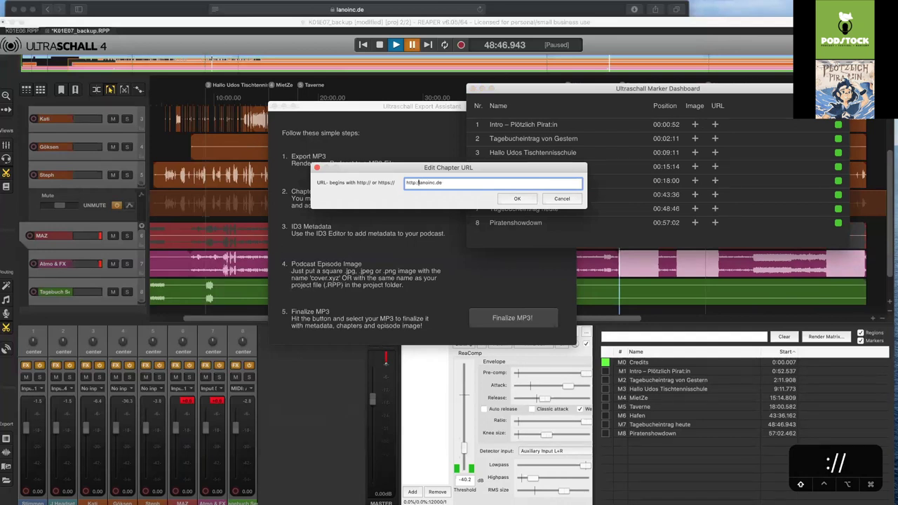
pyautogui.hotkey('alt', 'Left')
pyautogui.press('Right')
pyautogui.press('Right')
pyautogui.press('Right')
pyautogui.press('Right')
pyautogui.write('s')
pyautogui.press('Tab')
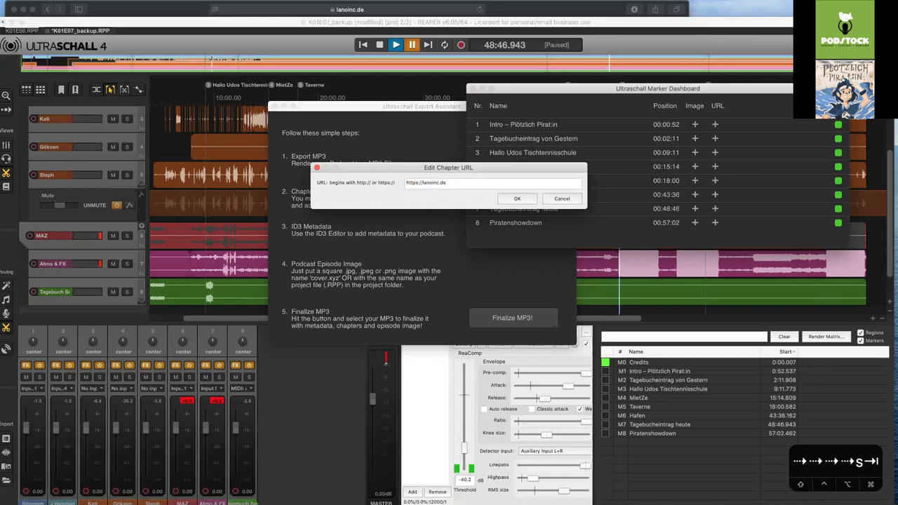
pyautogui.click(518, 199)
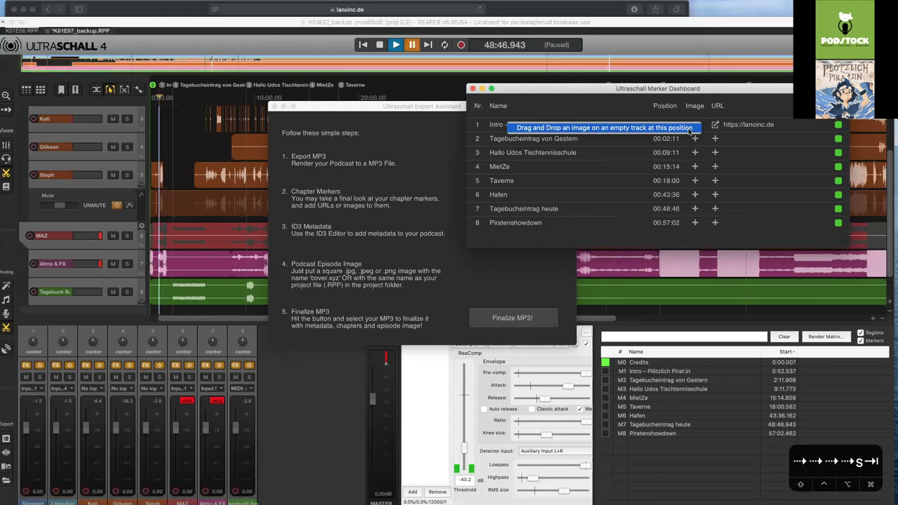
# Dismiss the image option of the first chapter and close the Marker Dashboard
pyautogui.press('1')
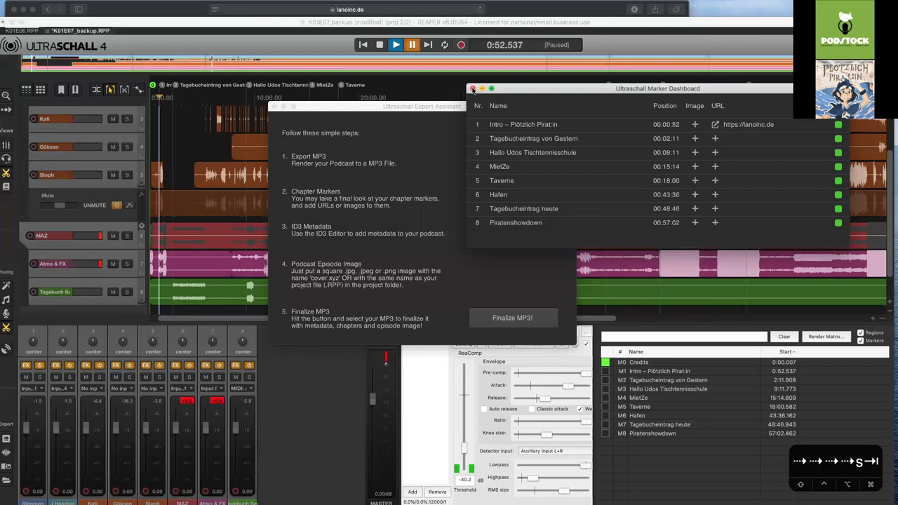
pyautogui.press('Escape')
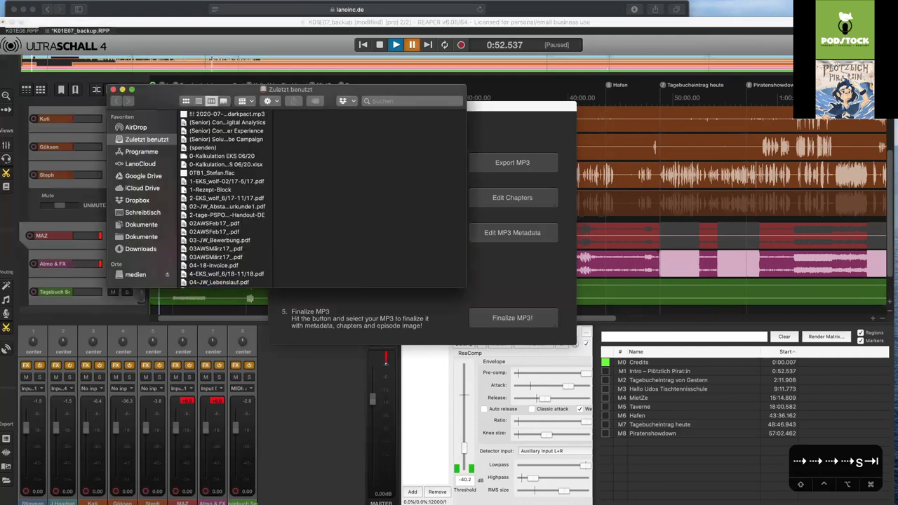
# Preview Pirates_Cover_reduziert.jpg from the CI folder in Finder, and close the Finder window and the Export Assistant
pyautogui.press('Escape')
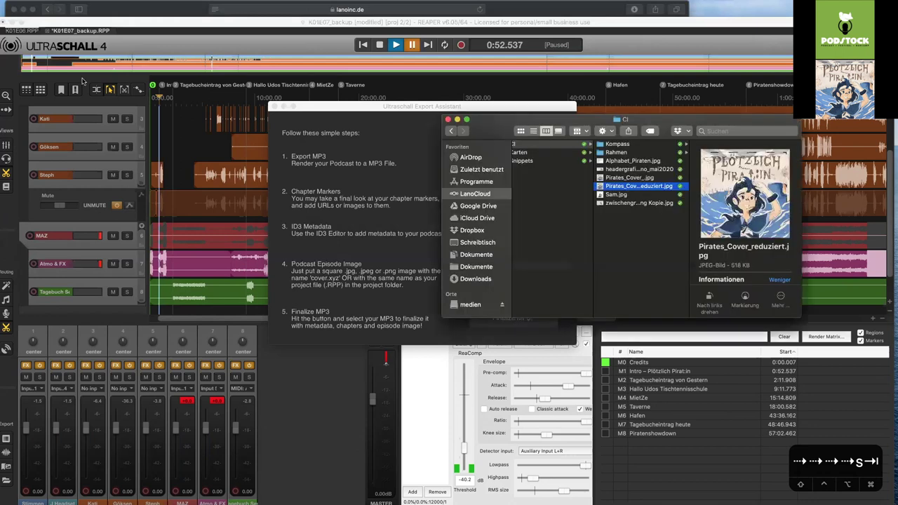
pyautogui.moveTo(82, 81); pyautogui.dragTo(206, 138)
pyautogui.click(369, 347)
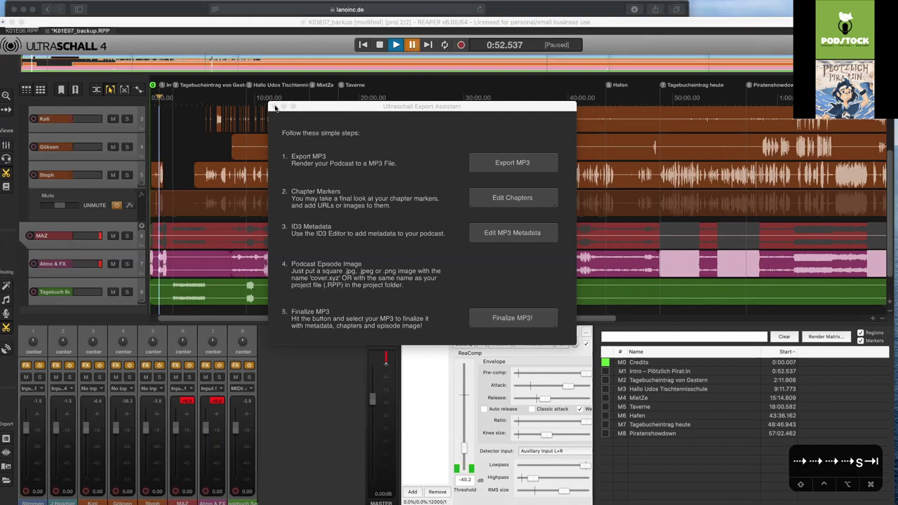
pyautogui.click(275, 107)
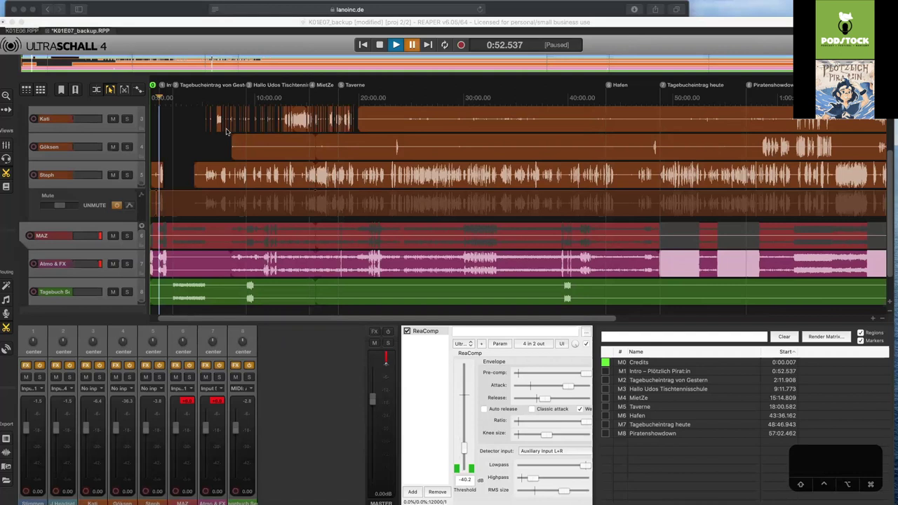
pyautogui.scroll(2, 226, 131)
pyautogui.scroll(1, 226, 132)
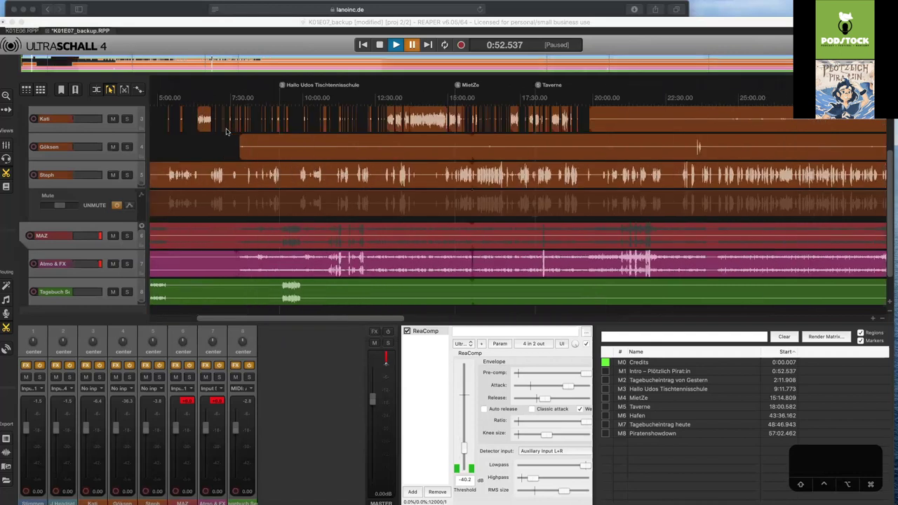
pyautogui.scroll(-4, 225, 131)
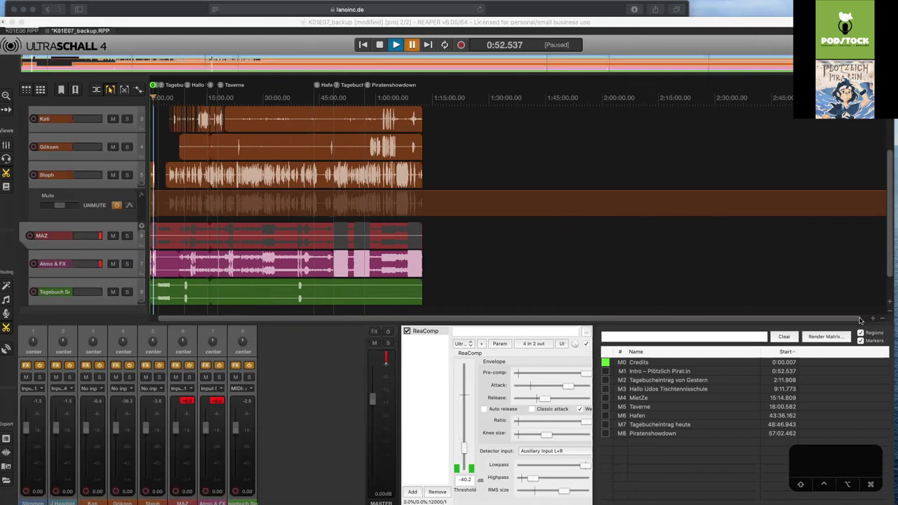
pyautogui.scroll(2, 855, 320)
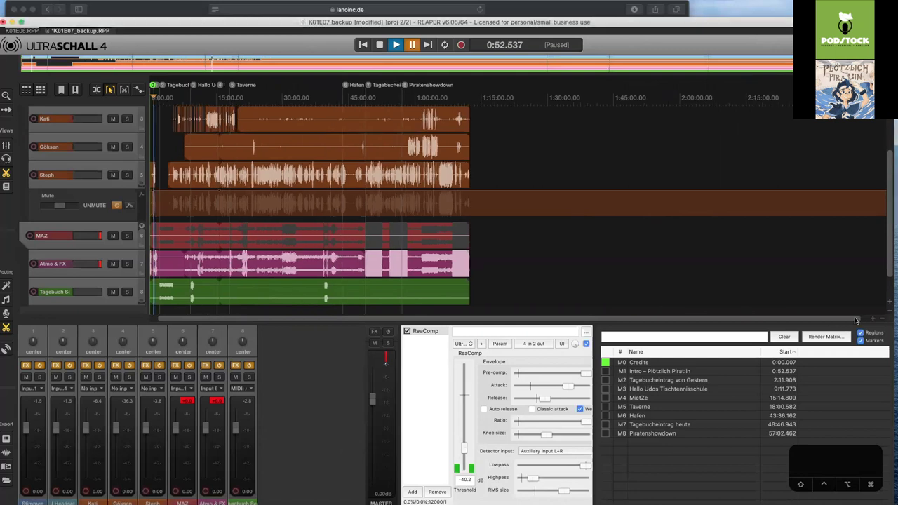